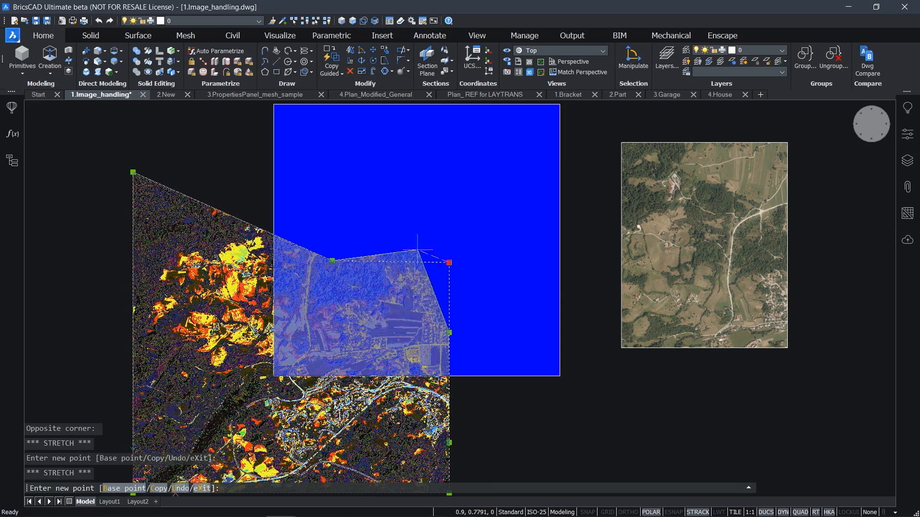
- Stretch the corner of the large aerial image's clip boundary inward and move the clipped image up and to the left
left_click(380, 319)
type("m")
key("Return")
left_click(300, 429)
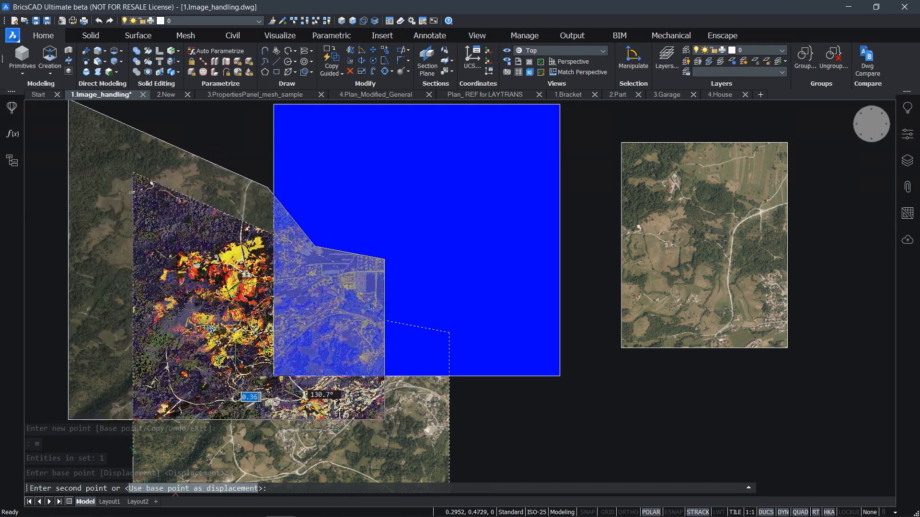
left_click(222, 325)
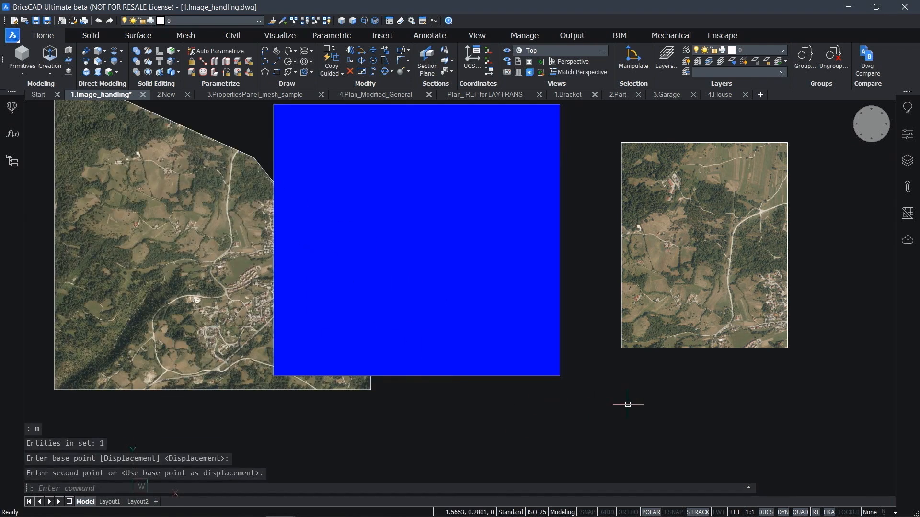
- Stretch two lower vertices of the smaller aerial image's clip boundary downward to reveal more of the picture
middle_click_drag(628, 404, 488, 435)
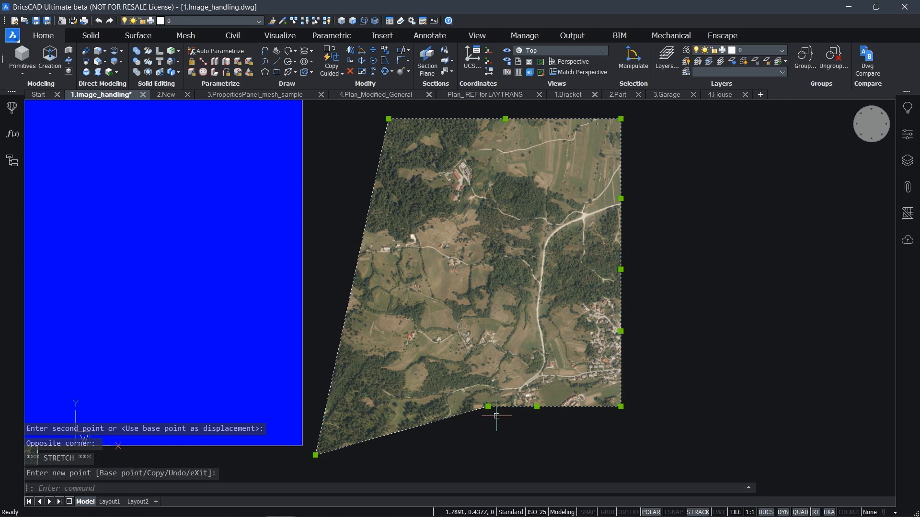
mouse_move(491, 410)
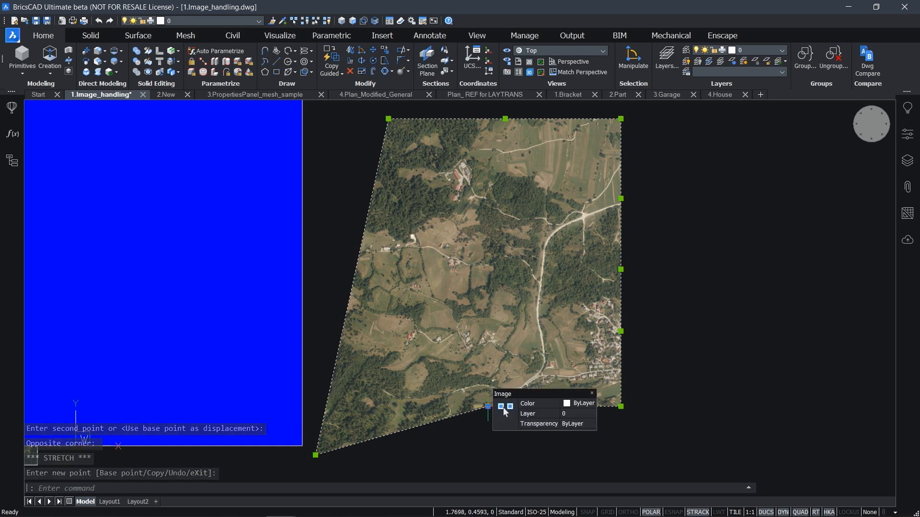
left_click(487, 407)
middle_click_drag(508, 454, 495, 377)
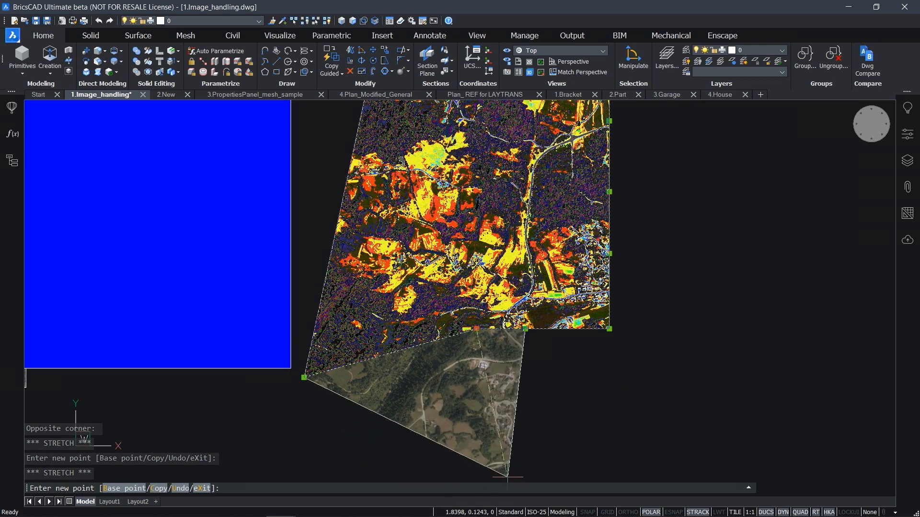
left_click(417, 472)
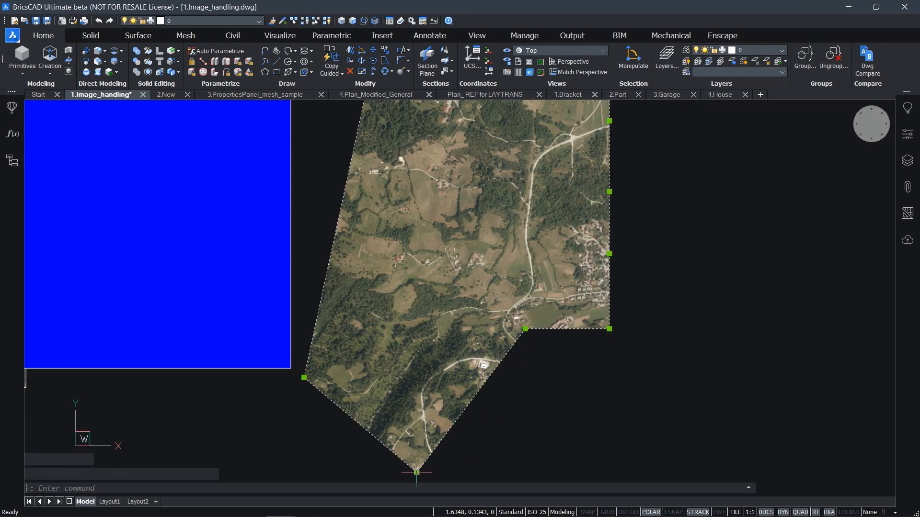
left_click(525, 329)
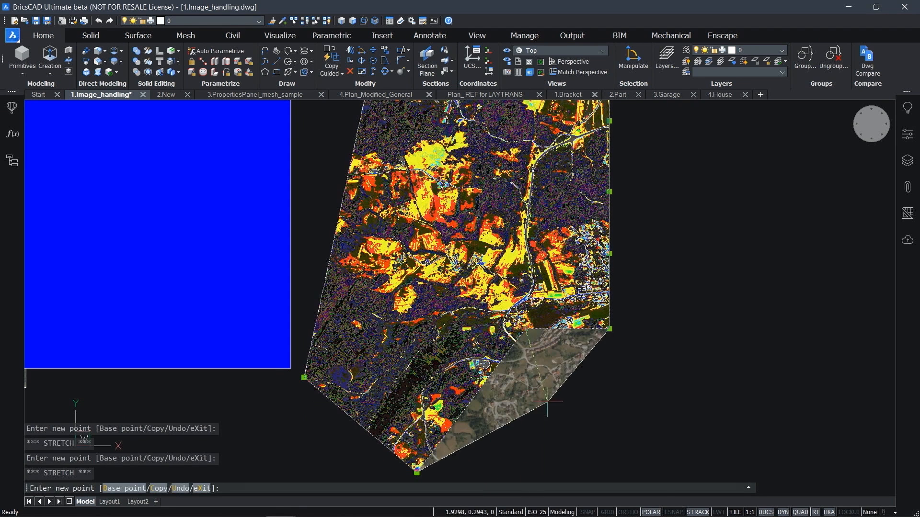
left_click(547, 461)
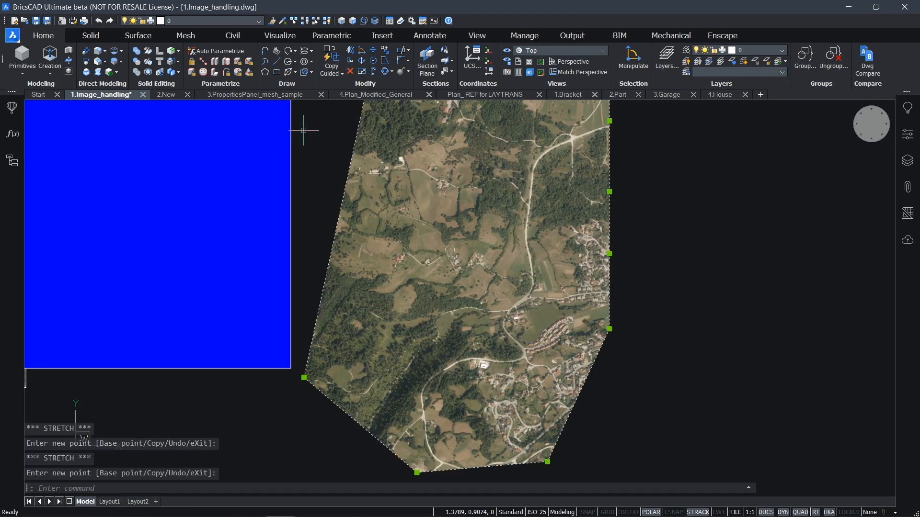
key("Escape")
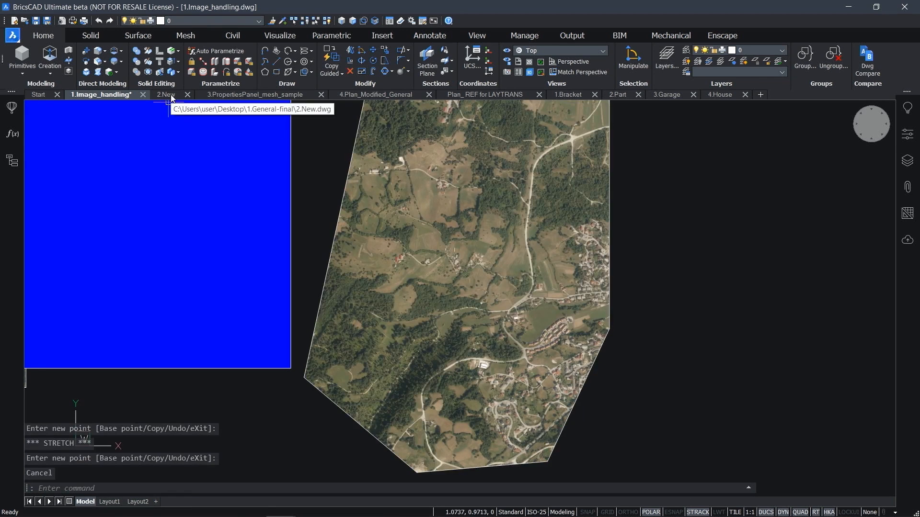
- Switch to the 2.New drawing and open 2.SofaLounge.skp from the 1.General-final folder
left_click(172, 99)
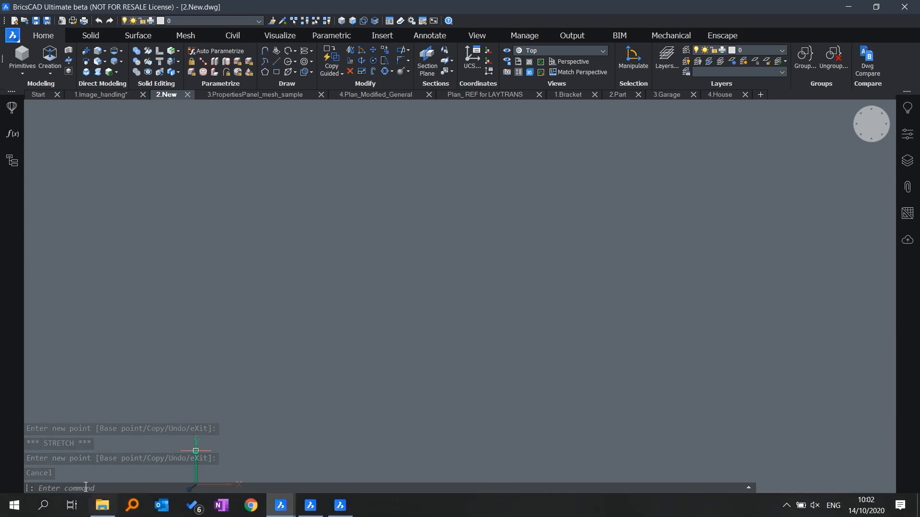
left_click(104, 510)
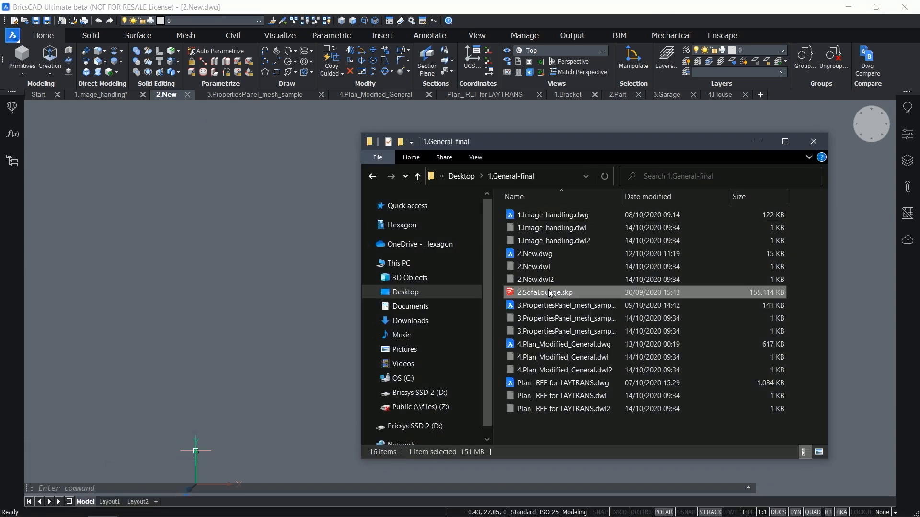
left_click_drag(550, 292, 312, 290)
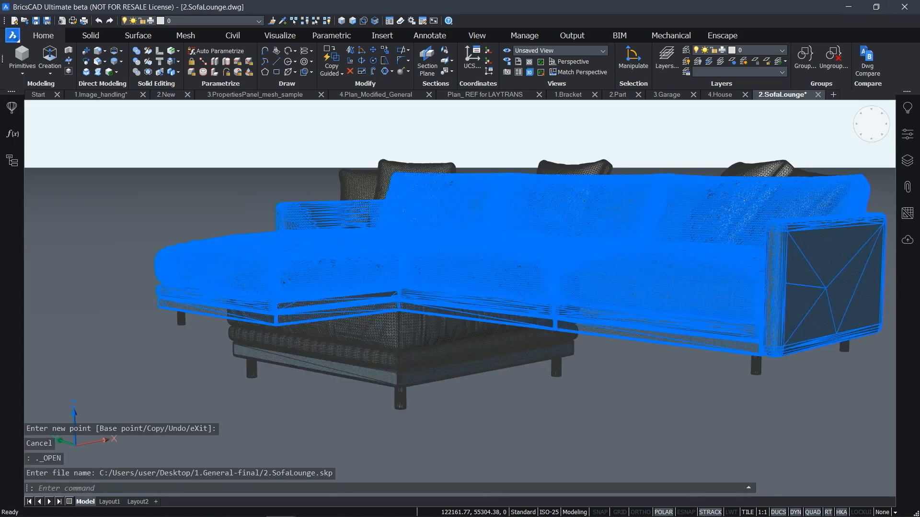
- Set the sofa model's visual style to Realistic
middle_click_drag(448, 259, 450, 316, "shift")
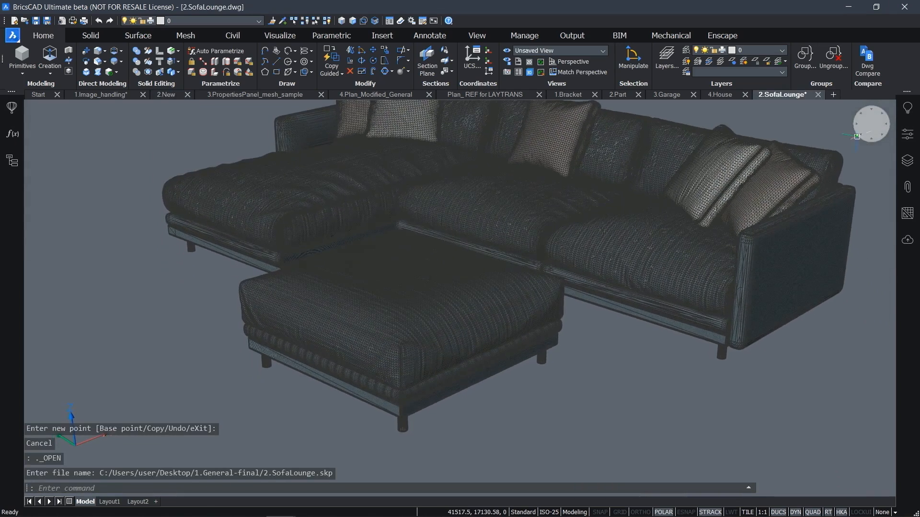
left_click(909, 137)
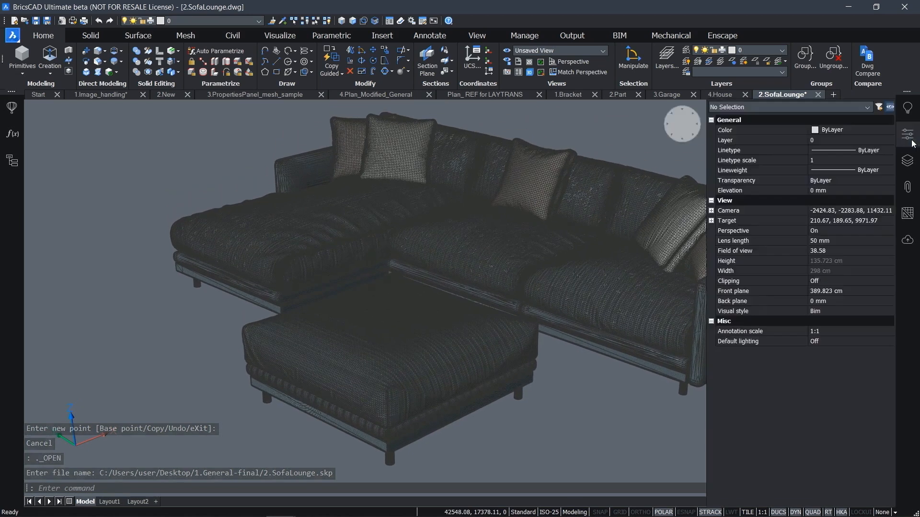
left_click(827, 312)
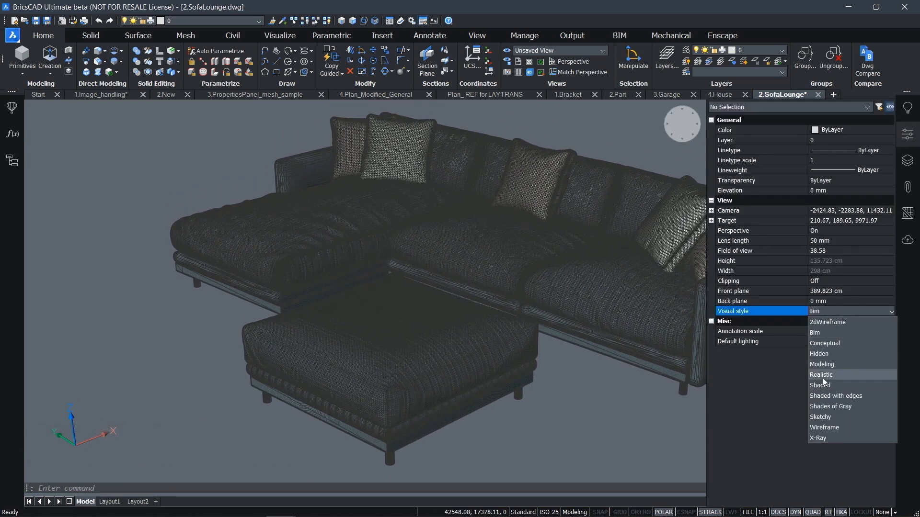
left_click(843, 374)
left_click(648, 428)
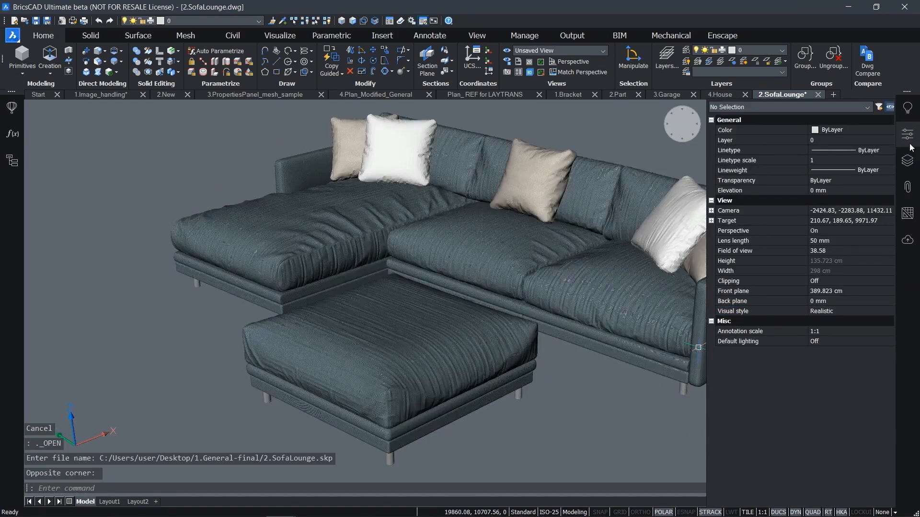
left_click(909, 138)
- Explode the ottoman block and examine its separate cushion and base
left_click(452, 353)
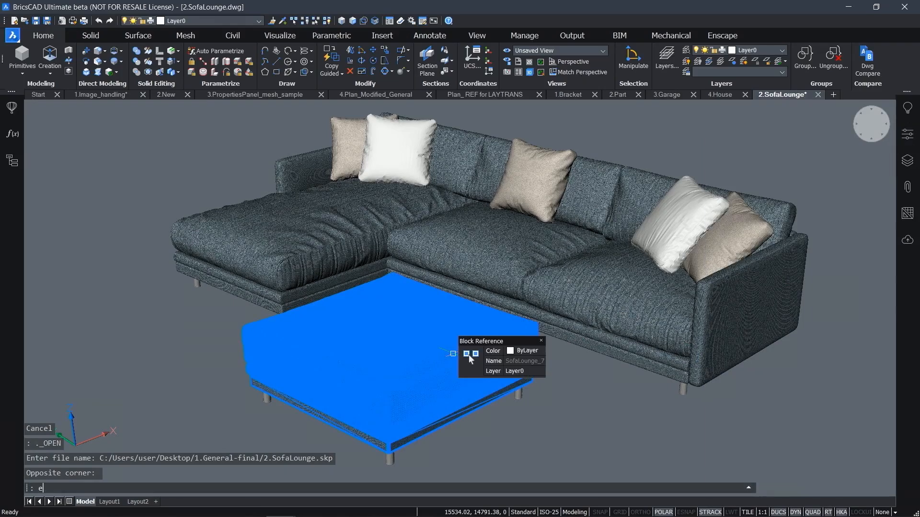
left_click(452, 353)
middle_click_drag(452, 353, 448, 314, "shift")
scroll(386, 355, "up", 6)
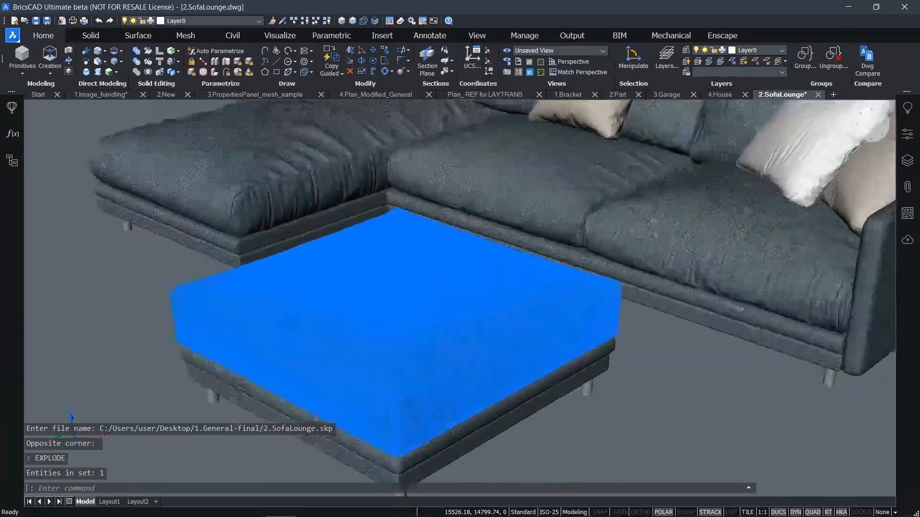
key("Escape")
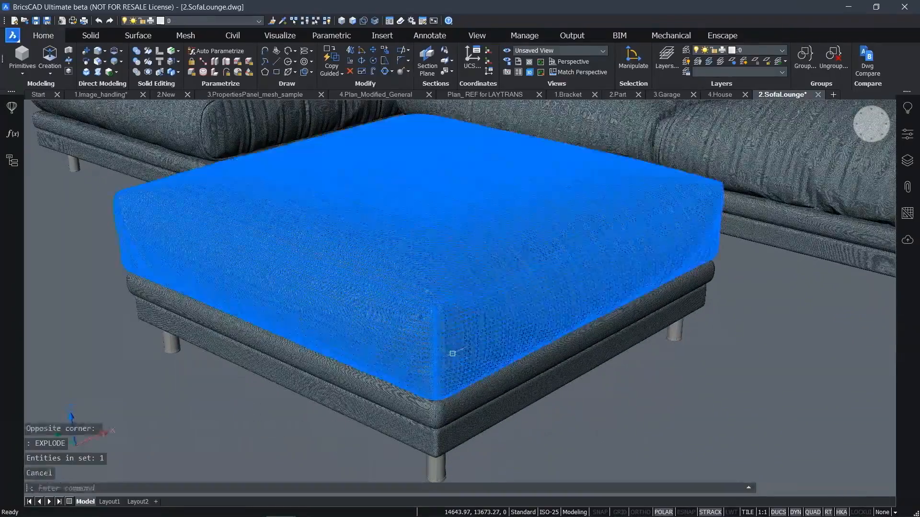
scroll(673, 404, "down", 8)
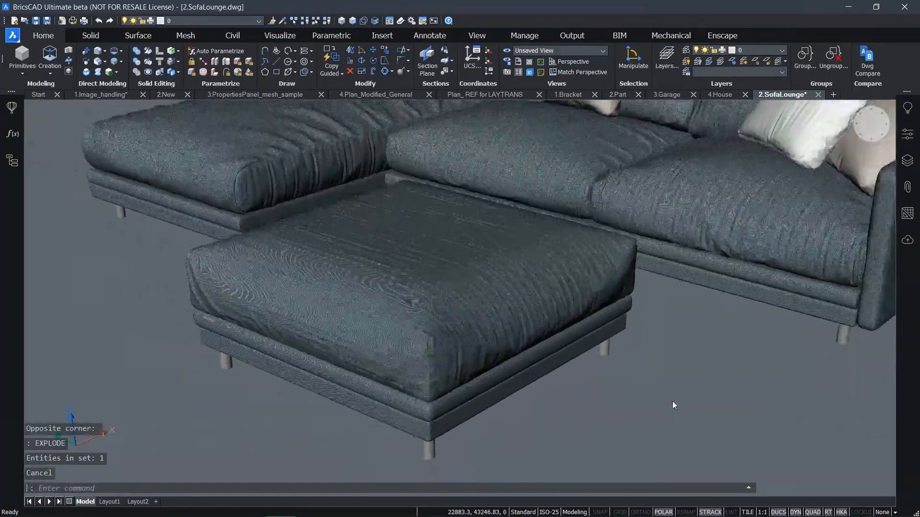
middle_click_drag(673, 401, 678, 402, "shift")
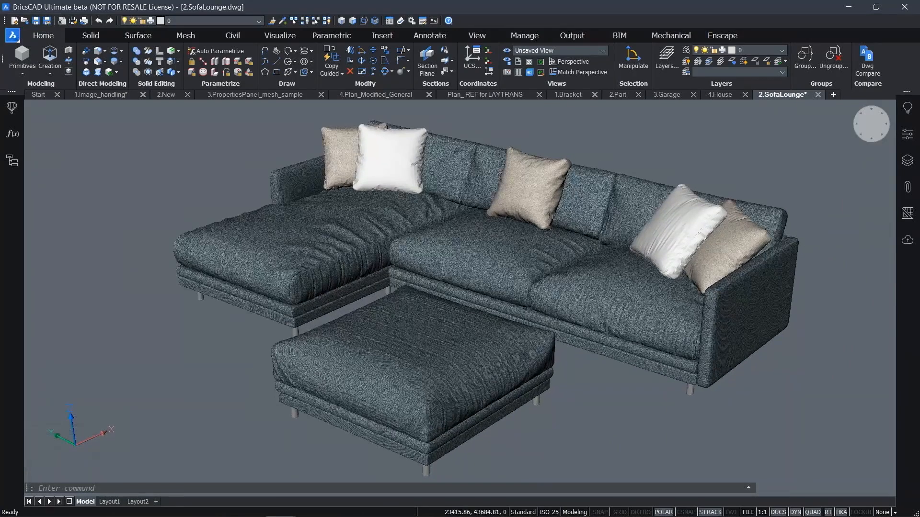
- Switch to the 3.PropertiesPanel_mesh_sample drawing and set the mesh's smoothness to Level 4
left_click(257, 96)
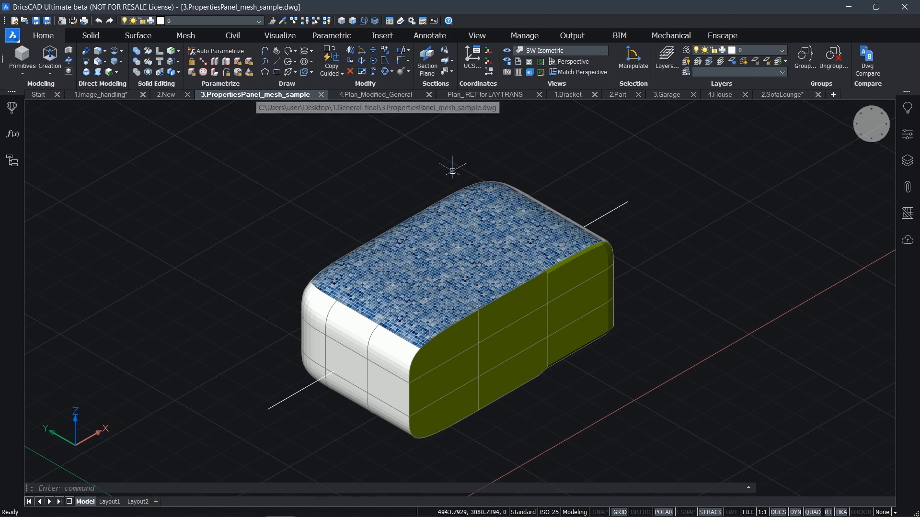
scroll(731, 318, "up", 2)
middle_click_drag(732, 318, 716, 323, "shift")
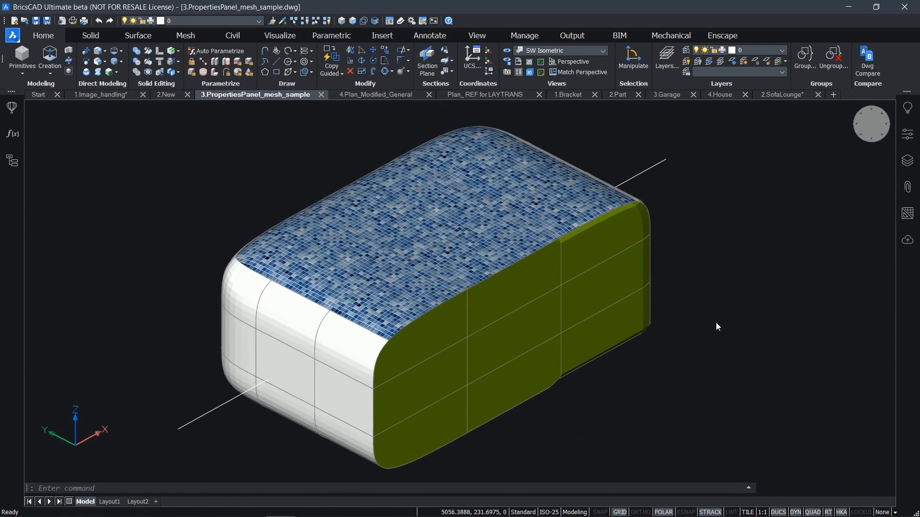
left_click(907, 134)
left_click(831, 263)
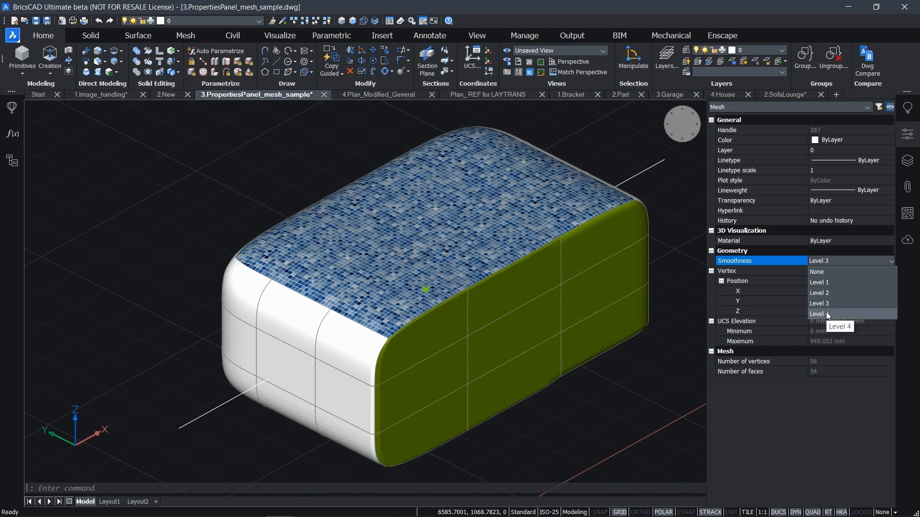
left_click(826, 313)
middle_click_drag(357, 413, 370, 395, "shift")
scroll(369, 394, "up", 3)
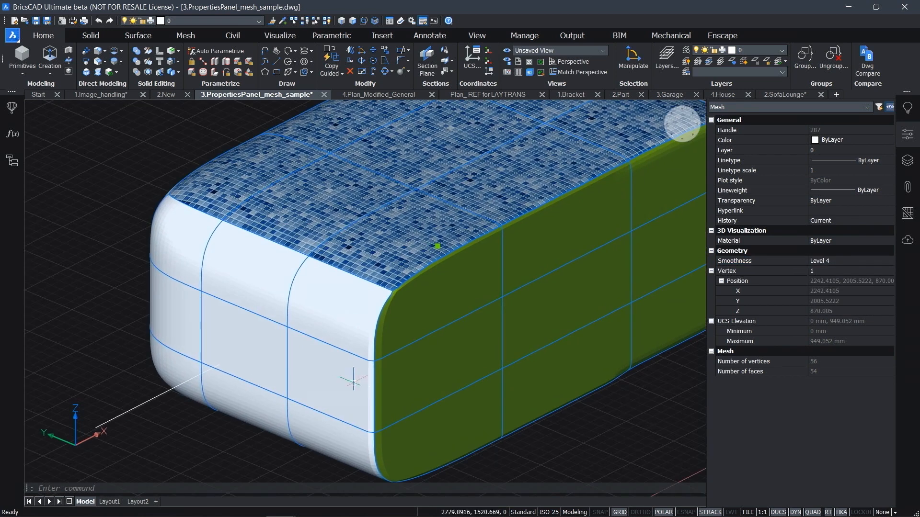
key("Escape")
key("Escape")
- Set the color of the white end's middle-row mesh face nearest the green side to Red
left_click(343, 379, "ctrl")
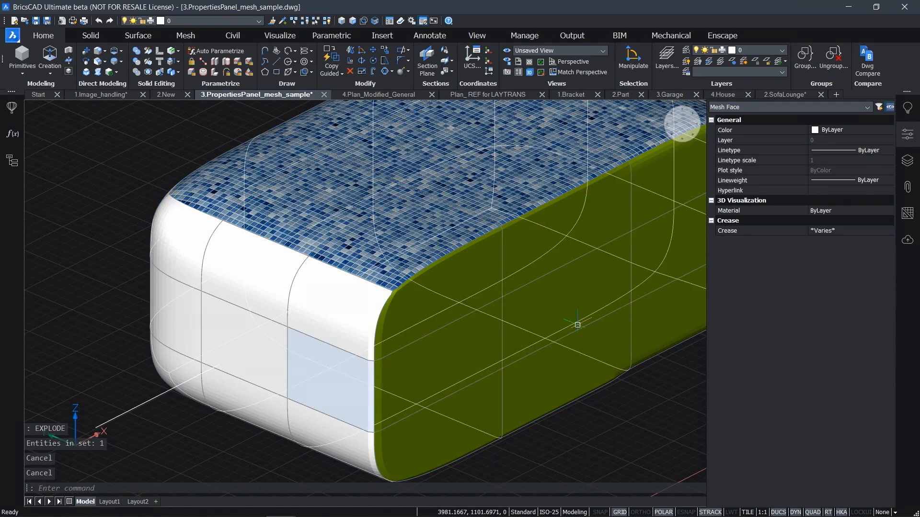
left_click(869, 130)
left_click(849, 160)
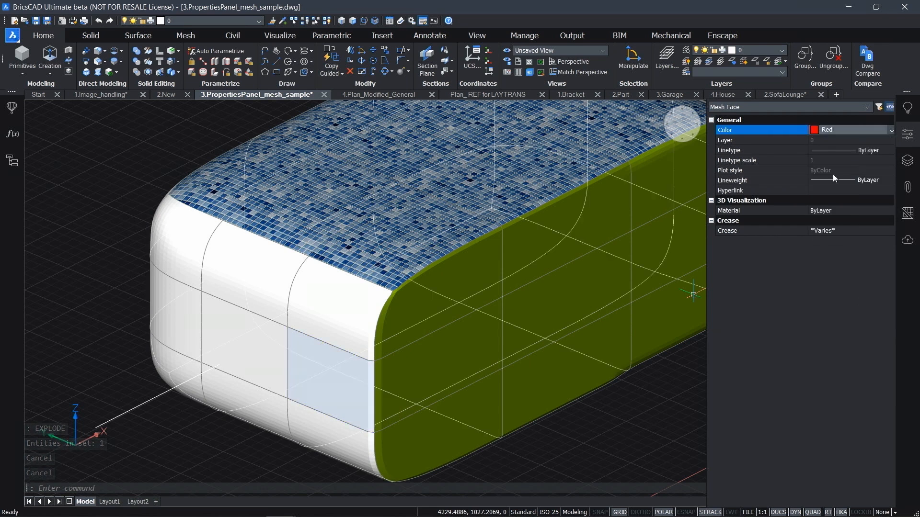
key("Escape")
- Assign the 1in Squares - Mosaic Blue material to the white mesh face next to the red one
left_click(242, 335, "ctrl")
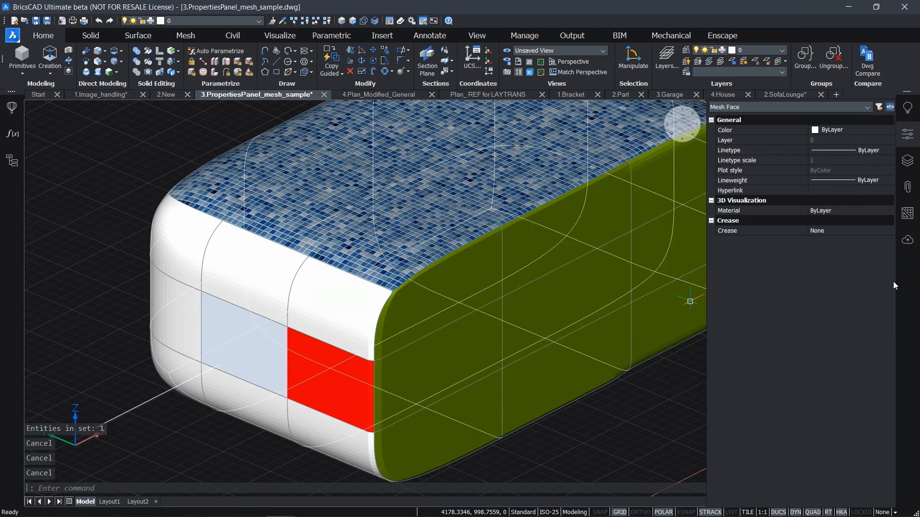
left_click(855, 211)
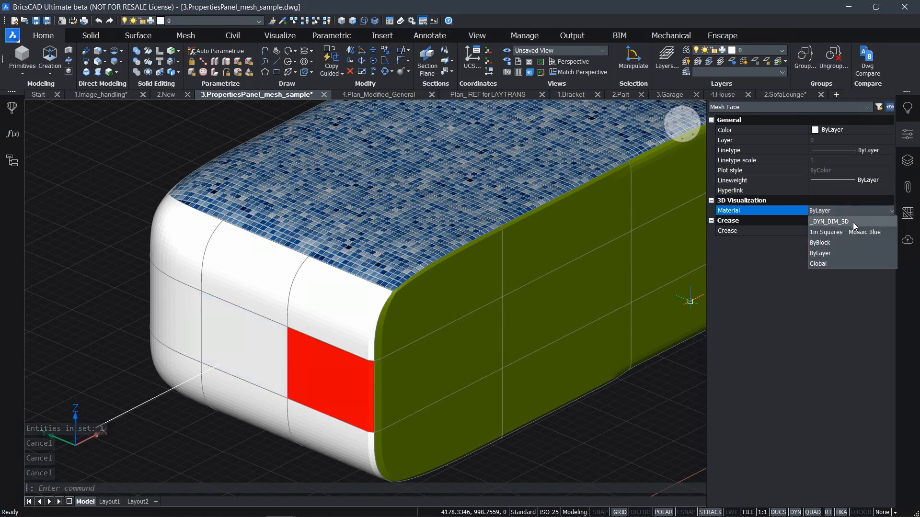
left_click(851, 230)
left_click_drag(637, 452, 605, 447)
key("Escape")
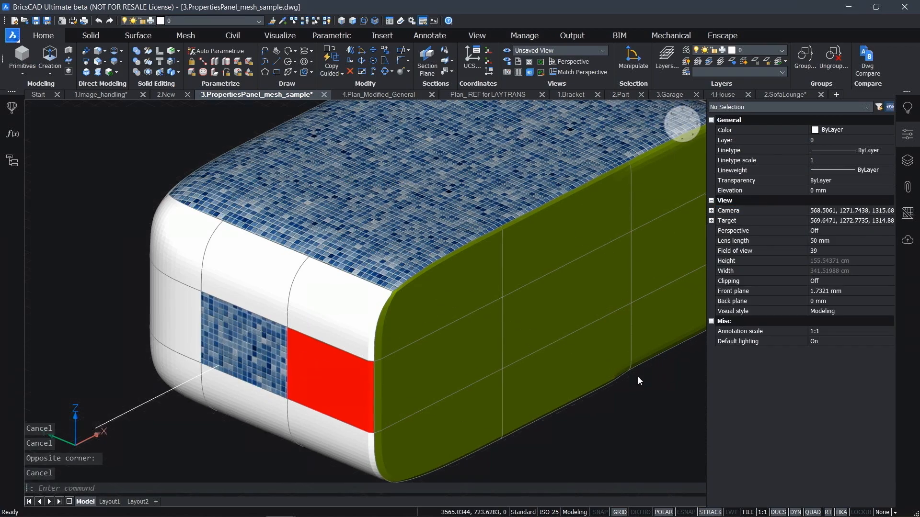
- Set the crease of the upper vertical mesh edge on the green side to Level 4
scroll(674, 358, "up", 1)
scroll(467, 309, "up", 3)
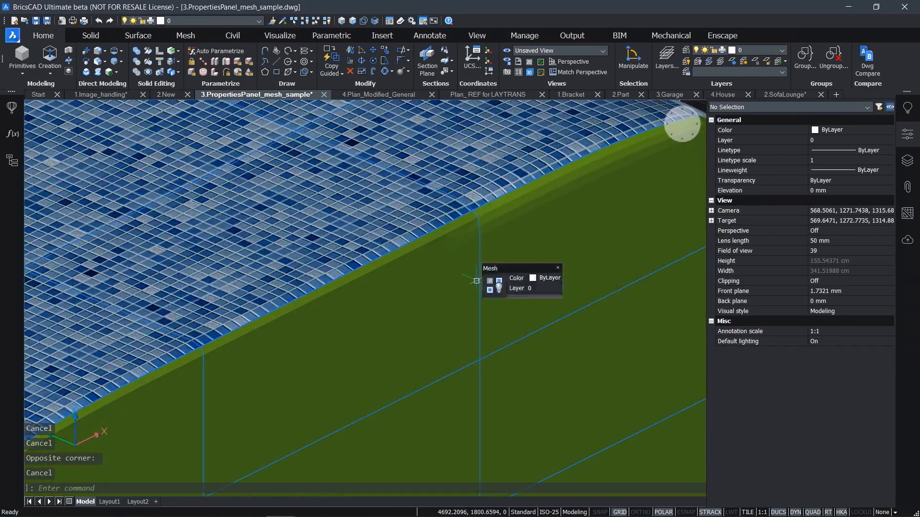
scroll(479, 276, "up", 2)
left_click(479, 277)
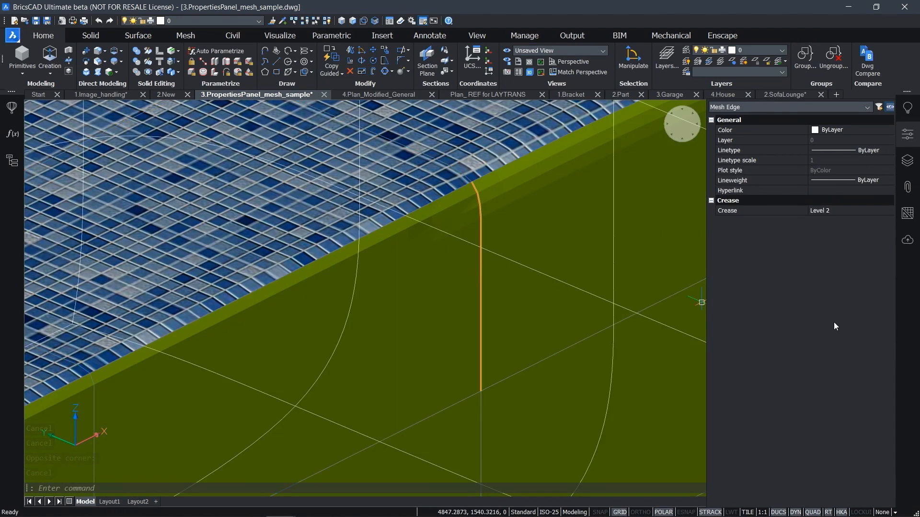
left_click(829, 211)
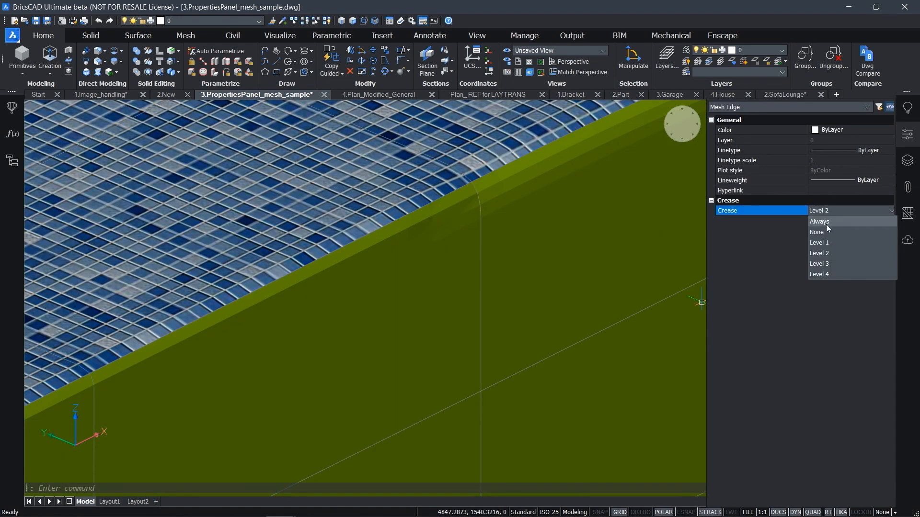
left_click(825, 271)
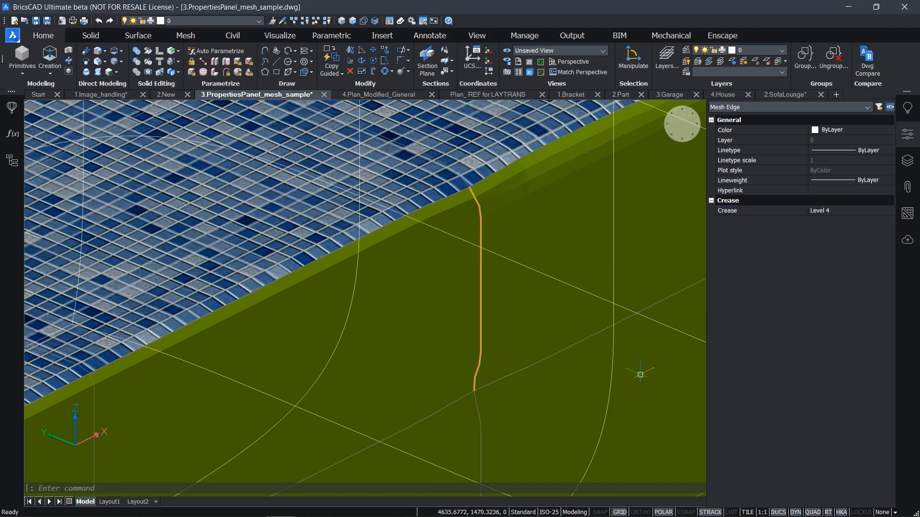
scroll(577, 364, "down", 5)
middle_click_drag(577, 363, 645, 350)
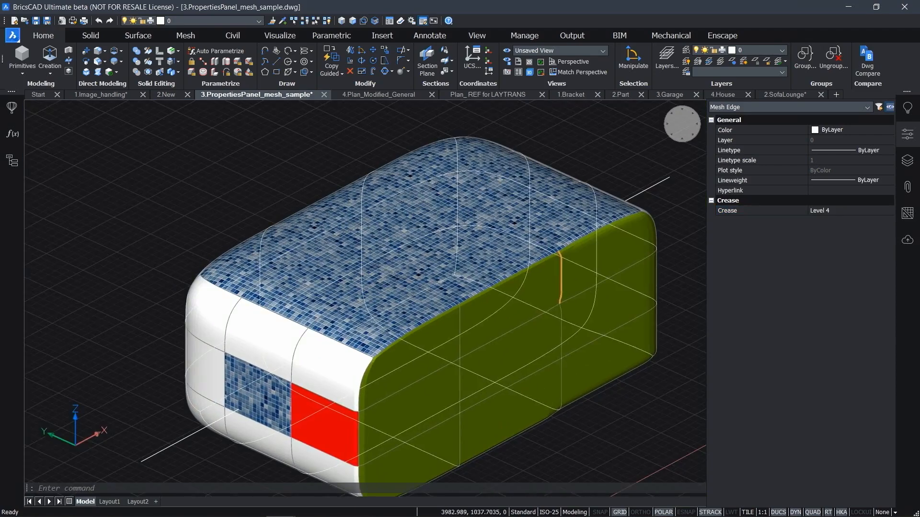
- Set the mesh's smoothness to None
key("Escape")
key("Escape")
left_click(524, 357)
left_click(834, 260)
left_click(834, 261)
left_click(832, 273)
scroll(453, 378, "up", 5)
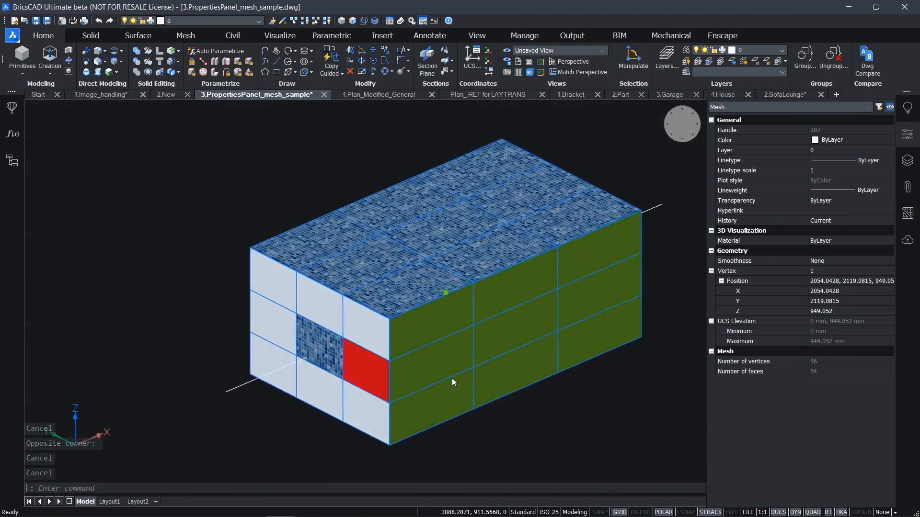
key("Escape")
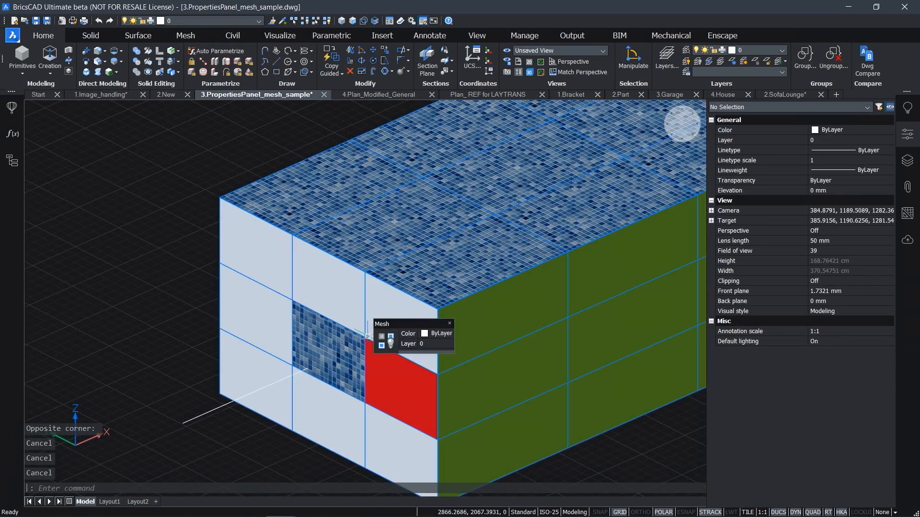
- Set the X position of the mesh vertex at the upper corner between the mosaic and red faces to 1500
left_click(364, 338)
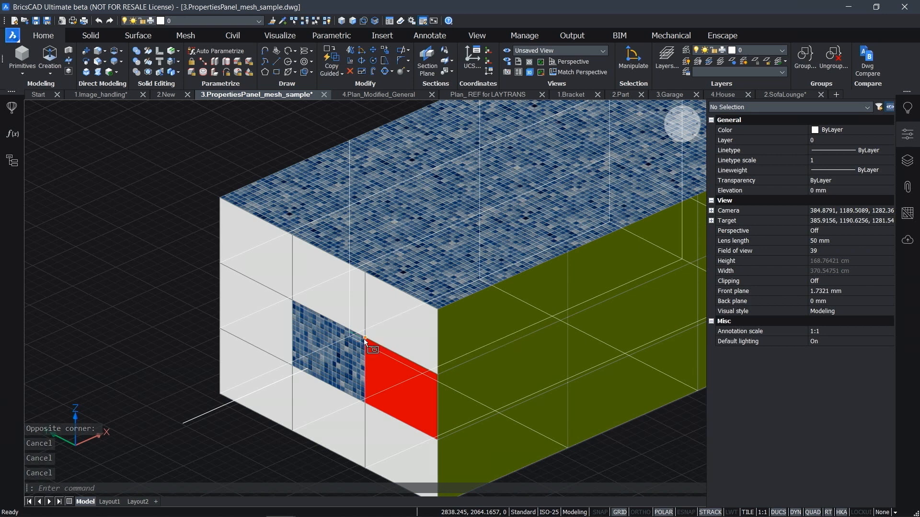
left_click(820, 222)
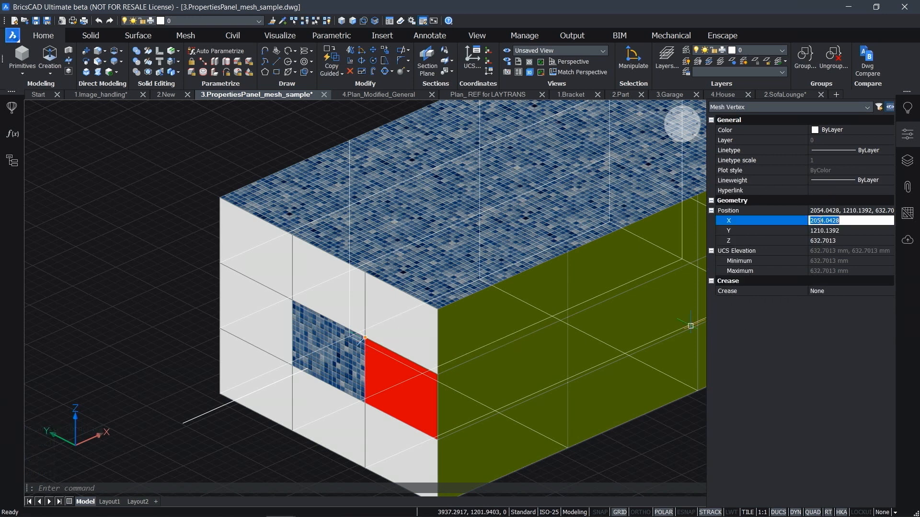
key("Return")
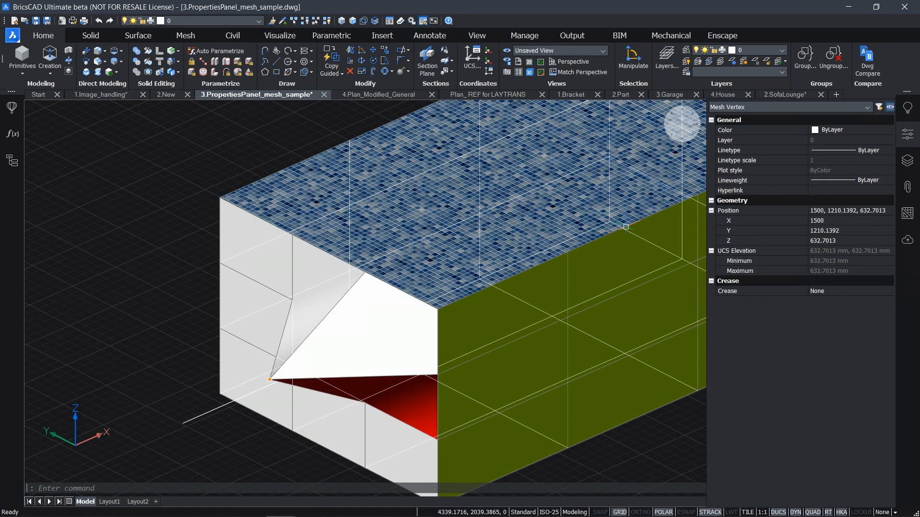
key("Escape")
key("Escape")
key("Escape")
key("Escape")
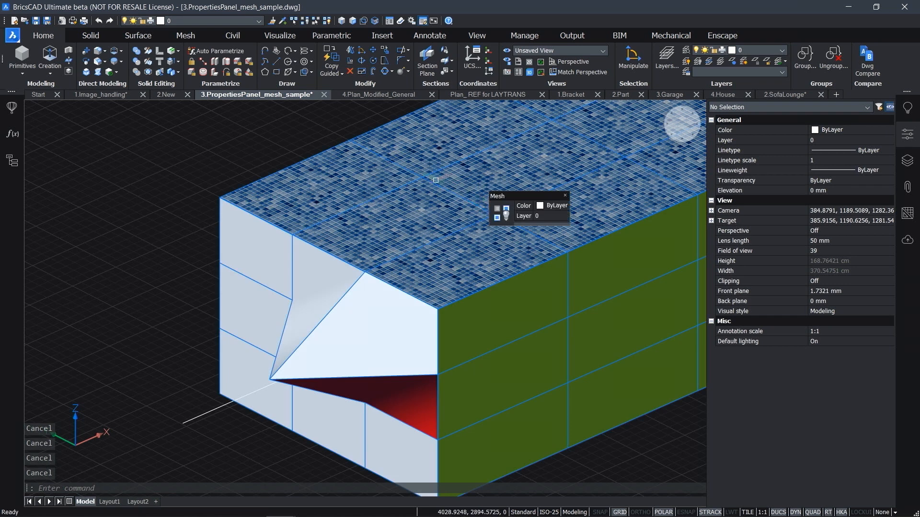
- Set the Z position of a mesh vertex inside the blue mosaic top surface to 1500
left_click(419, 179)
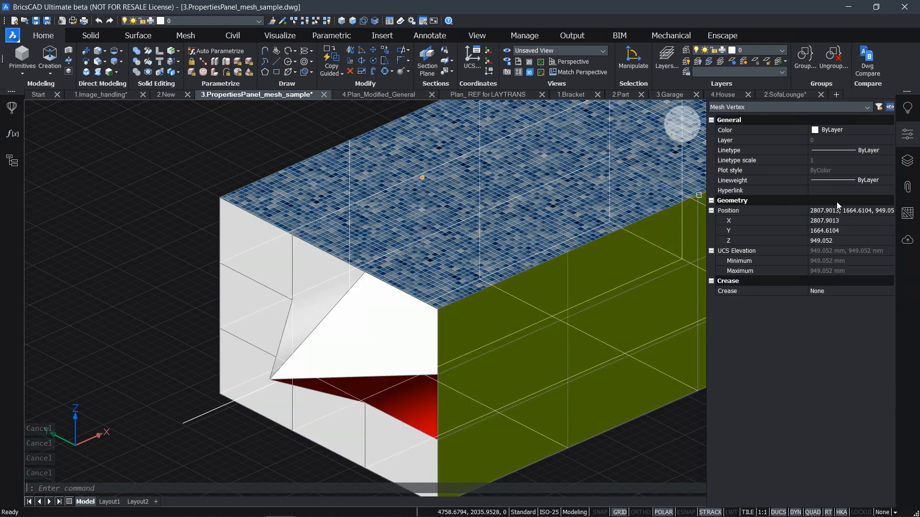
left_click(837, 242)
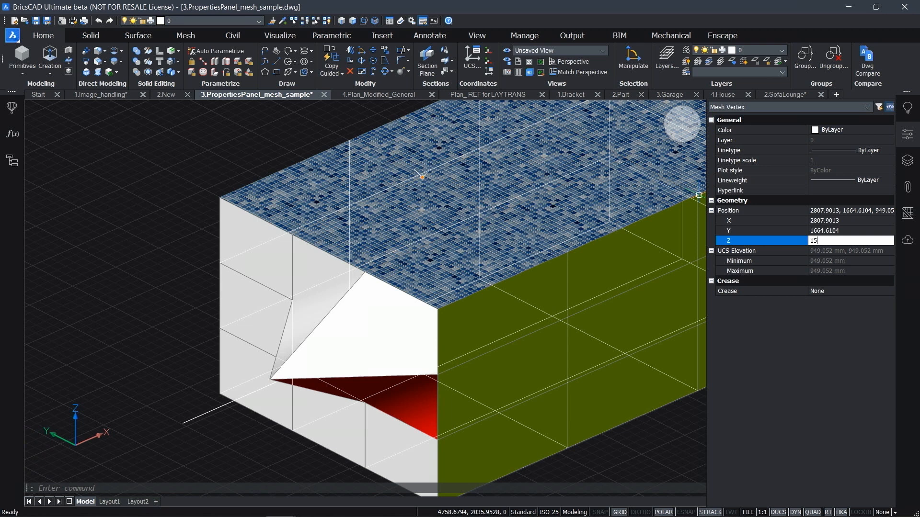
type("1500")
key("Return")
key("Escape")
key("Escape")
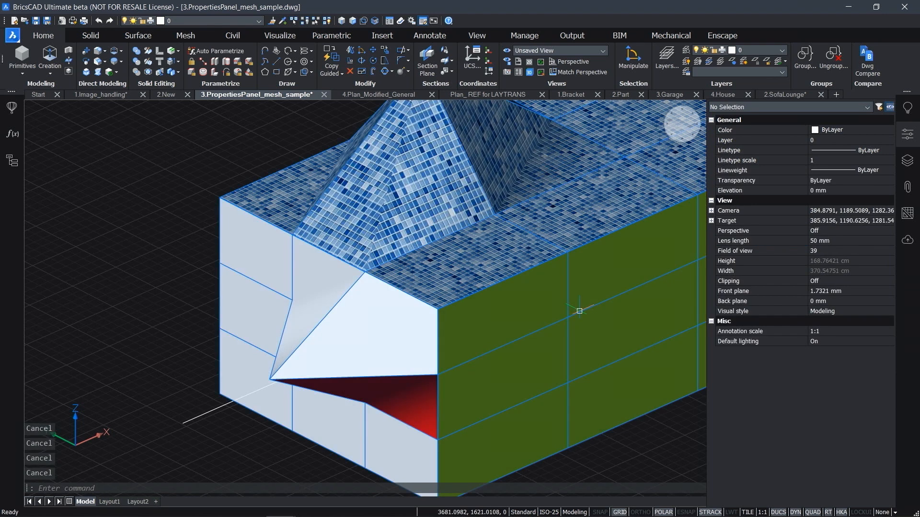
- Smooth the reshaped mesh again by raising its smoothness level, and hide the properties
left_click(836, 262)
left_click(835, 262)
left_click(820, 310)
key("Escape")
key("Escape")
middle_click_drag(643, 424, 634, 407, "shift")
left_click(905, 138)
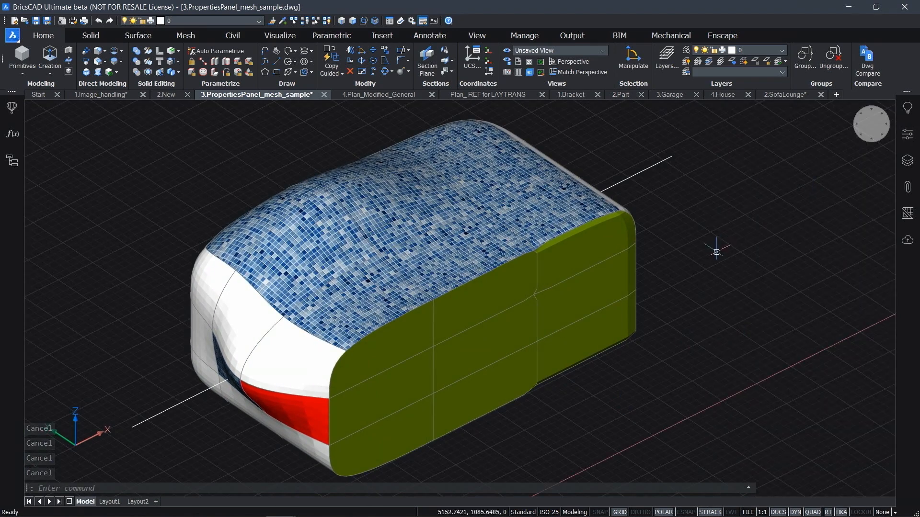
- Turn on the section plane's clip display to cut the mesh open and reveal its interior
double_click(665, 196)
mouse_move(622, 345)
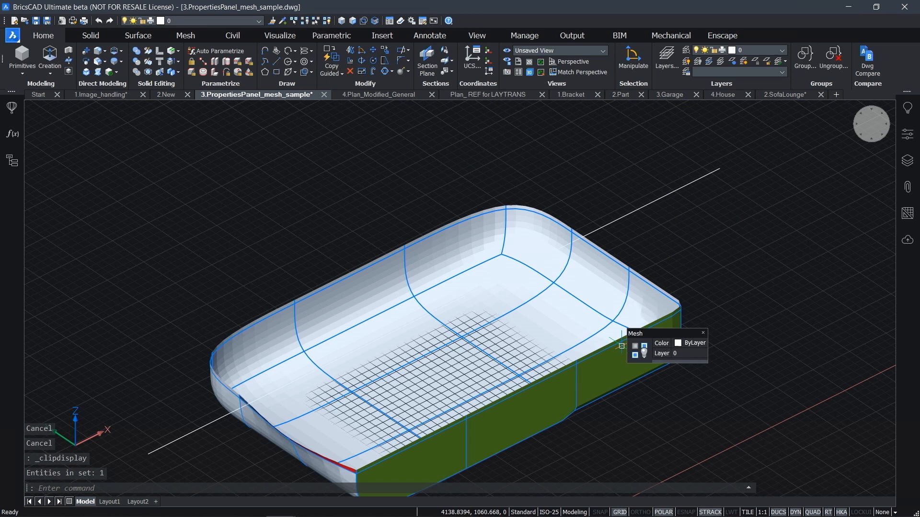
middle_click_drag(622, 346, 677, 408, "shift")
- Convert the clipped mesh to a solid with CONVTOSOLID and check the result by selecting it
type("CONVTO")
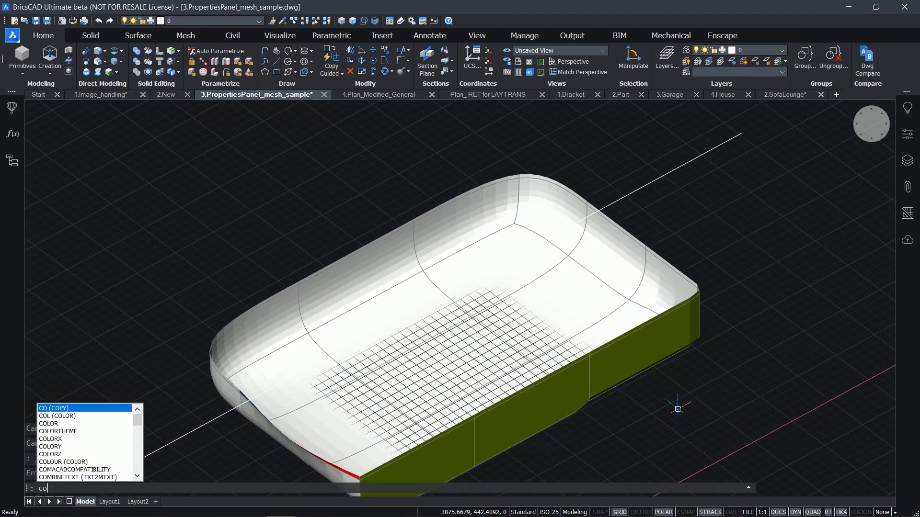
type("S")
key("Return")
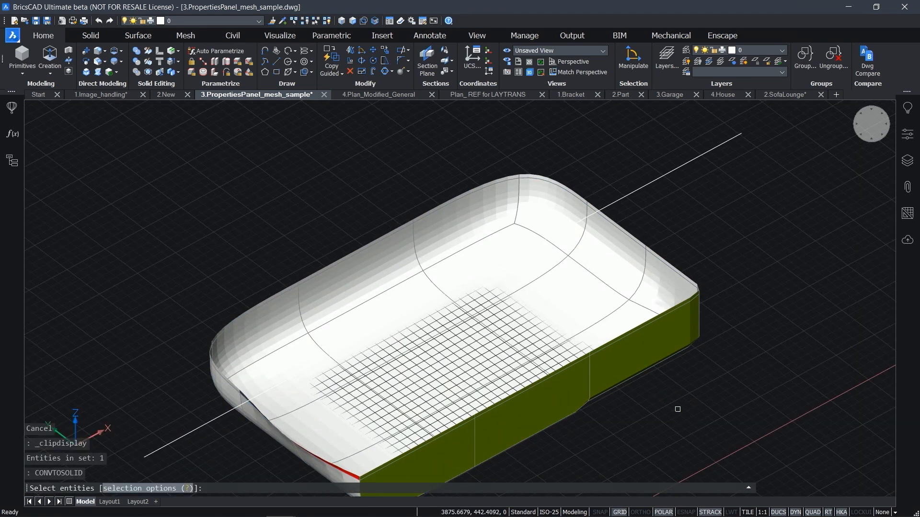
left_click(632, 333)
key("Return")
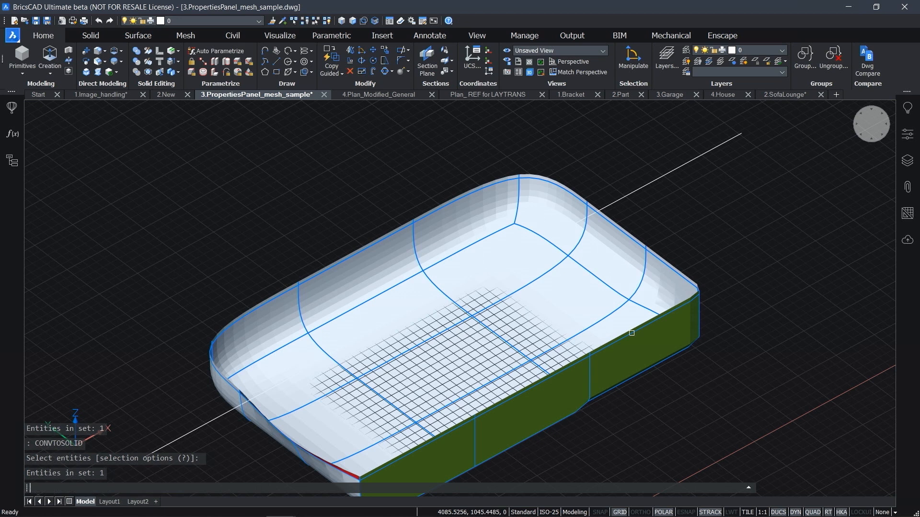
left_click(629, 333)
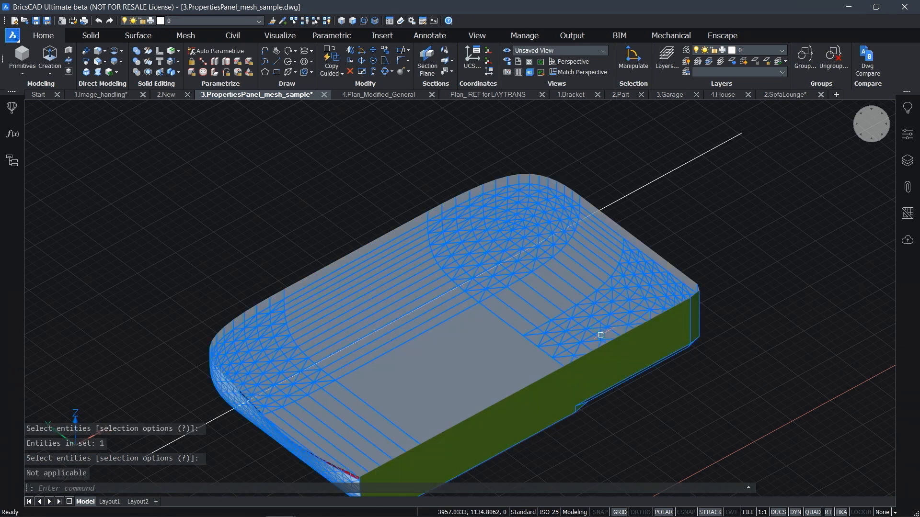
scroll(554, 350, "down", 1)
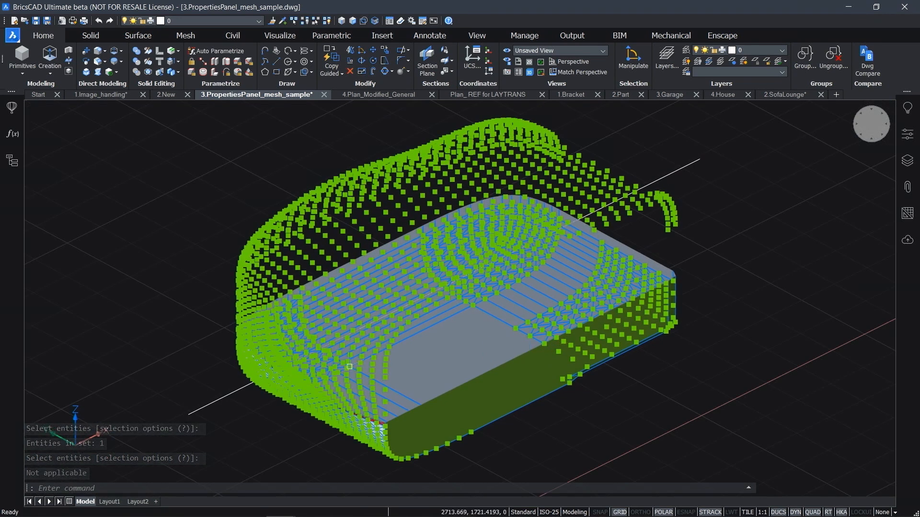
key("Escape")
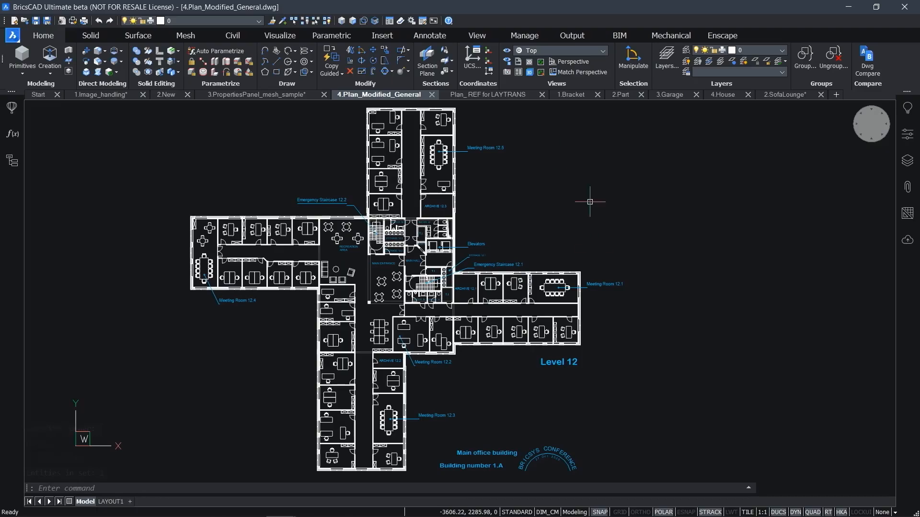
- Switch to the 4.Plan_Modified_General drawing and examine the color property of a half of the double table in the office near Meeting Room 12.2
scroll(474, 331, "up", 7)
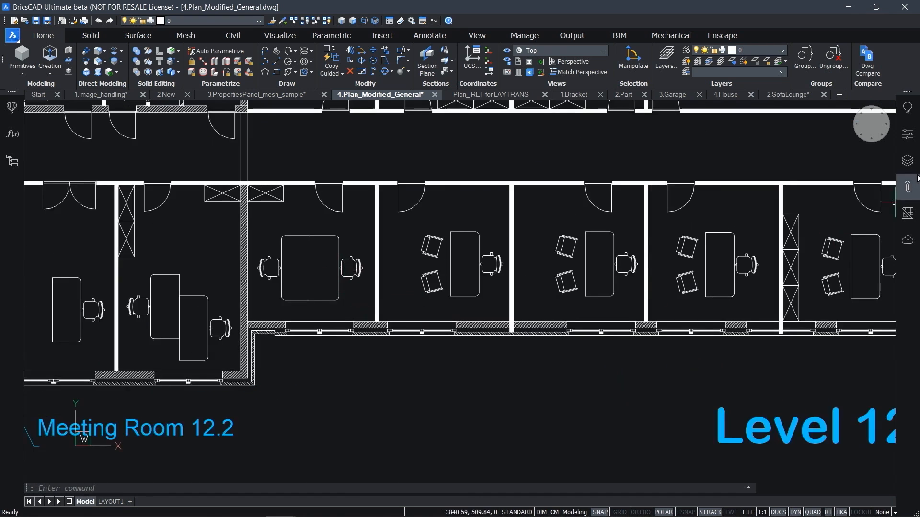
left_click(913, 137)
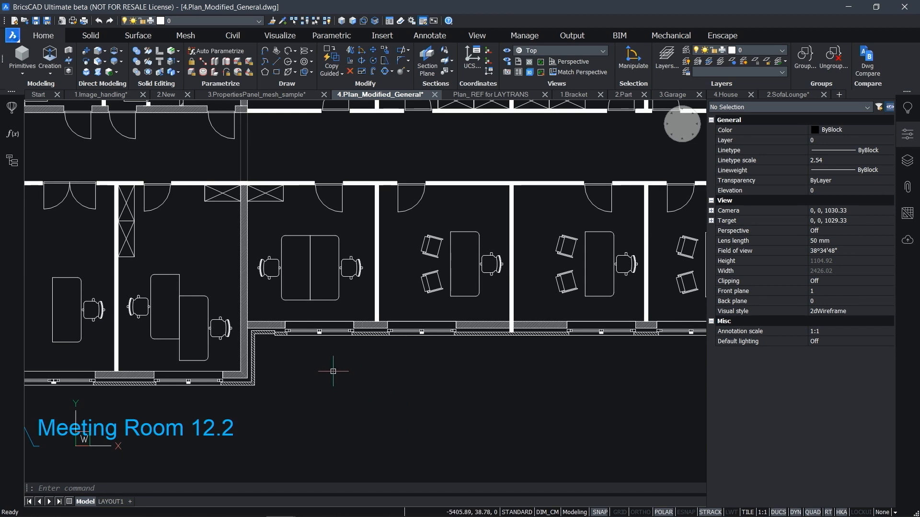
middle_click_drag(336, 375, 335, 410)
scroll(316, 339, "up", 3)
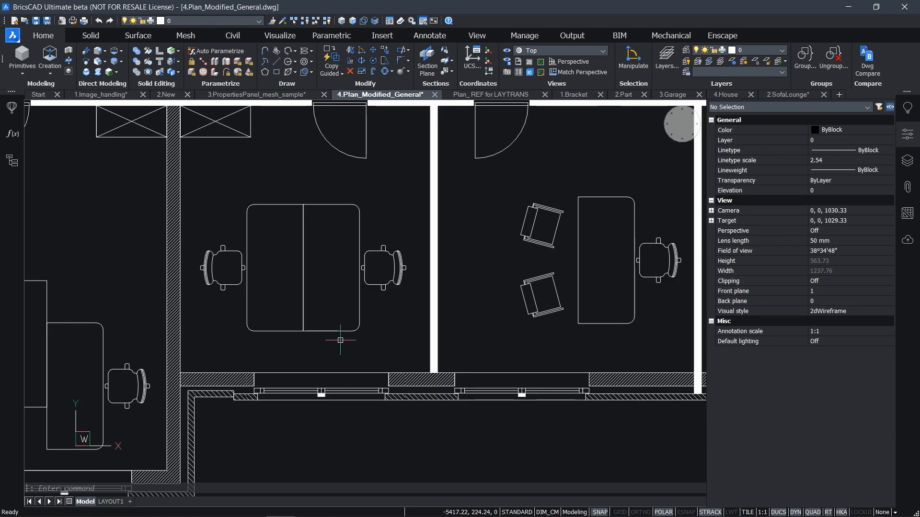
left_click(316, 302)
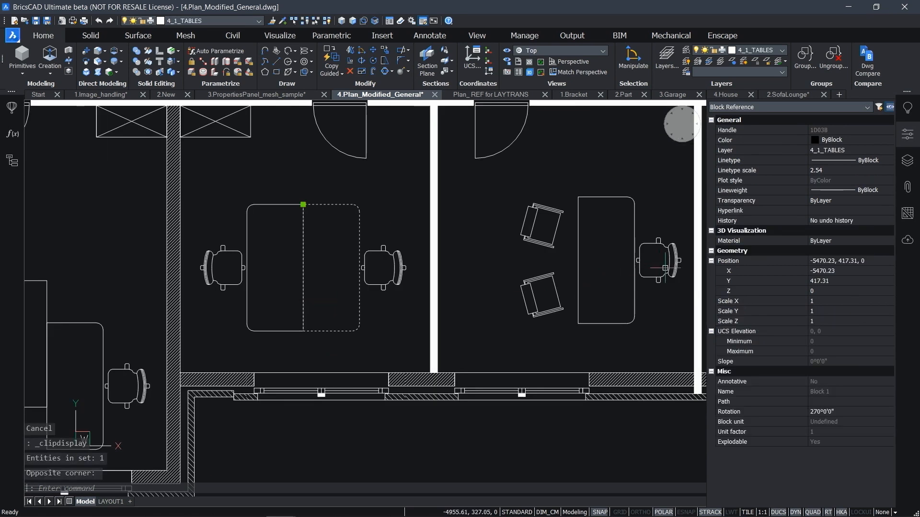
left_click(859, 139)
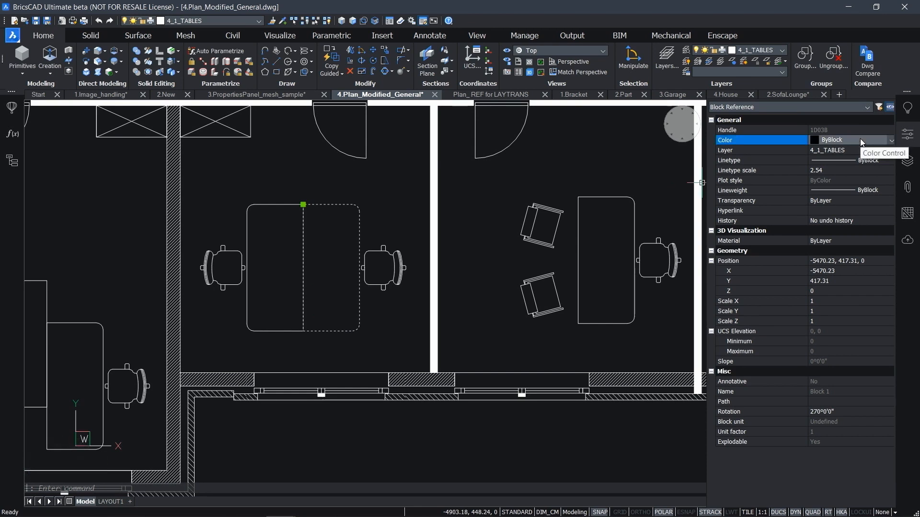
left_click(847, 159)
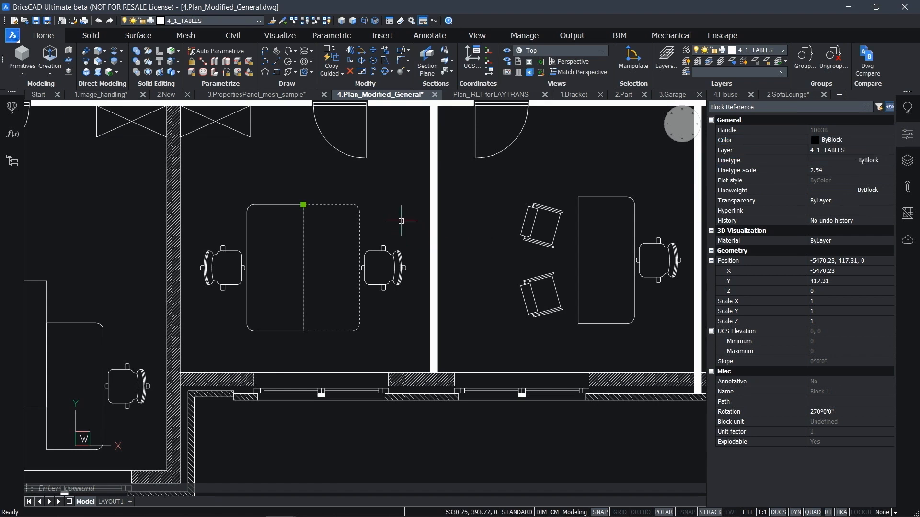
- Open the table's block definition Block 1 for editing, inspect the outline polyline's properties, and discard the block changes
mouse_move(354, 204)
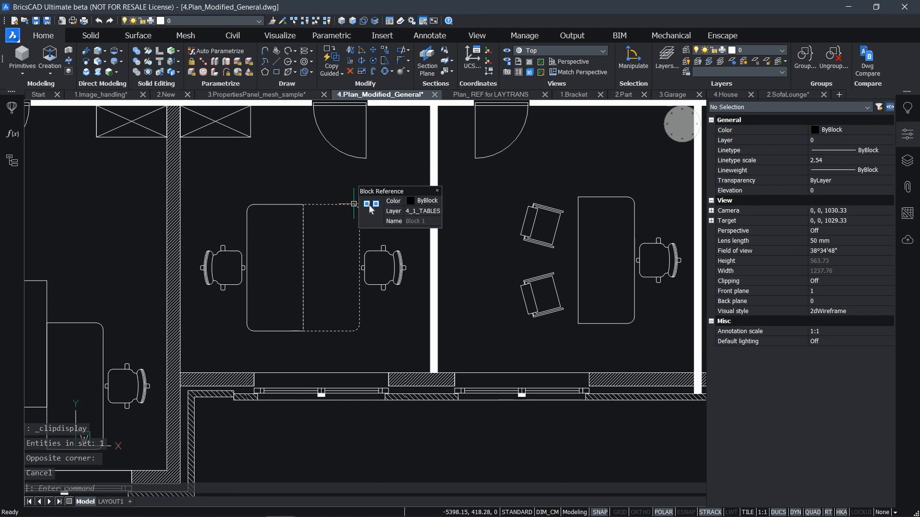
left_click(369, 205)
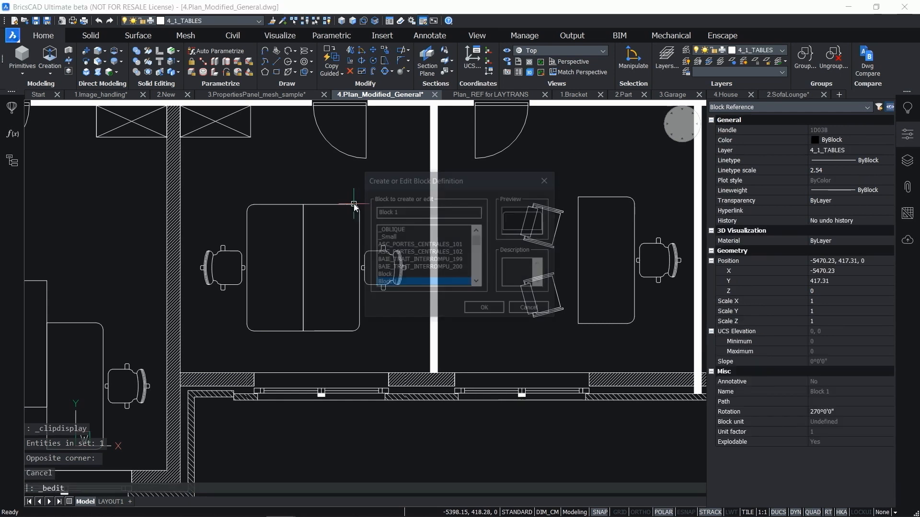
left_click(476, 310)
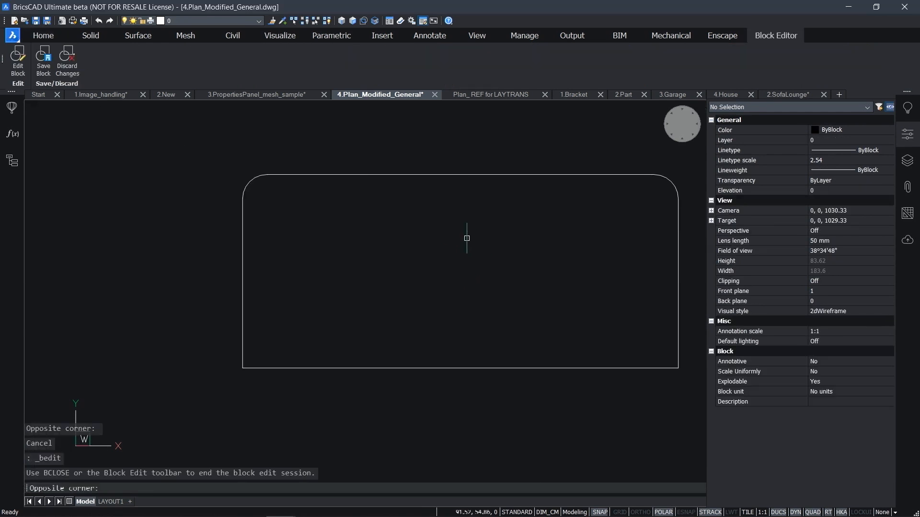
left_click(693, 221)
left_click(867, 160)
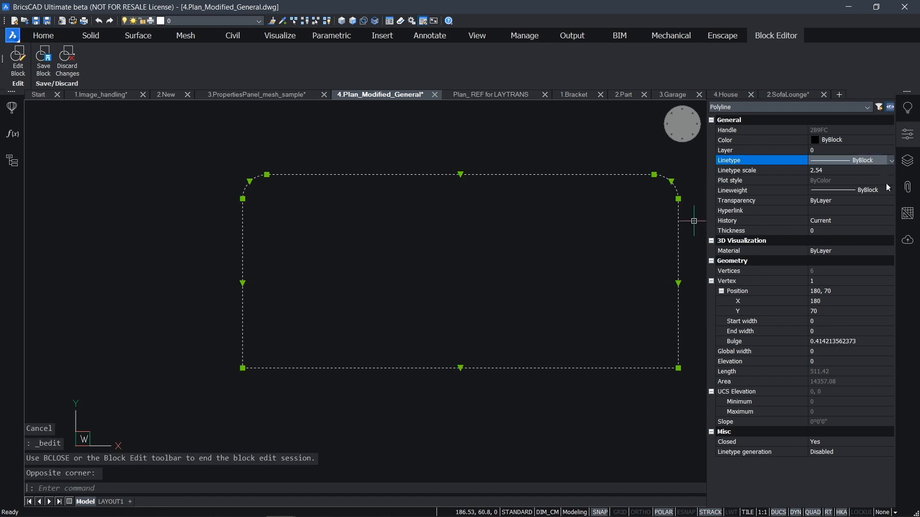
left_click(67, 61)
- Set the color of layer 4_1_TABLES to Magenta
left_click(907, 160)
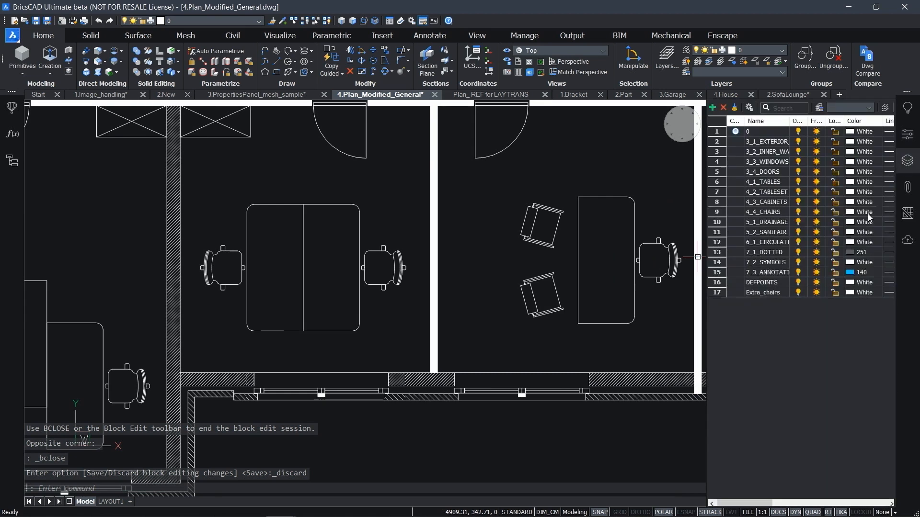
left_click(855, 182)
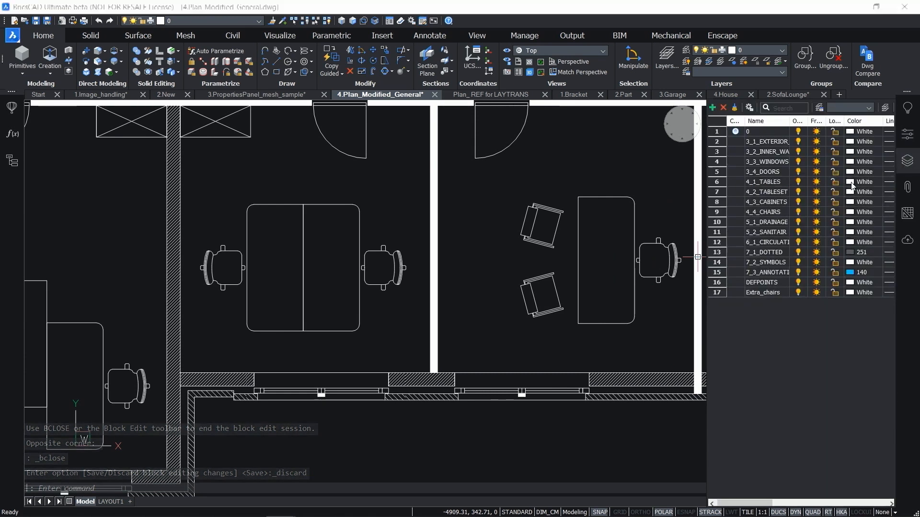
left_click(723, 345)
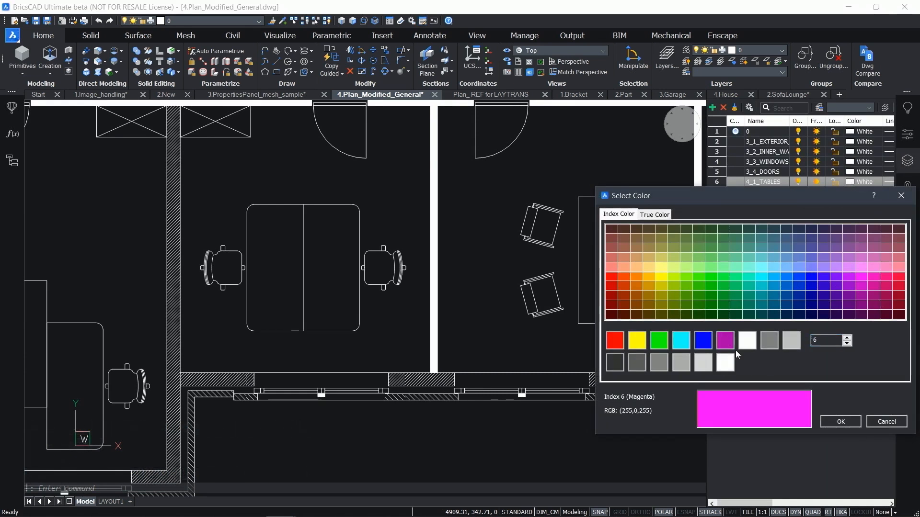
left_click(842, 422)
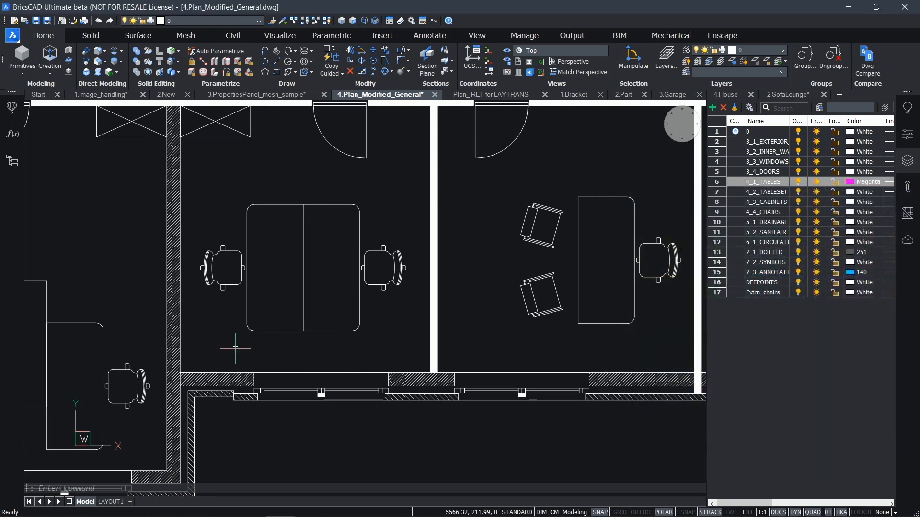
- Run SETBYLAYER on both halves of the double table, changing ByBlock to ByLayer and including blocks
left_click(330, 341)
left_click(278, 317)
type("setbylayer")
key("Return")
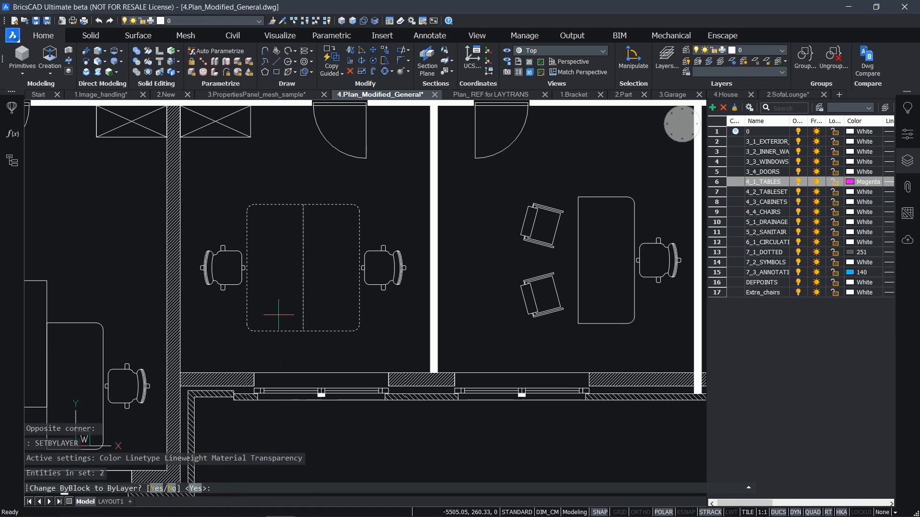
key("Return")
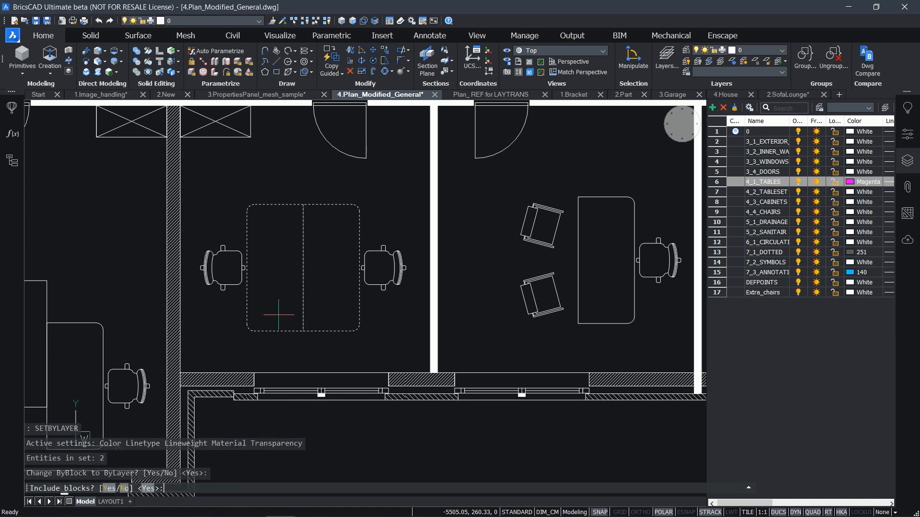
key("Return")
scroll(279, 315, "down", 5)
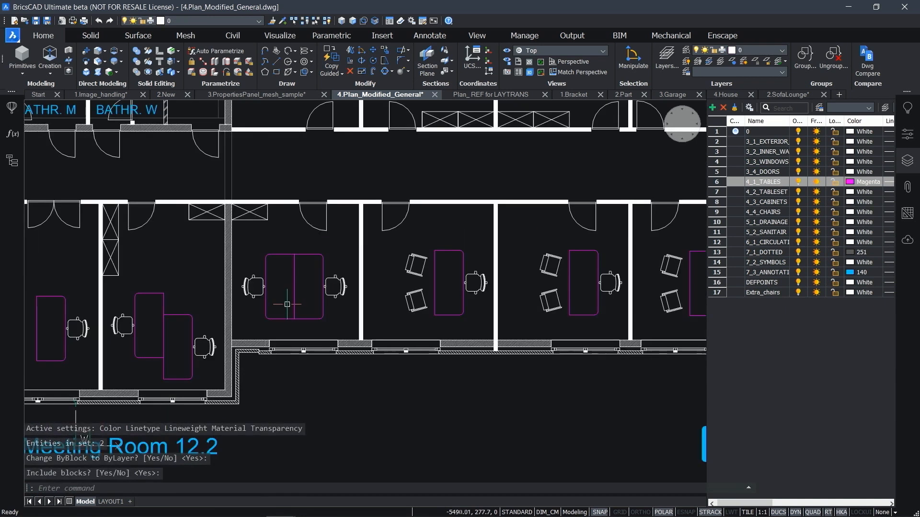
middle_click_drag(299, 303, 410, 260)
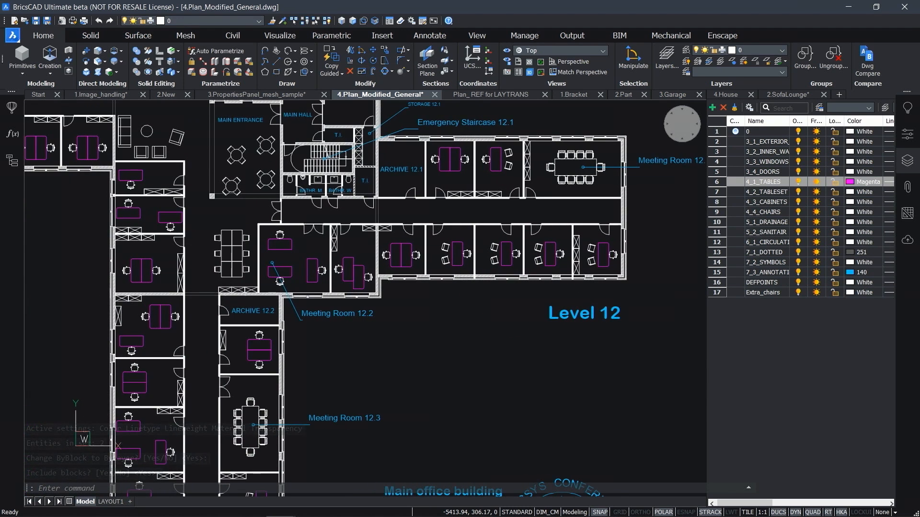
- Set the color of layer 4_1_TABLES to Cyan and hide the layer list
left_click(851, 186)
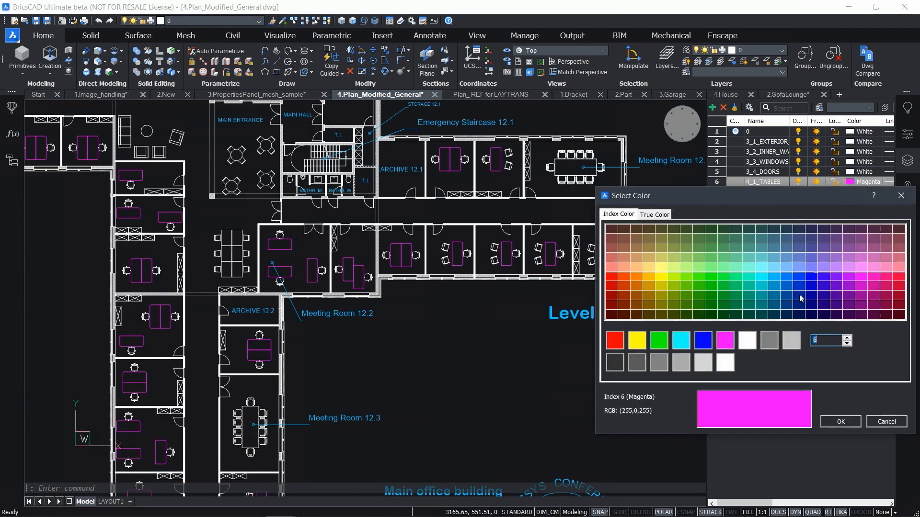
left_click(681, 340)
left_click(839, 423)
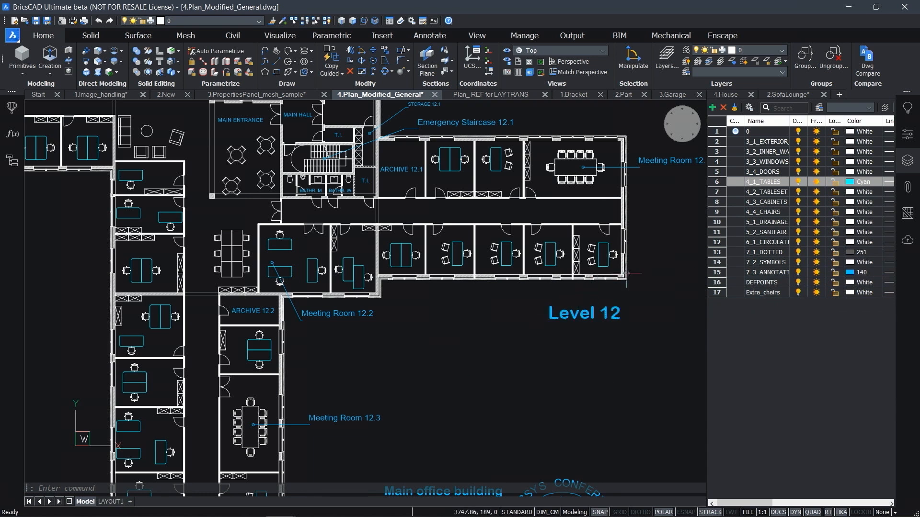
left_click(907, 161)
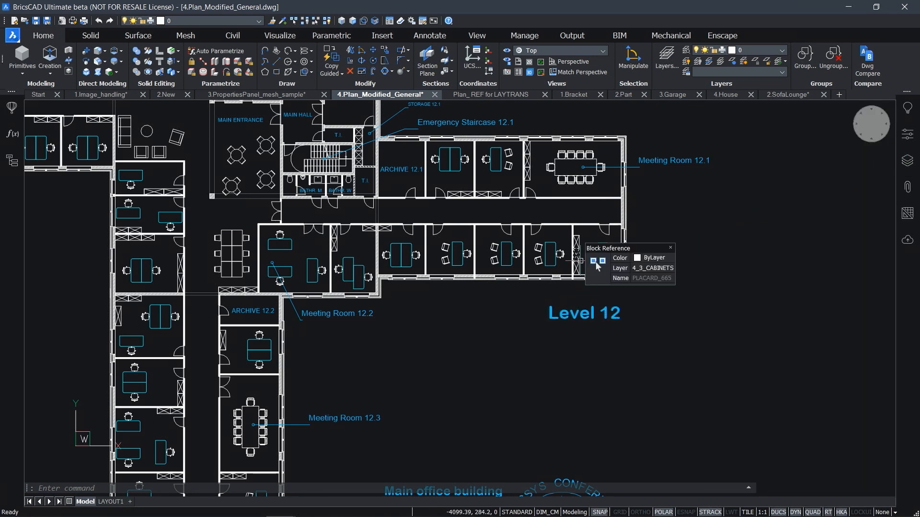
- Copy the three stacked cabinets of the easternmost lower office as a 4-item array, spacing them from wall corner to the neighbouring office's wall corner with entity snaps on
scroll(583, 263, "up", 5)
middle_click_drag(583, 263, 592, 303)
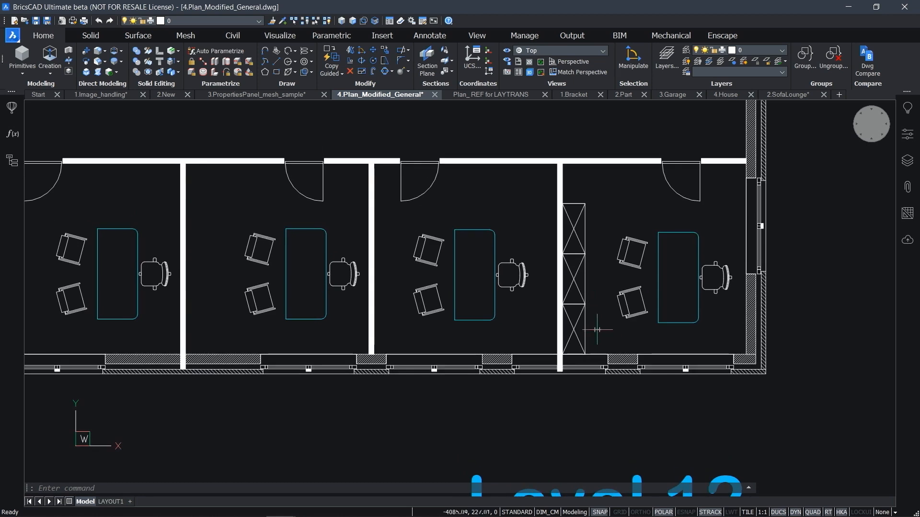
left_click(597, 328)
left_click(578, 197)
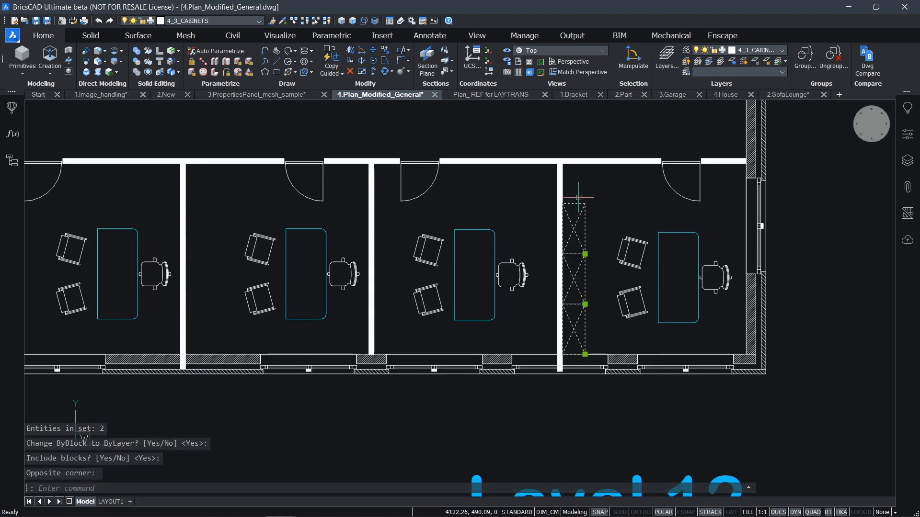
type("copy")
key("Return")
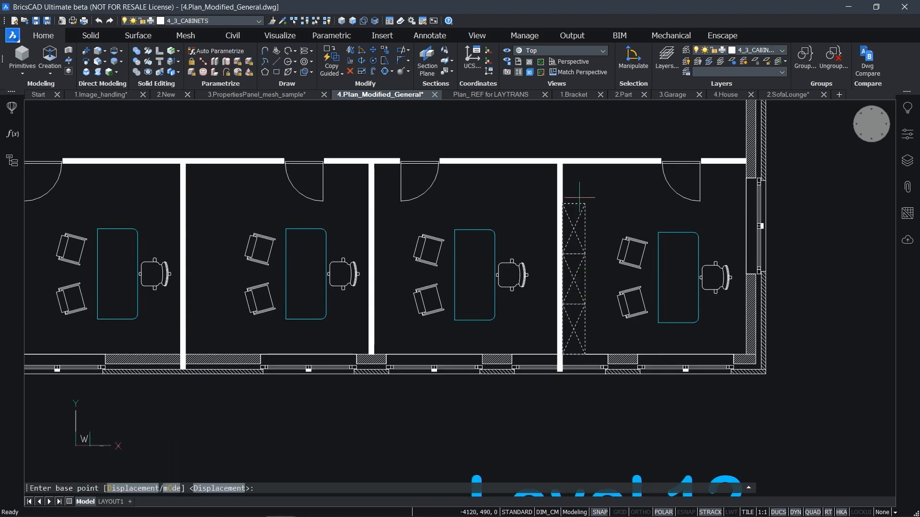
key("F3")
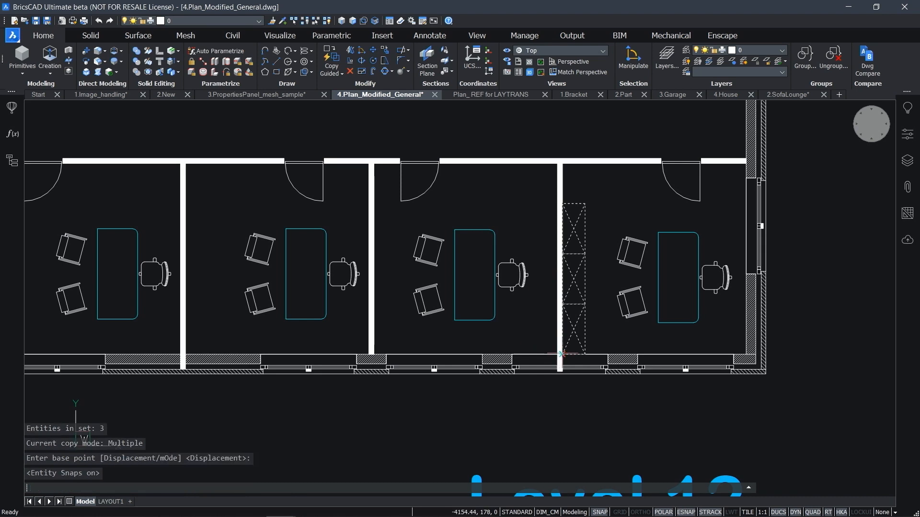
left_click(561, 354)
type("a")
key("Return")
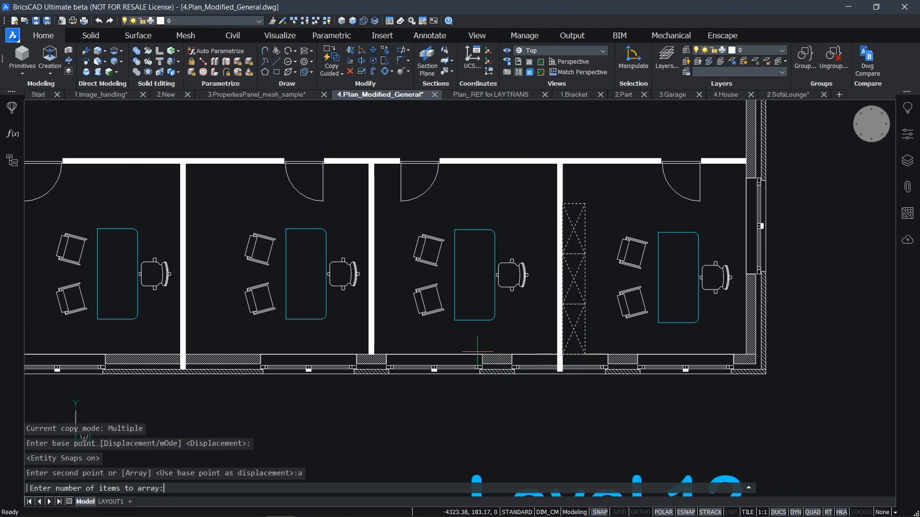
type("4")
key("Return")
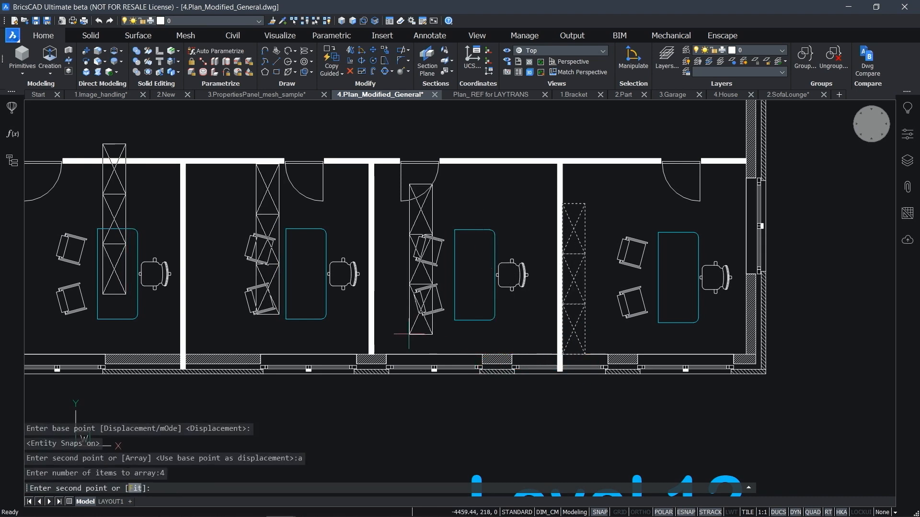
left_click(374, 354)
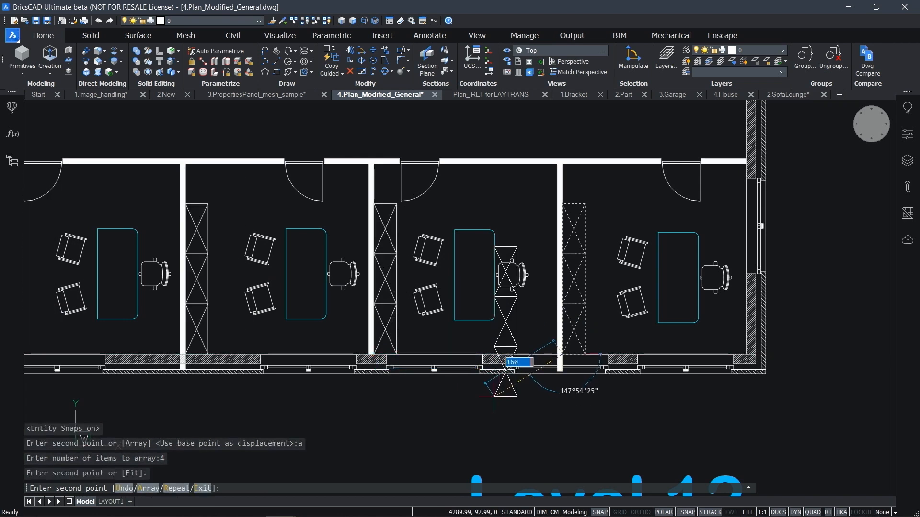
key("Escape")
- Examine the arrayed cabinets in the neighbouring offices and the rest of the Level 12 floor plan down to Meeting Room 12.3
middle_click_drag(494, 396, 584, 407)
left_click(316, 337)
left_click(287, 256)
key("Escape")
left_click(292, 338)
key("Escape")
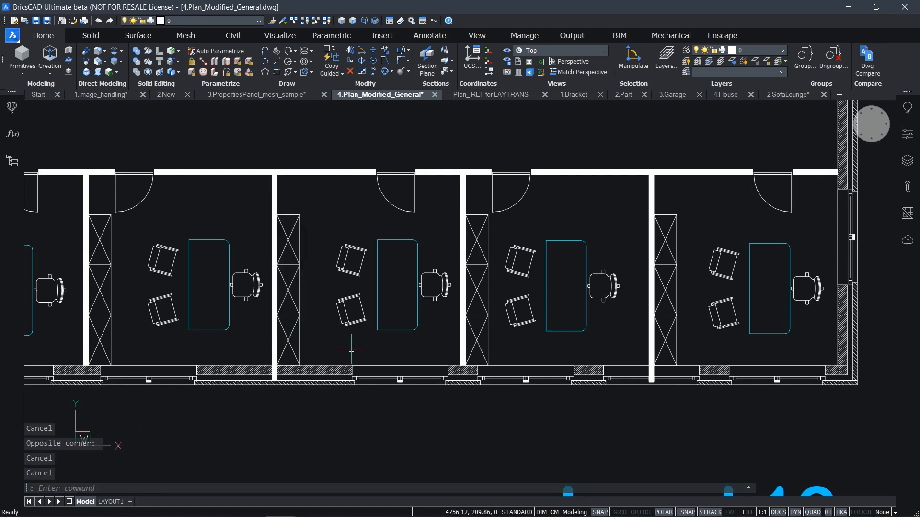
scroll(345, 323, "down", 4)
middle_click_drag(294, 317, 478, 334)
middle_click_drag(383, 421, 520, 292)
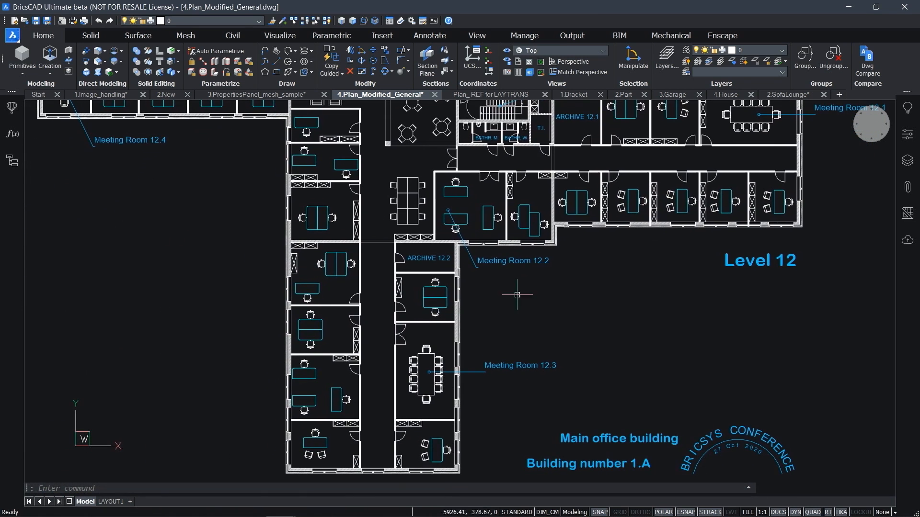
scroll(472, 337, "up", 3)
middle_click_drag(472, 336, 450, 217)
- Switch to the Plan_REF for LAYTRANS drawing and examine its layer list and the layer colors in the plan
left_click(475, 94)
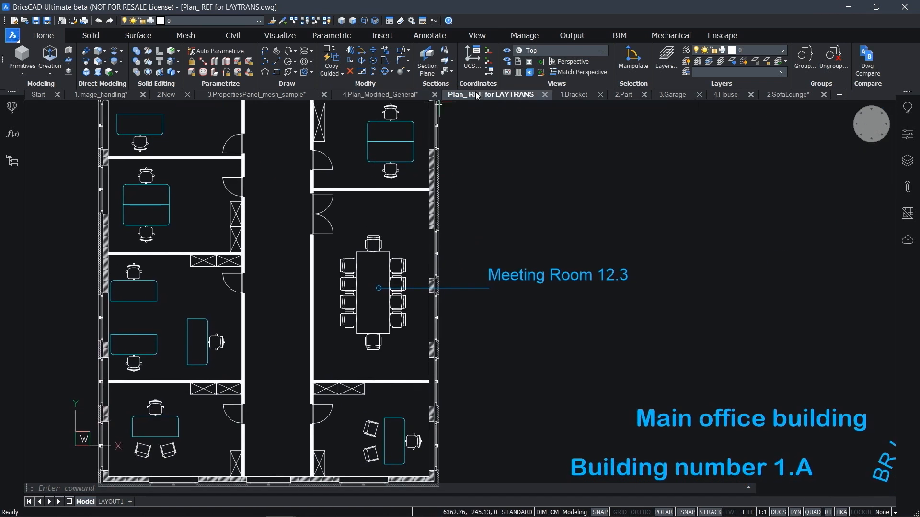
left_click(907, 163)
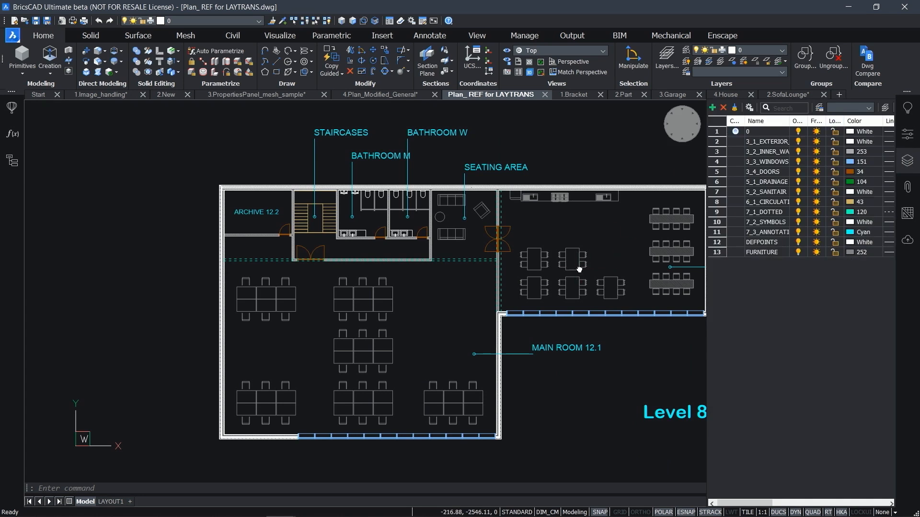
middle_click_drag(579, 269, 507, 270)
scroll(557, 350, "up", 6)
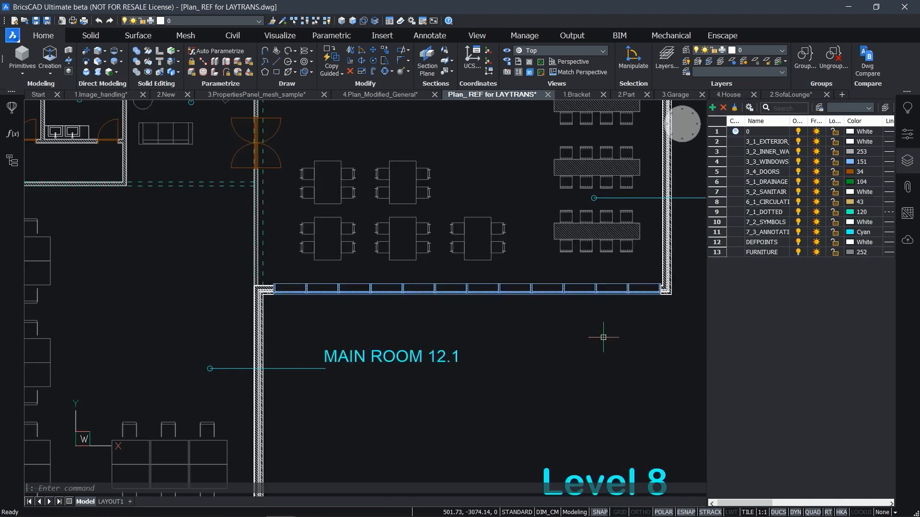
middle_click_drag(243, 263, 457, 333)
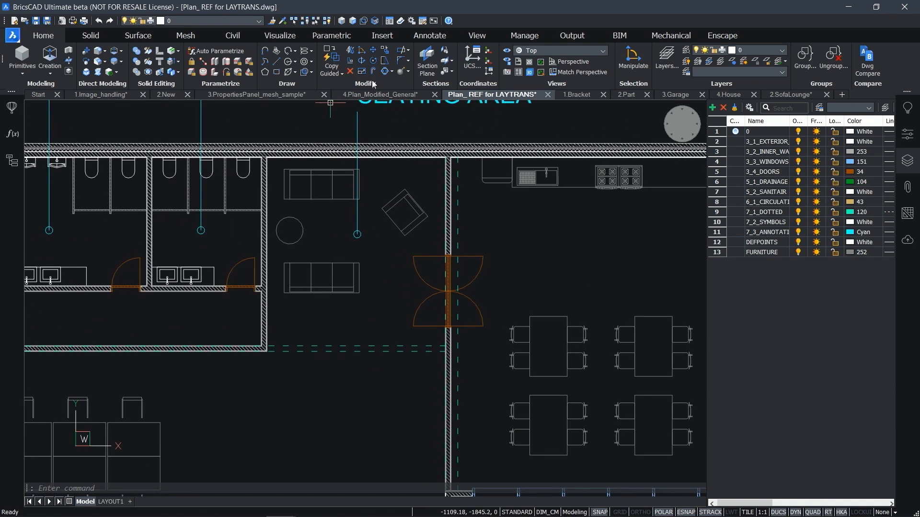
- Run LAYTRANS in the 4.Plan_Modified_General drawing, load the target layers from Plan_REF for LAYTRANS.dwg, and map all identically named layers
left_click(375, 95)
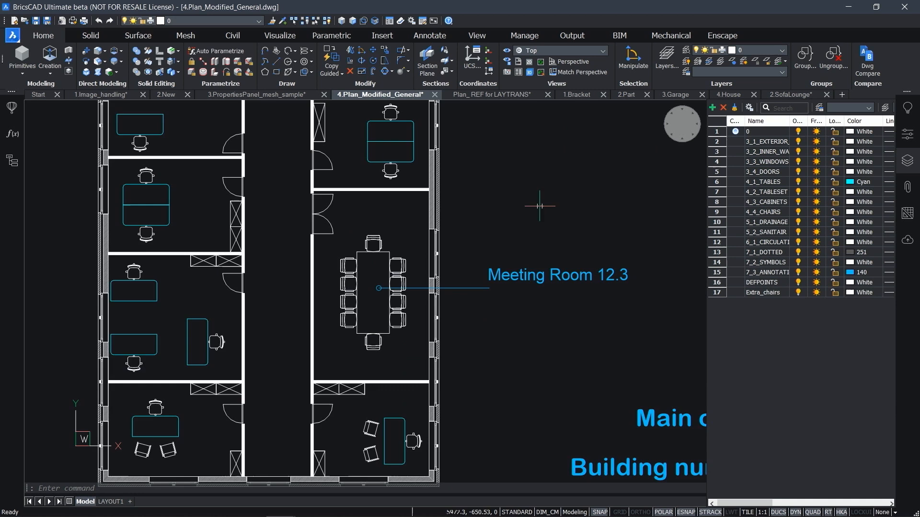
scroll(532, 200, "down", 5)
middle_click_drag(523, 203, 469, 343)
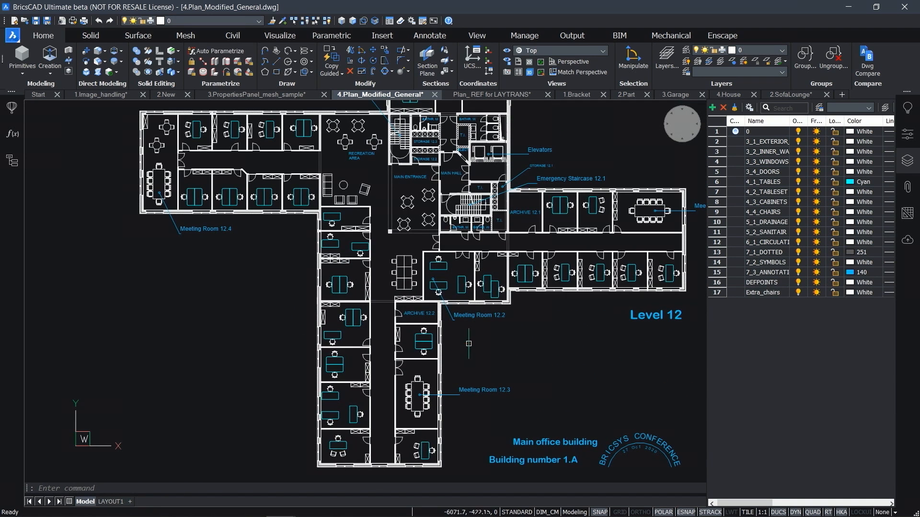
type("aytr")
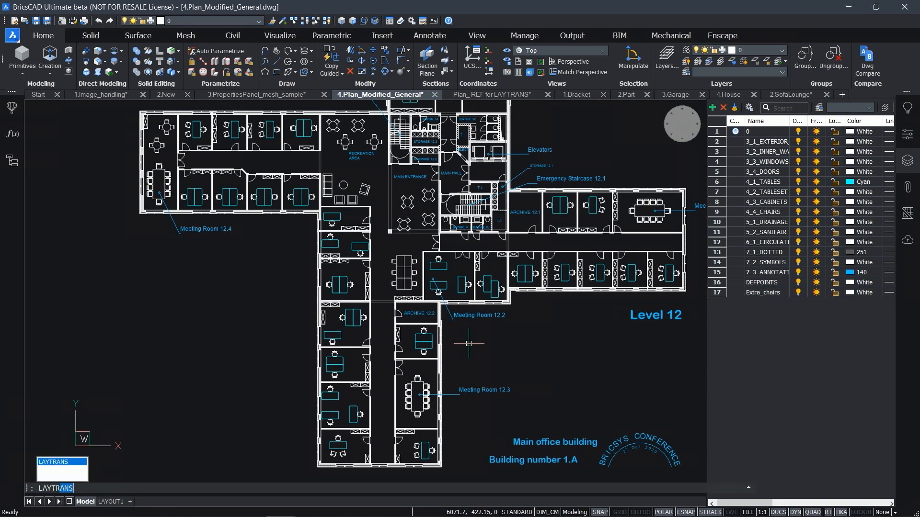
key("Return")
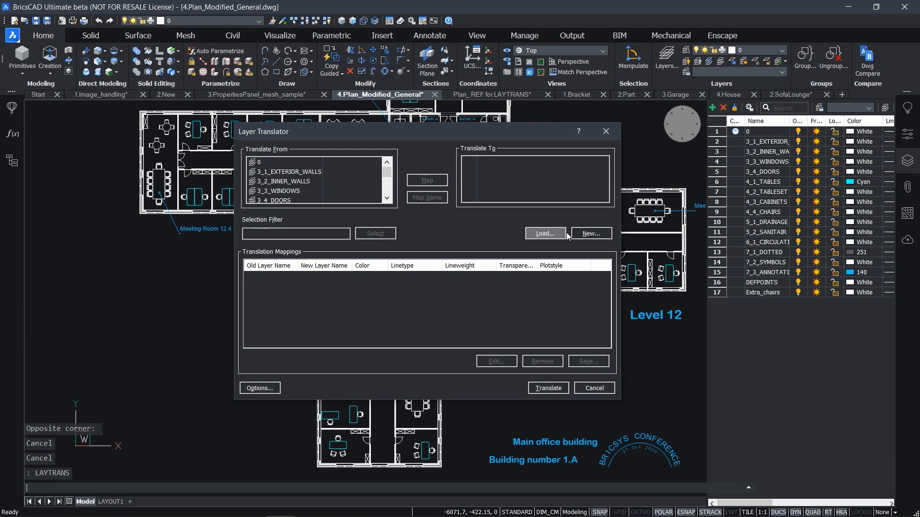
left_click(565, 234)
double_click(306, 175)
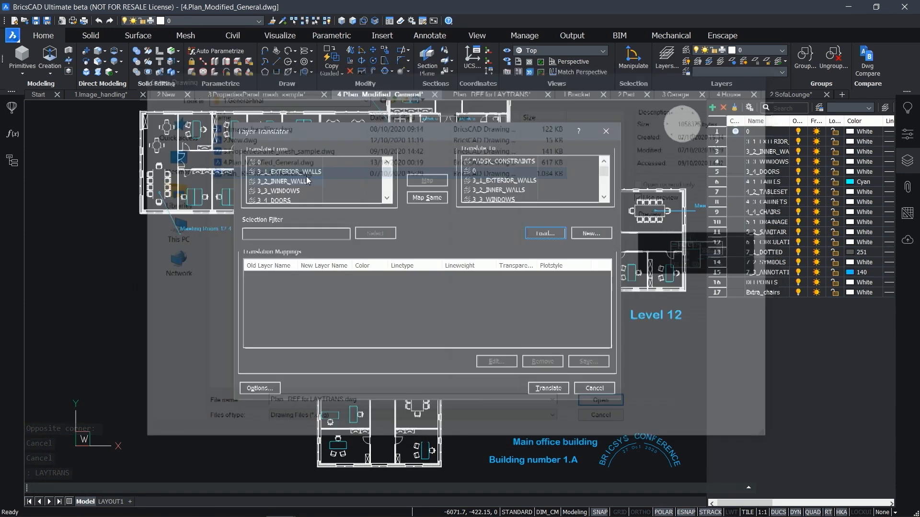
left_click(426, 198)
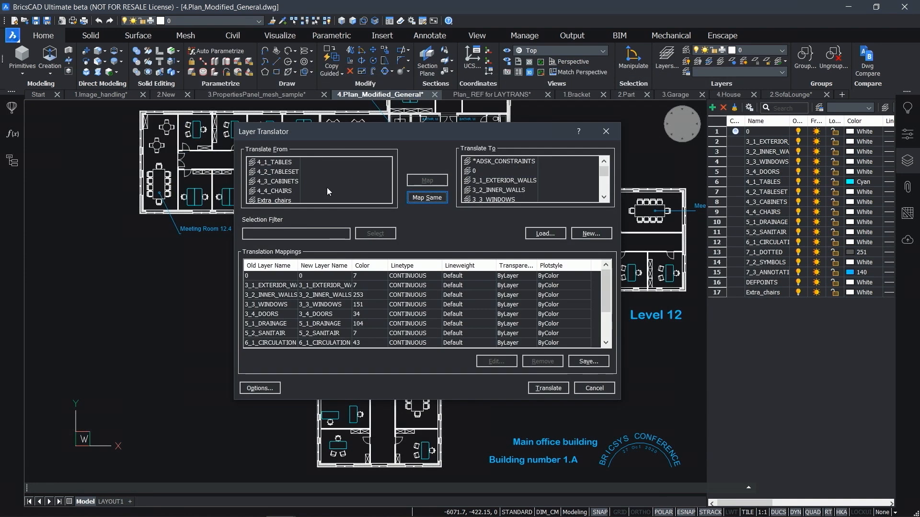
- Map layers 4_1_TABLES, 4_2_TABLESET, 4_3_CABINETS, 4_4_CHAIRS and Extra_chairs to FURNITURE and translate the drawing's layers
left_click(263, 163)
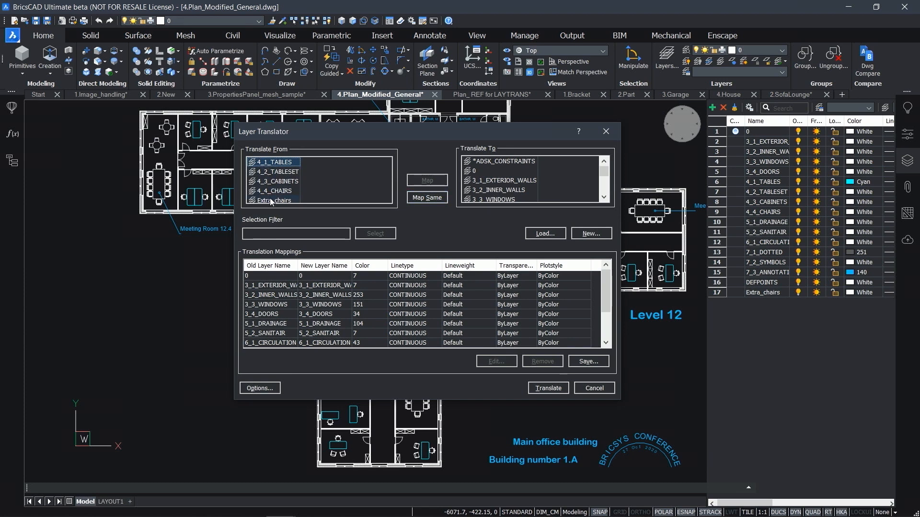
left_click(271, 200, "shift")
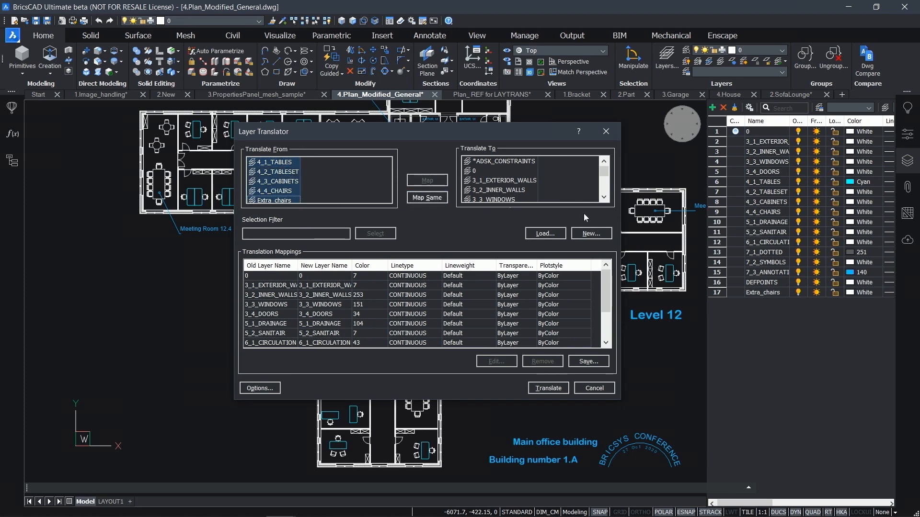
scroll(527, 182, "down", 5)
left_click(481, 199)
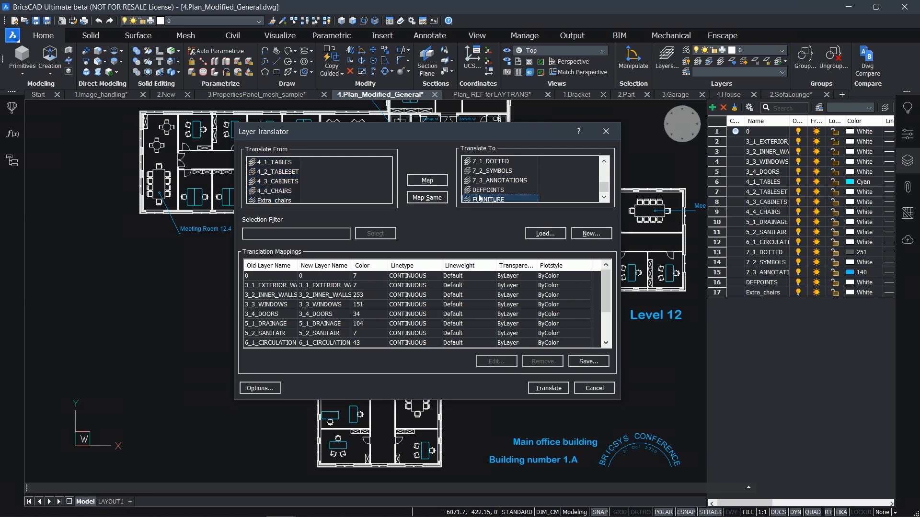
left_click(427, 180)
scroll(409, 301, "down", 3)
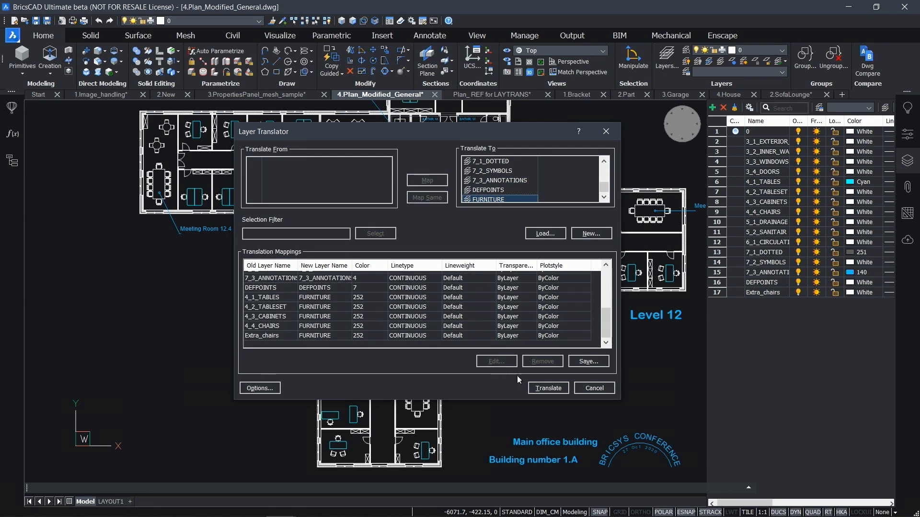
left_click(539, 386)
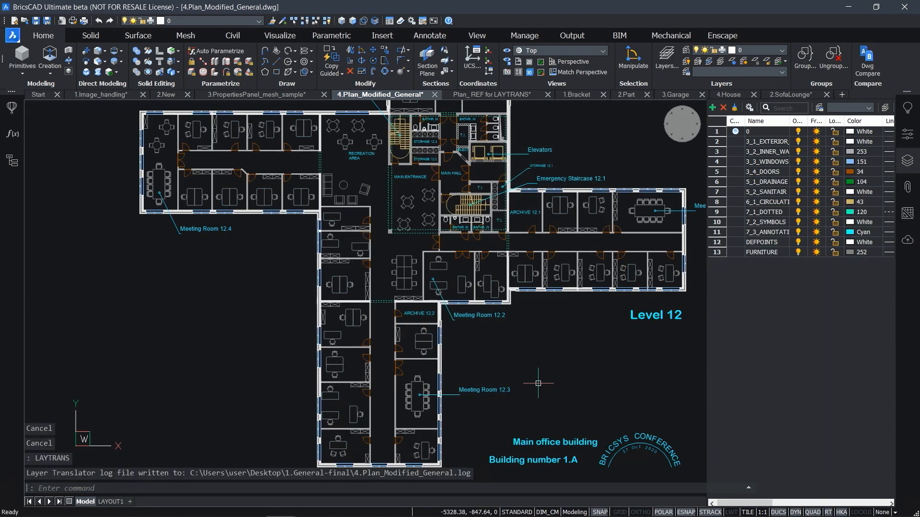
- Examine the translated plan with the layer list hidden and inspect the "Level 12" and "Main office building" text entities
scroll(539, 304, "up", 6)
middle_click_drag(500, 297, 353, 275)
scroll(607, 378, "down", 3)
left_click(907, 163)
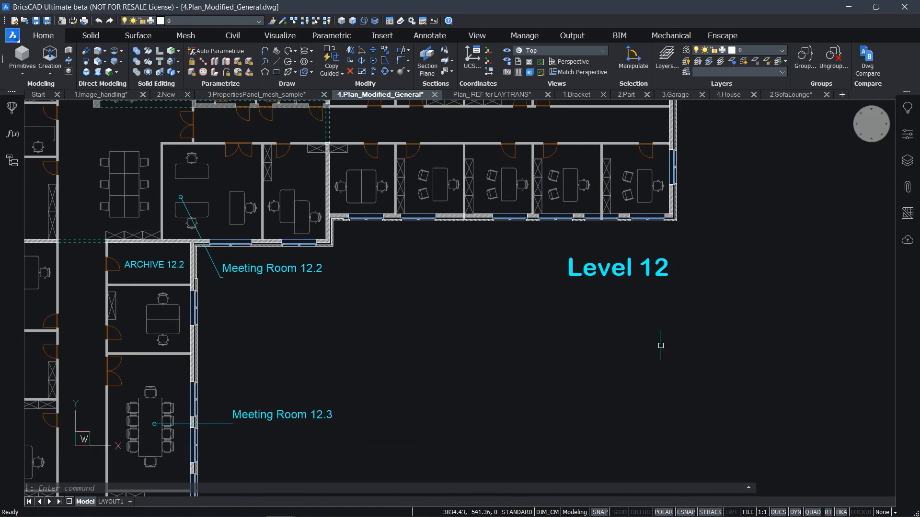
scroll(607, 352, "down", 2)
middle_click_drag(577, 311, 601, 266)
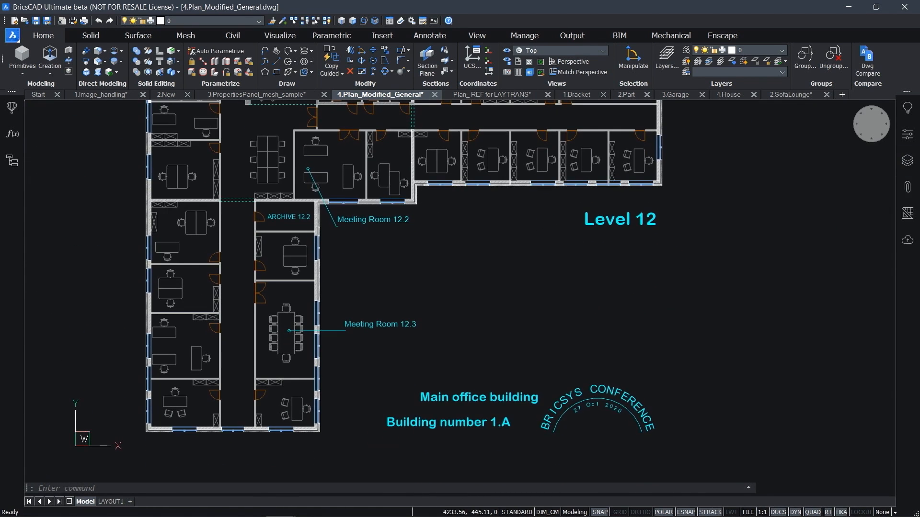
left_click(612, 219)
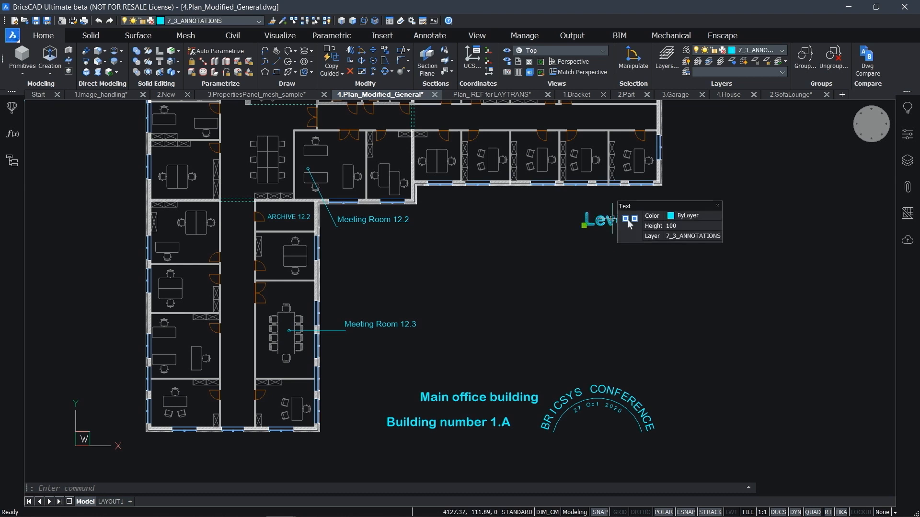
key("Escape")
left_click(447, 397)
key("Escape")
- Combine the texts "Main office building", "Building number 1.A" and "Level 12" into one multiline text with COMBINETEXT
left_click_drag(474, 435, 441, 375)
left_click_drag(688, 295, 593, 219)
type("combinetext")
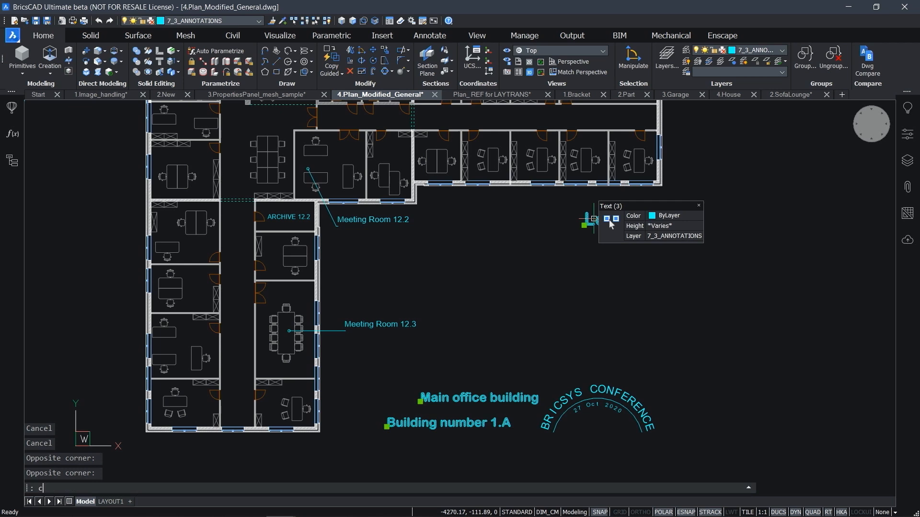
key("Return")
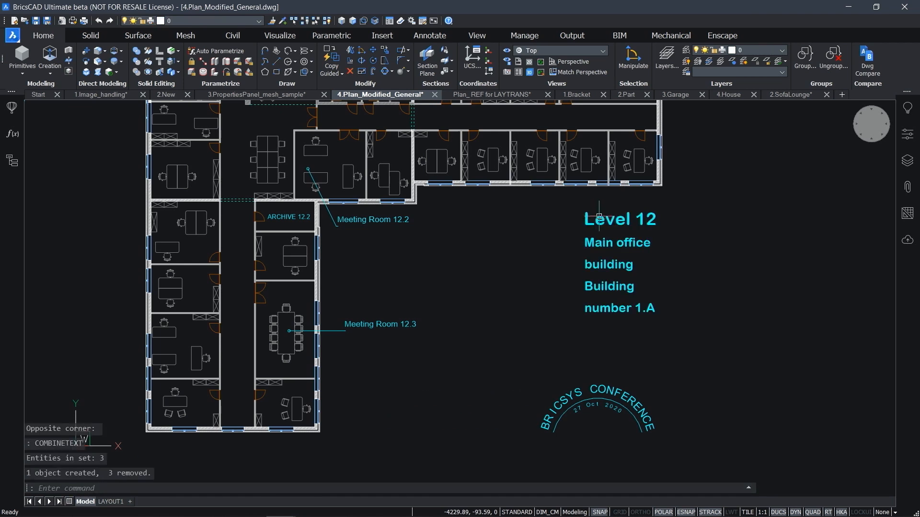
- Widen the combined multiline text's frame so each building text fits on one line, and insert a line break after "Level 12"
left_click(599, 216)
left_click(656, 316)
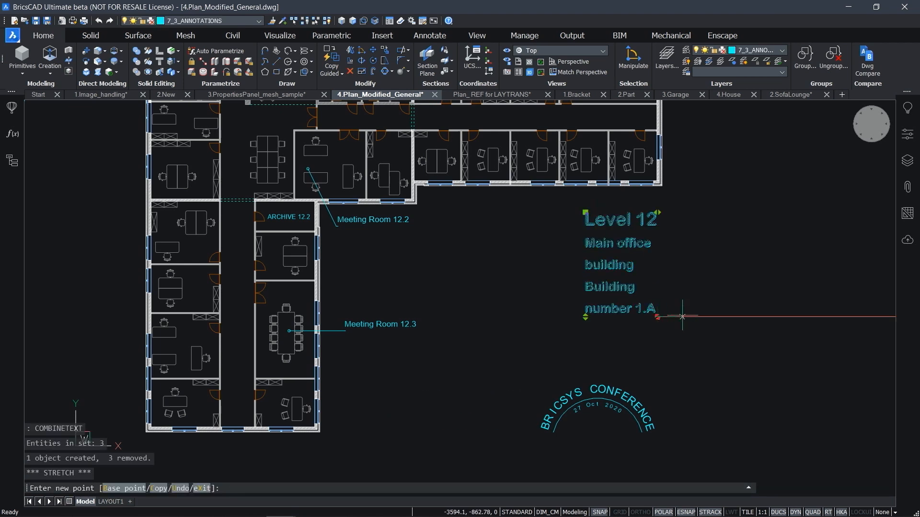
left_click(709, 309)
double_click(665, 225)
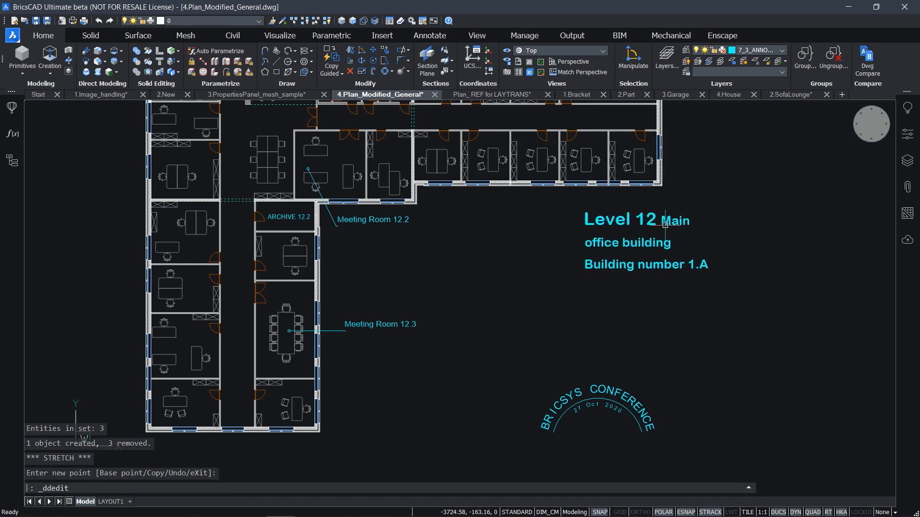
key("Return")
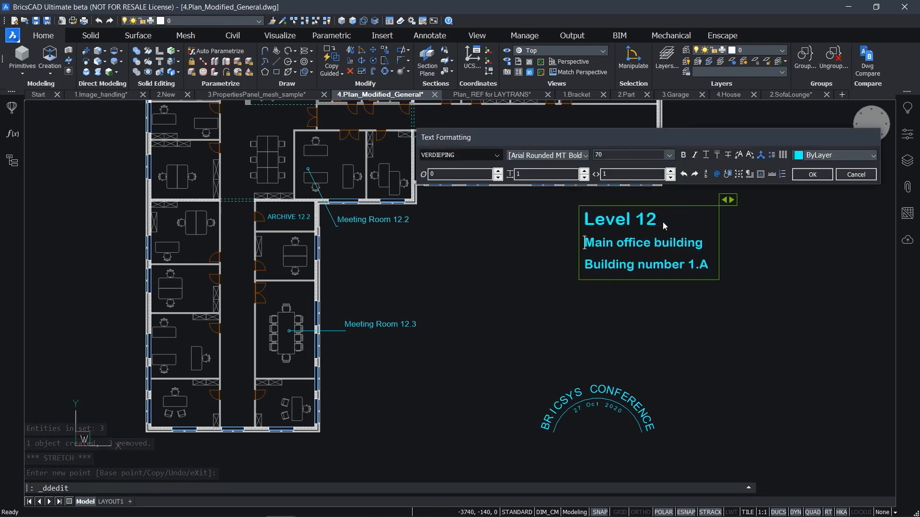
- Set the paragraph alignment of all lines in the "Level 12" multiline text to Right
key("ctrl+a")
left_click(750, 178)
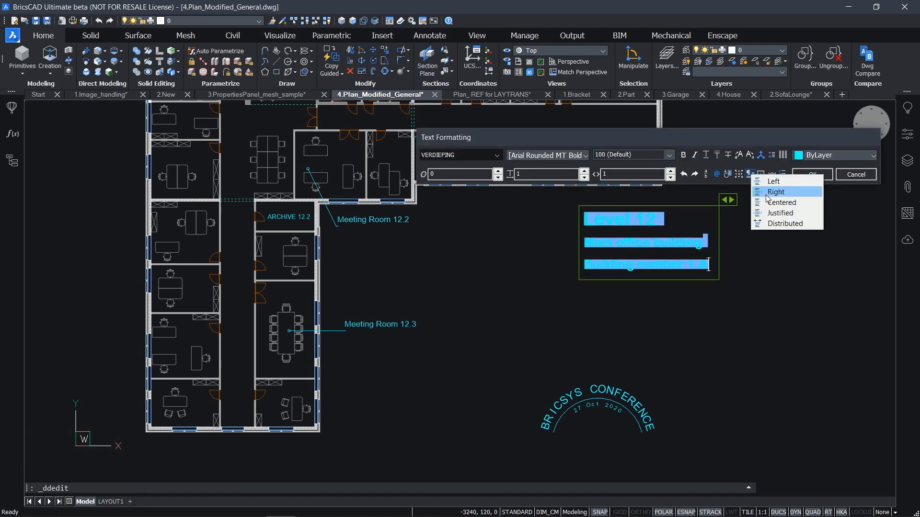
left_click(766, 193)
left_click(812, 174)
key("Escape")
- Stretch the right end of the arc under the "BRICSYS CONFERENCE" text outward horizontally to make the arc wider
scroll(675, 353, "up", 3)
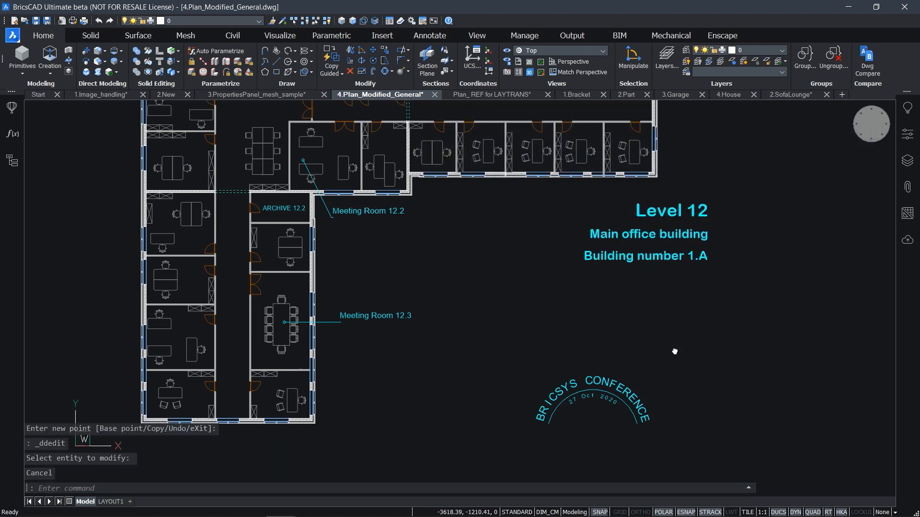
left_click(526, 312)
left_click(569, 365)
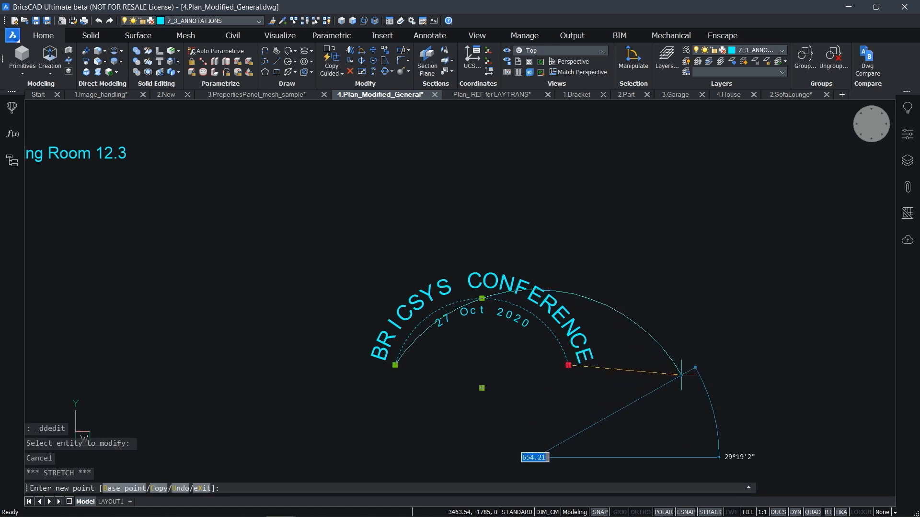
left_click(640, 365)
key("Escape")
- Set the left and right offsets of the arc-aligned text "27 Oct 2020" to 0
left_click(572, 321)
left_click(568, 316)
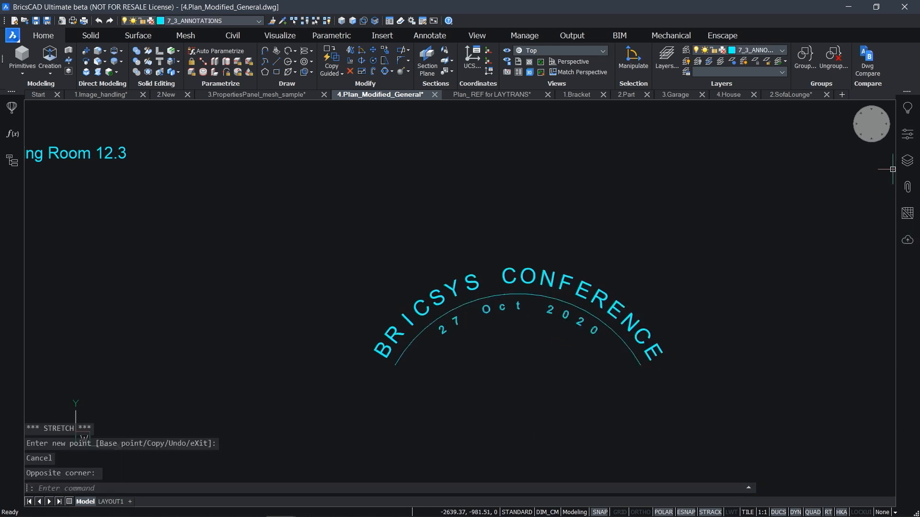
left_click(907, 135)
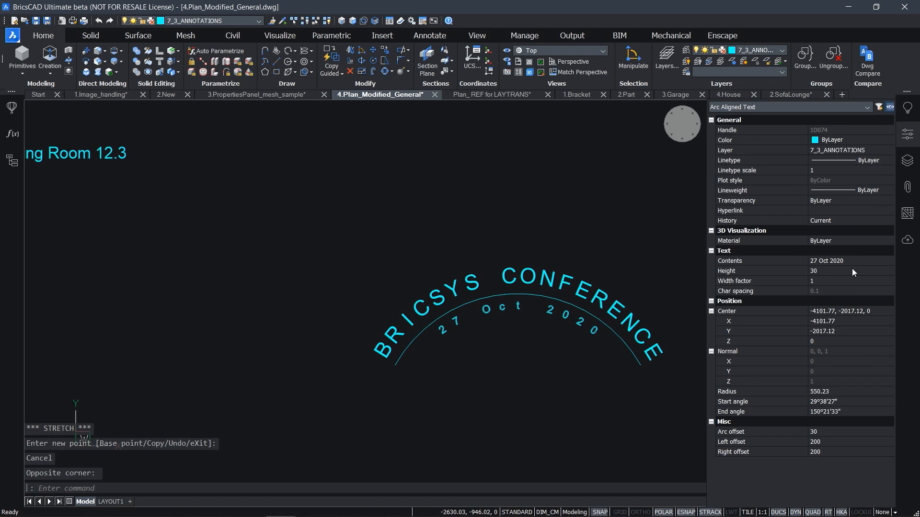
left_click(827, 441)
type("0")
key("Return")
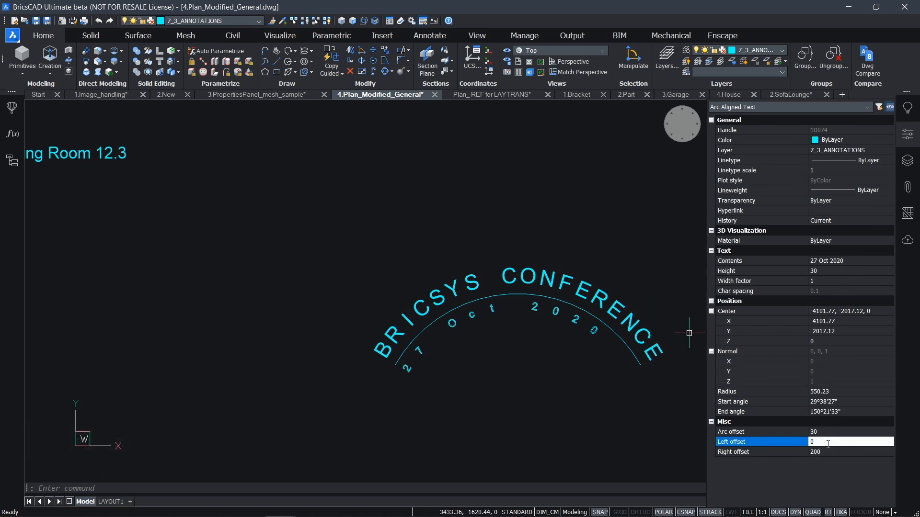
left_click(824, 452)
type("0")
key("Return")
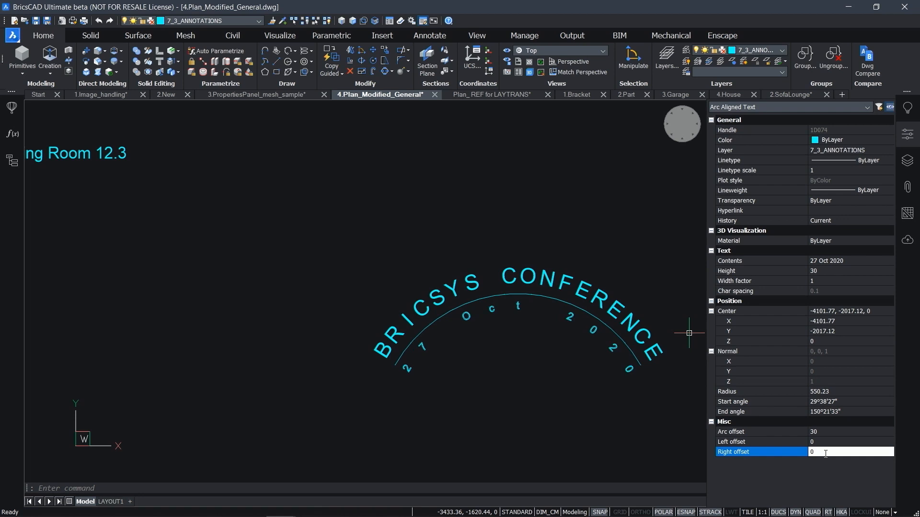
left_click(837, 432)
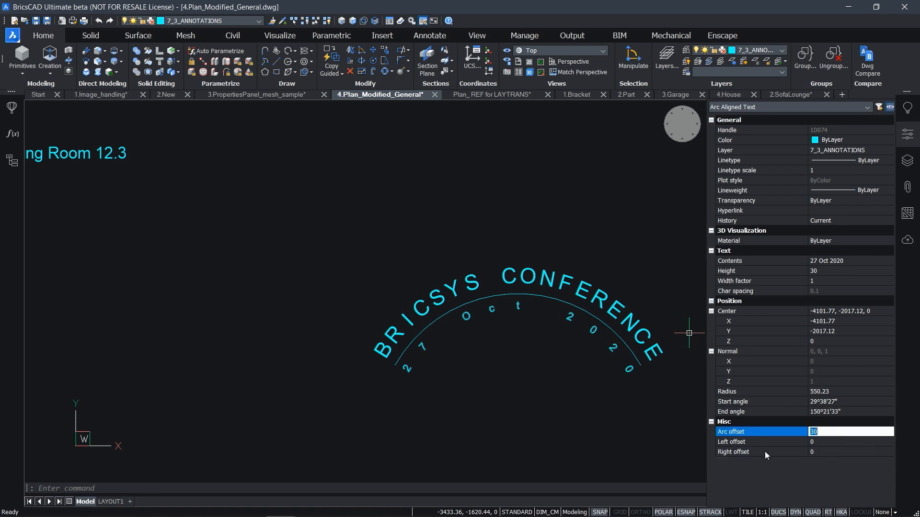
key("Escape")
key("Escape")
- Run EXPORT, examine the file types available for saving the drawing, and cancel the export
middle_click_drag(618, 332, 491, 333)
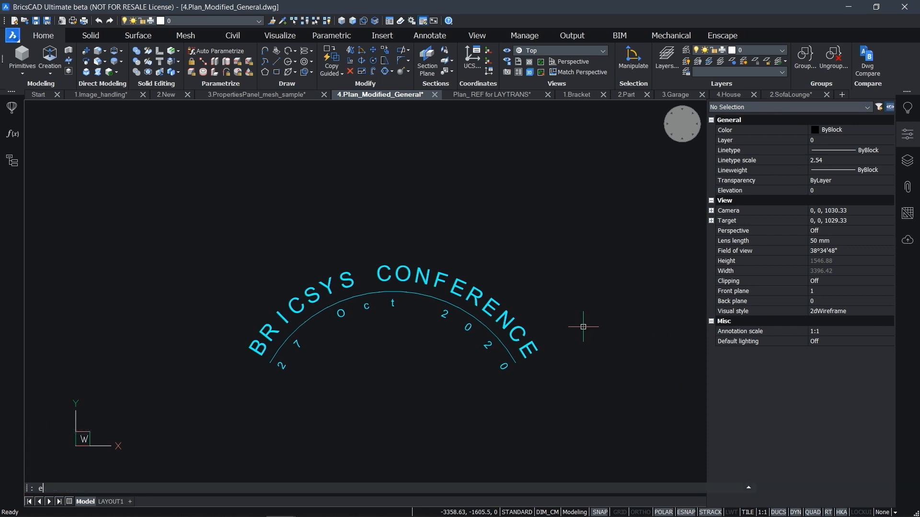
type("EXPORT")
key("Return")
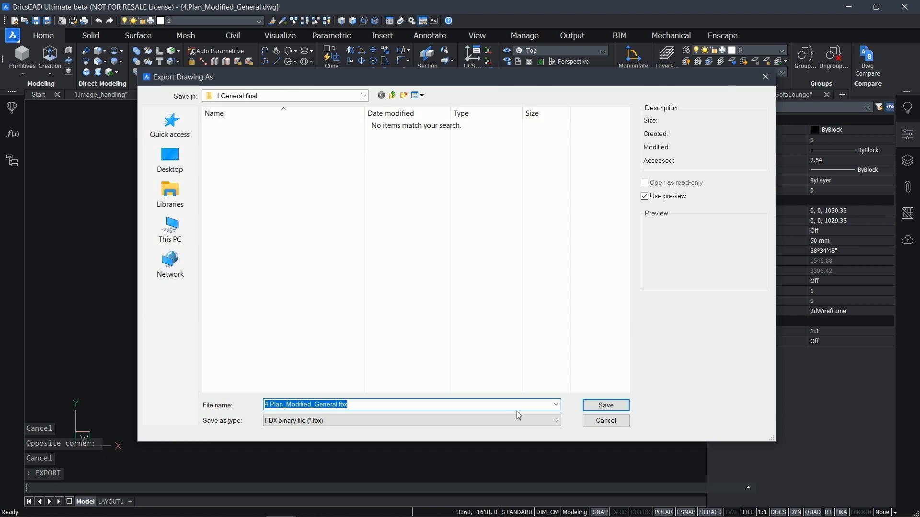
left_click(488, 420)
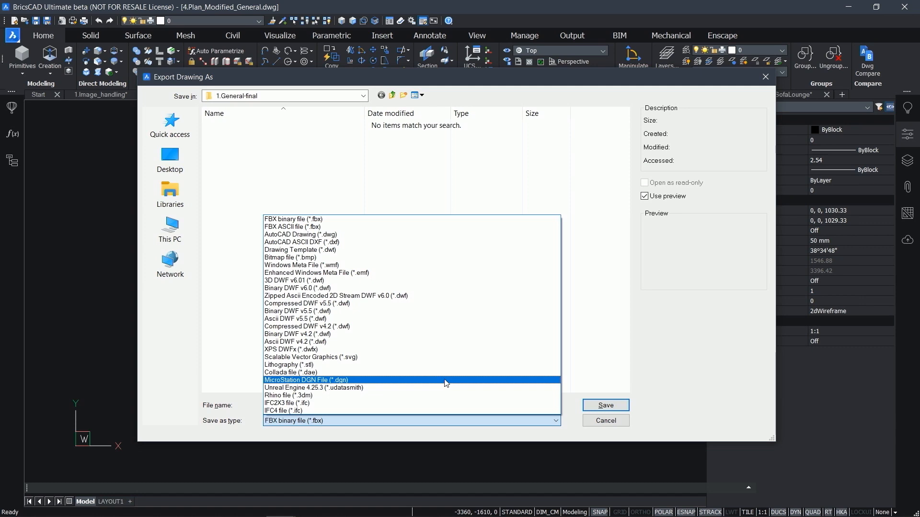
left_click(607, 425)
left_click(606, 421)
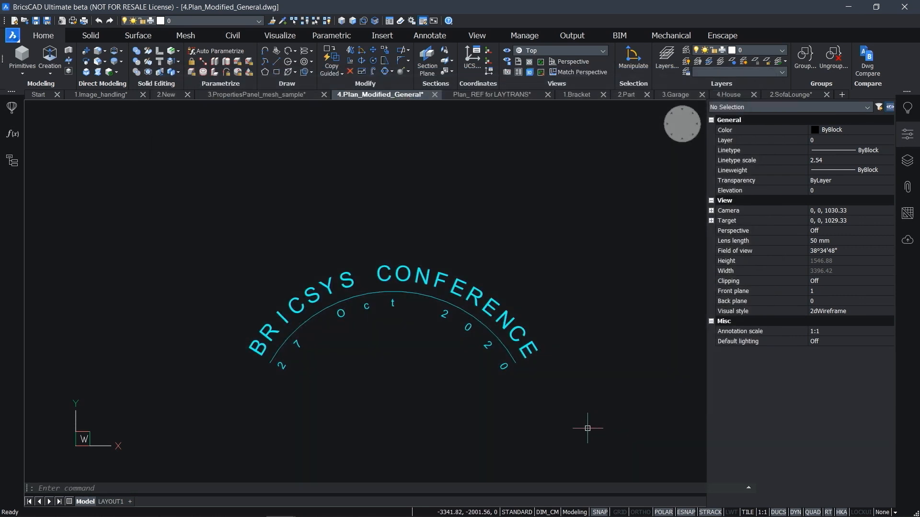
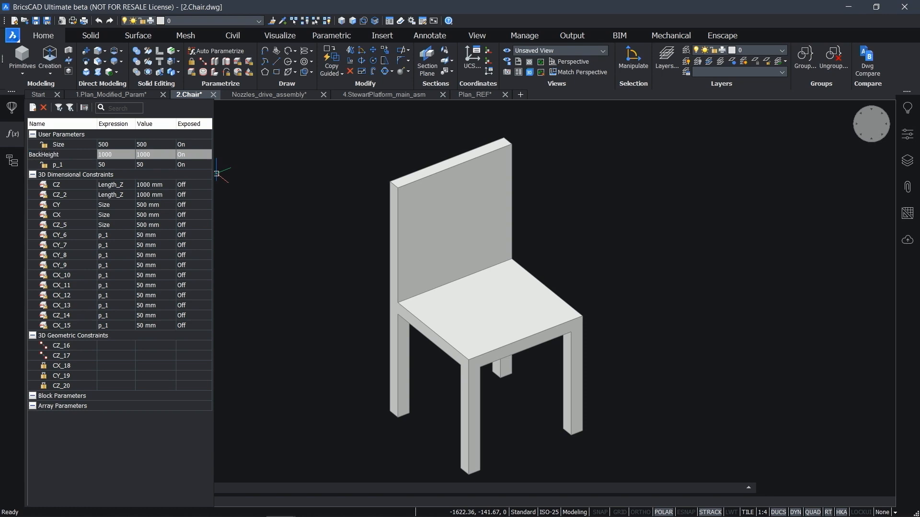
- Rename the chair's Length_Z parameter to BackHeight and make the Size parameter geometry-driven
key("Return")
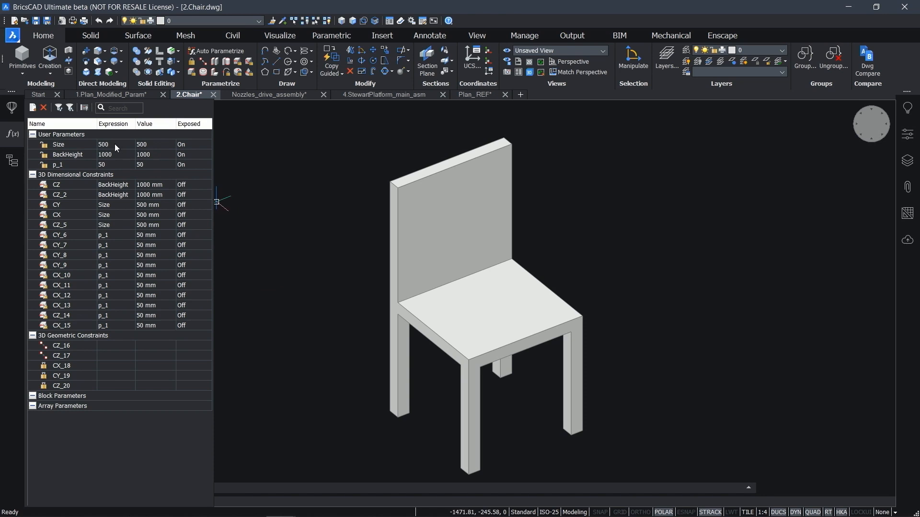
right_click(79, 146)
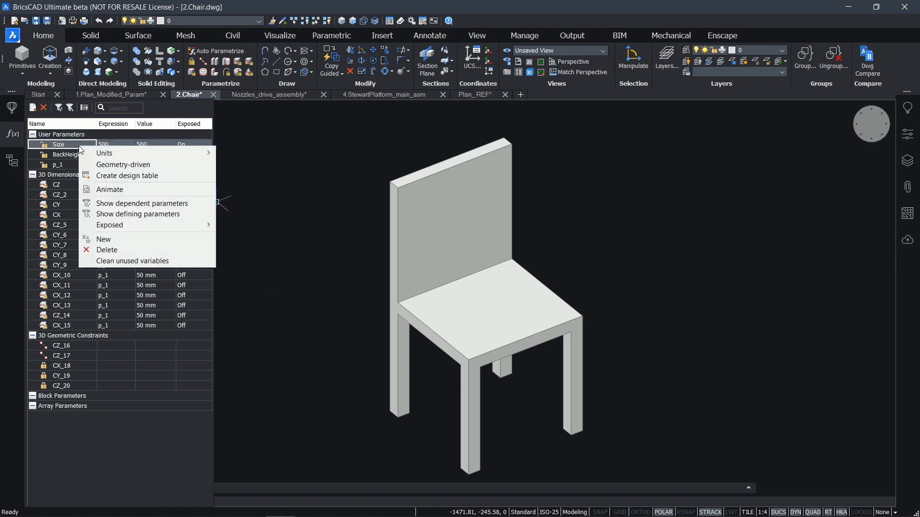
left_click(156, 169)
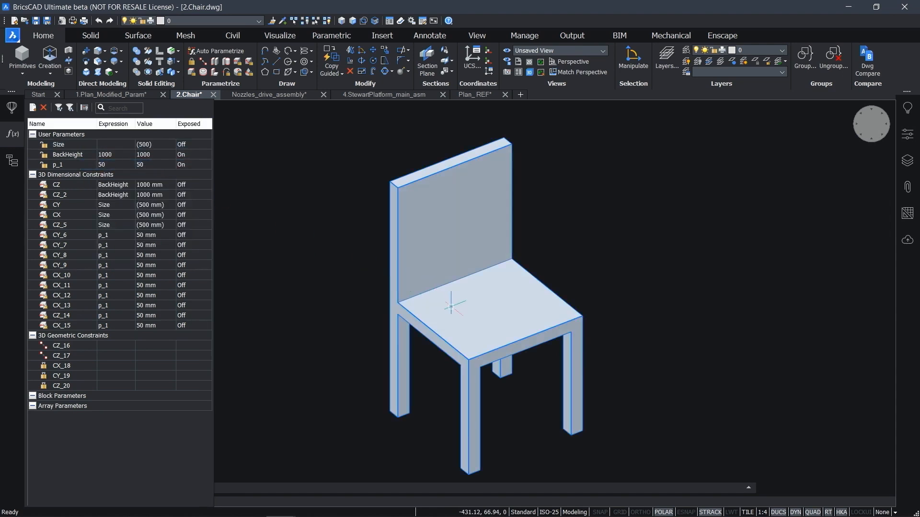
- Try a push/pull of the chair's seat face upward to test the geometry-driven size
key("Tab")
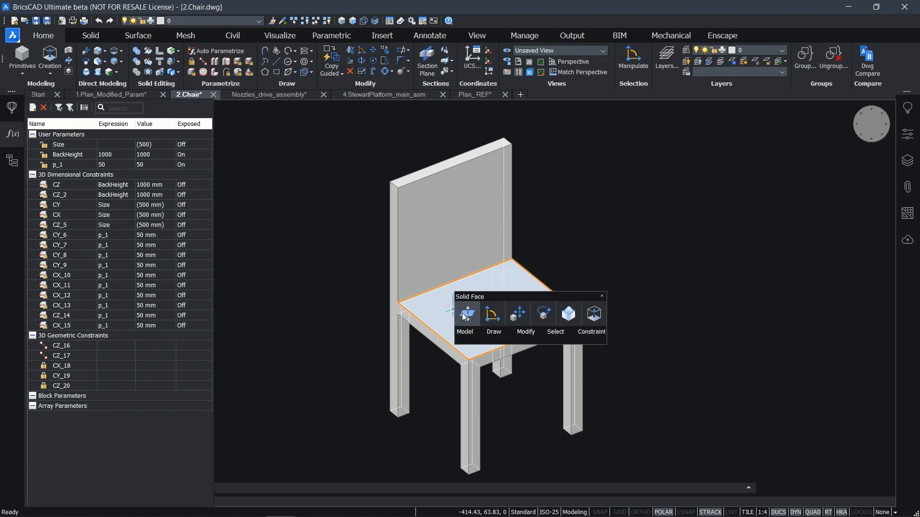
left_click(464, 317)
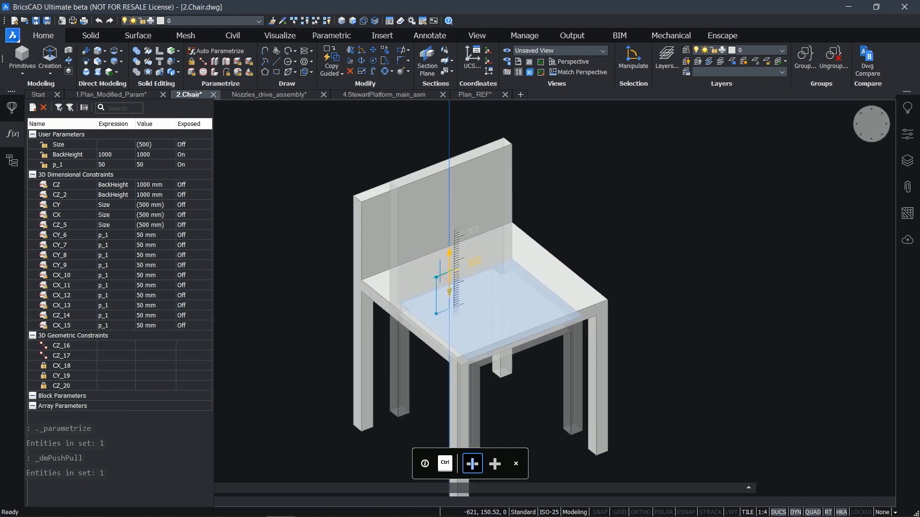
key("Escape")
- Set the BackHeight parameter's expression to Size*2 and preview how the chair resizes
double_click(120, 154)
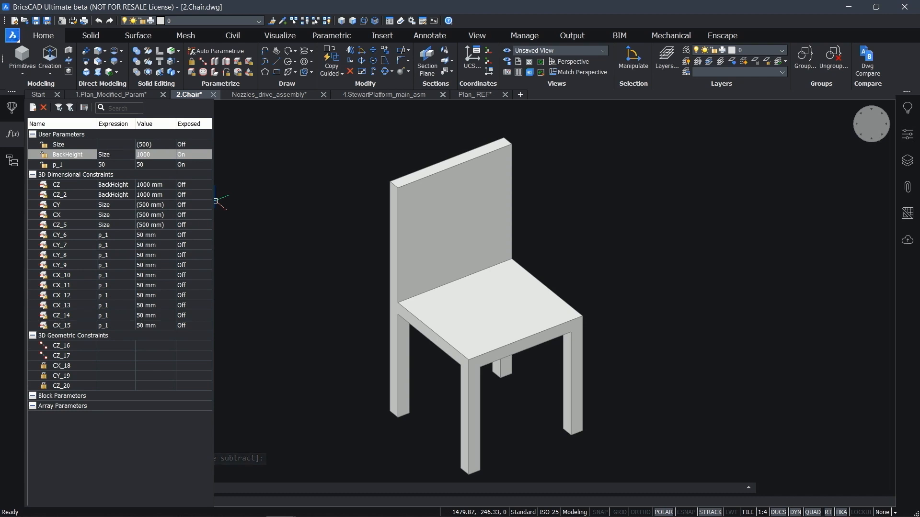
key("Return")
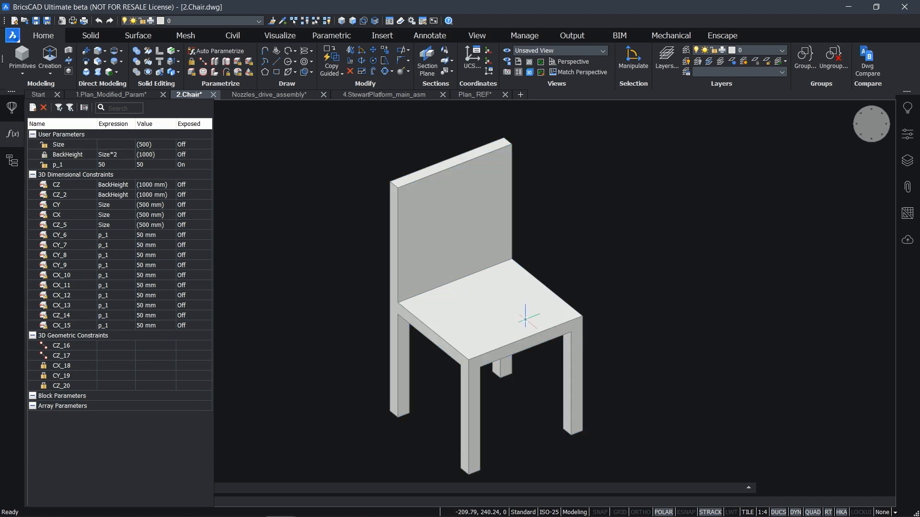
scroll(525, 319, "down", 3)
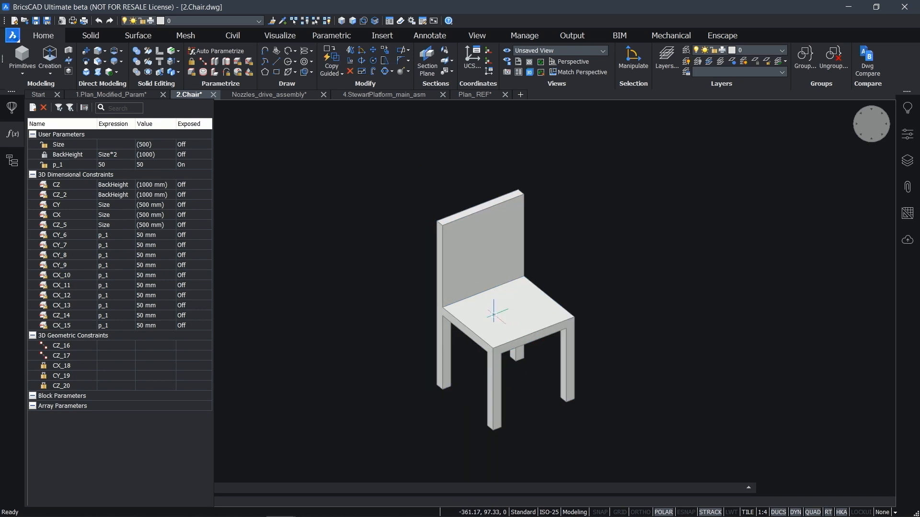
left_click(505, 265)
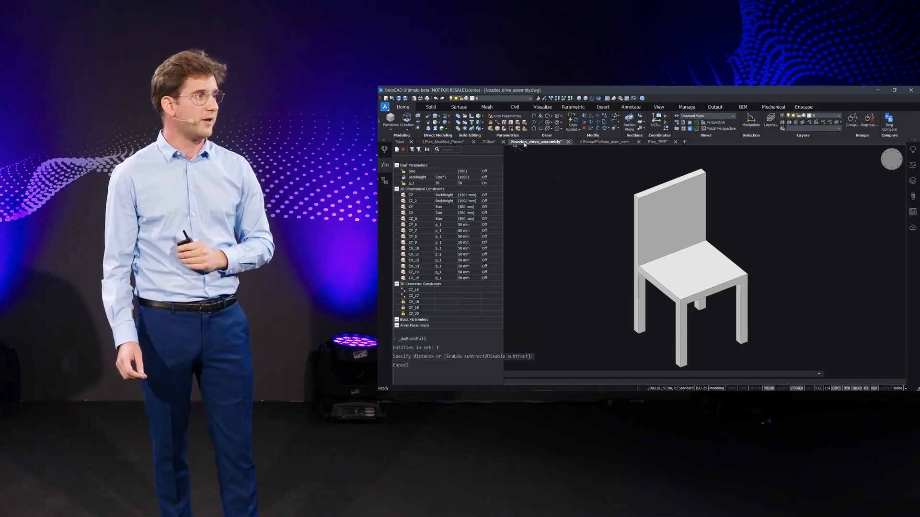
- Open a copy of the support plate component from the Nozzles_drive_assembly drawing for editing
left_click(384, 164)
middle_click_drag(505, 246, 546, 252, "shift")
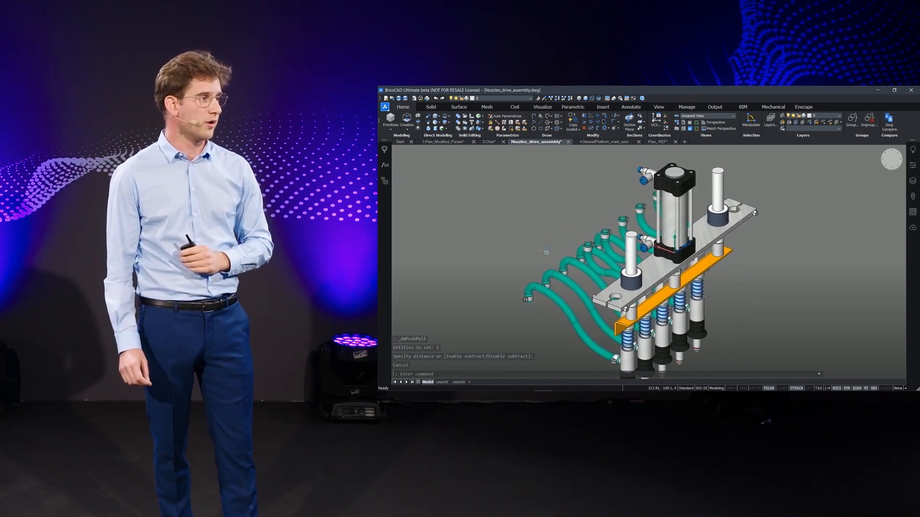
left_click(654, 271)
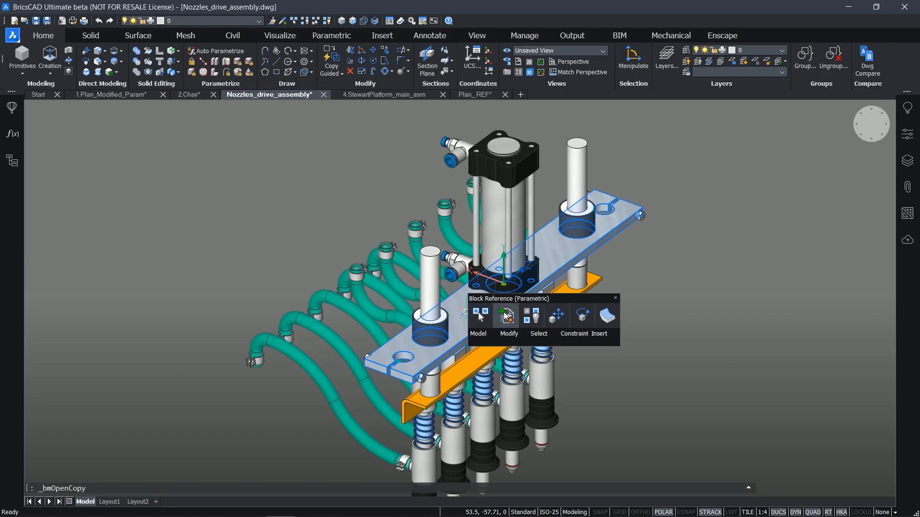
left_click(506, 316)
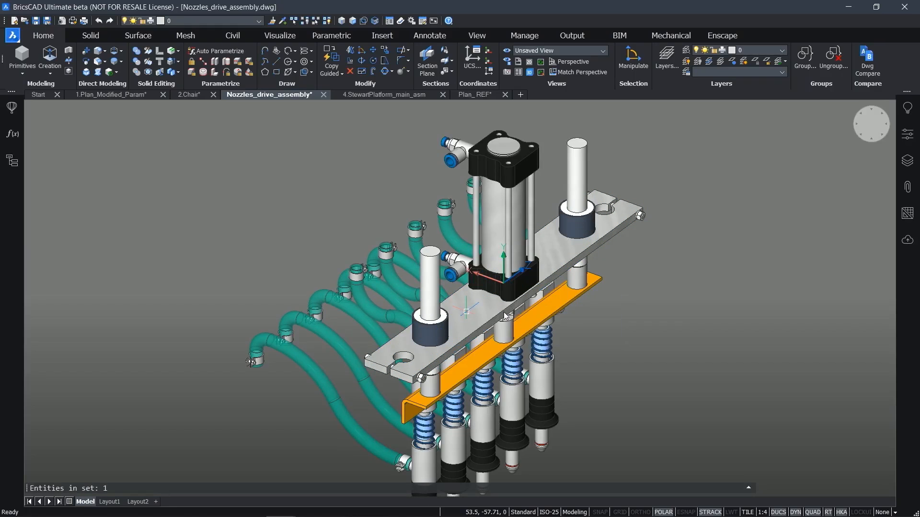
scroll(461, 278, "up", 10)
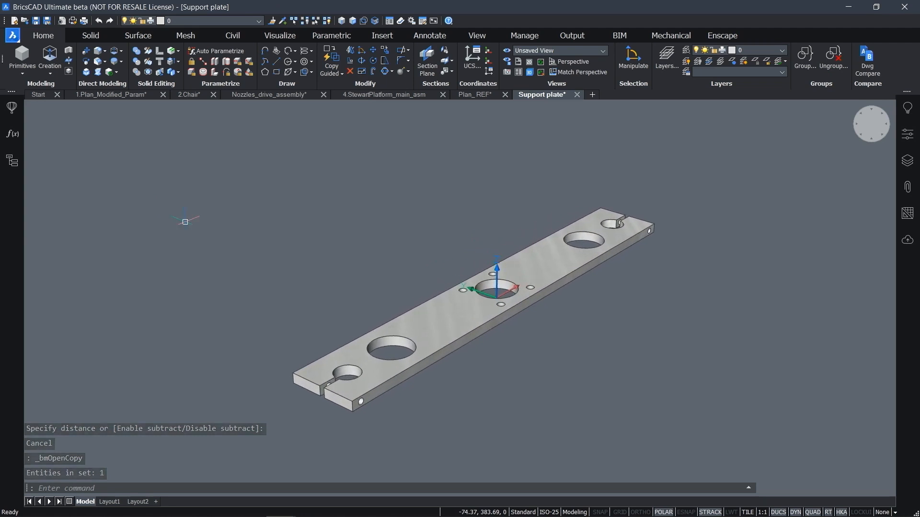
- Set the support plate's NozzleDia parameter to 80 and make that parameter geometry-driven
left_click(12, 134)
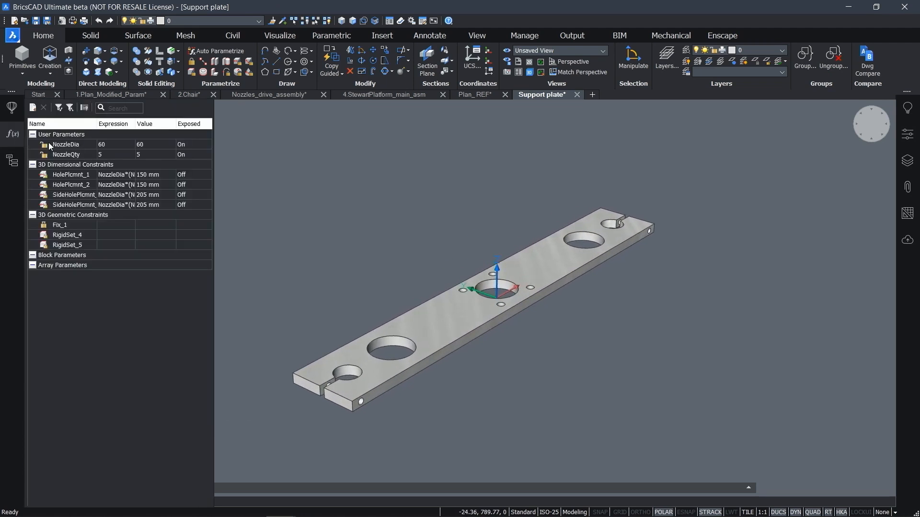
double_click(104, 147)
double_click(105, 146)
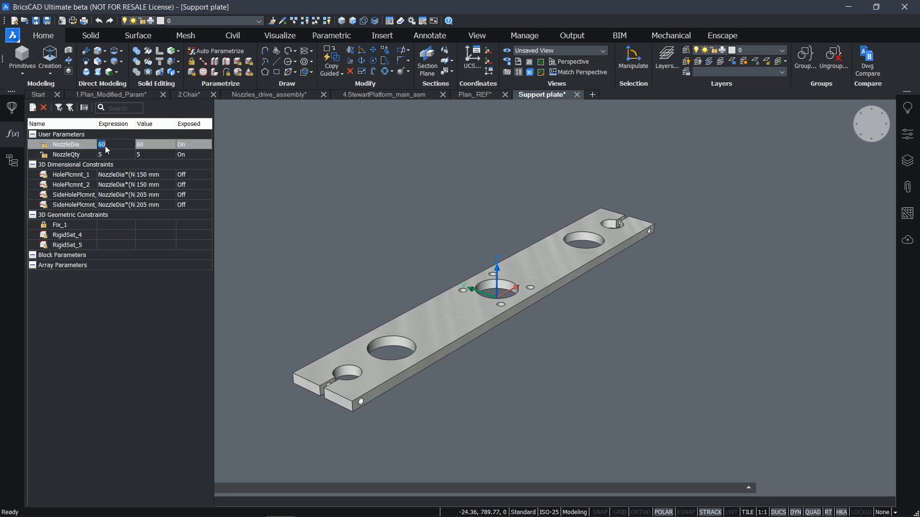
key("Return")
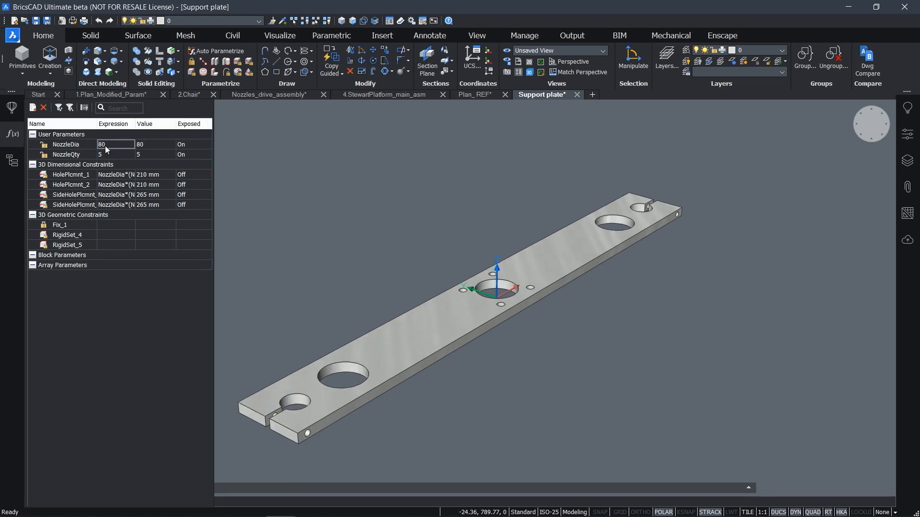
middle_click_drag(356, 211, 371, 225, "shift")
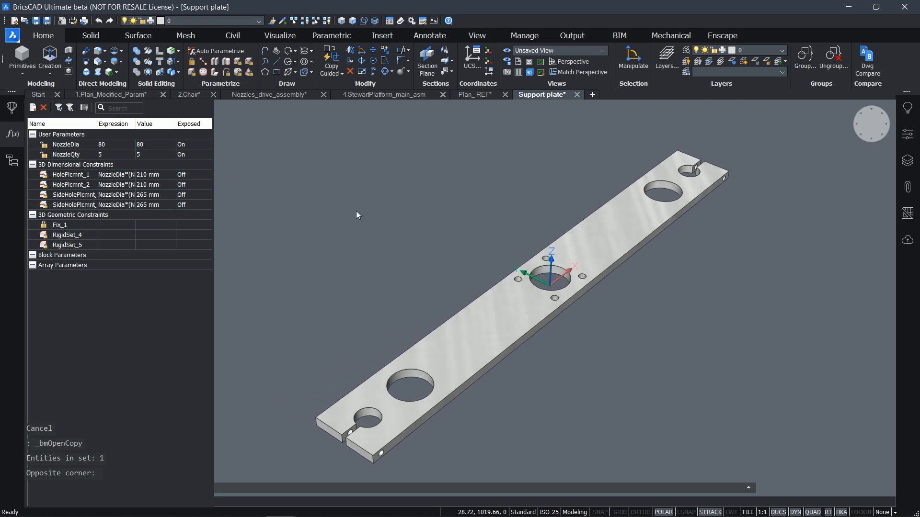
right_click(118, 147)
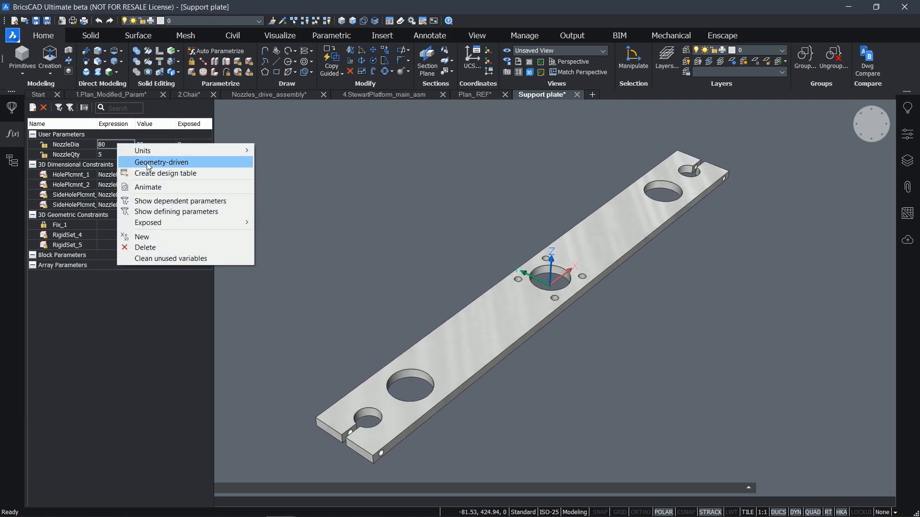
left_click(149, 162)
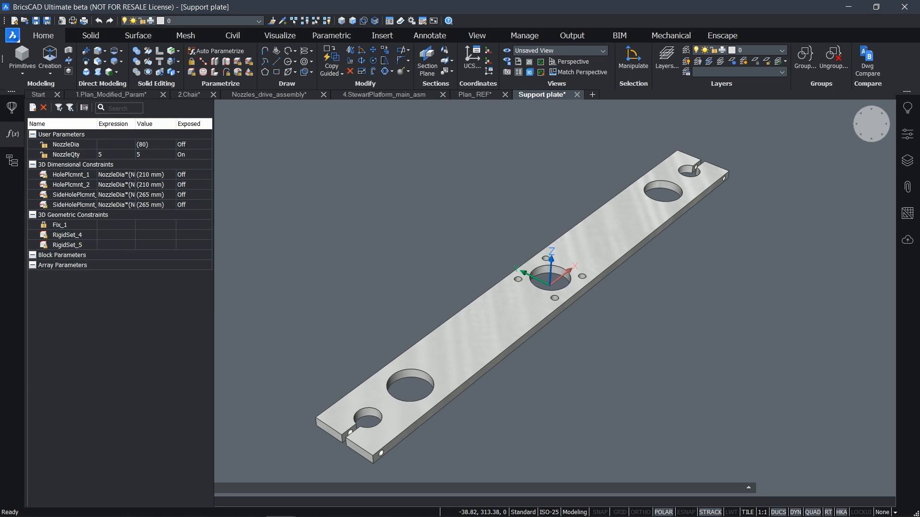
- Push/pull the narrow end face of the support plate along the plate's length to test the geometry-driven nozzle diameter
mouse_move(304, 193)
middle_mouse_down("shift")
mouse_move(313, 200)
mouse_move(300, 184)
middle_mouse_up("shift")
scroll(376, 282, "up", 1)
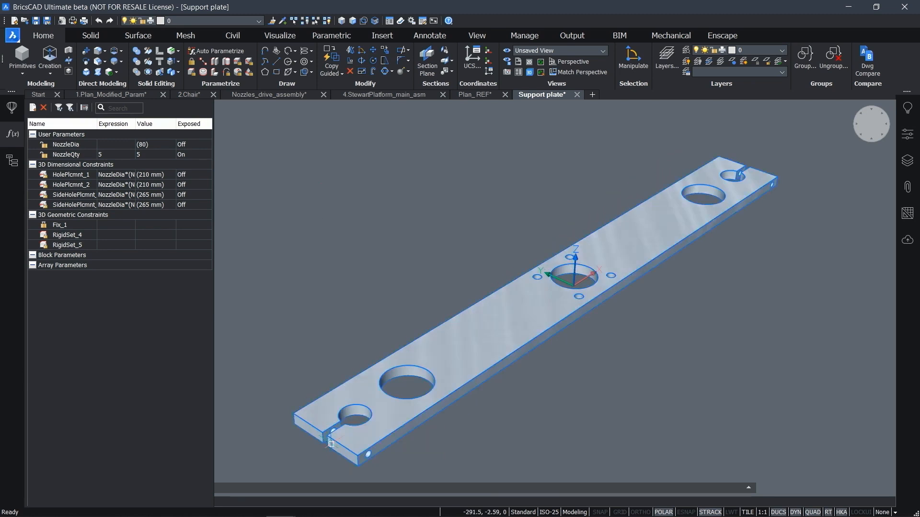
mouse_move(338, 446)
scroll(307, 428, "up", 3)
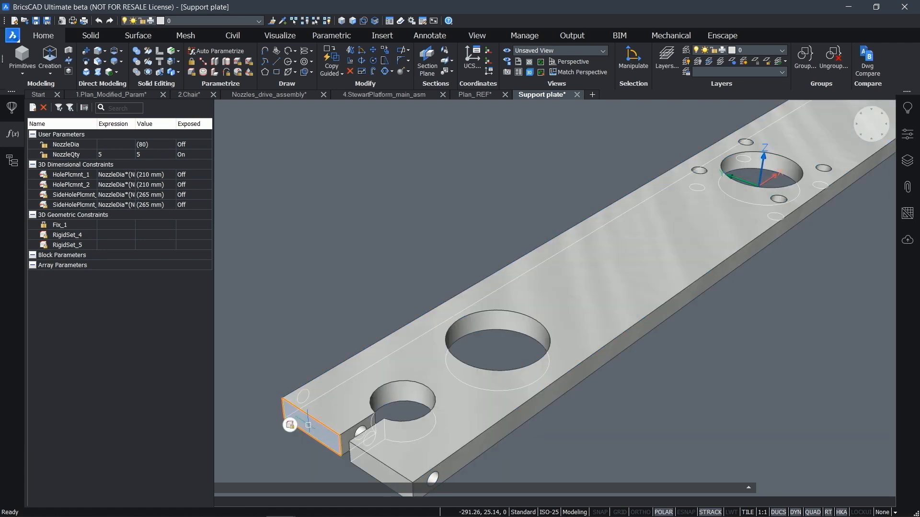
scroll(309, 424, "down", 2)
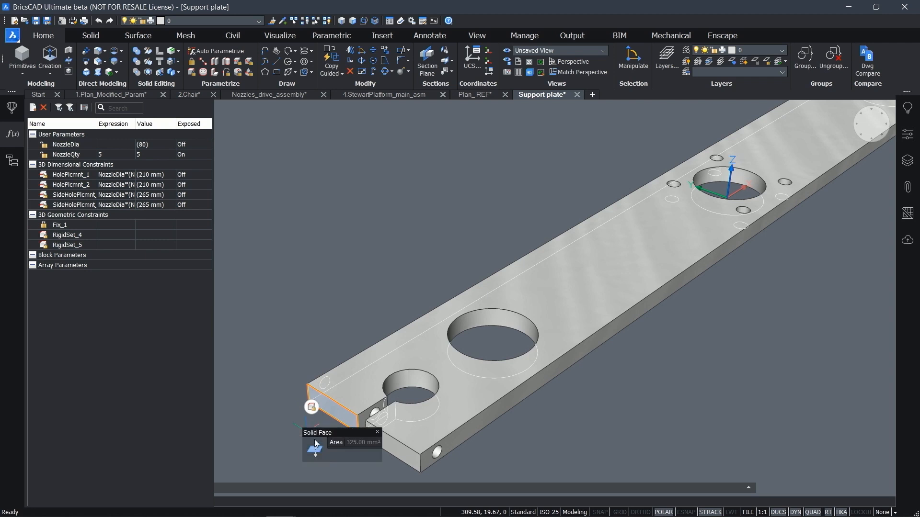
left_click(314, 447)
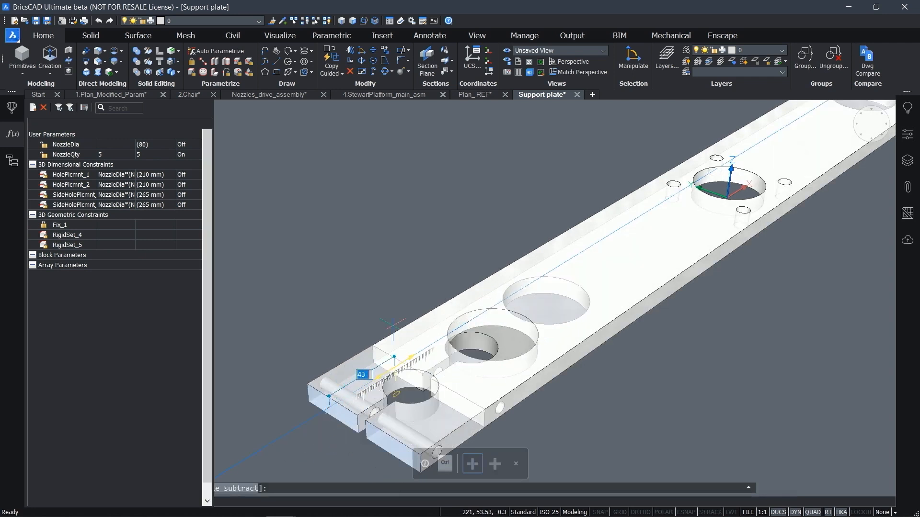
scroll(393, 326, "down", 2)
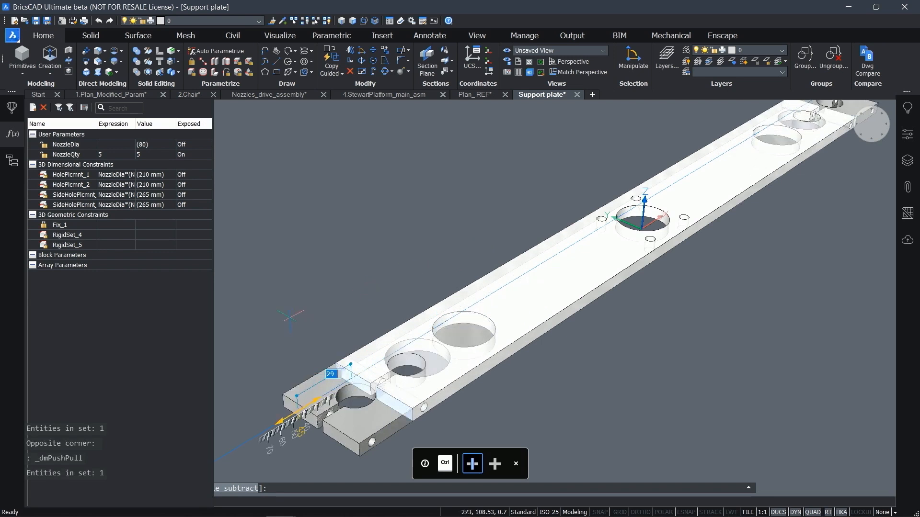
left_click(408, 257)
middle_click_drag(409, 258, 407, 264, "shift")
- Return to the Nozzles_drive_assembly drawing and open the fastener assembly at the support plate's end for editing
left_click(286, 96)
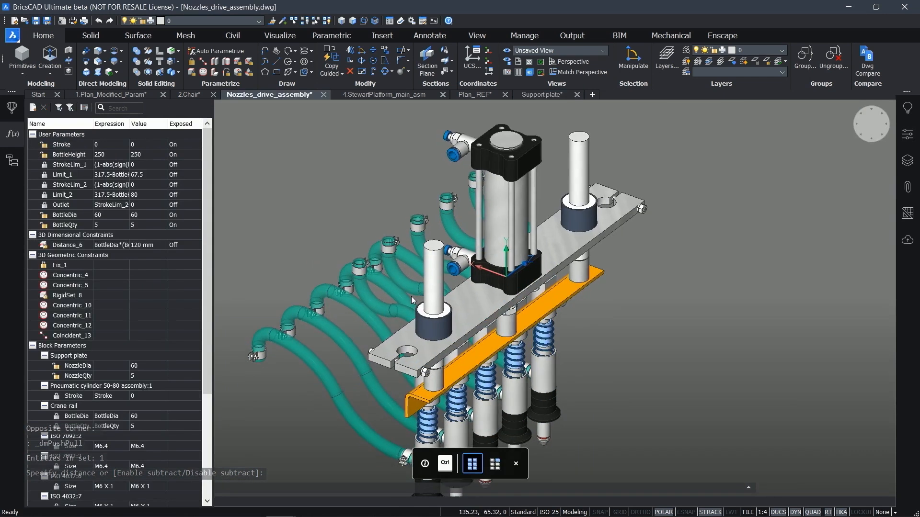
middle_click_drag(411, 296, 432, 332, "shift")
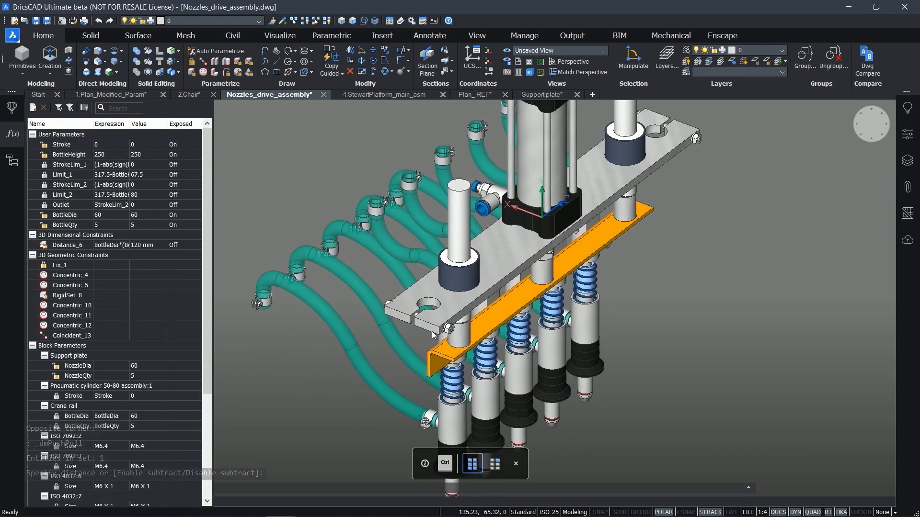
scroll(432, 331, "up", 2)
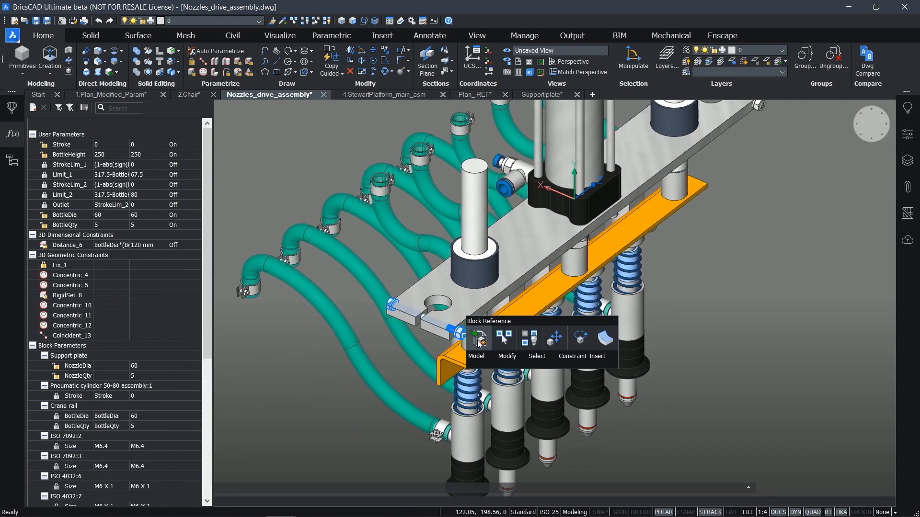
left_click(478, 343)
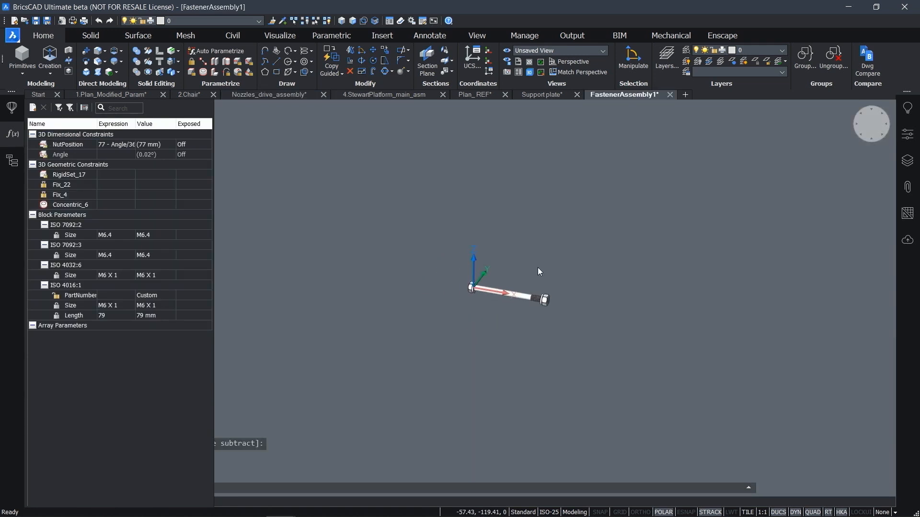
- Try moving the end nut along the bolt, leaving the Angle constraint disabled
middle_click_drag(630, 346, 620, 345, "shift")
scroll(582, 294, "up", 5)
middle_click_drag(582, 293, 658, 344)
scroll(707, 369, "down", 1)
middle_click_drag(706, 369, 645, 367)
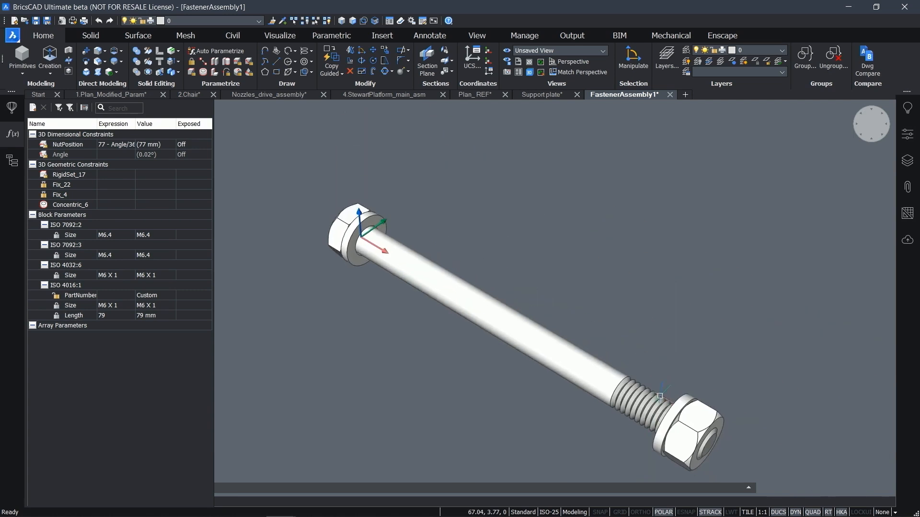
scroll(663, 398, "down", 2)
middle_click_drag(663, 397, 615, 363)
mouse_move(637, 384)
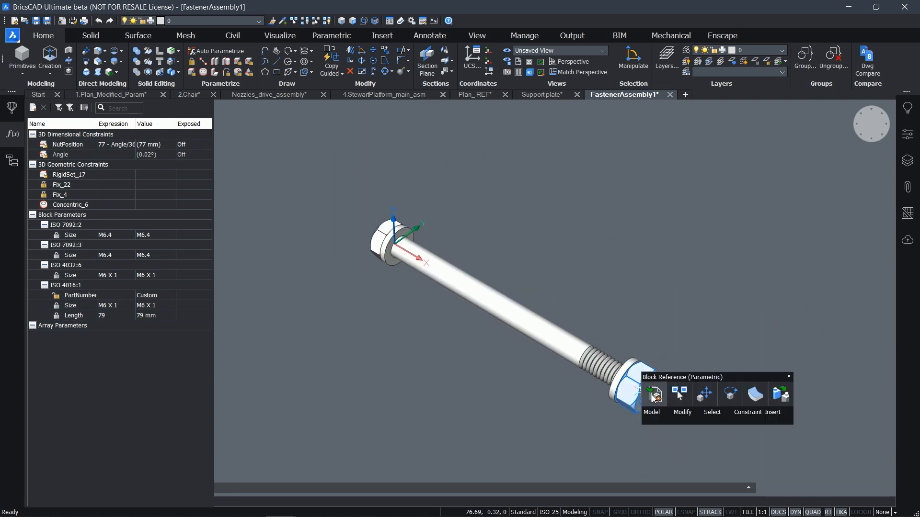
left_click(705, 395)
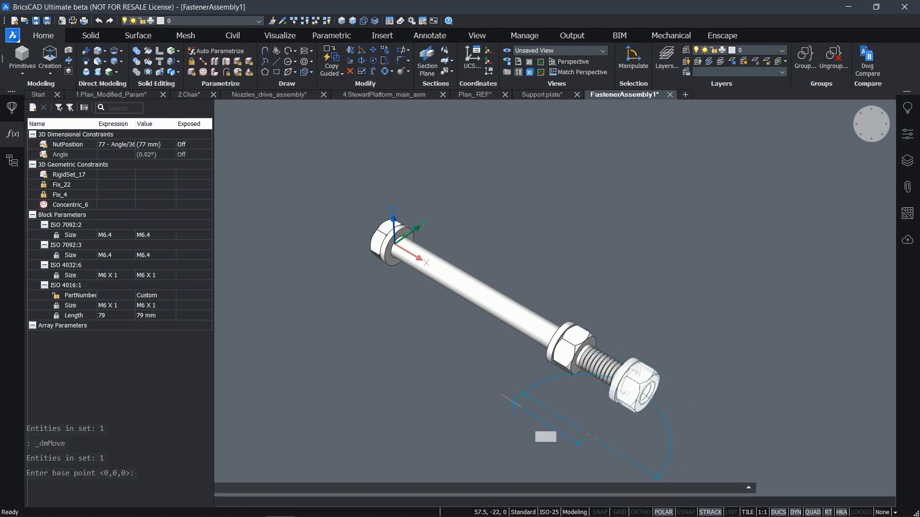
key("Escape")
- Enable the geometry-driven Angle constraint and try moving the end nut along the bolt again
right_click(84, 156)
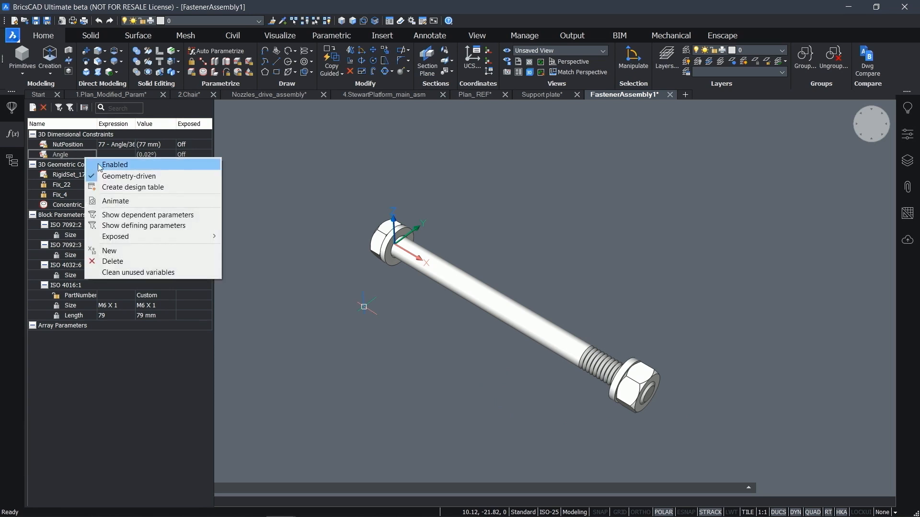
left_click(100, 165)
mouse_move(631, 382)
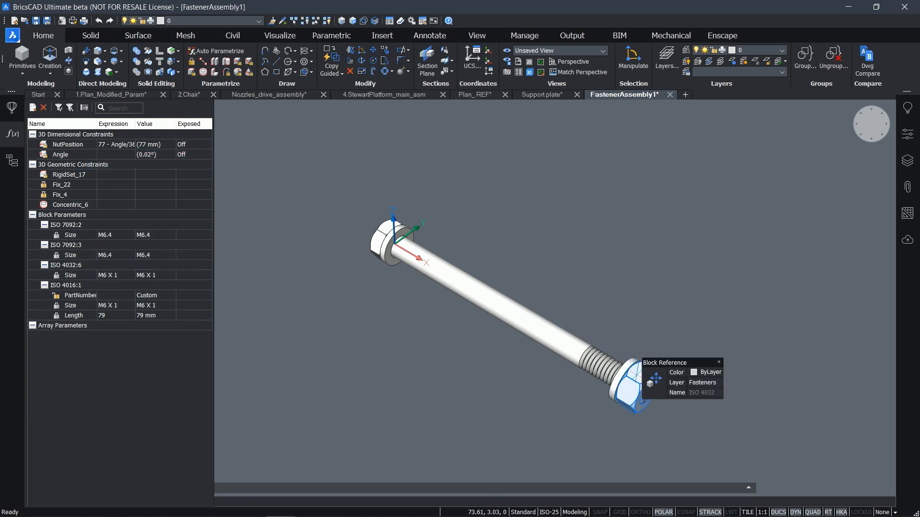
left_click(651, 385)
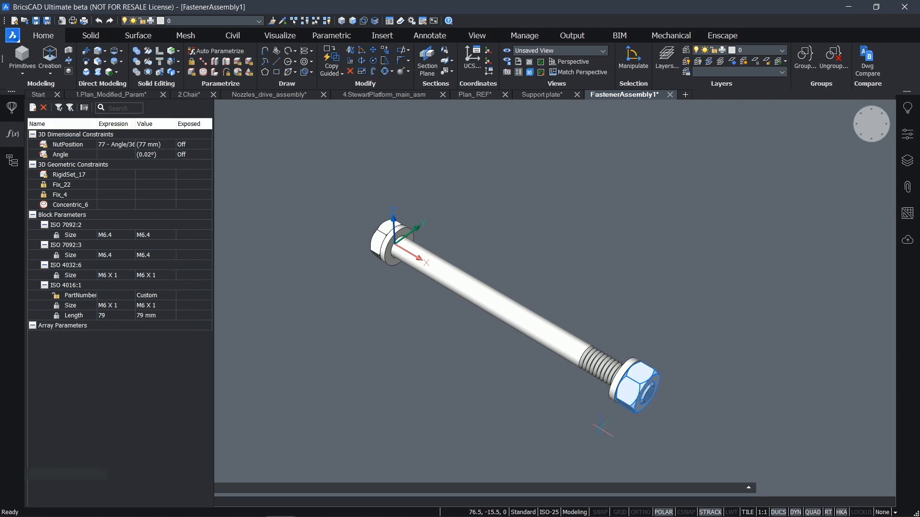
left_click(599, 429)
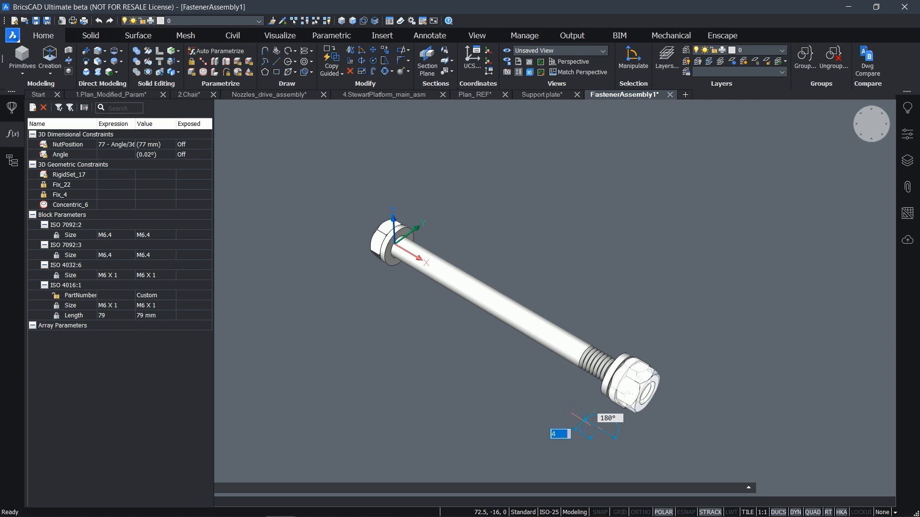
key("Escape")
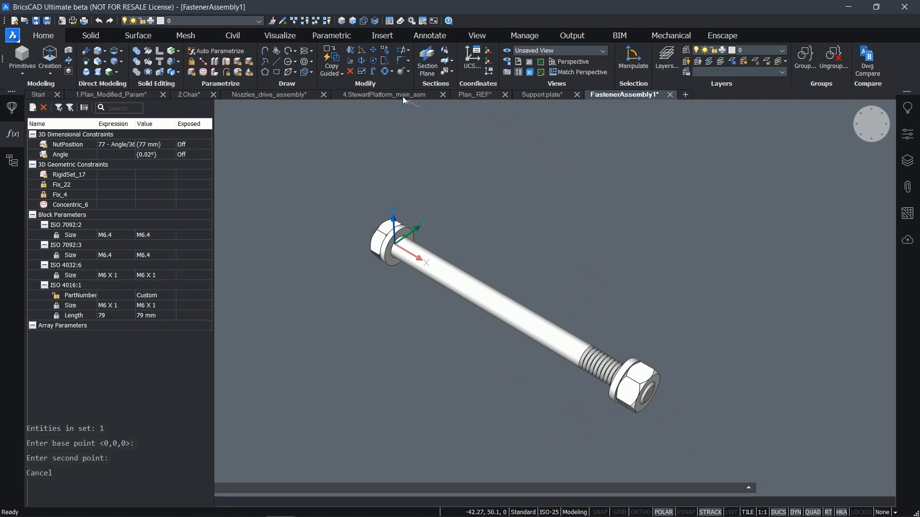
- Switch to the 4.StewartPlatform_main_asm drawing and make the leg parameters L1 to L6 geometry-driven
left_click(403, 96)
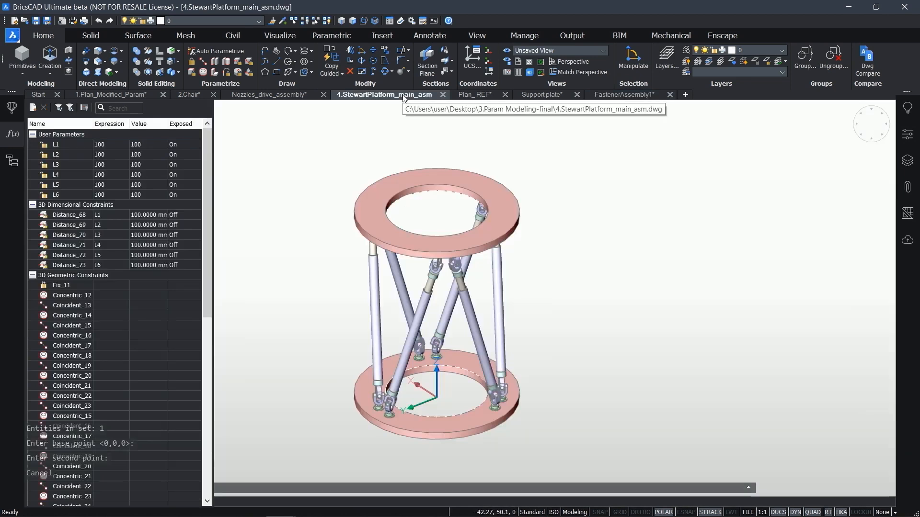
middle_click_drag(302, 230, 385, 218)
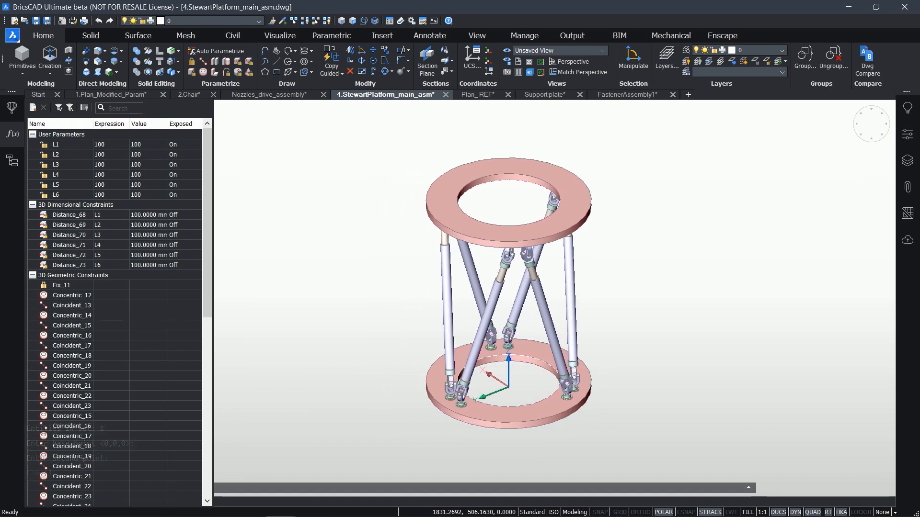
left_click(65, 144)
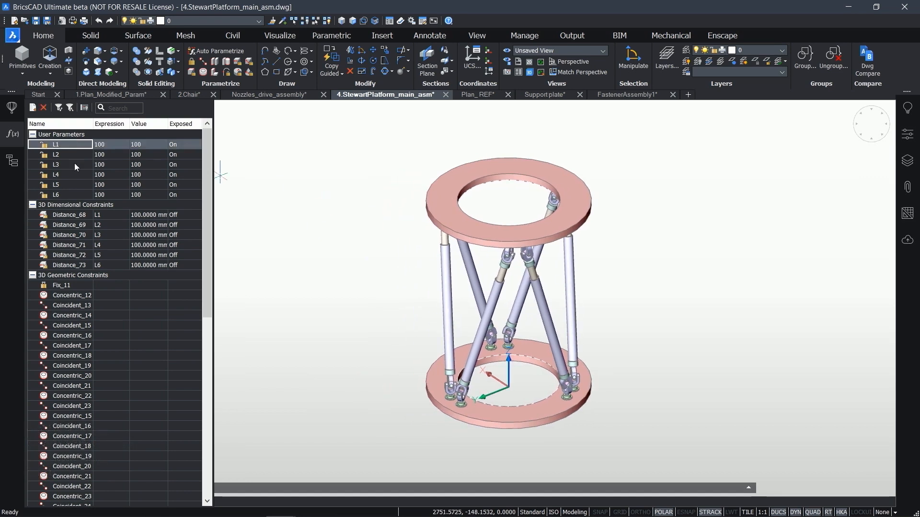
left_click(63, 193, "shift")
right_click(62, 194)
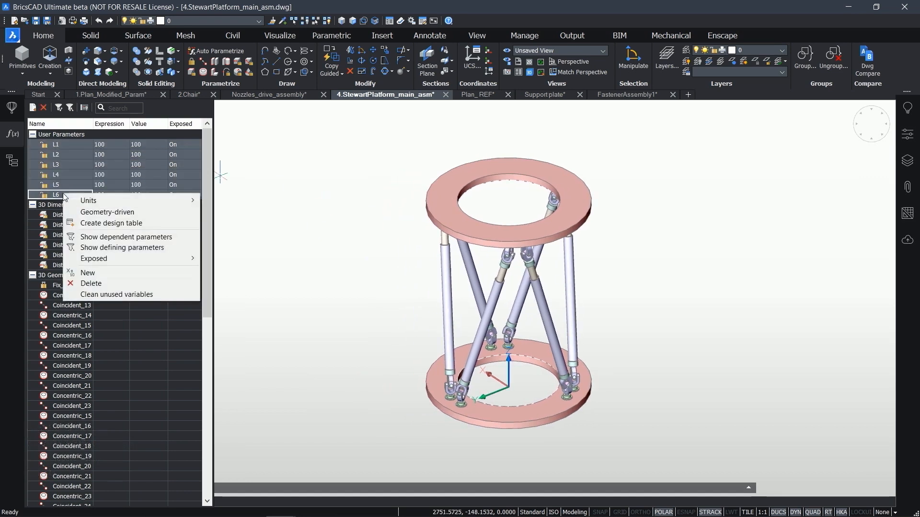
left_click(96, 211)
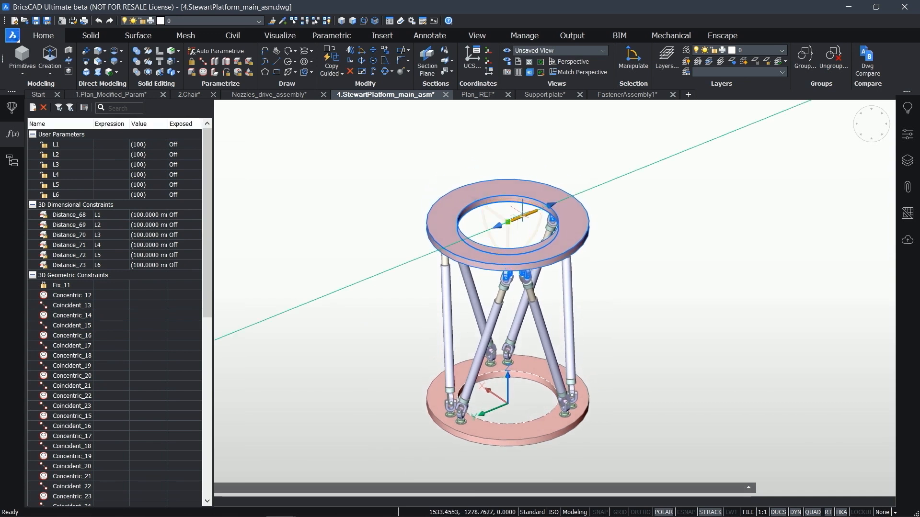
- Move the platform's upper ring along the manipulator's green axis and 400 along its red axis
left_click(523, 215)
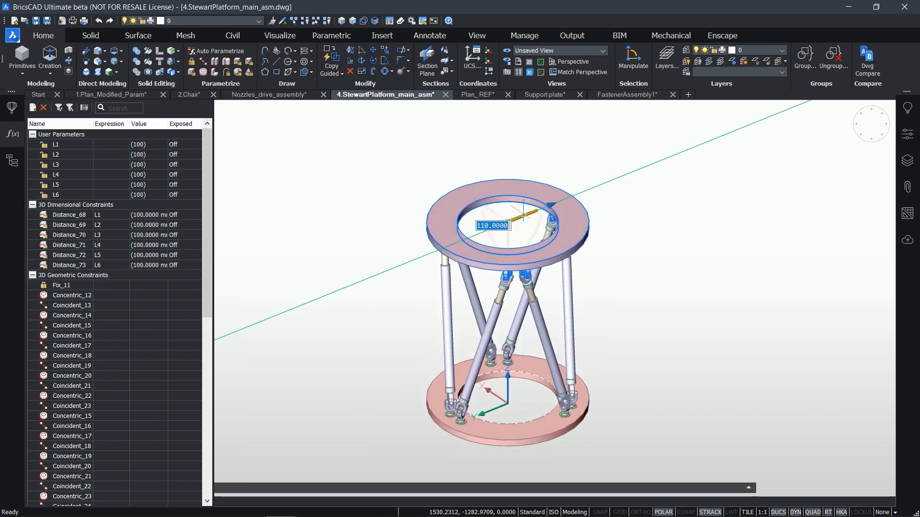
left_click(566, 195)
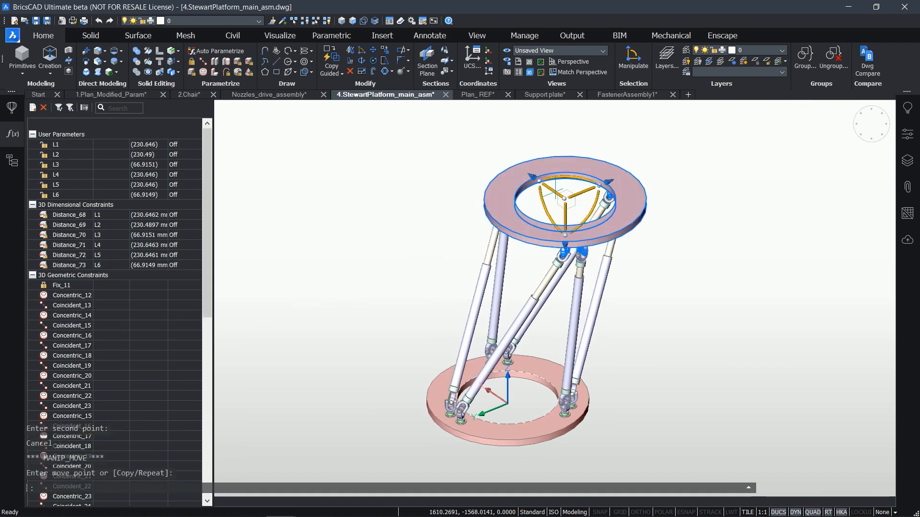
left_click(554, 190)
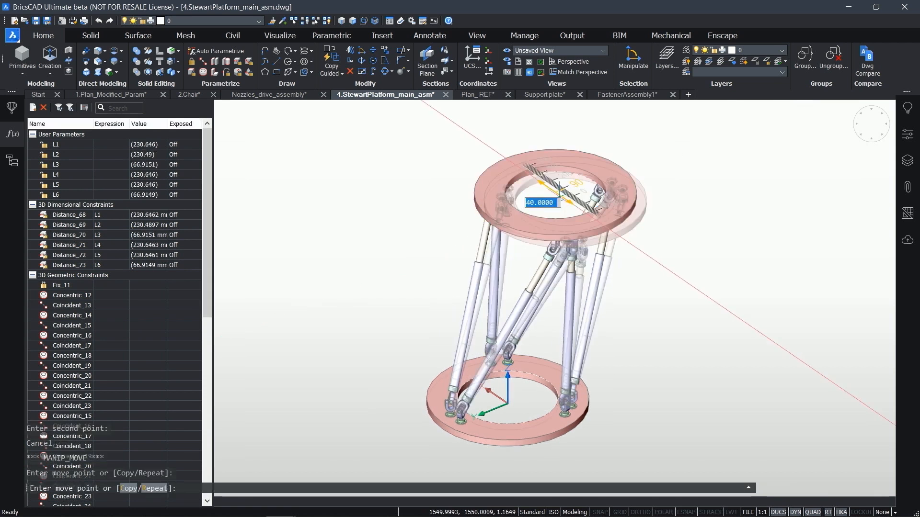
left_click(578, 226)
type("400")
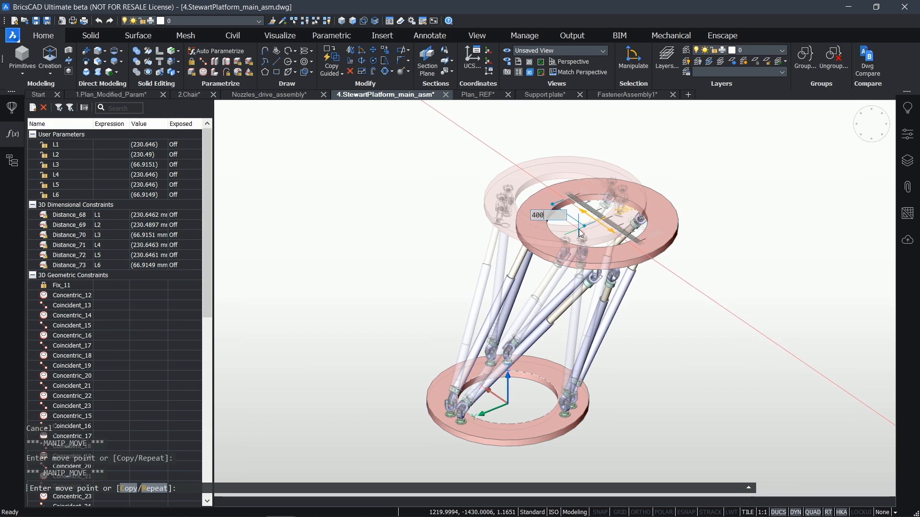
key("Return")
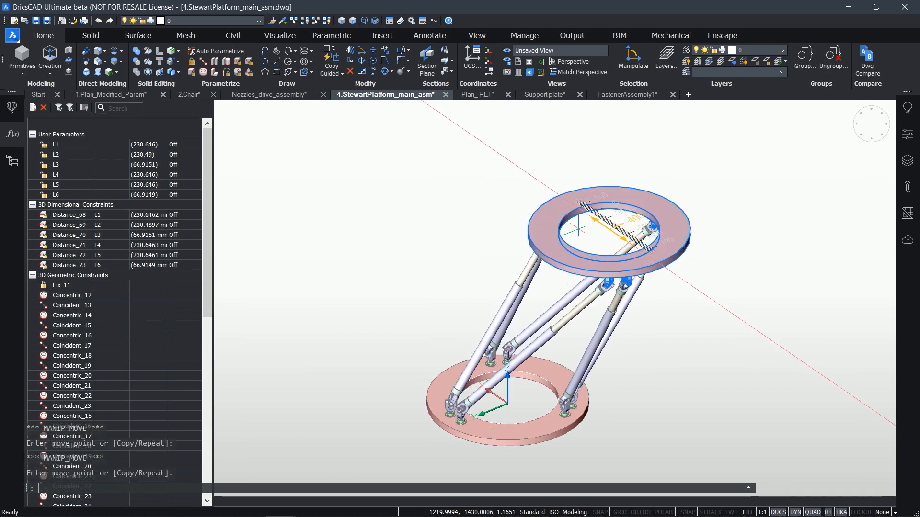
key("Escape")
middle_click_drag(436, 220, 449, 212, "shift")
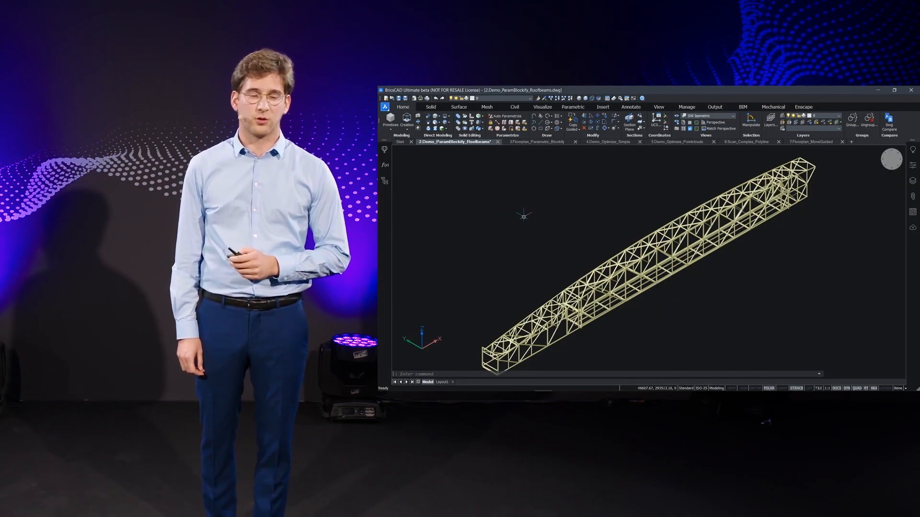
- Examine the roof beam model's structure and highlight all 3D solids on the S-280-M_STRUCT_FRAME layer
left_click(384, 182)
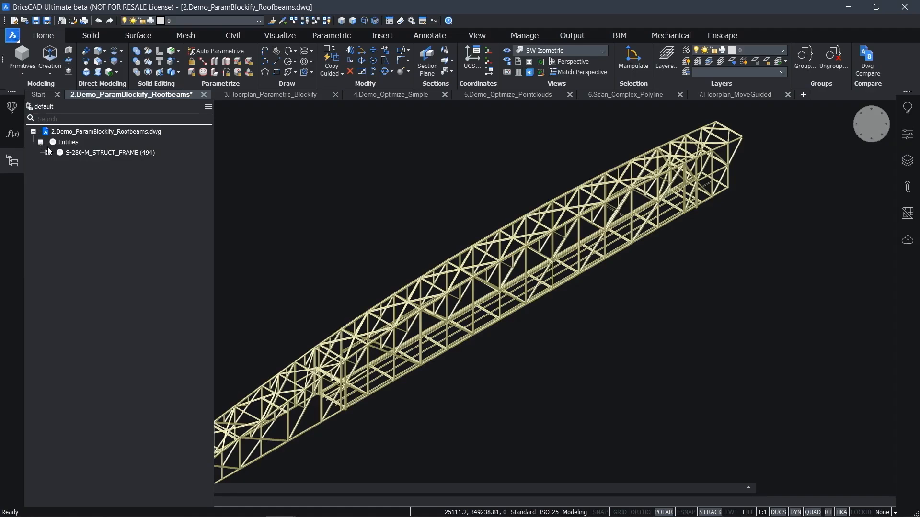
left_click(47, 153)
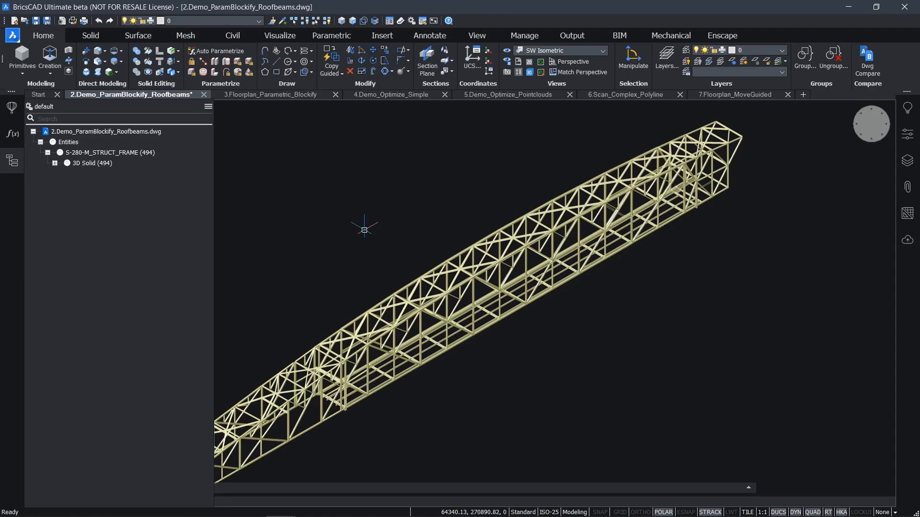
middle_click_drag(374, 225, 355, 228, "shift")
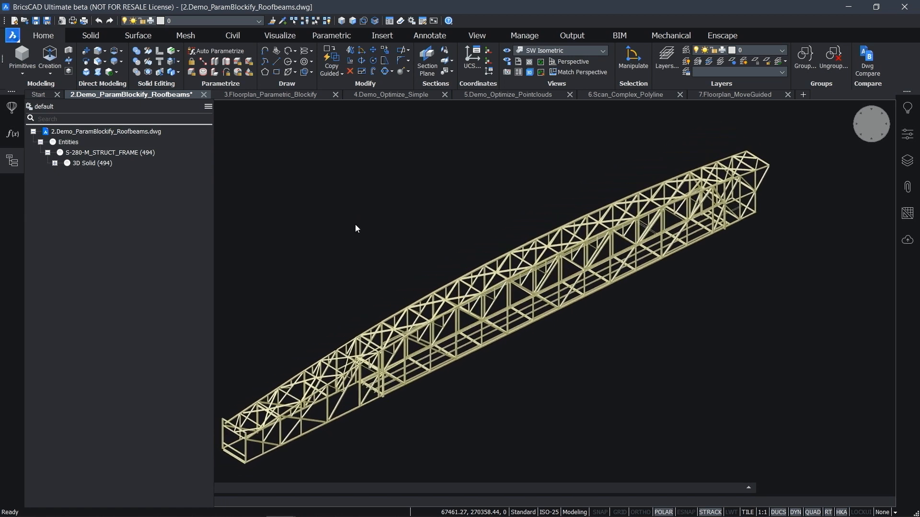
left_click(93, 164)
middle_click_drag(474, 216, 511, 216, "shift")
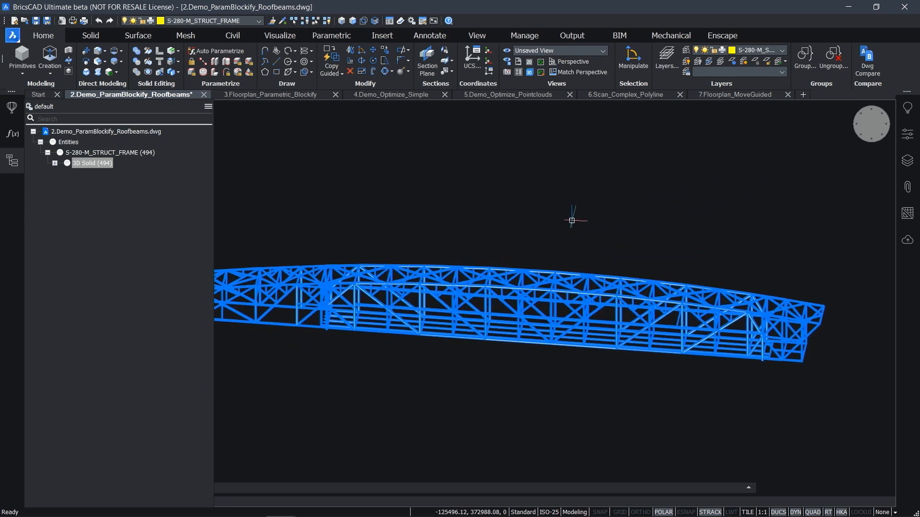
key("Escape")
- Auto-parametrize the single beam at the pointed end of the roof truss and display its parameters and constraints
middle_click_drag(572, 220, 572, 279, "shift")
scroll(572, 279, "up", 4)
scroll(581, 283, "up", 5)
scroll(616, 276, "up", 5)
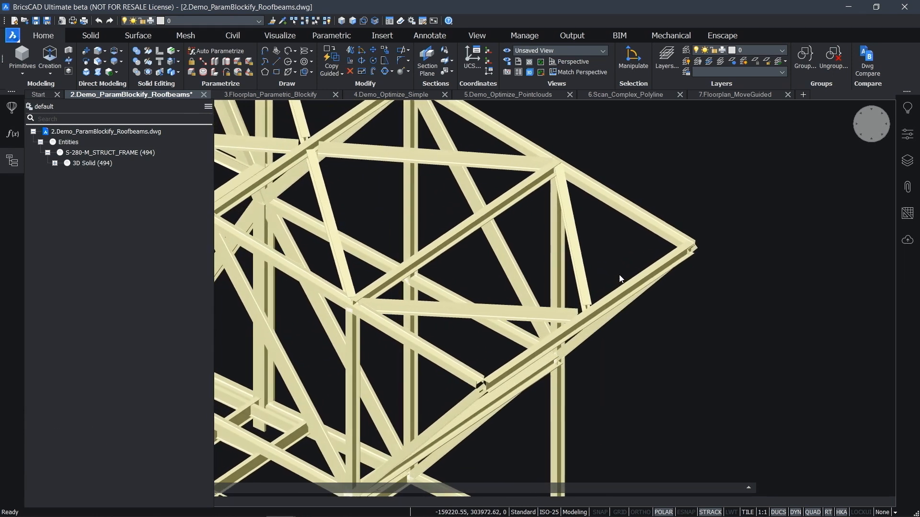
left_click(614, 254)
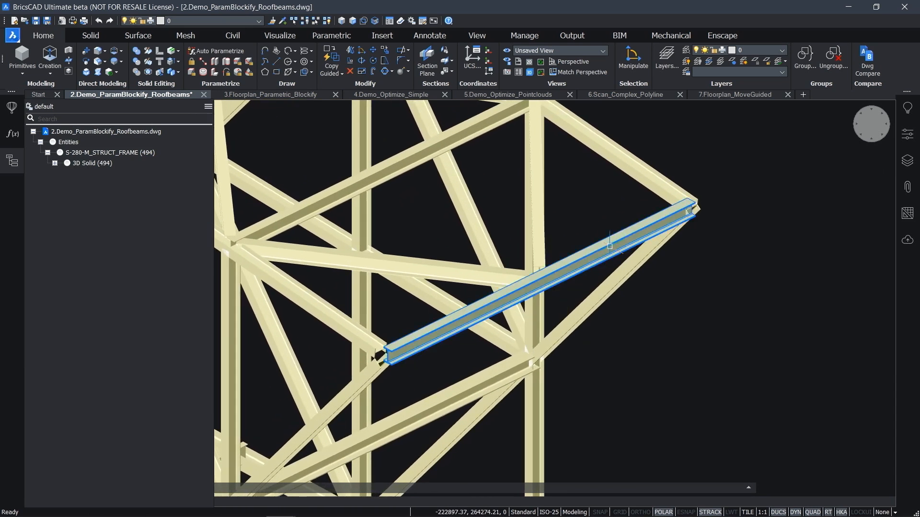
left_click(12, 130)
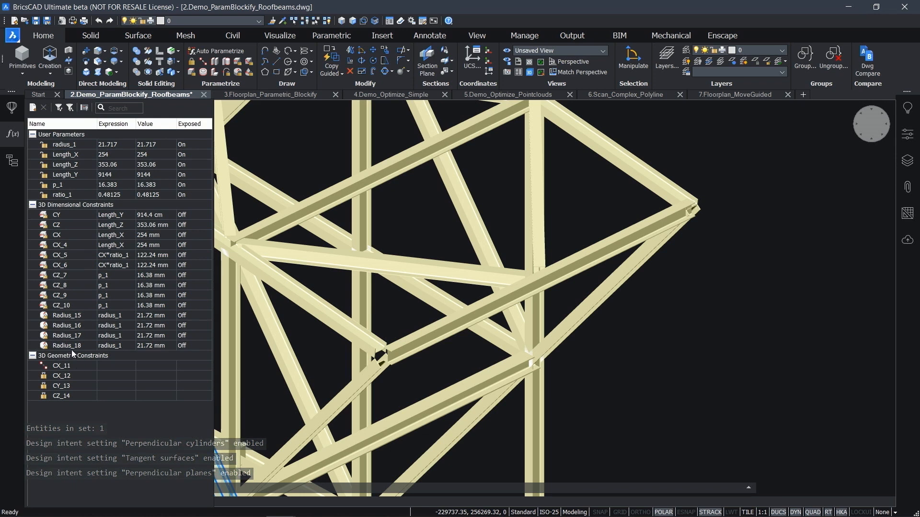
- Animate the parametrized beam's Length_Y and Length_Z parameters
right_click(72, 174)
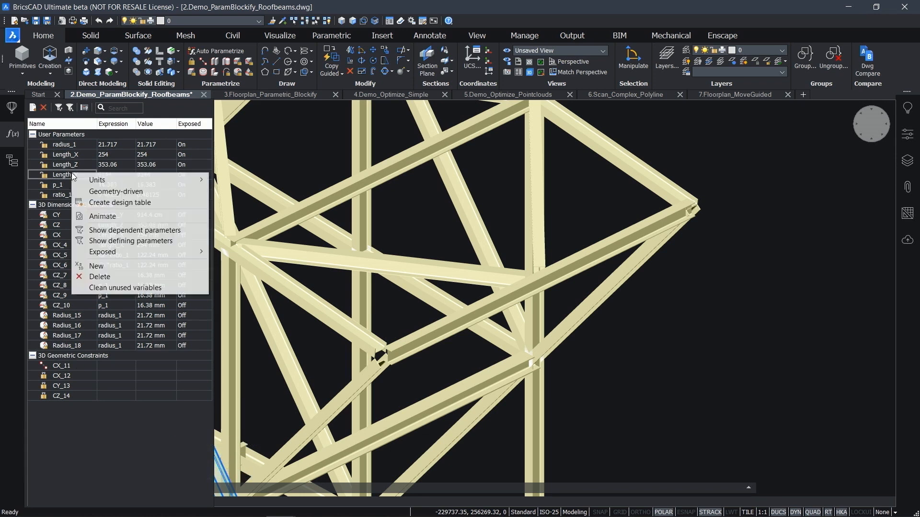
left_click(87, 216)
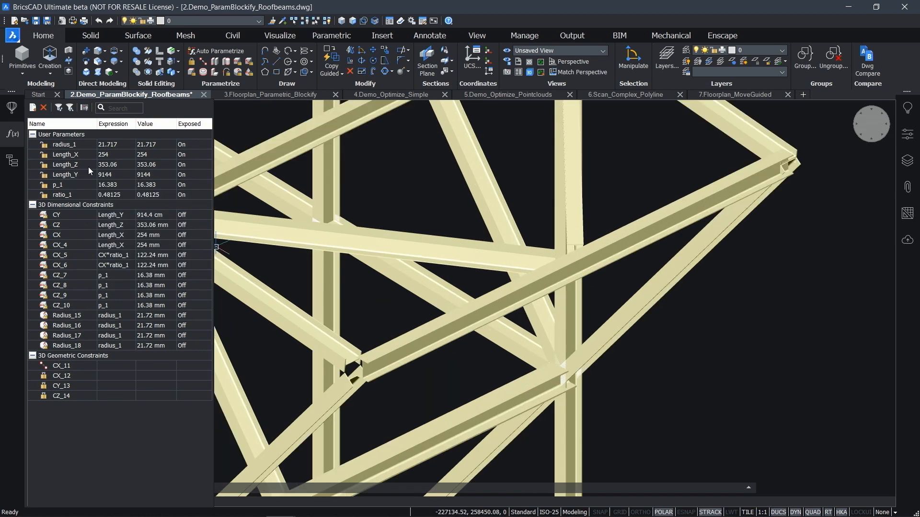
right_click(89, 170)
left_click(106, 211)
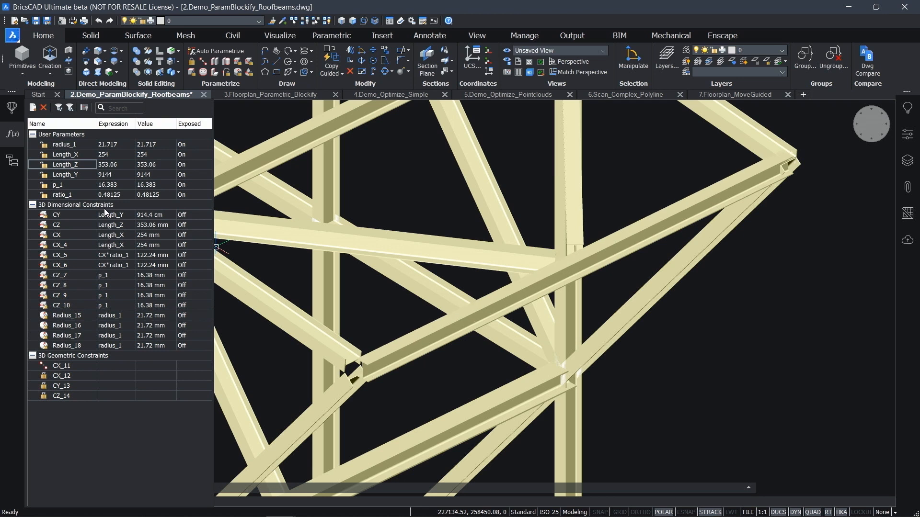
- Delete the fixed geometric constraints CX_12, CY_13 and CZ_14 from the beam
left_click(58, 377)
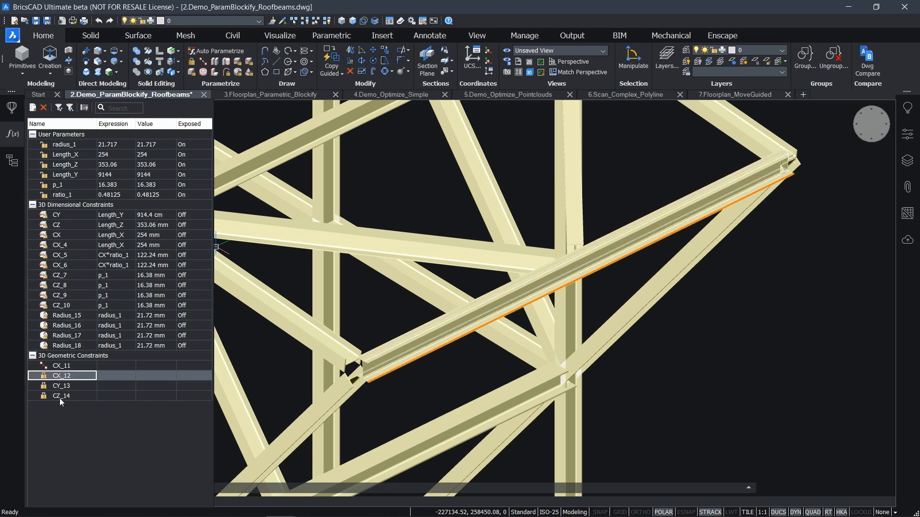
left_click(59, 398, "shift")
left_click(44, 108)
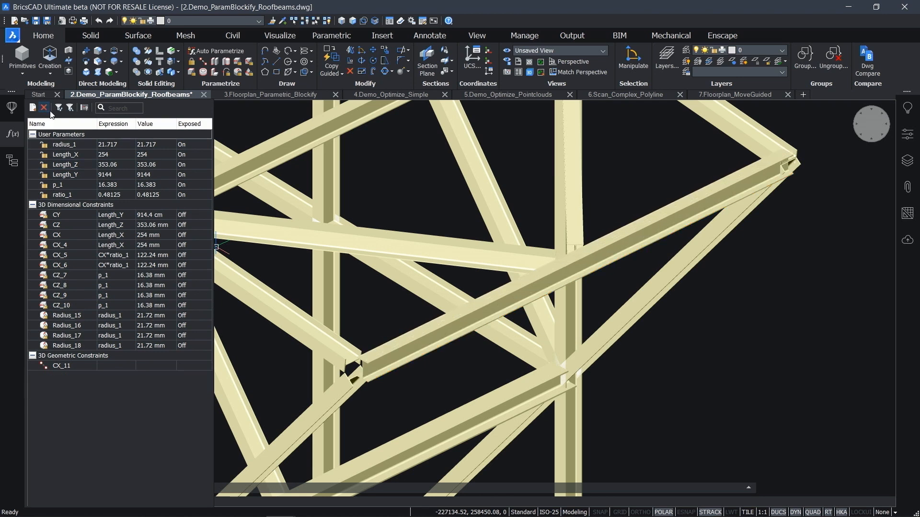
- Animate the beam's Length_Y parameter again and hide the parameter list
right_click(73, 171)
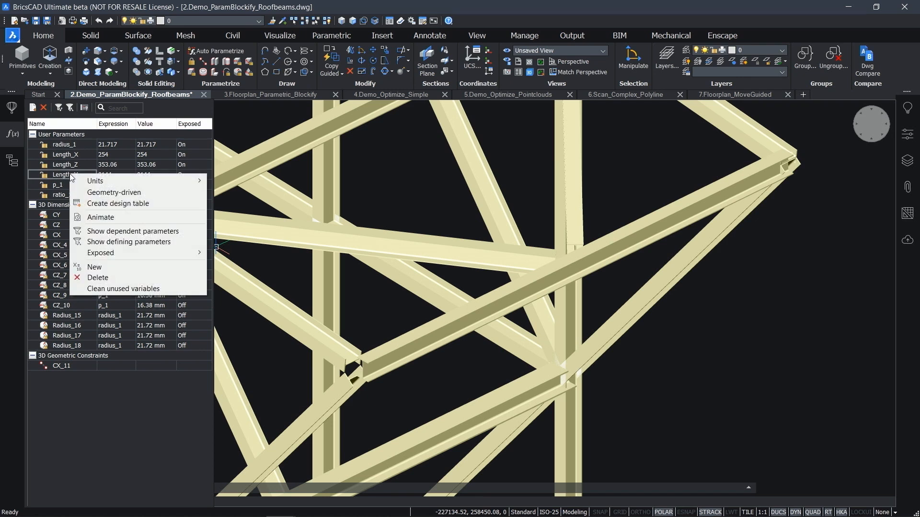
left_click(87, 216)
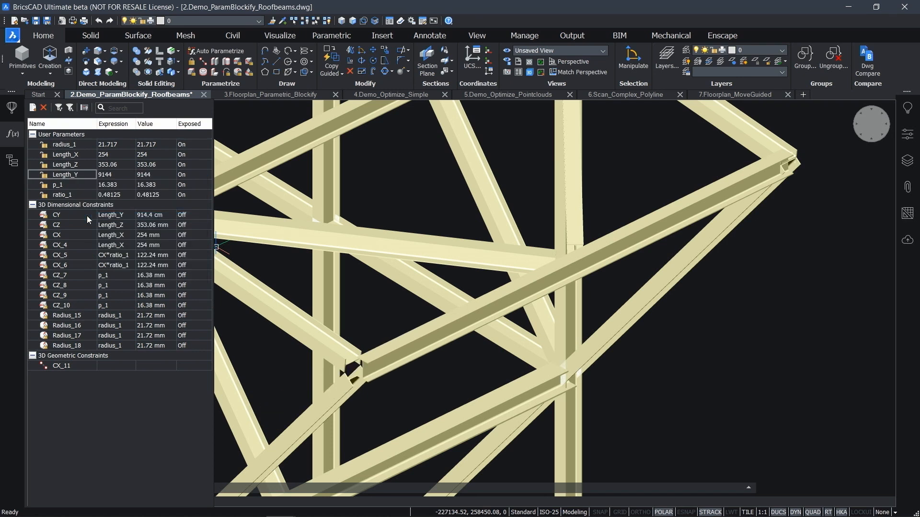
left_click(18, 137)
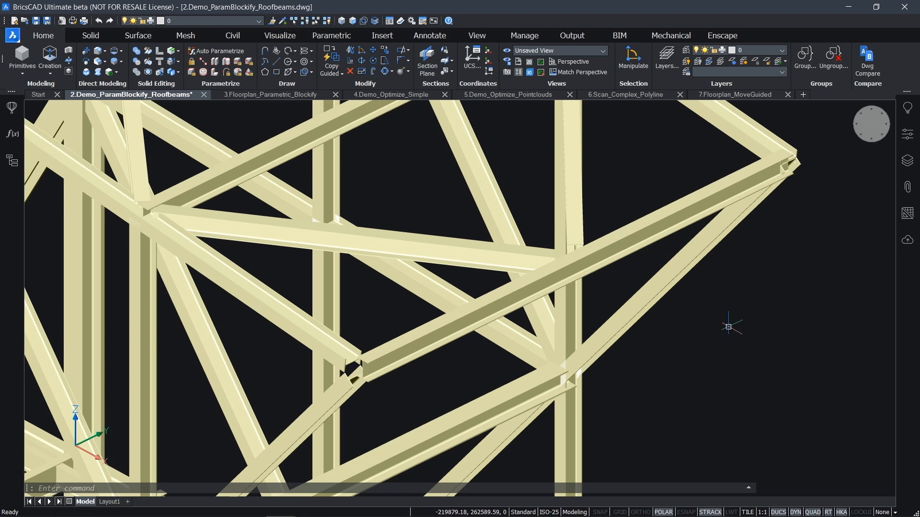
- Run Parametric Blockify on the parametrized beam with the default insertion point, searching the entire drawing and naming the block Ibeam
scroll(728, 326, "down", 2)
middle_click_drag(723, 333, 660, 351)
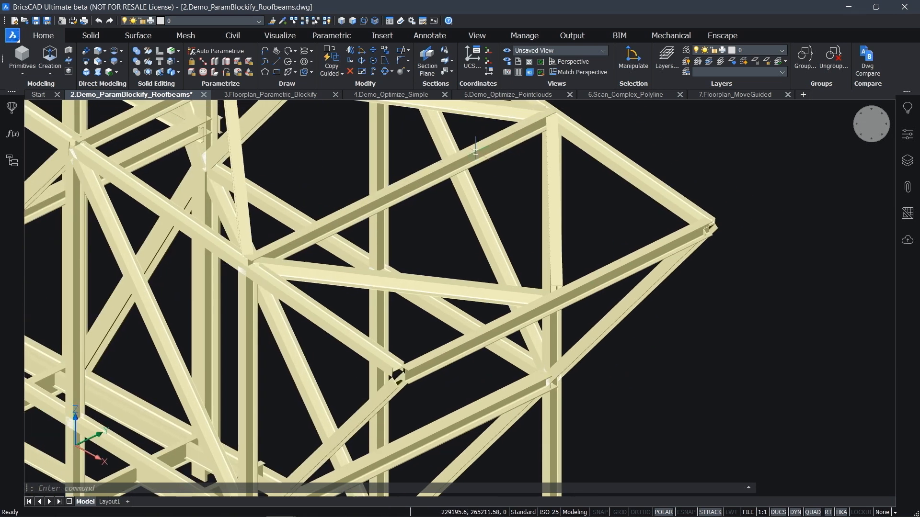
left_click(524, 36)
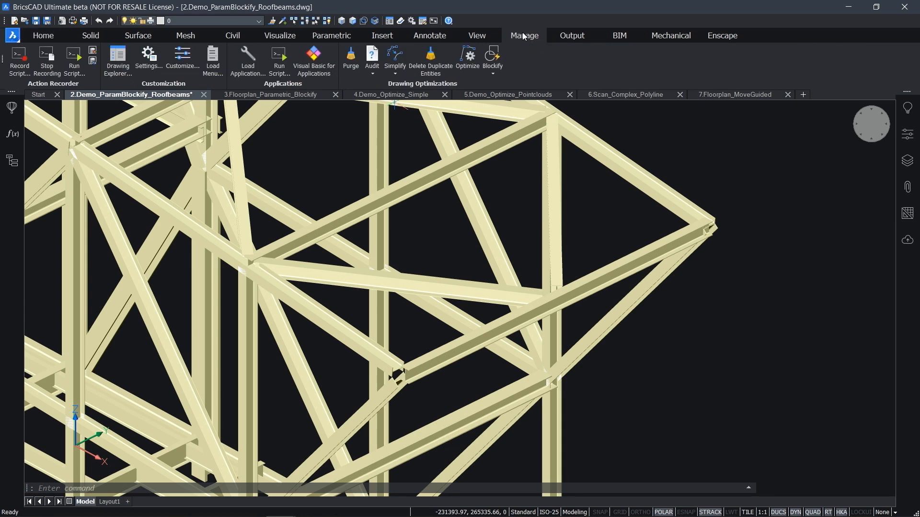
left_click(498, 74)
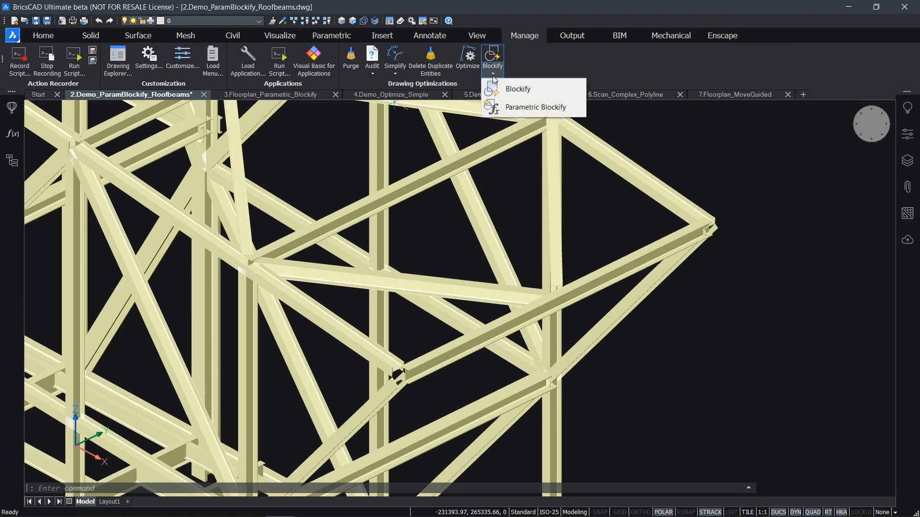
left_click(556, 108)
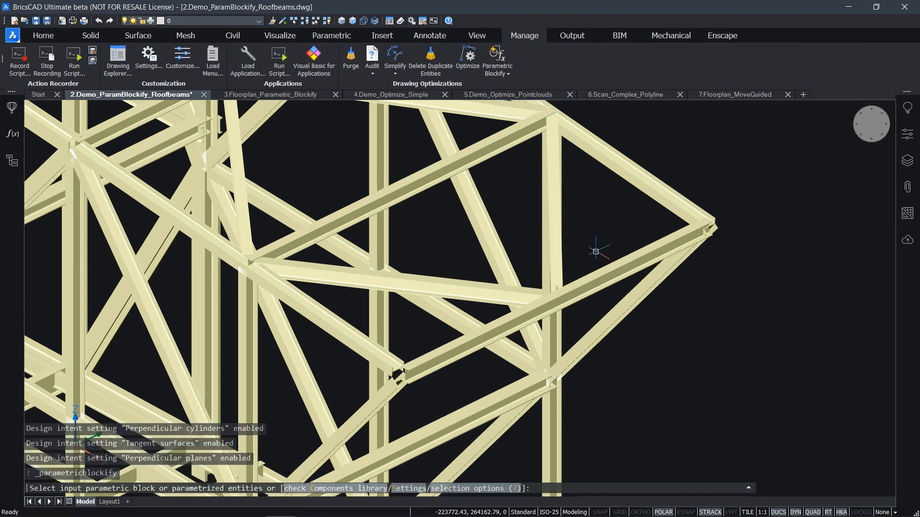
left_click(595, 274)
key("Return")
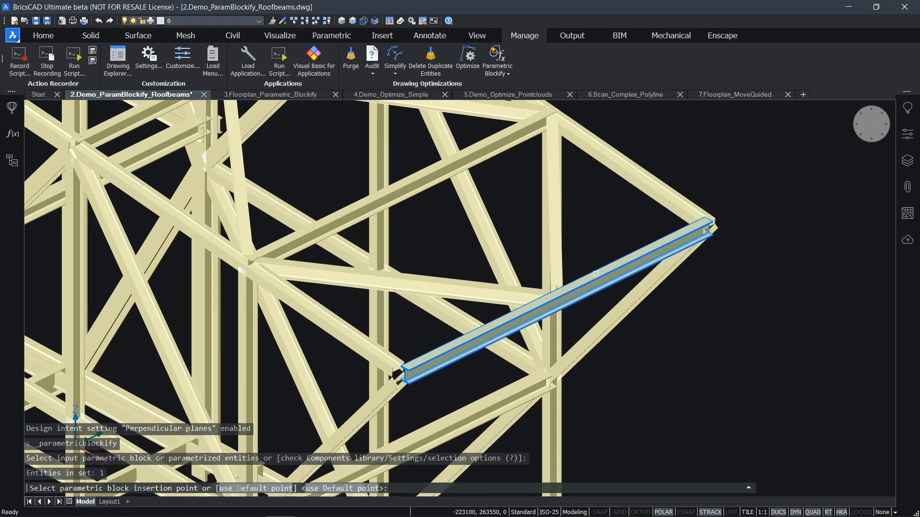
key("Return")
key("Return")
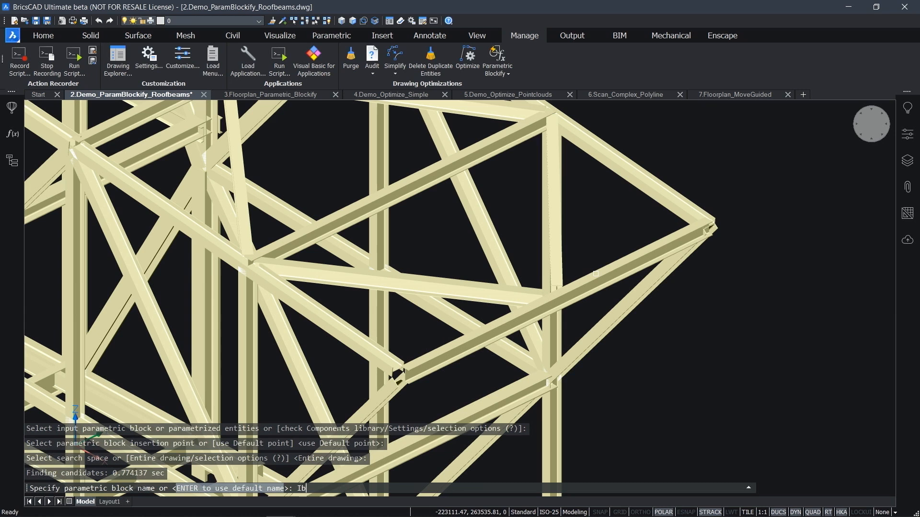
key("Return")
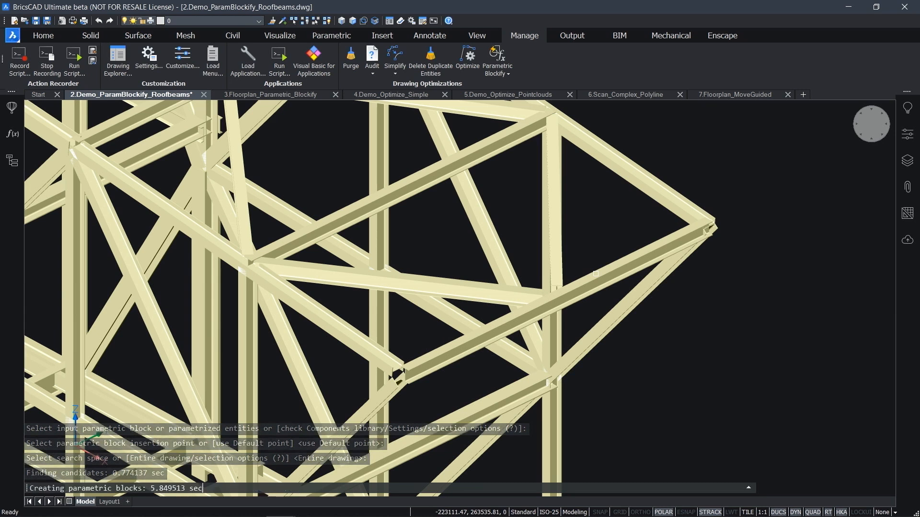
- Examine the drawing structure and highlight all block references on the S-280-M_STRUCT_FRAME layer across the truss
left_click(12, 162)
left_click(40, 142)
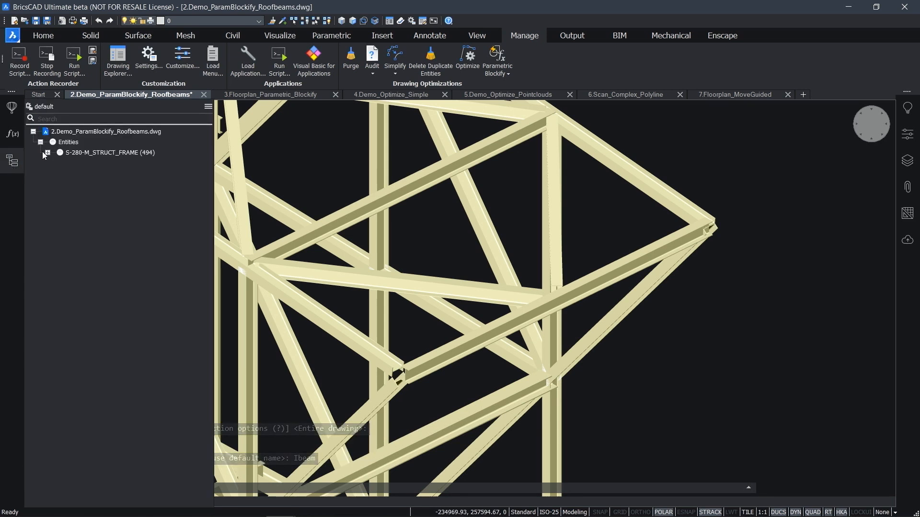
left_click(47, 153)
left_click(87, 173)
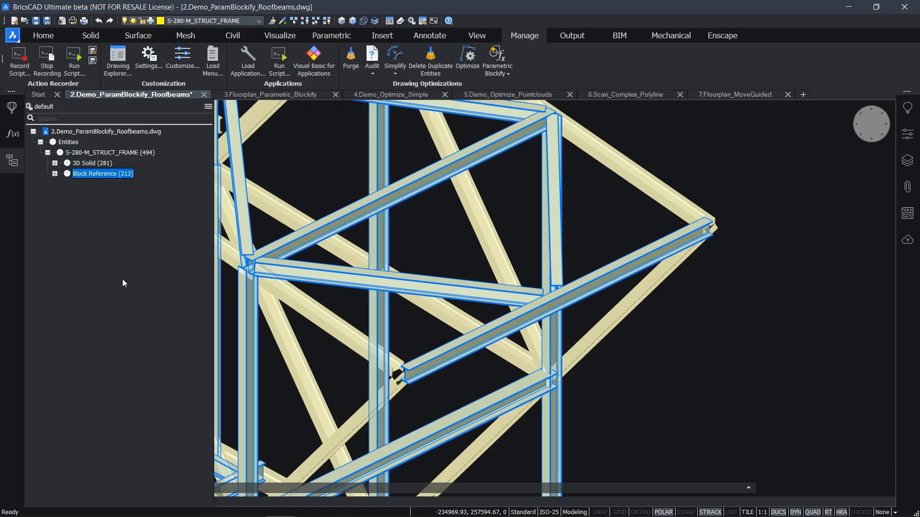
scroll(405, 323, "up", 2)
scroll(405, 324, "down", 5)
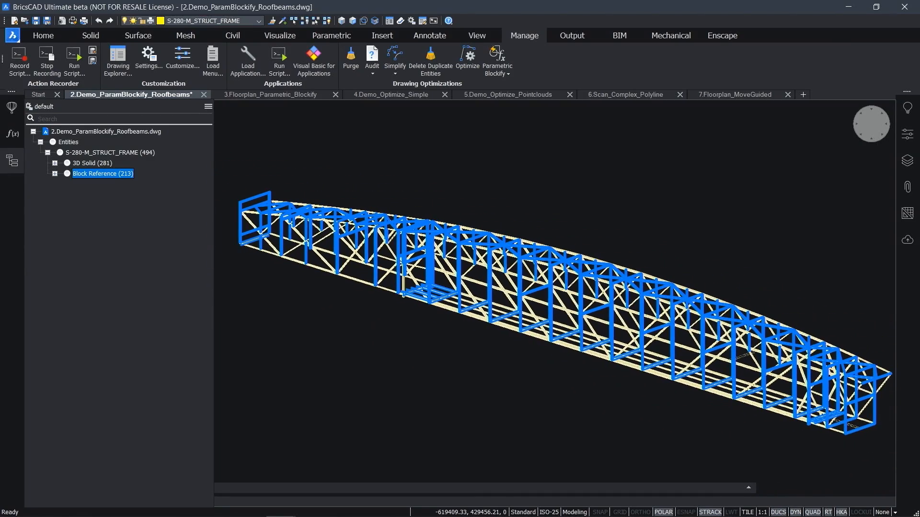
scroll(346, 246, "up", 6)
mouse_move(461, 282)
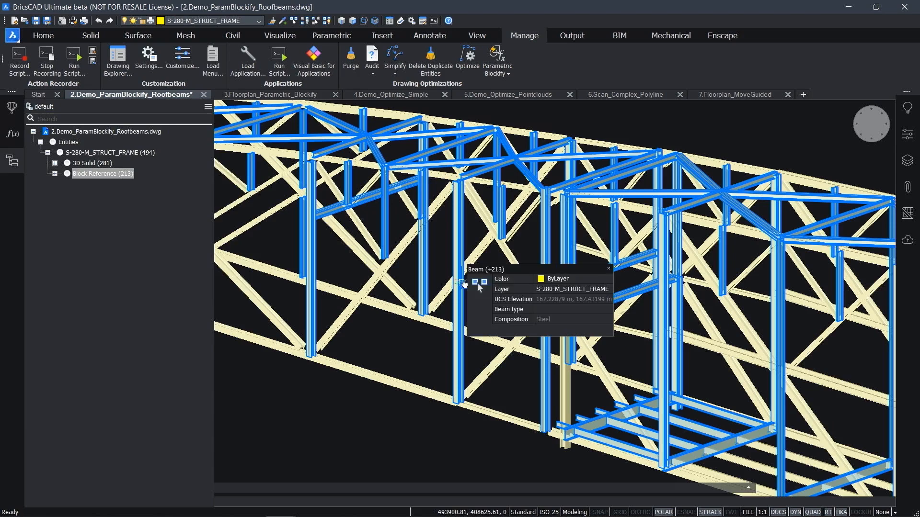
key("Escape")
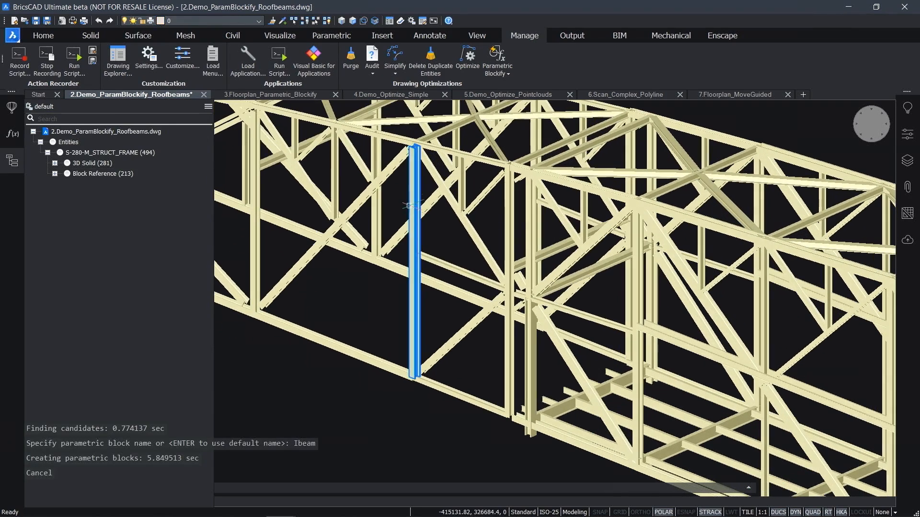
- Set the Length_Y parameter of one vertical Ibeam block in the truss side to 9000
left_click(410, 206)
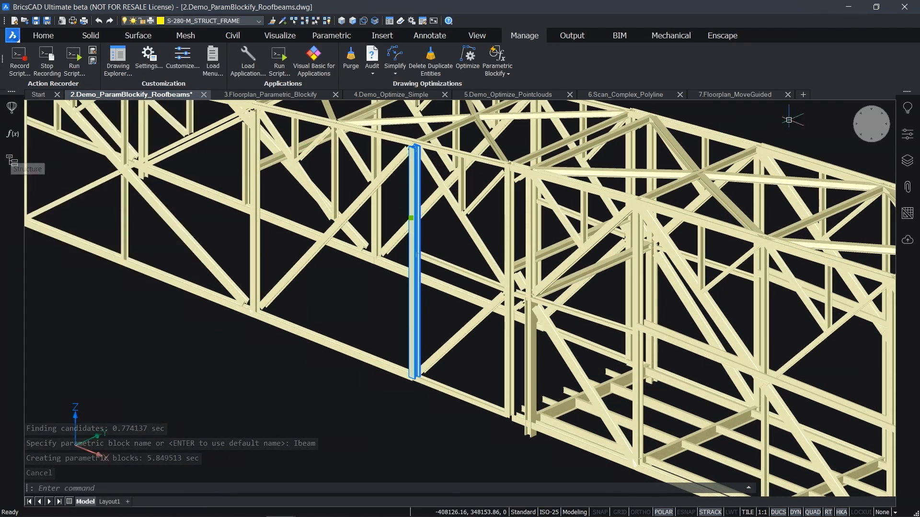
left_click(915, 142)
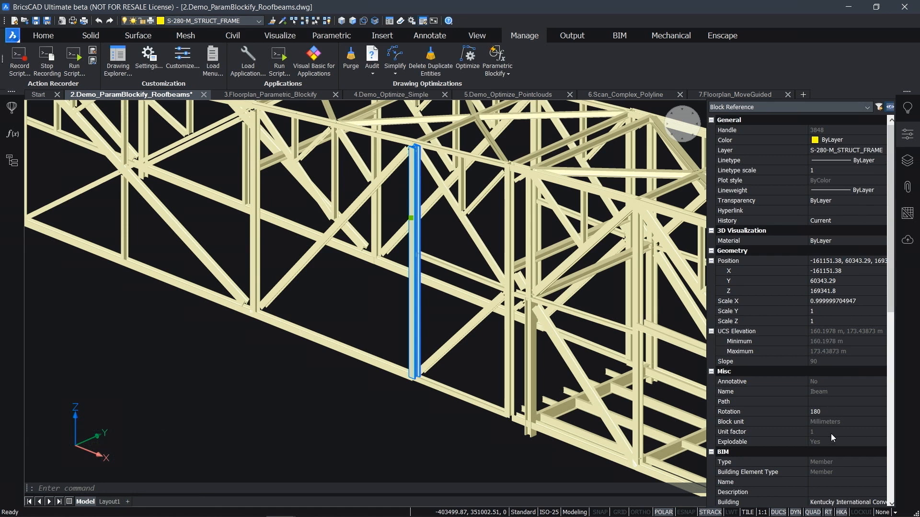
scroll(830, 433, "down", 12)
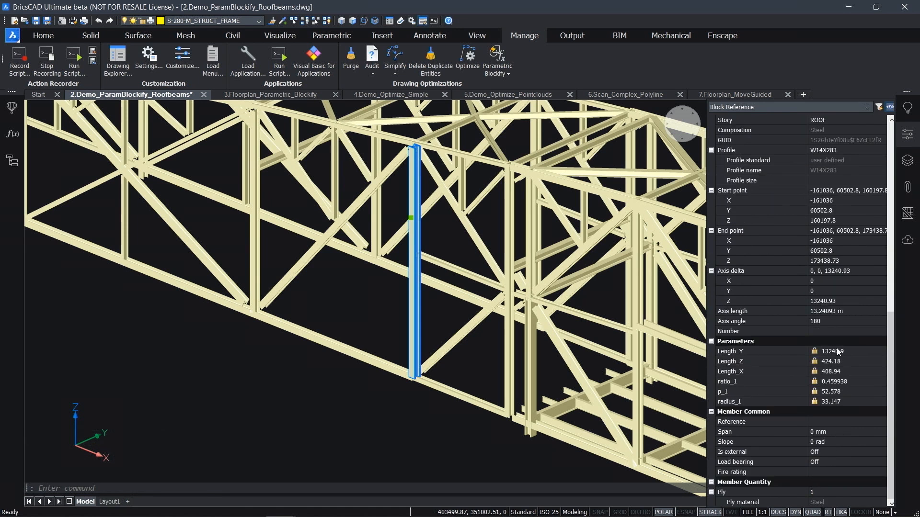
left_click(836, 351)
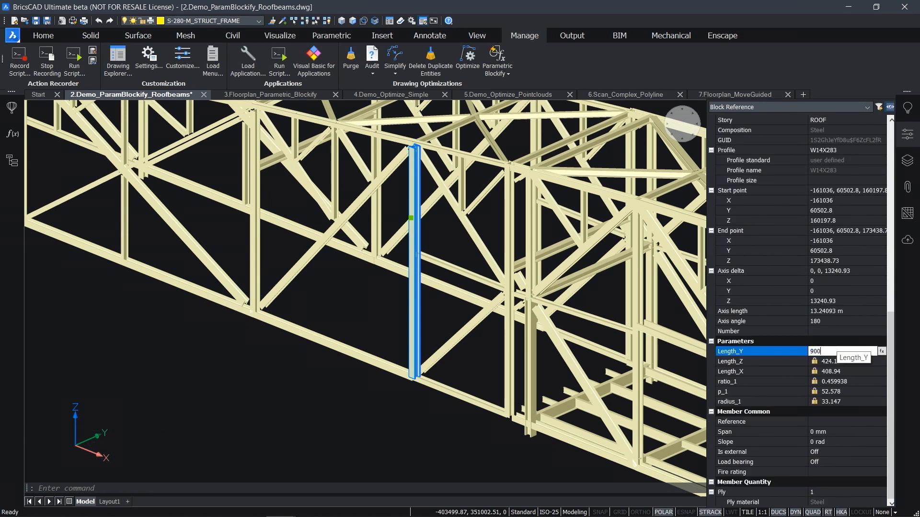
key("Return")
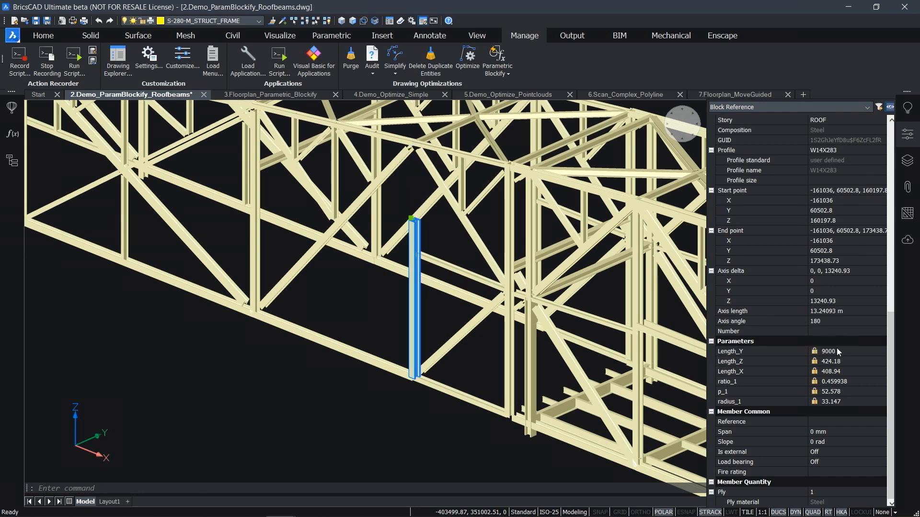
mouse_move(419, 307)
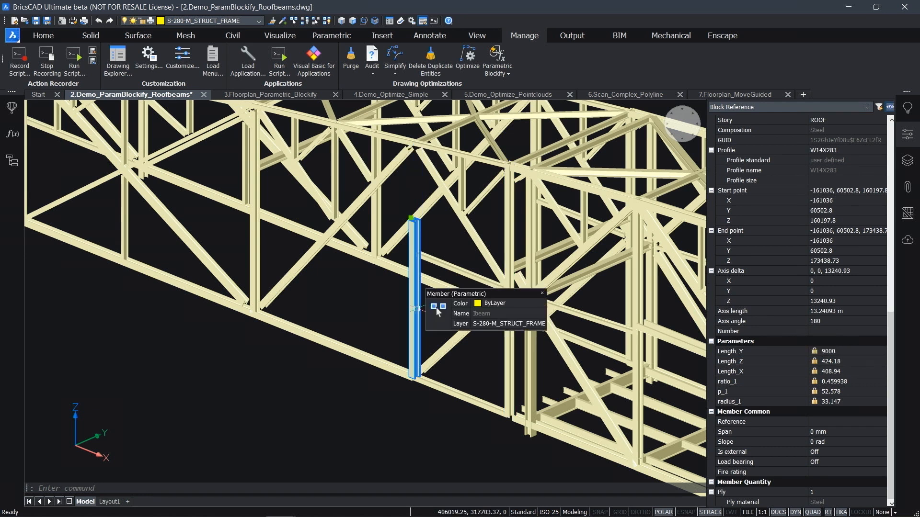
scroll(417, 308, "up", 5)
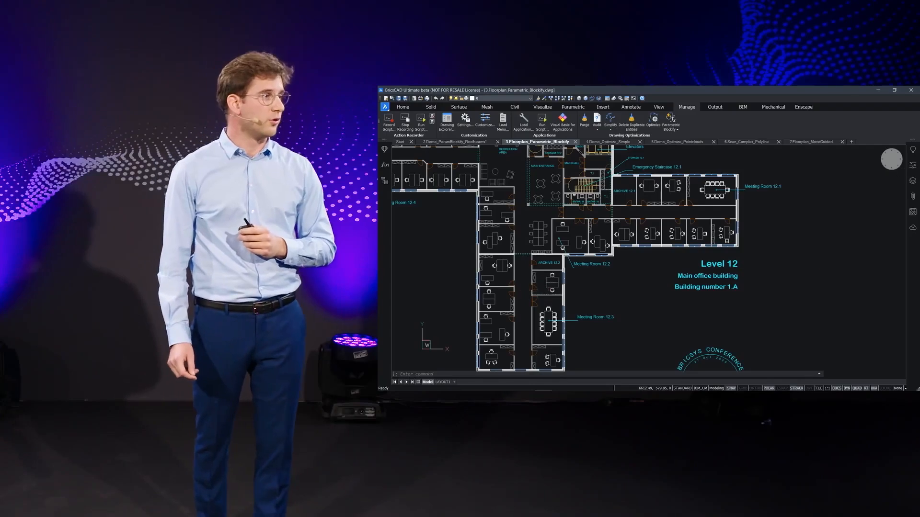
- Copy the lower desk chair from the two-chair office above Meeting Room 12.3 and paste it in the empty area outside the building
scroll(551, 283, "up", 5)
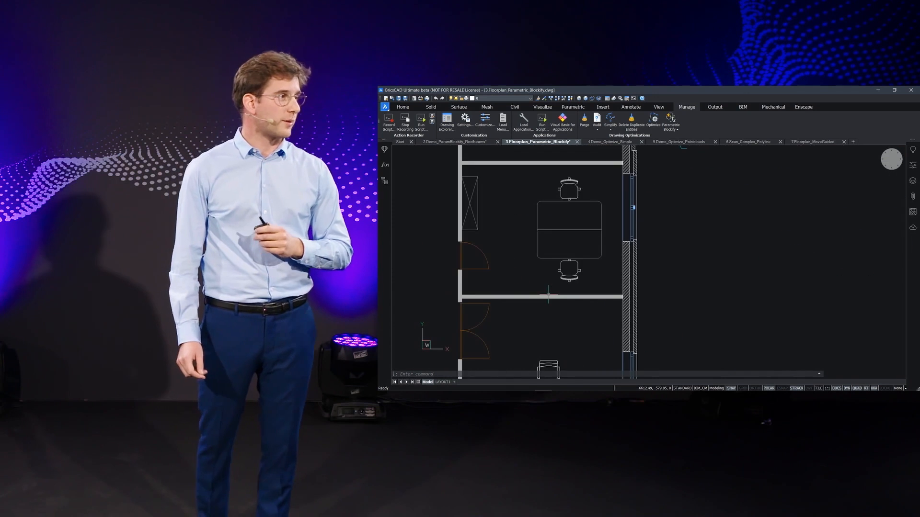
left_click(552, 235)
left_click(602, 283)
key("ctrl+c")
key("ctrl+v")
scroll(599, 274, "down", 5)
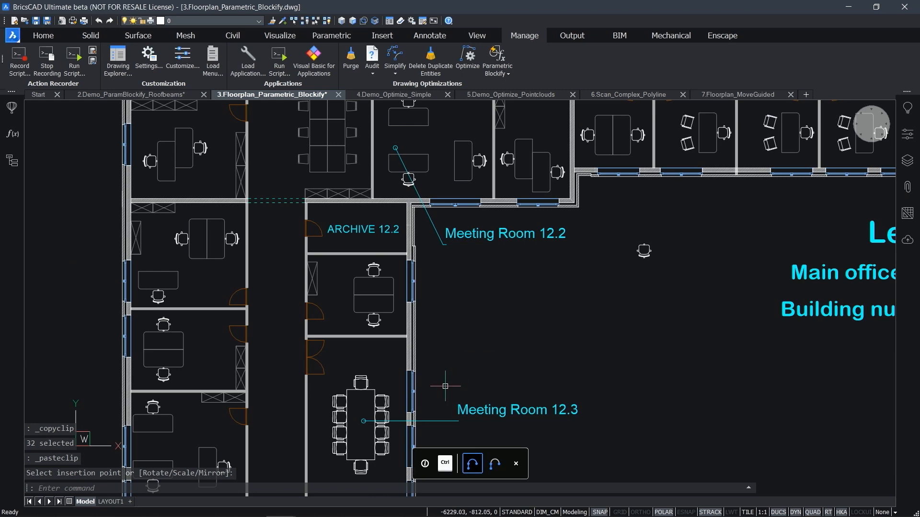
- Copy the chair at the lower end of the Meeting Room 12.3 table and paste it beside the first copied chair
middle_click_drag(436, 391, 459, 321)
scroll(459, 321, "up", 6)
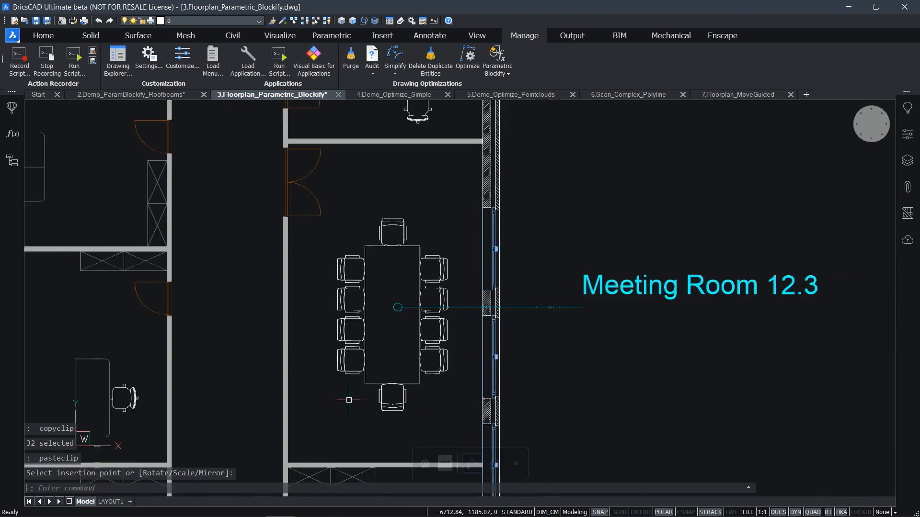
key("Escape")
left_click(400, 351)
left_click(469, 433)
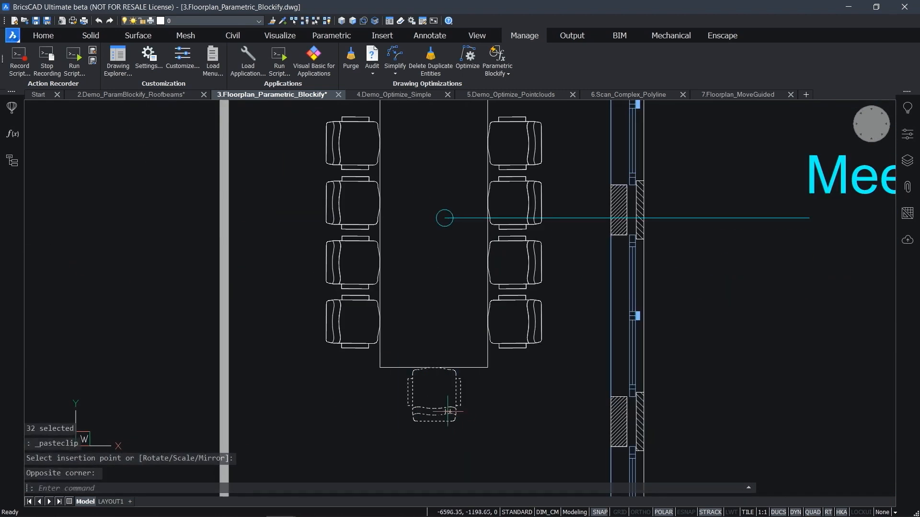
key("ctrl+c")
scroll(469, 433, "down", 6)
middle_click_drag(571, 307, 332, 416)
scroll(527, 286, "up", 5)
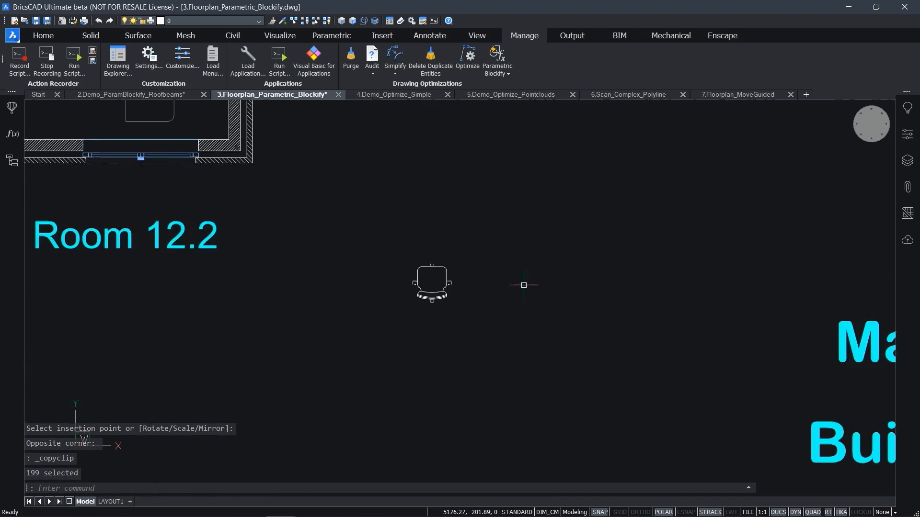
key("ctrl+v")
- Copy the guest chair below the desk in the corner office above the Level 12 text and paste it above the copied chairs
scroll(473, 306, "down", 2)
middle_click_drag(542, 276, 234, 440)
left_click(586, 316)
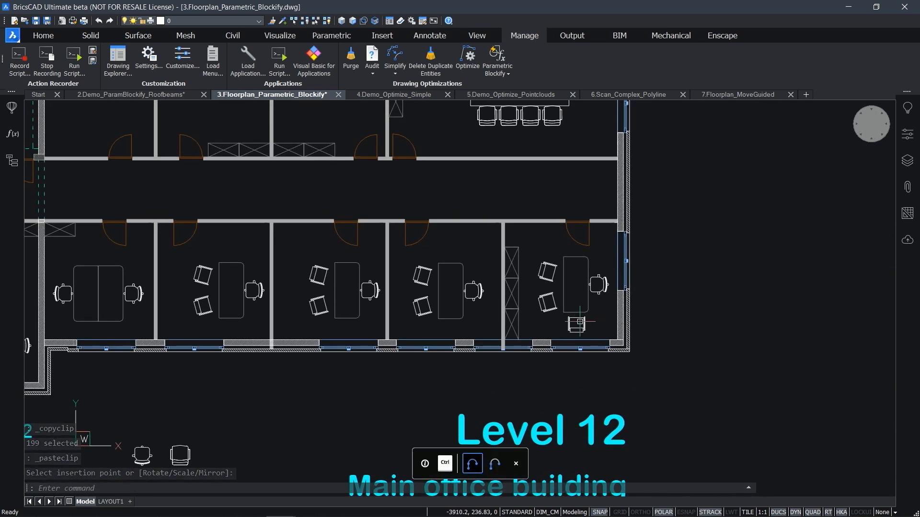
scroll(574, 324, "up", 5)
left_click(563, 315)
left_click(593, 351)
key("ctrl+c")
scroll(608, 364, "down", 5)
middle_click_drag(447, 379, 646, 250)
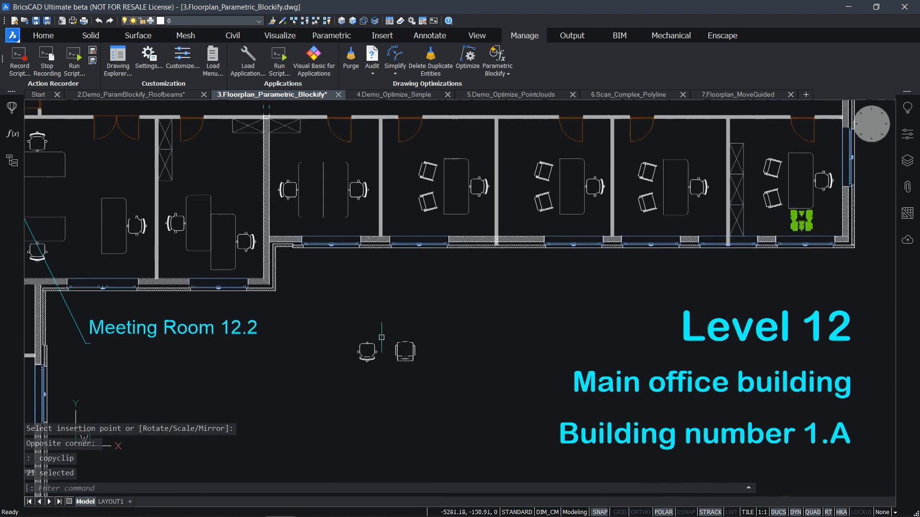
scroll(367, 332, "up", 4)
key("ctrl+v")
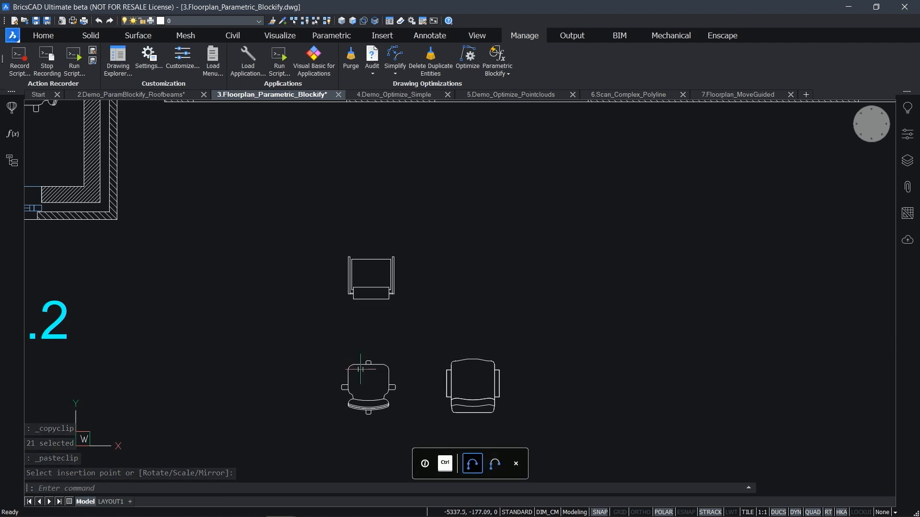
- Create a block named Chair_block from the three copied chairs, with its insertion point at the lower-left corner of the upper chair's backrest
left_click(360, 409)
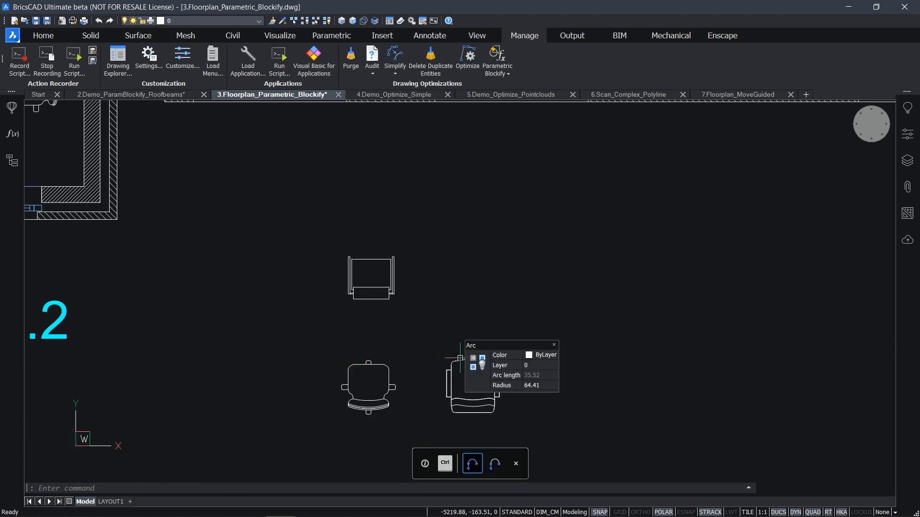
left_click_drag(526, 421, 312, 232)
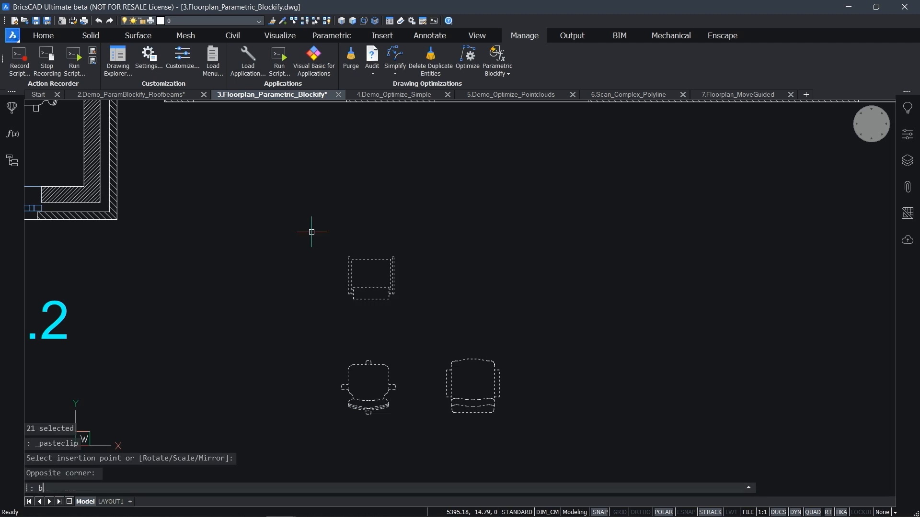
key("Return")
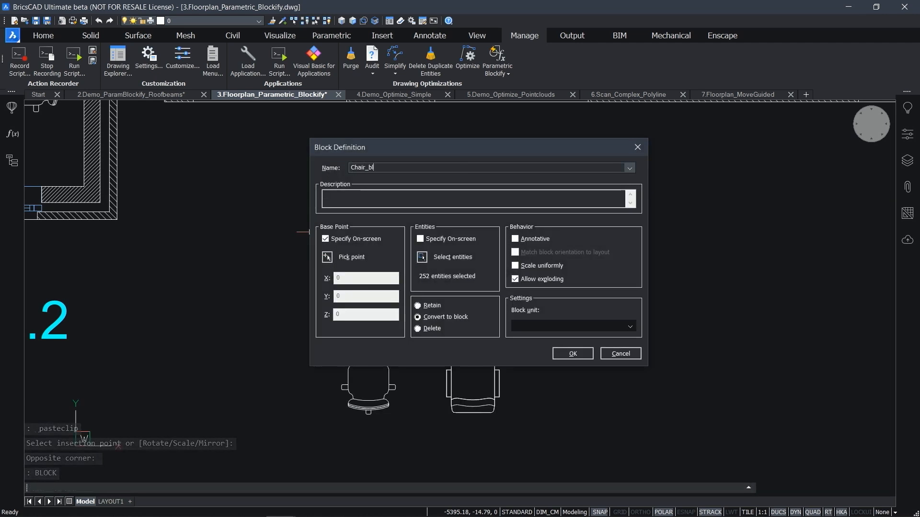
key("Return")
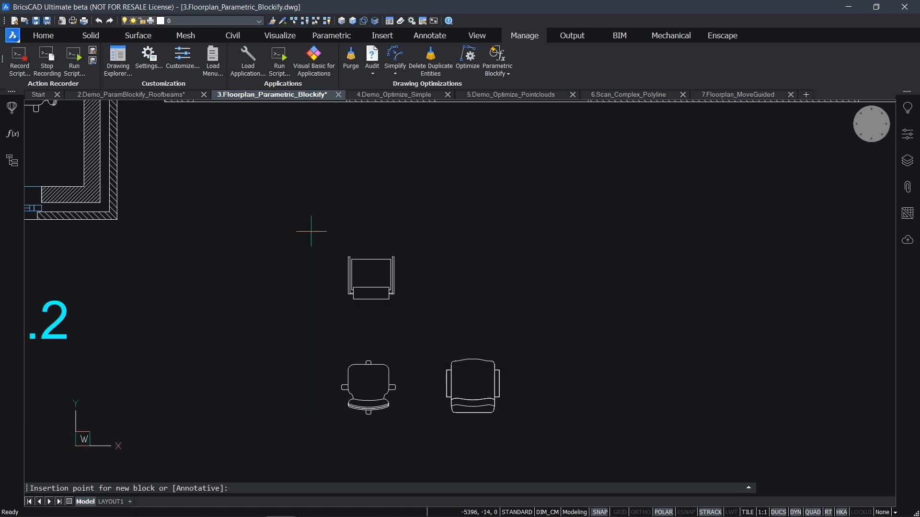
key("F3")
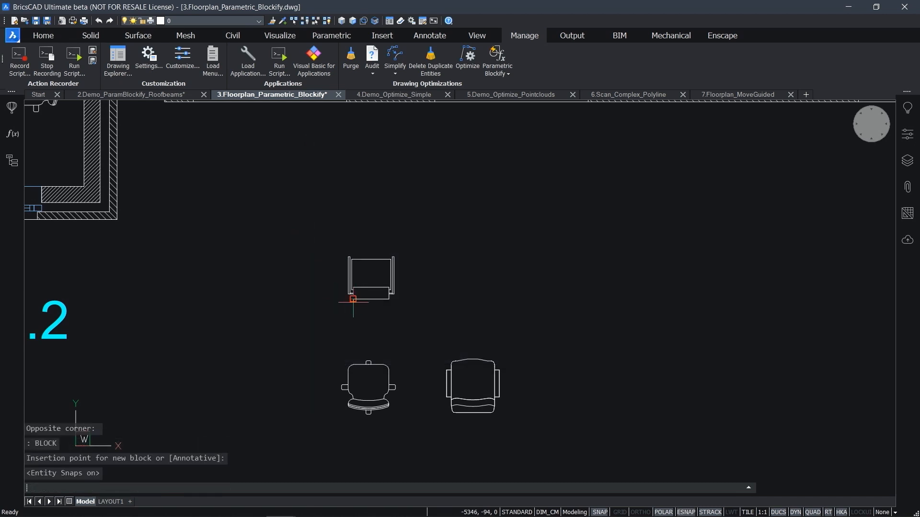
left_click(352, 303)
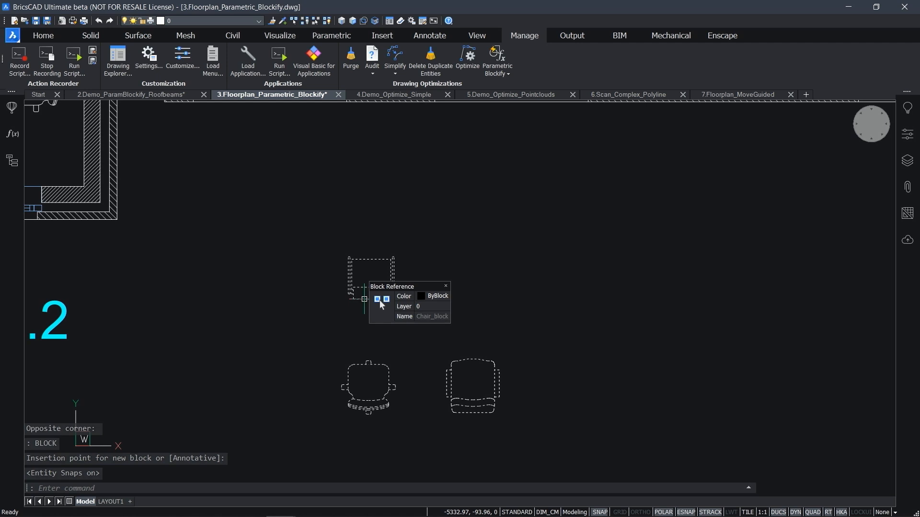
- Open Chair_block for block editing and add a visibility parameter named Type
left_click(381, 302)
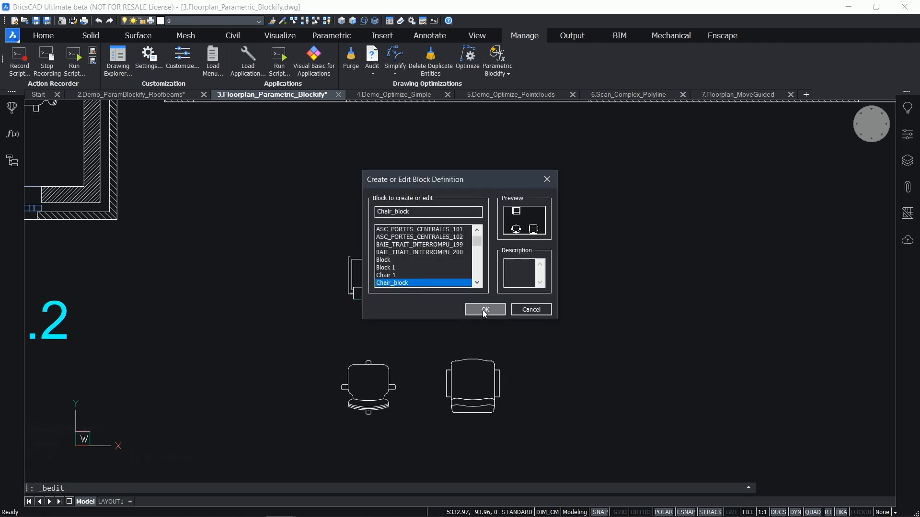
left_click(483, 310)
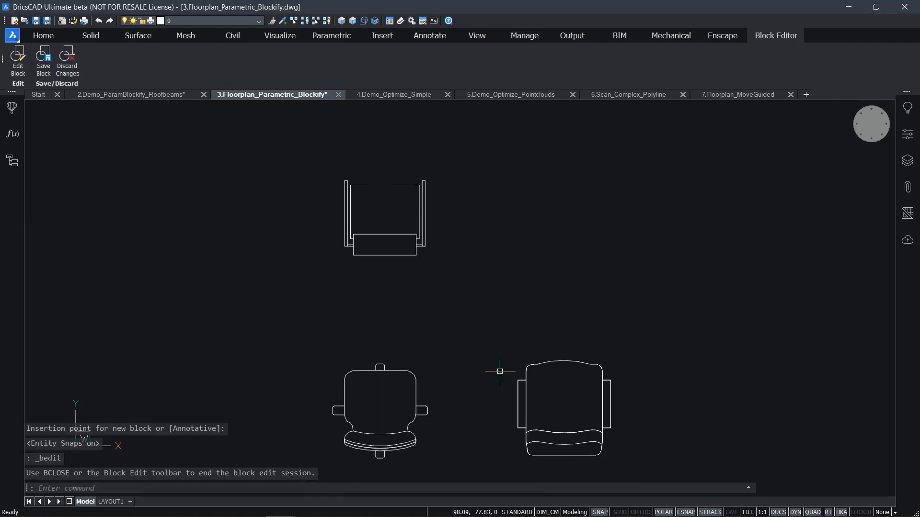
type("visi")
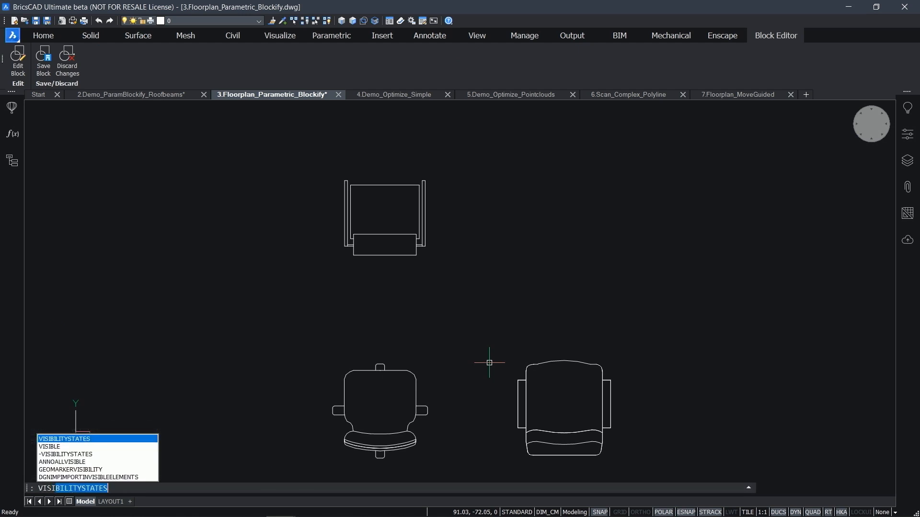
key("Return")
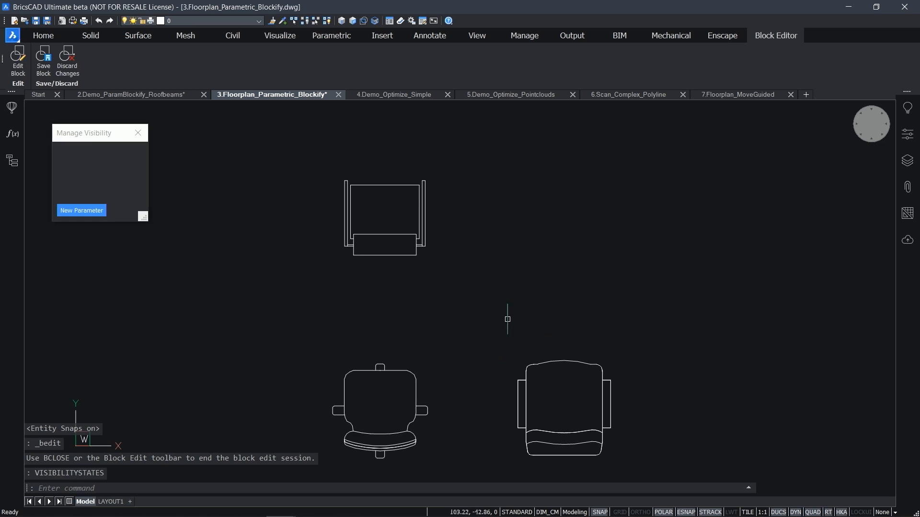
left_click(81, 211)
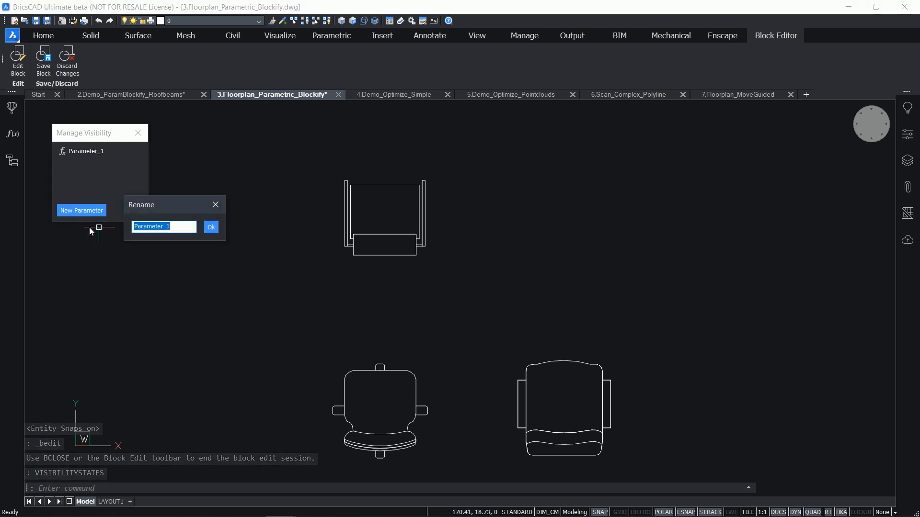
type("Type")
key("Return")
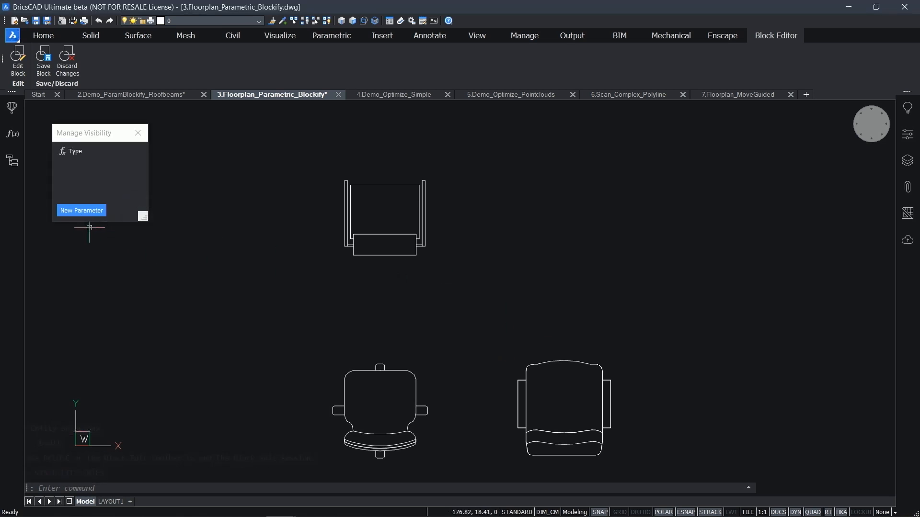
- Add a Simple state to the Type parameter and assign the upper guest chair as its visible entities
right_click(81, 157)
left_click(98, 202)
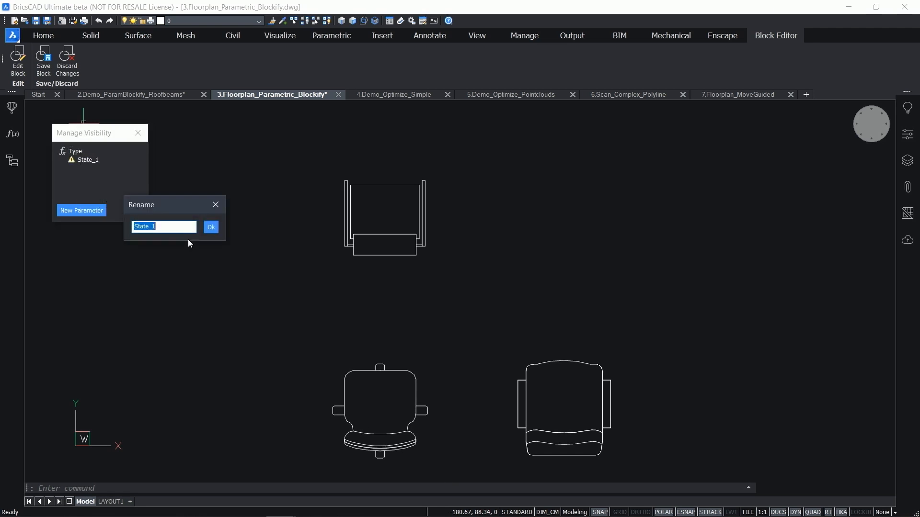
type("Simpler")
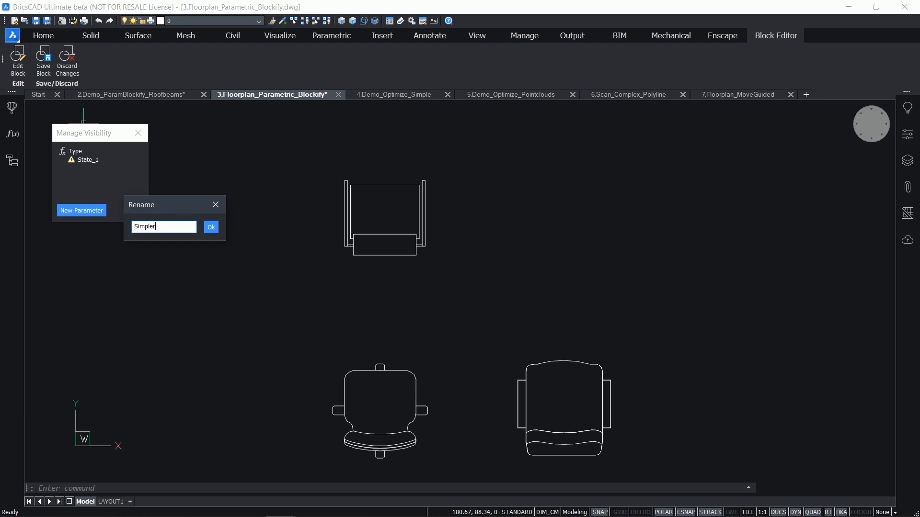
key("Return")
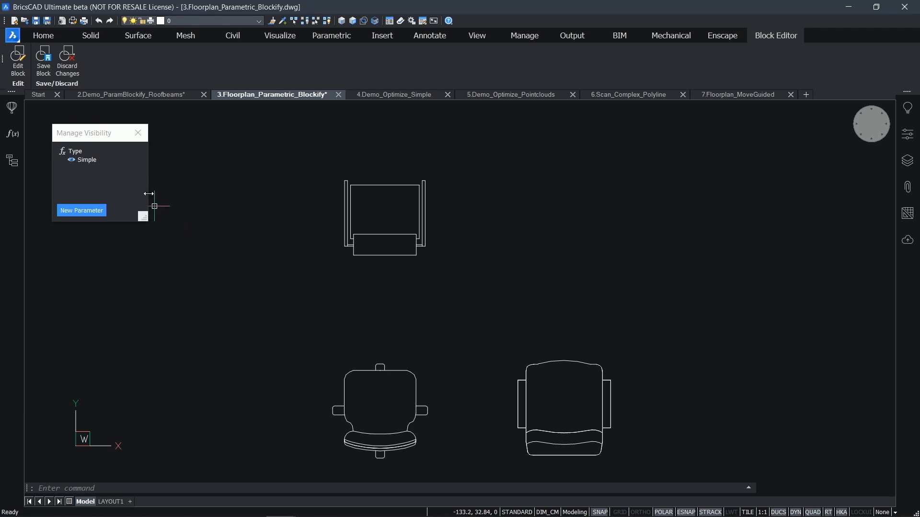
right_click(84, 164)
left_click(143, 208)
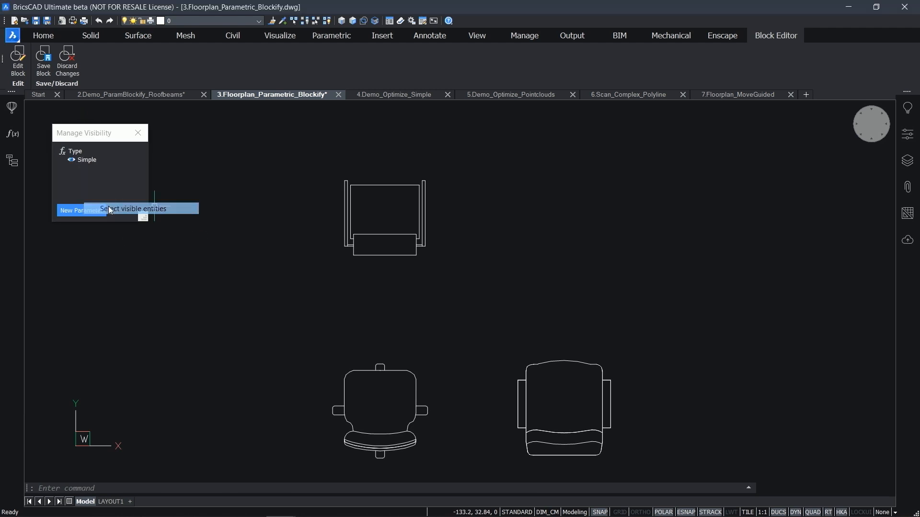
left_click(445, 273)
left_click(305, 168)
key("Return")
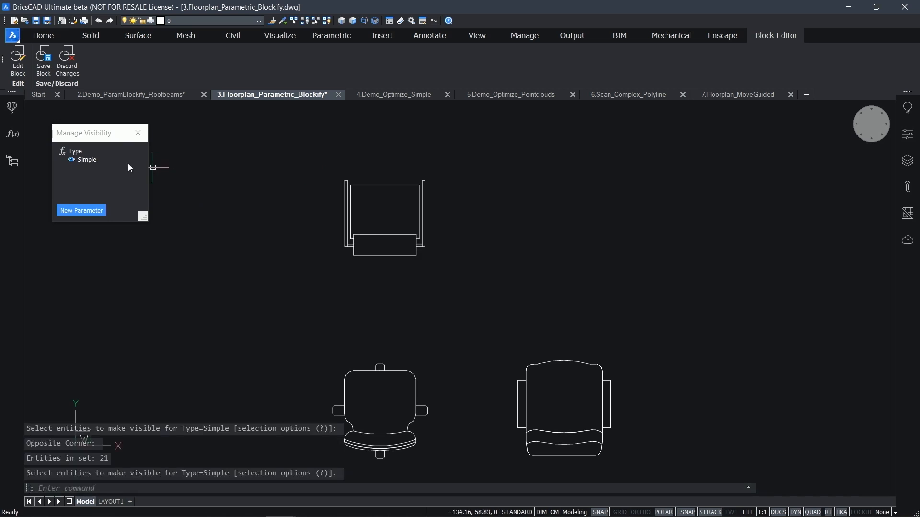
- Add a Comfy state to the Type parameter and assign the lower-right chair as its visible entities
left_click(72, 153)
right_click(72, 154)
left_click(123, 196)
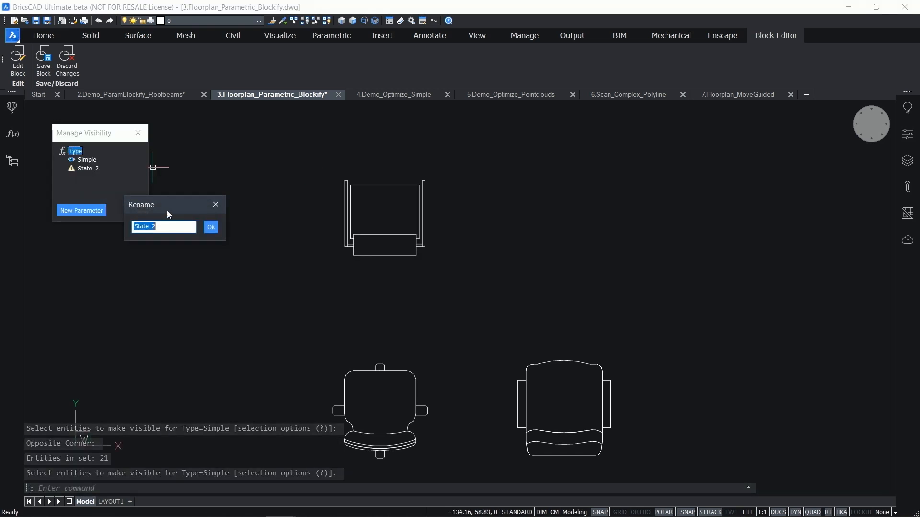
type("Comf")
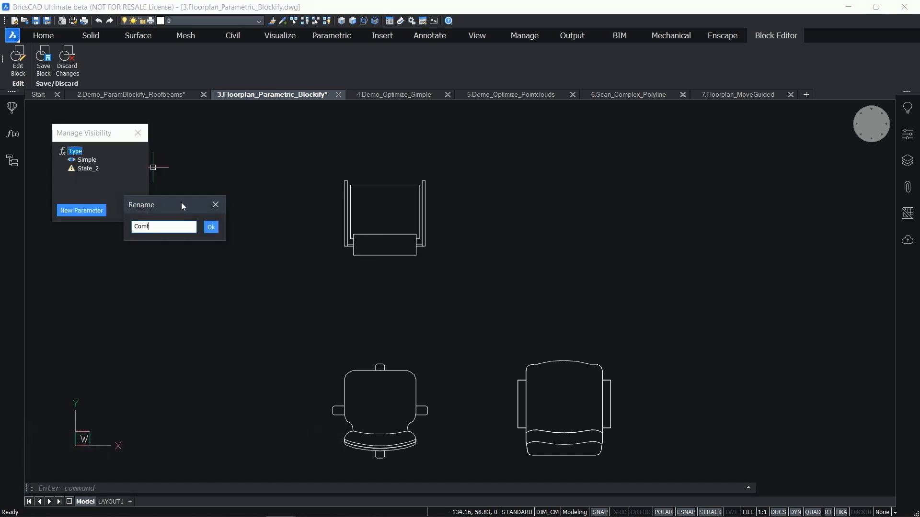
type("y")
key("Return")
right_click(89, 174)
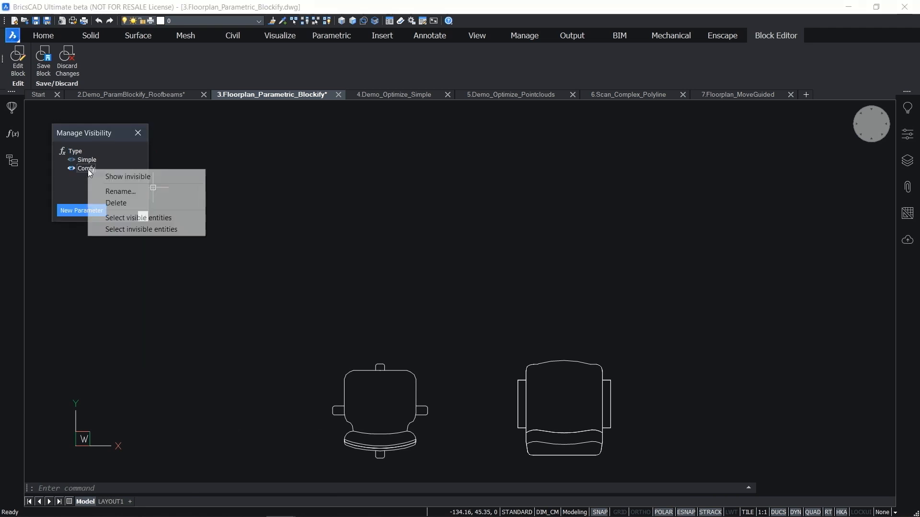
left_click(144, 216)
left_click(648, 474)
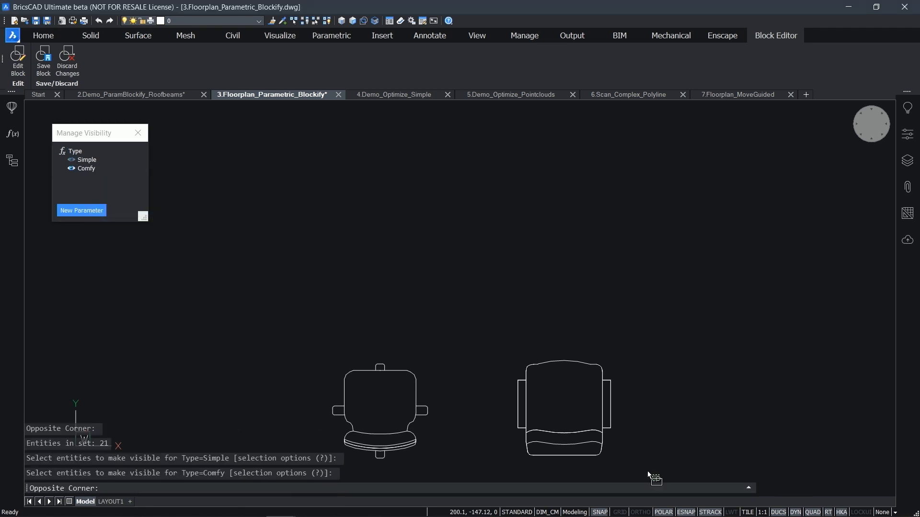
left_click(474, 338)
key("Return")
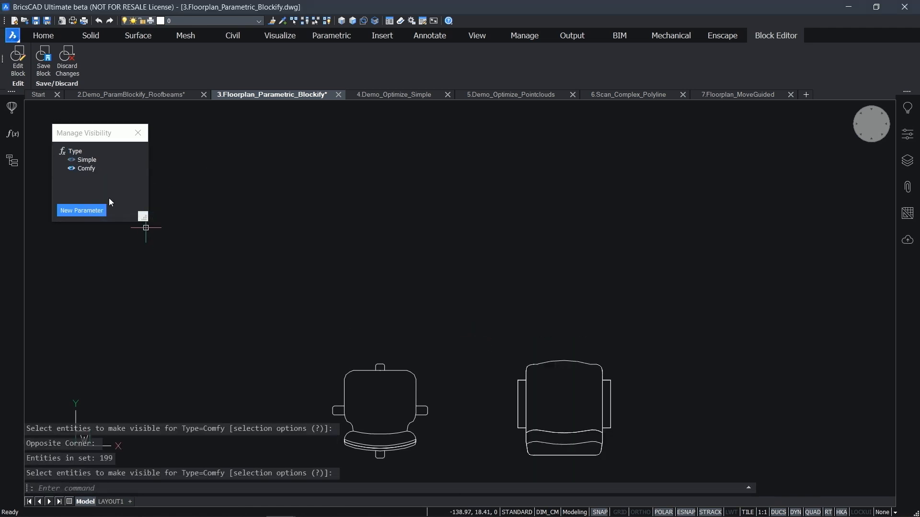
- Add a Complex state to the Type parameter and assign the remaining lower-left chair as its visible entities
right_click(75, 152)
left_click(92, 197)
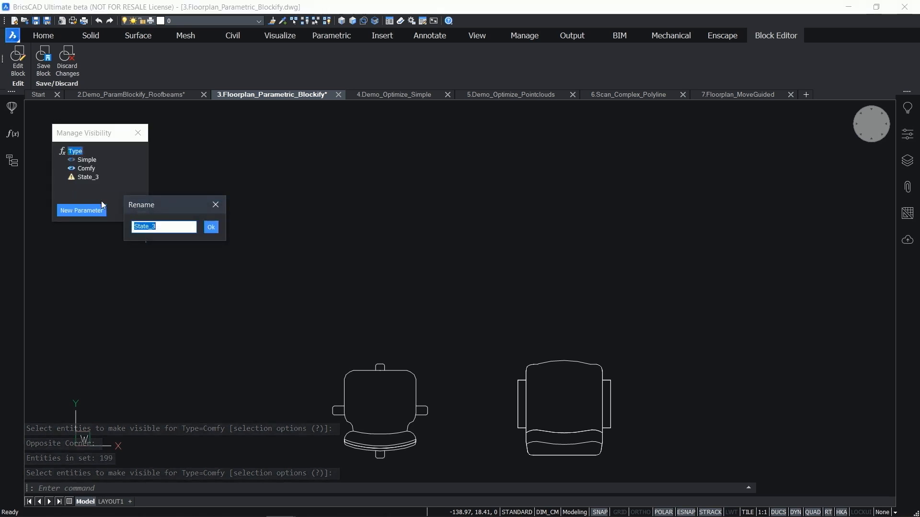
type("Complex")
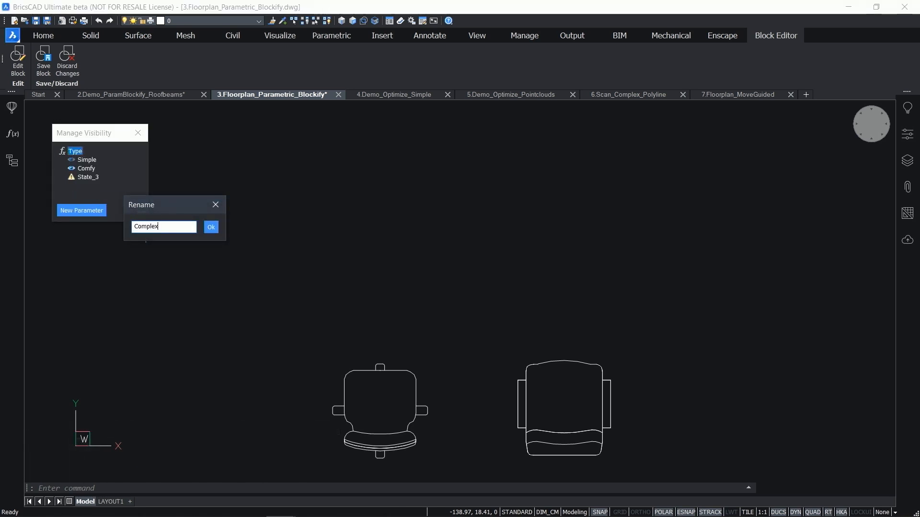
key("Return")
right_click(95, 180)
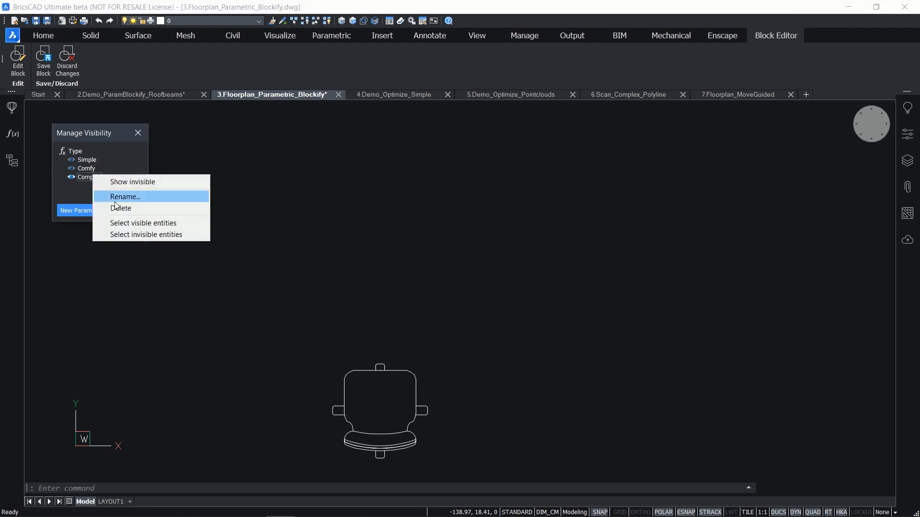
left_click(142, 223)
left_click(461, 470)
left_click(303, 329)
key("Return")
- Check the Simple, Comfy and Complex states, and move the Comfy chair by its lower-left backrest corner to 0,0,0
left_click(90, 161)
left_click(91, 169)
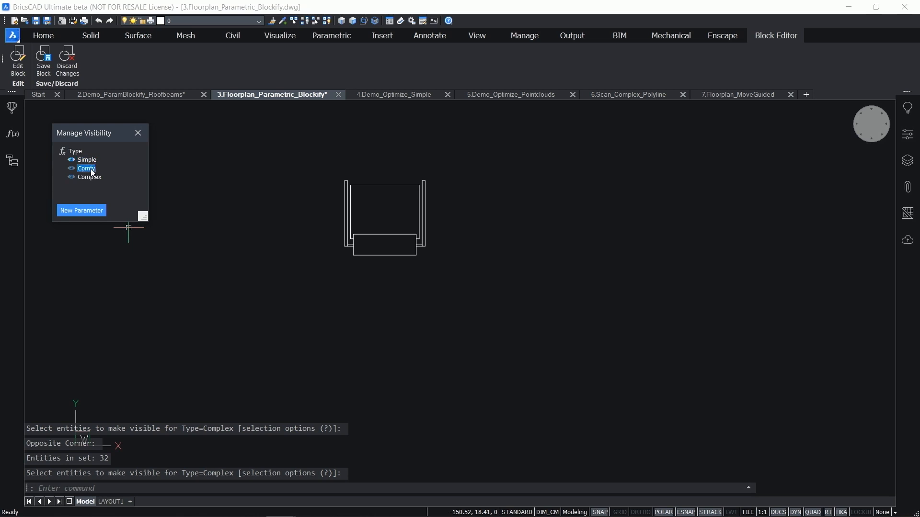
left_click(92, 177)
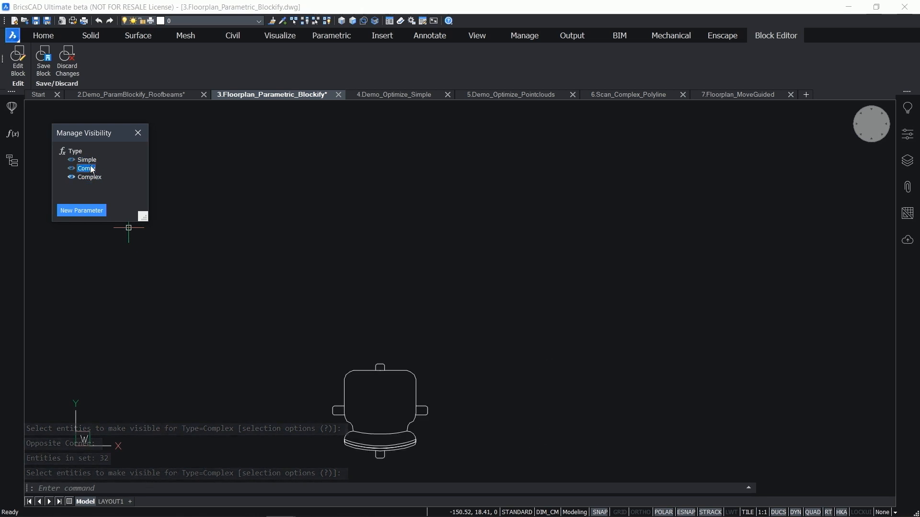
left_click(91, 169)
left_click(90, 161)
left_click(91, 169)
left_click(681, 464)
left_click(461, 318)
type("m")
key("Return")
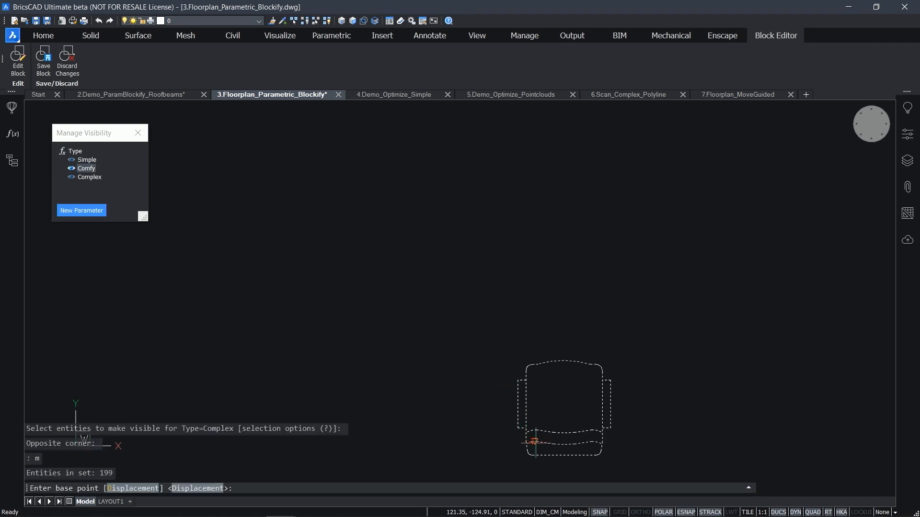
left_click(534, 455)
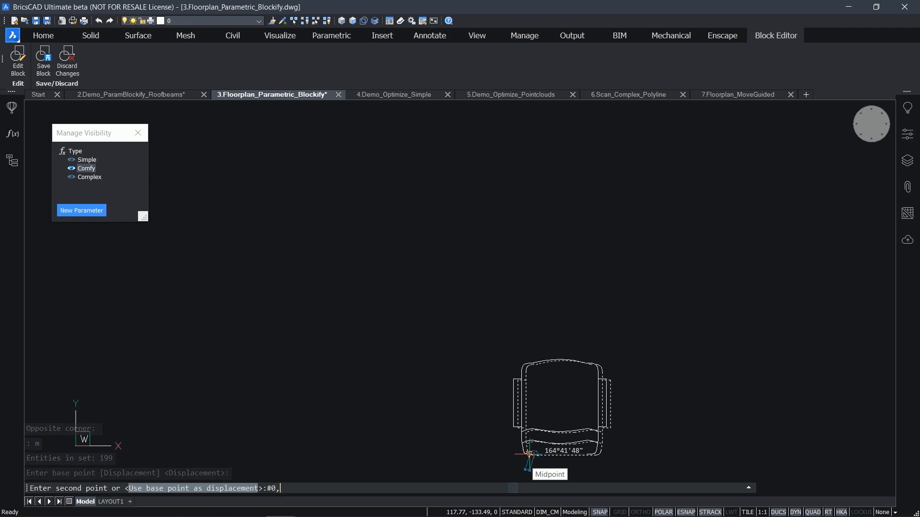
key("Return")
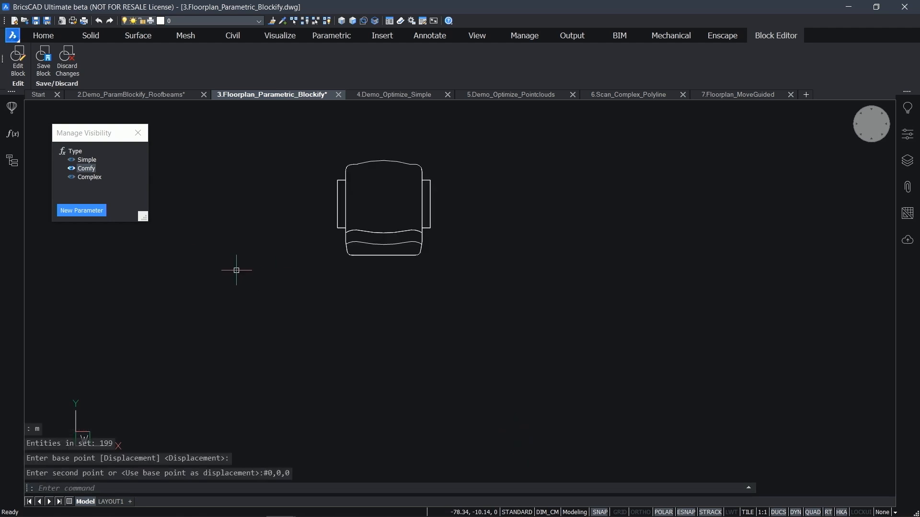
- Move the Complex chair by the left end of its backrest to 0,0,0 and save the block changes
left_click(88, 177)
left_click(479, 465)
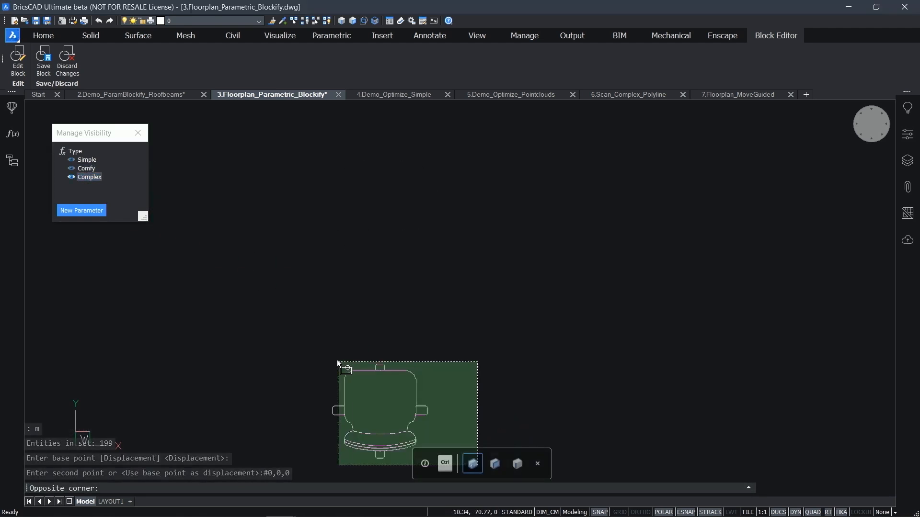
left_click(307, 344)
key("Escape")
left_click(353, 439)
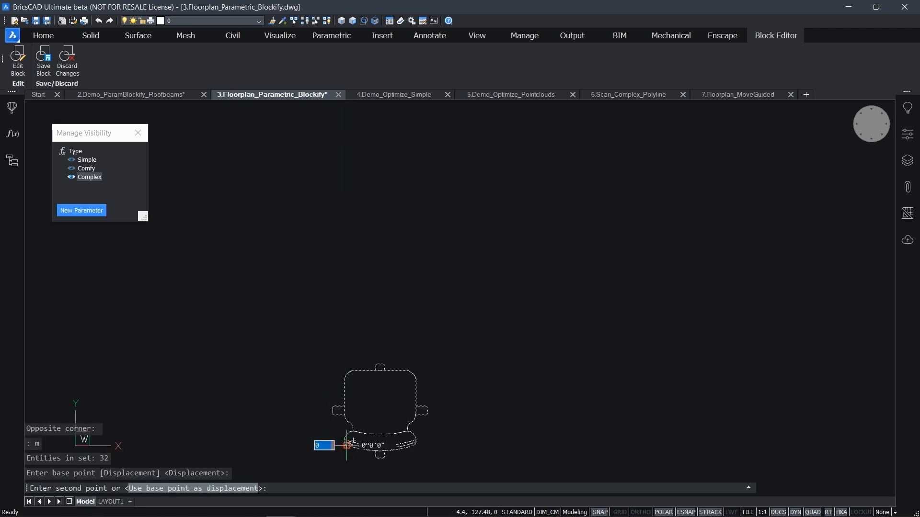
type("0,0,")
key("Return")
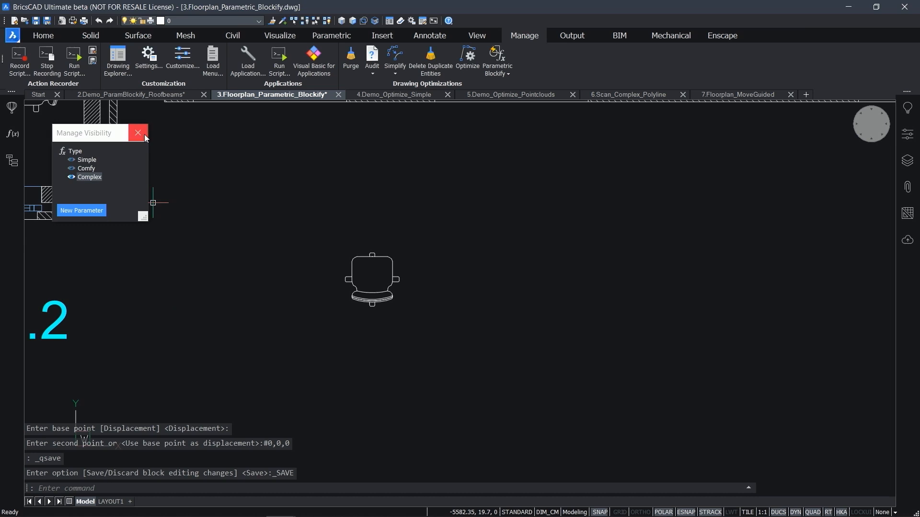
- Select the standalone chair block below the offices and display its properties
middle_click_drag(281, 303, 299, 314)
left_click(335, 312)
left_click(909, 140)
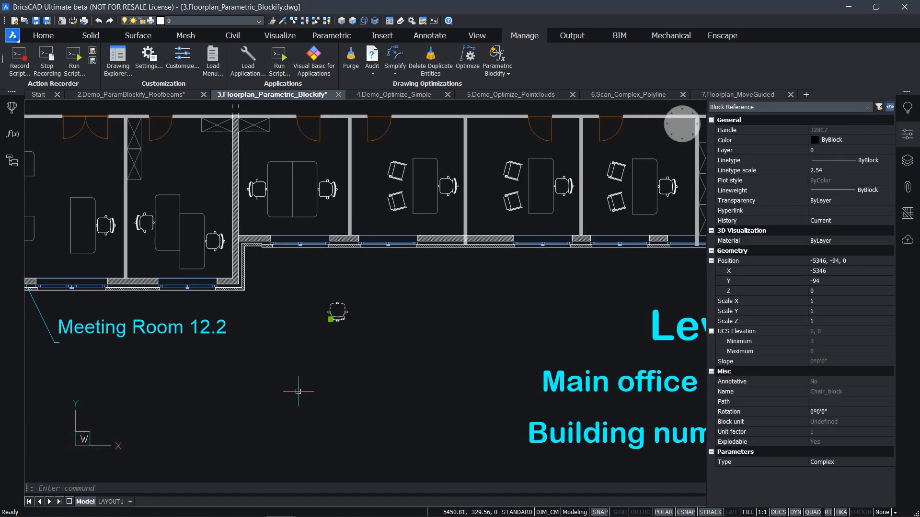
scroll(350, 337, "up", 3)
middle_click_drag(340, 322, 368, 406)
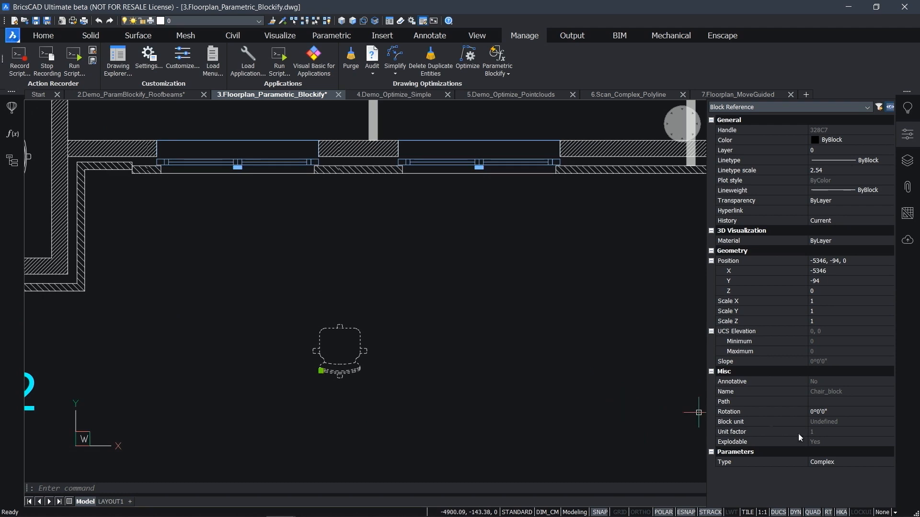
- Test the chair block's Type parameter by switching it to Comfy, Simple and back to Complex
left_click(834, 462)
left_click(829, 476)
left_click(830, 463)
left_click(828, 495)
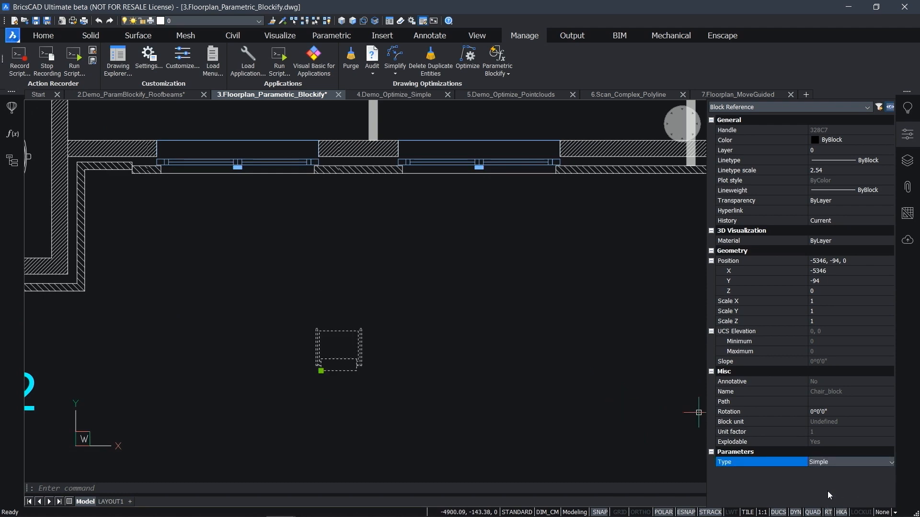
left_click(828, 465)
left_click(827, 465)
left_click(827, 465)
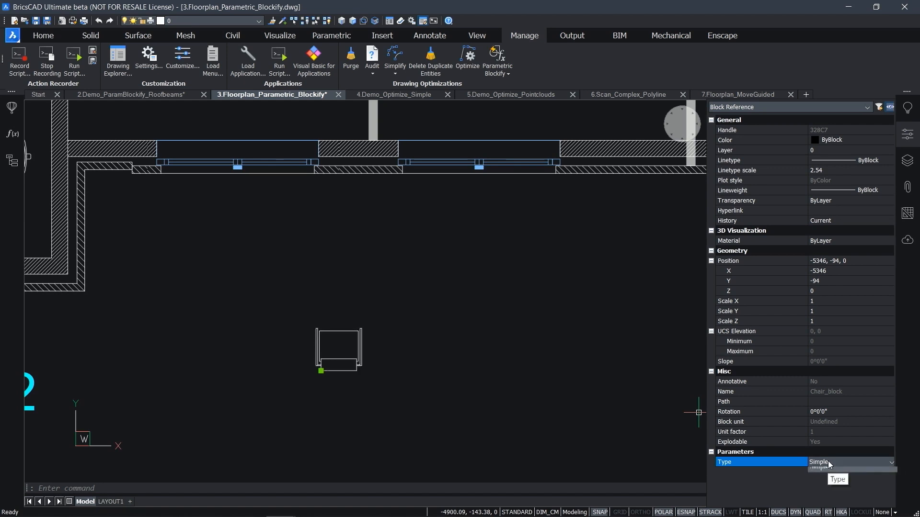
left_click(828, 484)
key("Escape")
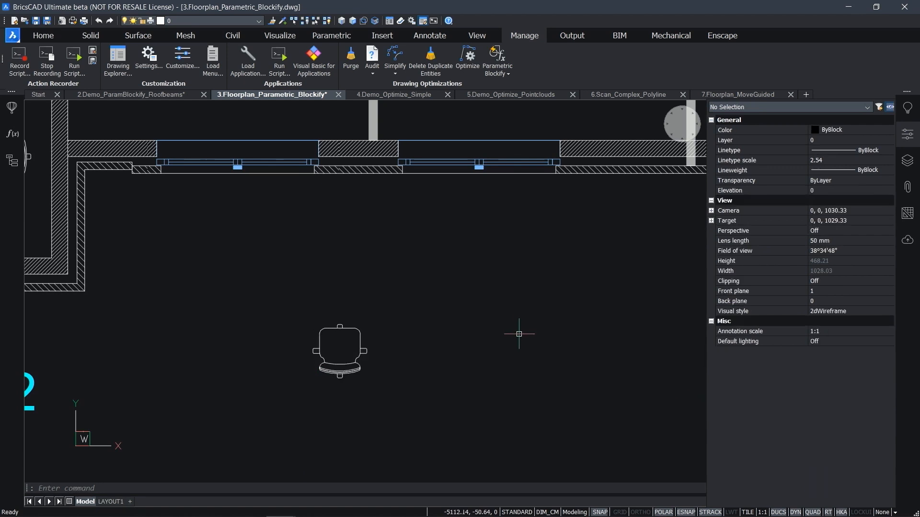
- Run Parametric Blockify with the standalone chair block as input and the entire drawing as search space
scroll(518, 328, "down", 3)
middle_click_drag(518, 328, 444, 348)
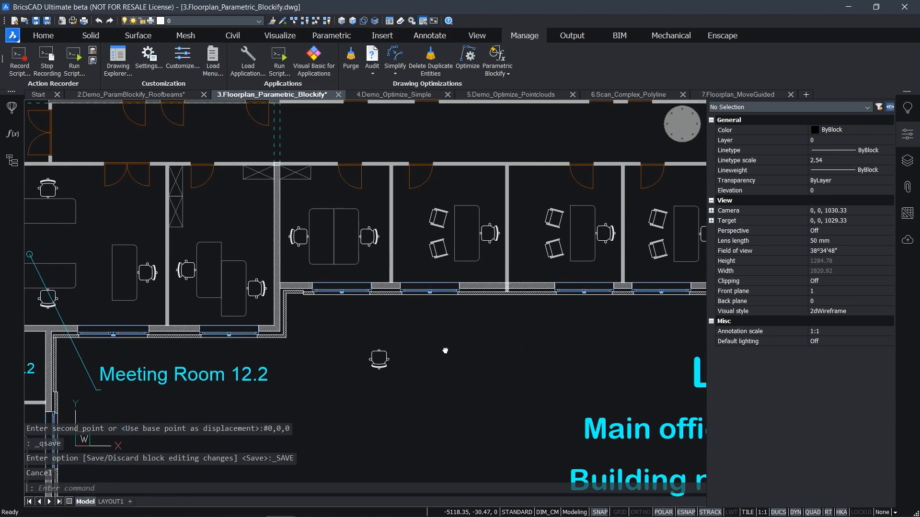
left_click(498, 58)
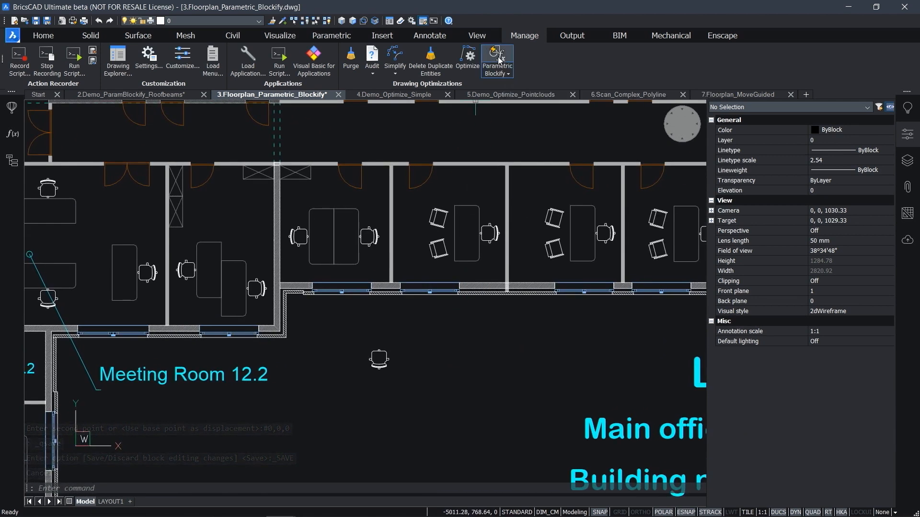
left_click(384, 350)
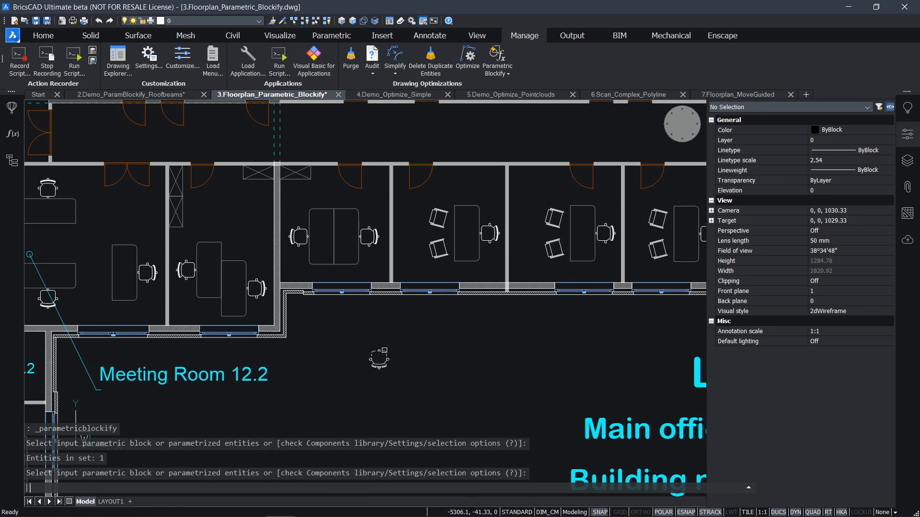
key("Return")
key("Return")
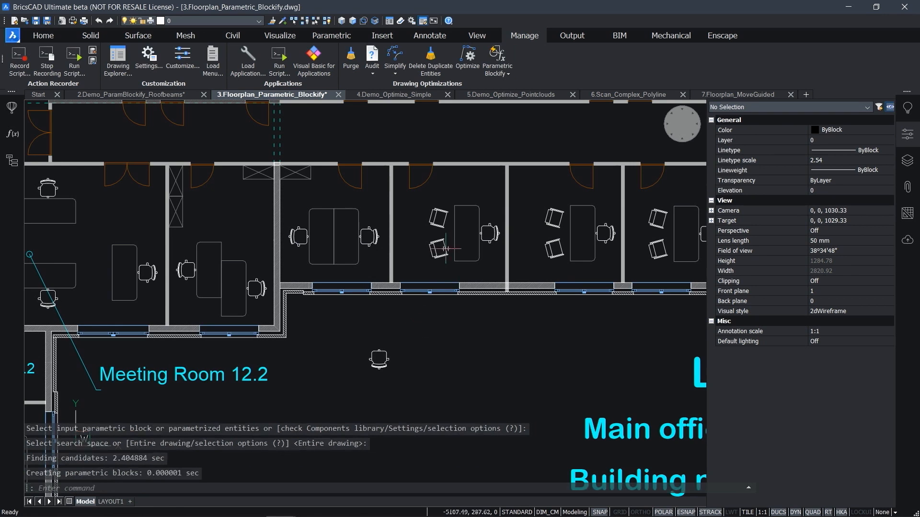
- Set the Type of the two visitor chairs beside the desk in the second office to Complex
scroll(325, 332, "down", 3)
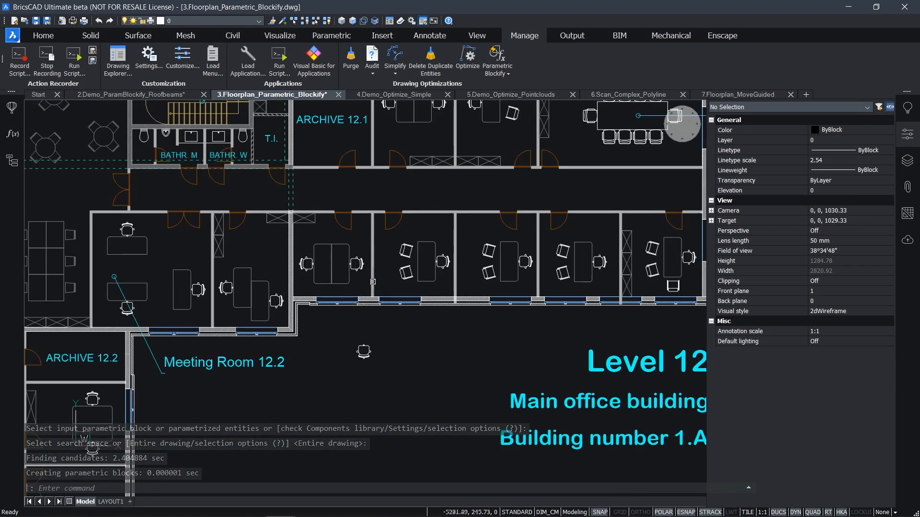
scroll(398, 276, "up", 8)
mouse_move(382, 257)
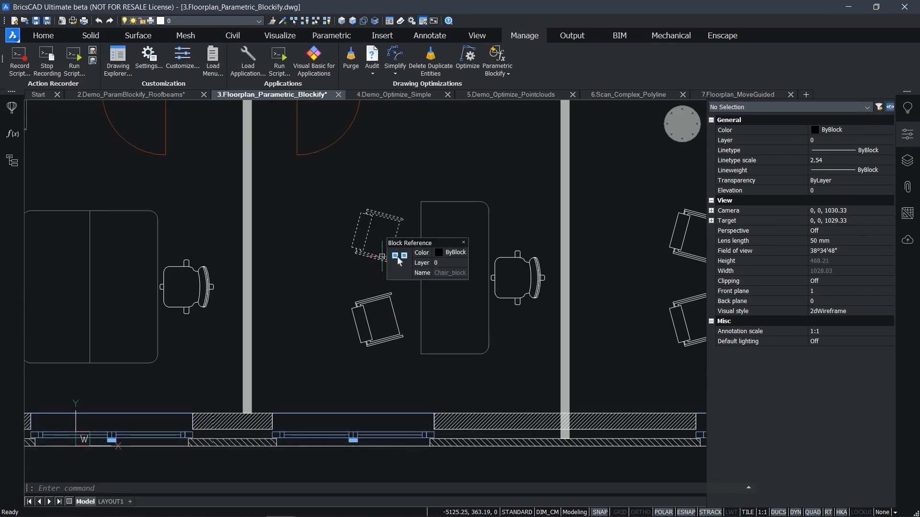
left_click_drag(410, 372, 349, 246)
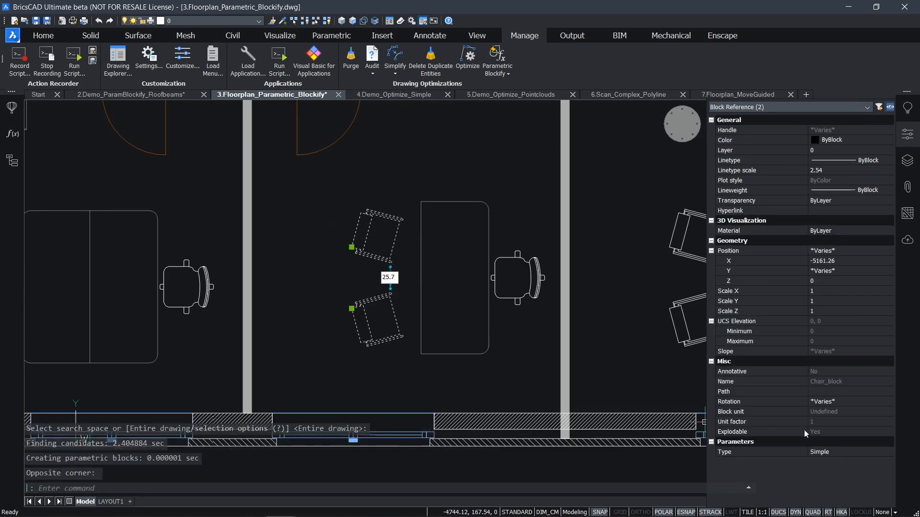
left_click(821, 453)
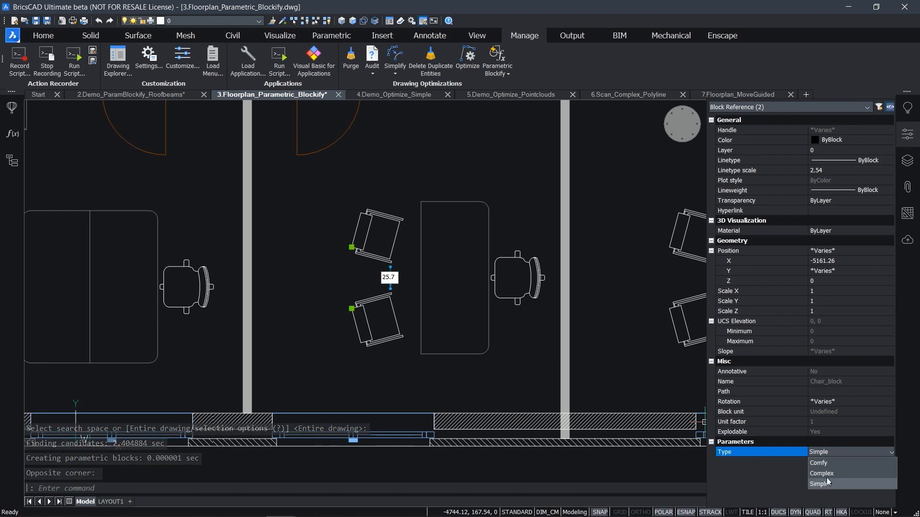
left_click(830, 473)
key("Escape")
- Set the Type of the four chairs along the left side of the Meeting Room 12.3 table to Simple
scroll(393, 331, "down", 5)
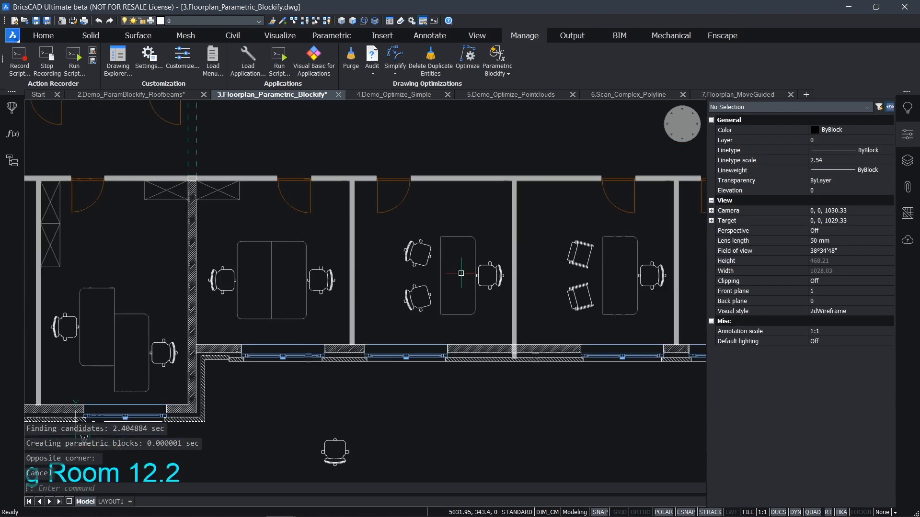
middle_click_drag(393, 331, 545, 171)
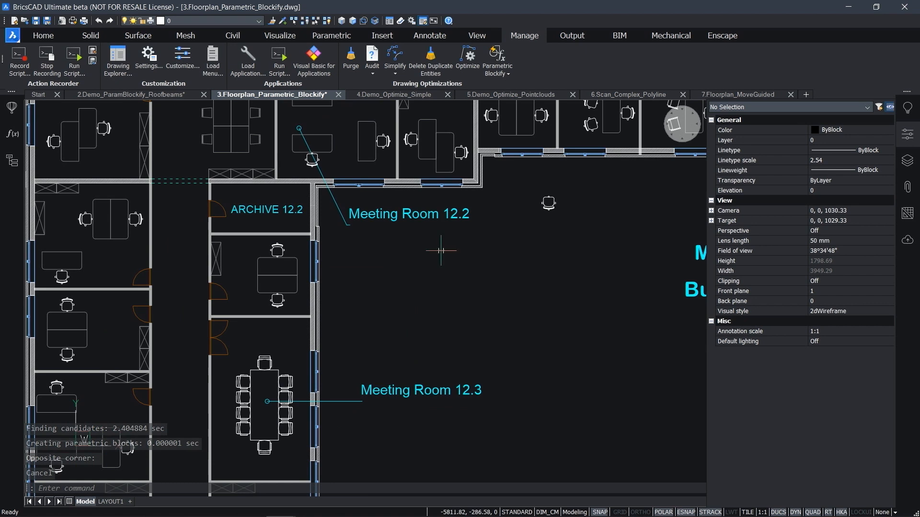
middle_click_drag(385, 313, 498, 197)
scroll(408, 229, "up", 5)
left_click(268, 370)
left_click(248, 203)
left_click(844, 453)
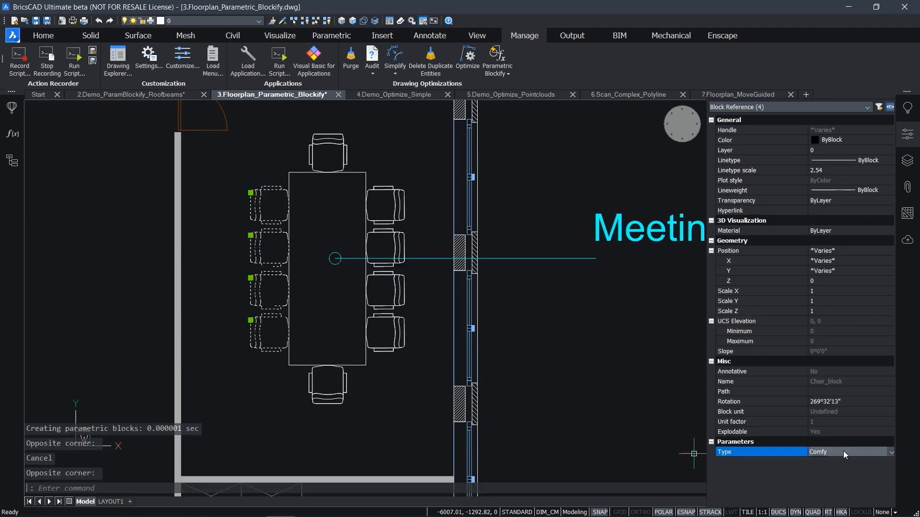
left_click(844, 452)
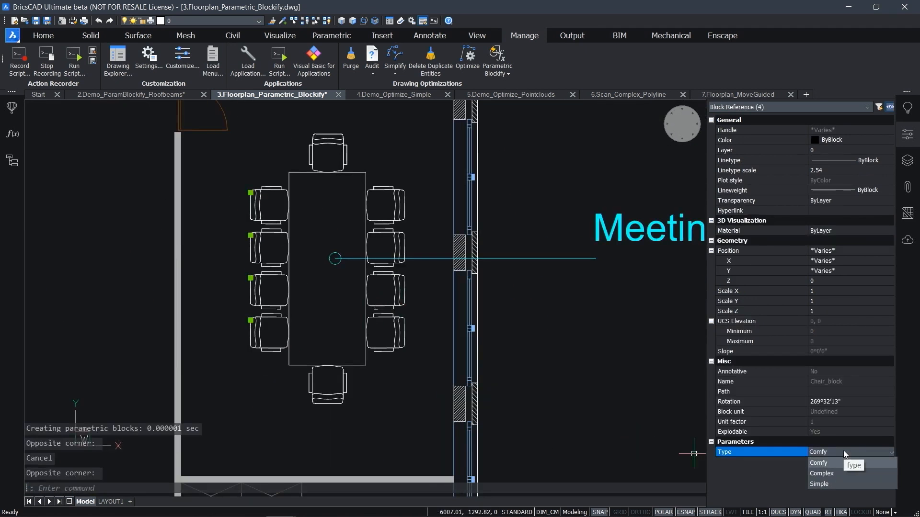
left_click(829, 484)
key("Escape")
- Set the Type of the two chairs at the ends of the Meeting Room 12.3 table to Complex
left_click(375, 410)
left_click(294, 382)
left_click(292, 381)
key("Escape")
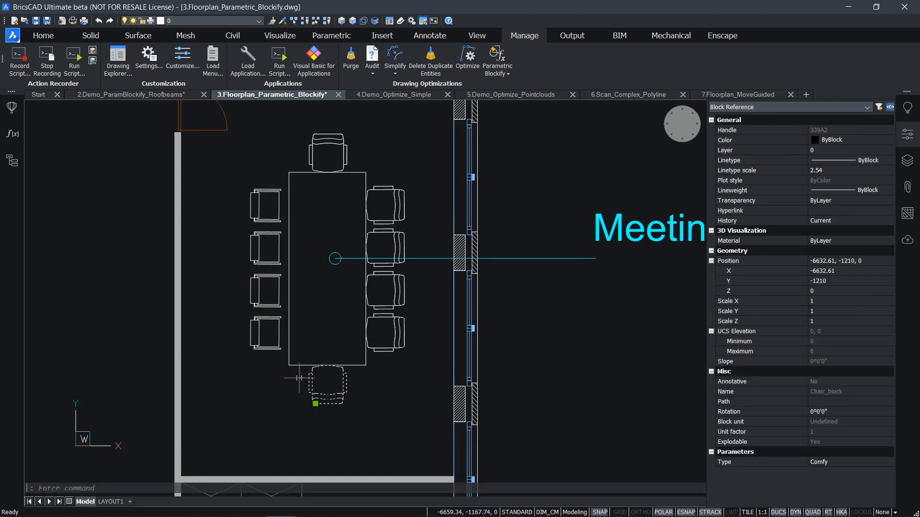
left_click(344, 159)
left_click(865, 454)
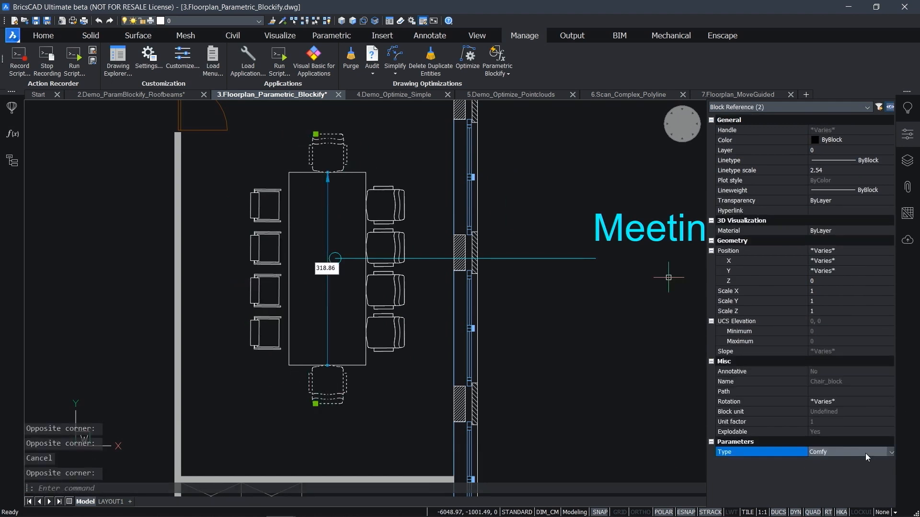
left_click(865, 453)
left_click(847, 474)
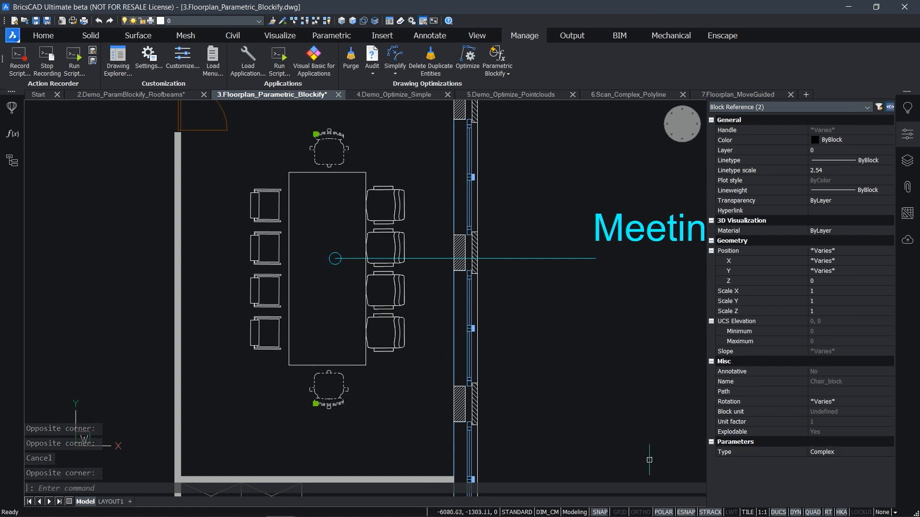
key("Escape")
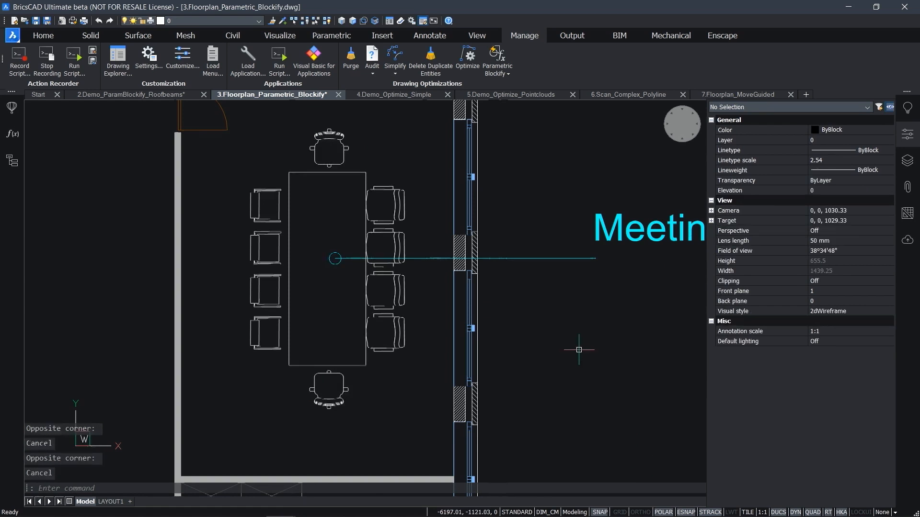
- Switch to the 4.Demo_Optimize_Simple drawing and hide the properties
scroll(579, 350, "down", 5)
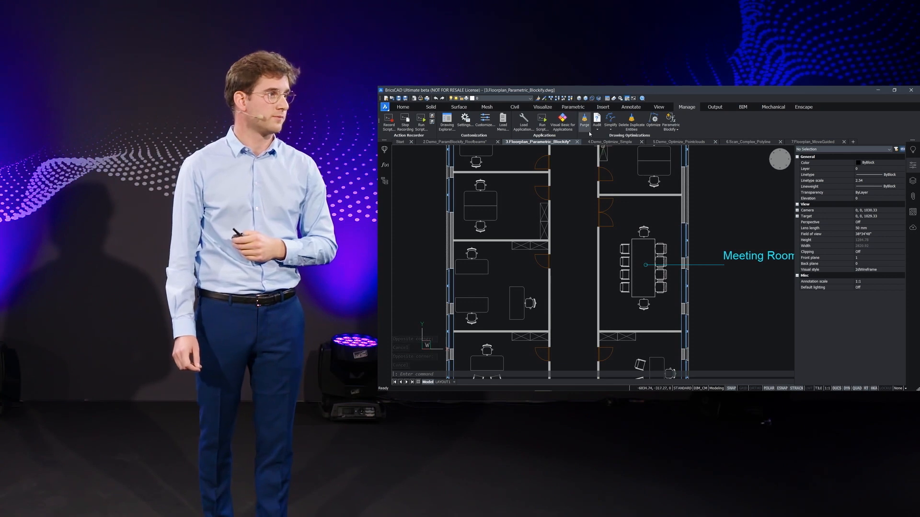
left_click(609, 142)
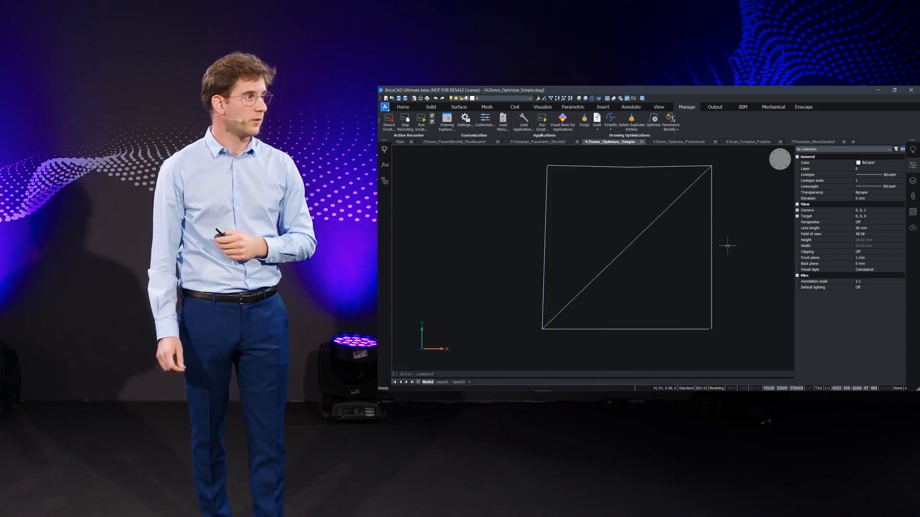
key("ctrl+1")
middle_click_drag(733, 245, 715, 259)
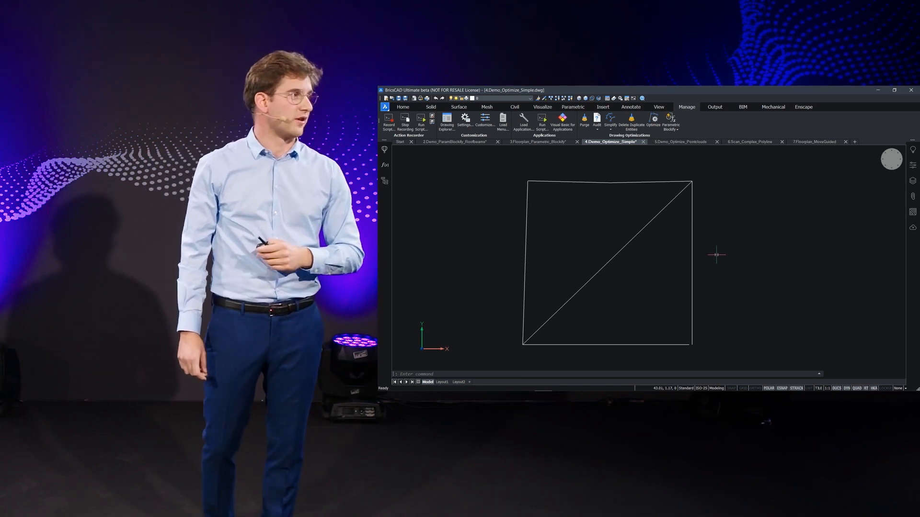
- Check how the bottom and right lines meet at the square's lower-right corner by selecting both
middle_click_drag(677, 294, 614, 242)
scroll(642, 299, "up", 4)
left_click_drag(643, 300, 527, 240)
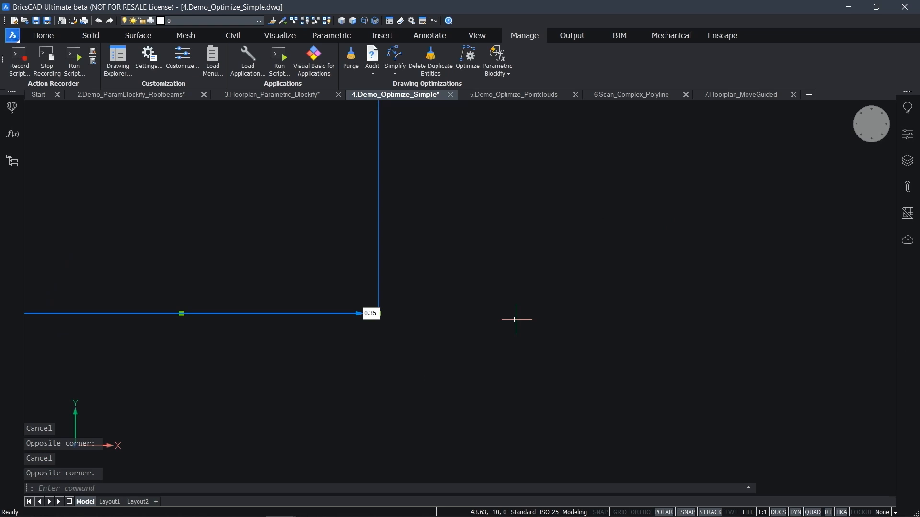
key("Escape")
- Check how the left and top lines meet at the square's upper-left corner by selecting both
scroll(294, 206, "down", 4)
middle_click_drag(294, 205, 418, 387)
scroll(298, 228, "up", 2)
left_click_drag(257, 197, 201, 169)
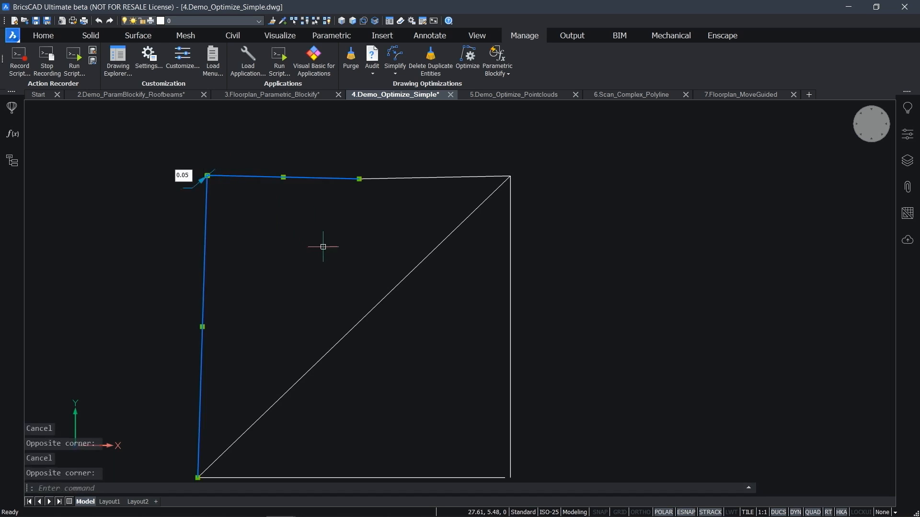
key("Escape")
- Inspect the start and end point Y coordinates of the left half of the square's top edge
left_click_drag(316, 205, 283, 156)
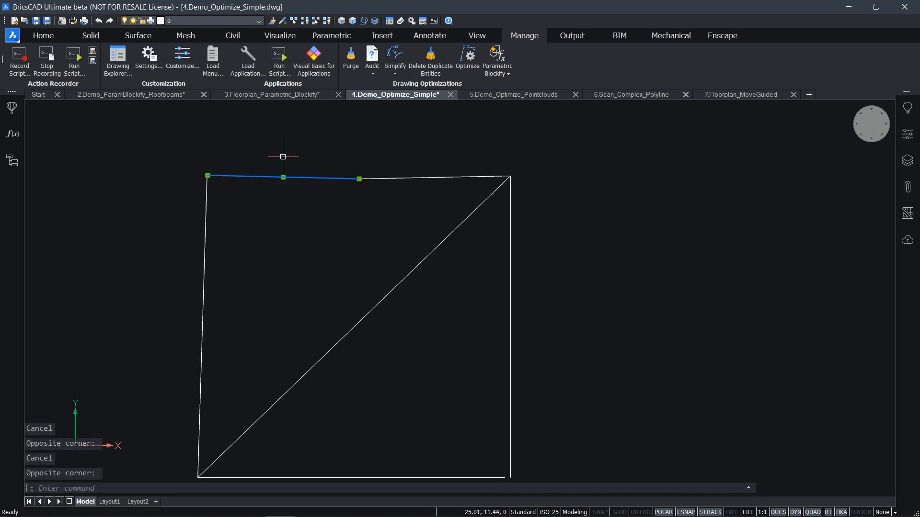
left_click(908, 144)
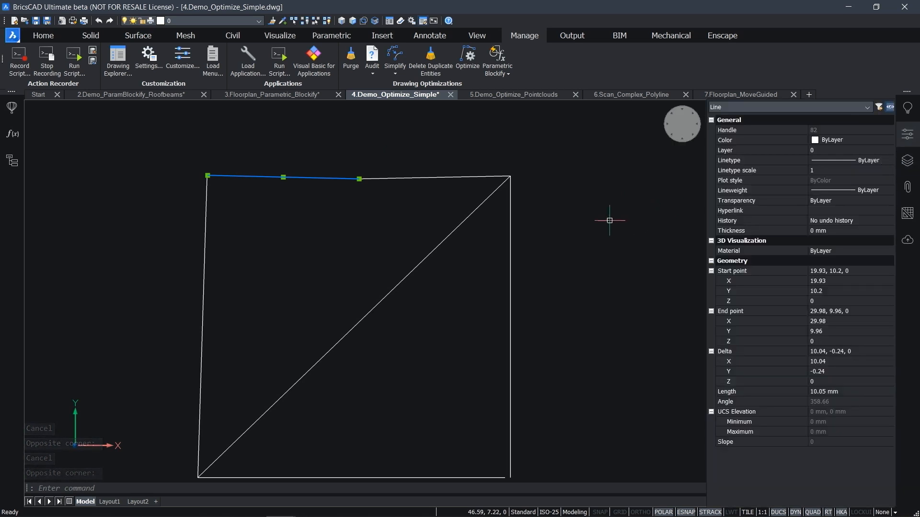
middle_click_drag(609, 223, 560, 202)
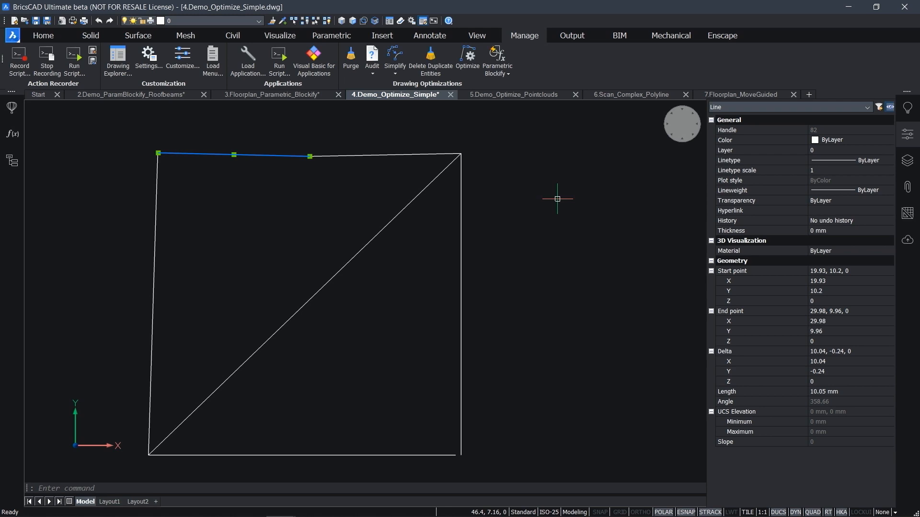
left_click(842, 332)
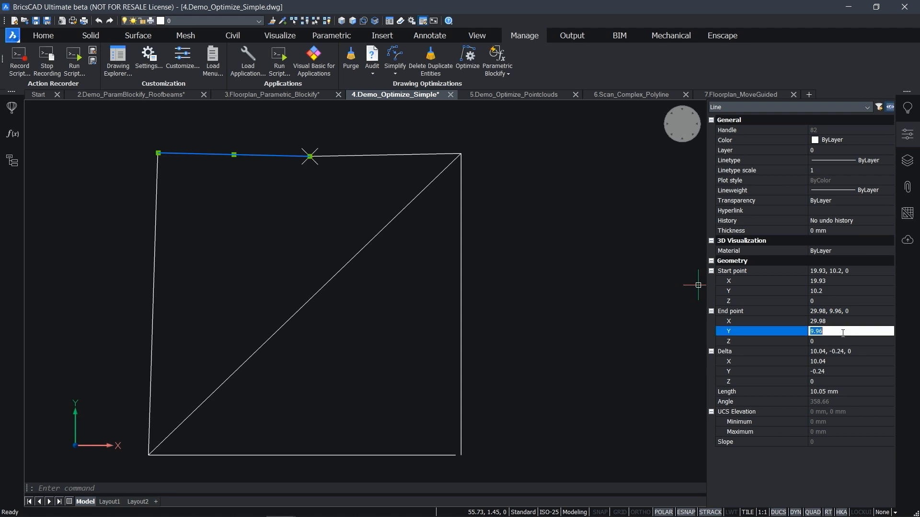
left_click(837, 292)
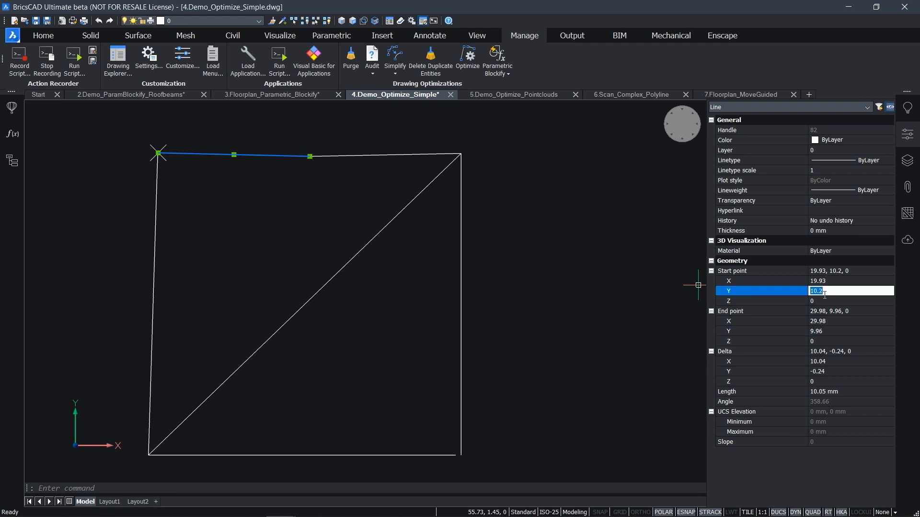
key("Escape")
- Inspect the start and end point Y coordinates of the top edge's right half, and close the properties
left_click_drag(394, 176, 371, 148)
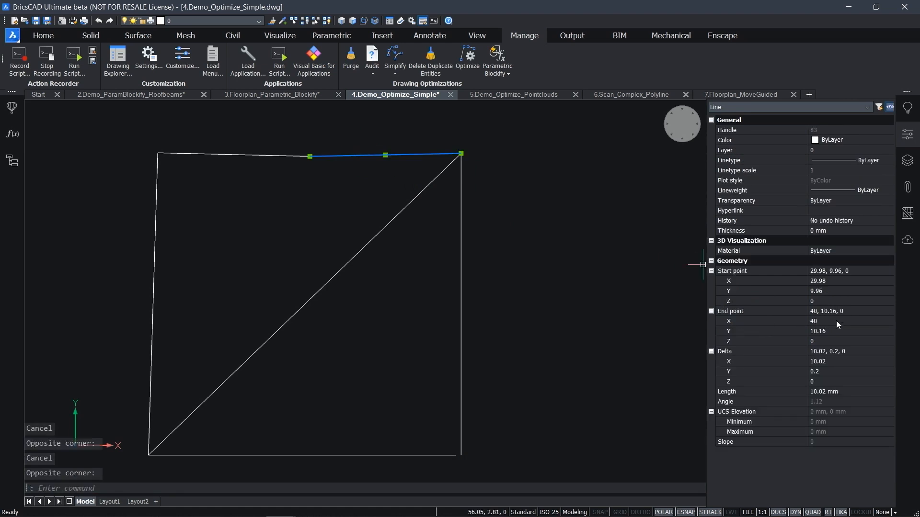
left_click(837, 294)
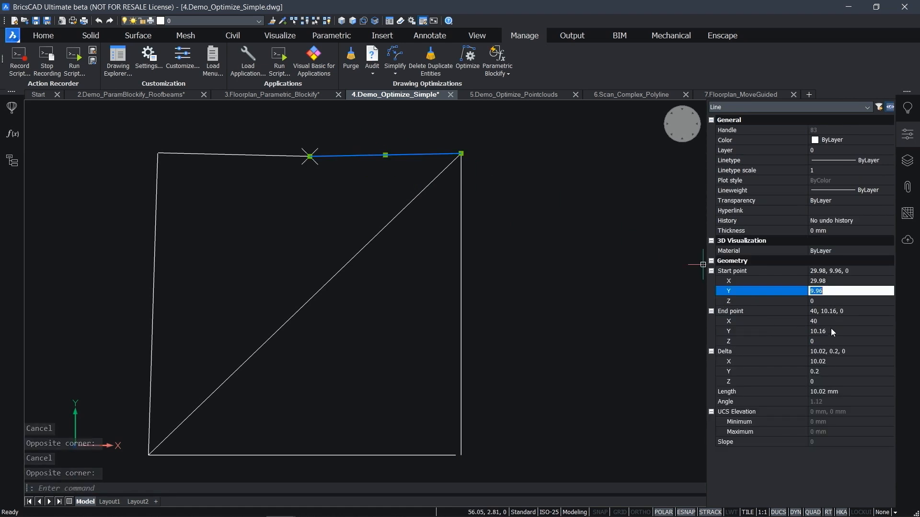
left_click(832, 330)
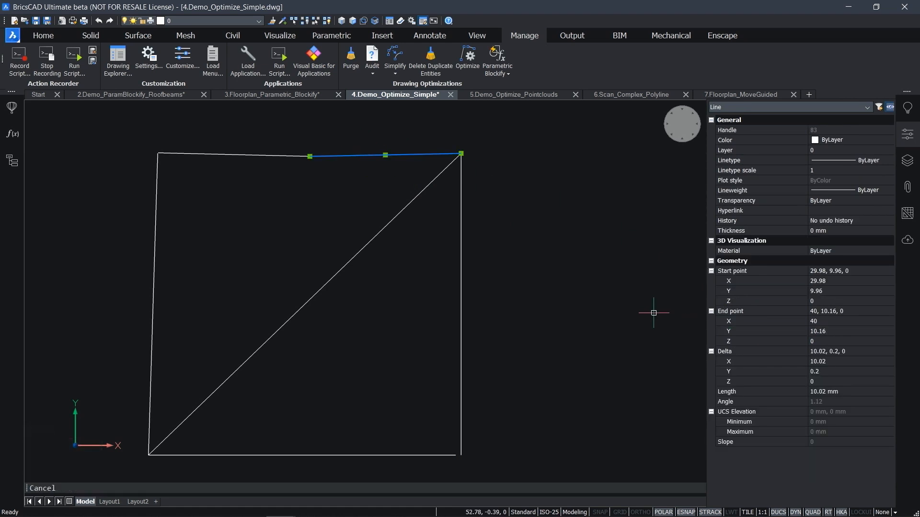
key("Escape")
left_click(907, 135)
middle_click_drag(557, 272, 523, 262)
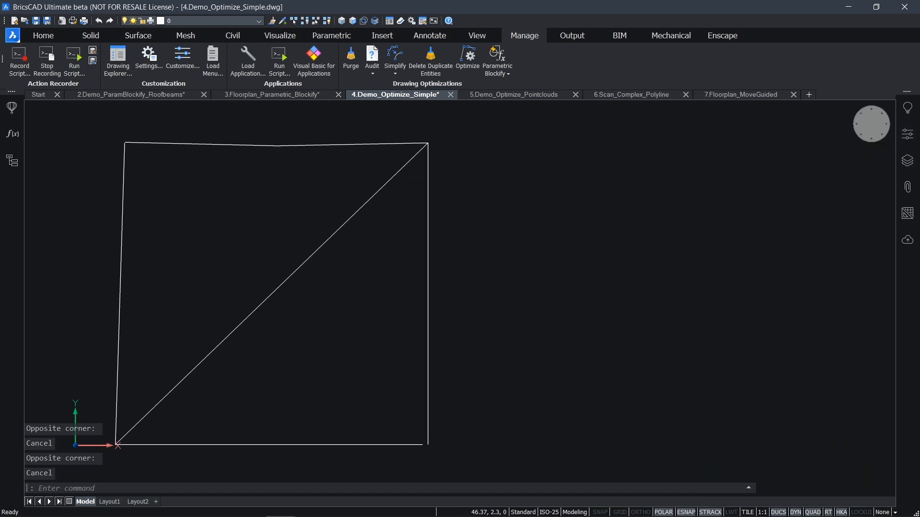
- Start optimizing 2D lines and pick all lines of the square in the drawing as the line source
left_click(468, 55)
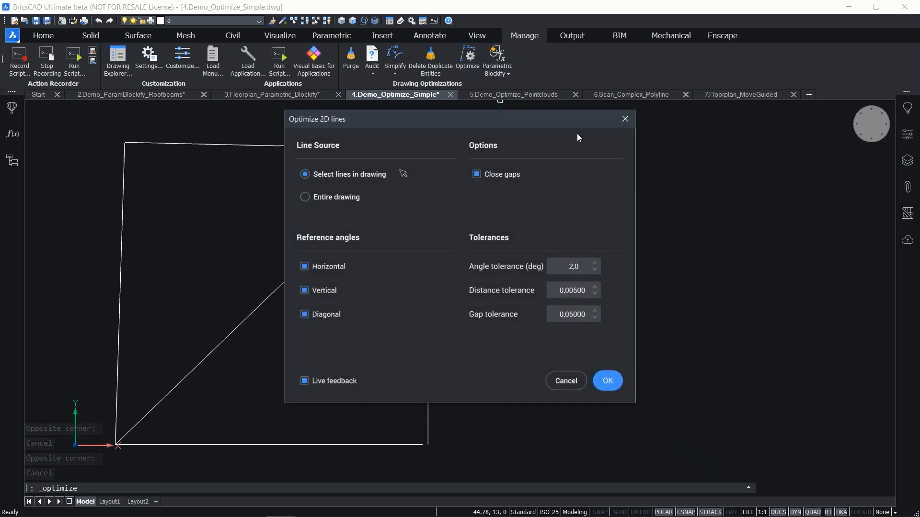
left_click_drag(604, 152, 758, 152)
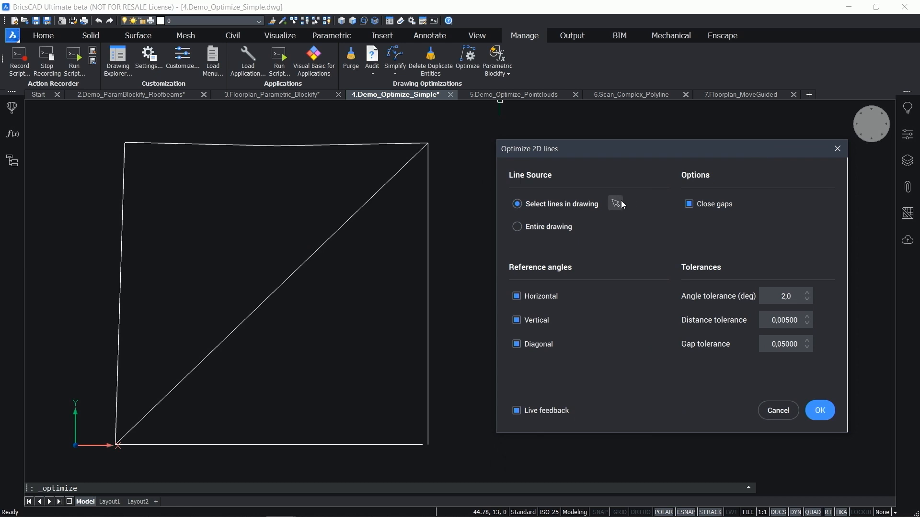
left_click(616, 203)
left_click(455, 458)
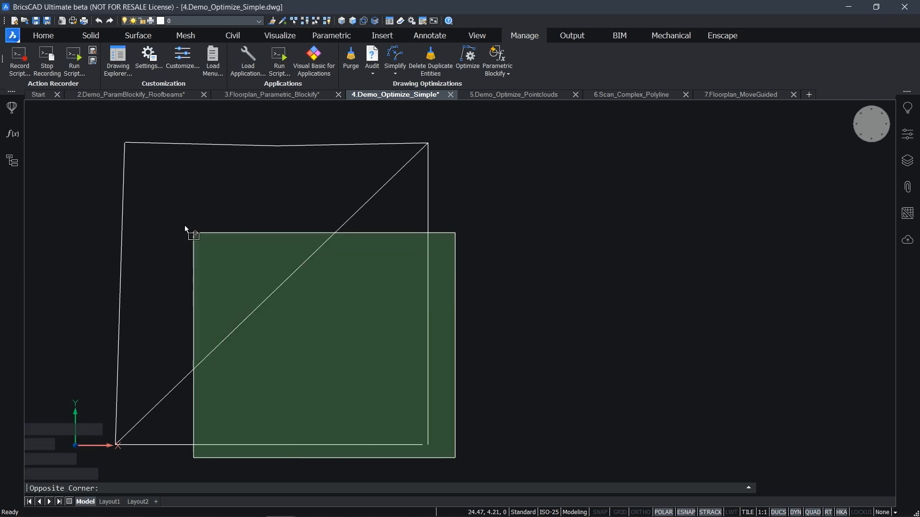
left_click(83, 123)
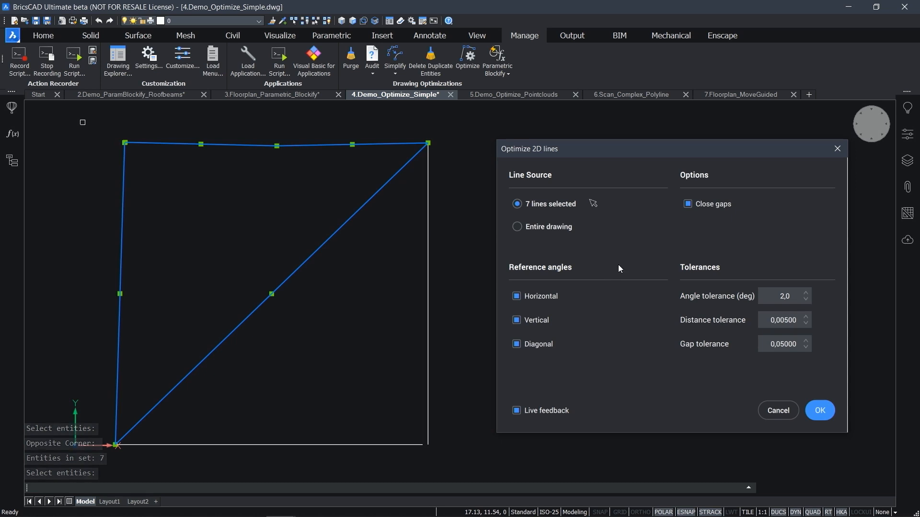
- Turn the close gaps option and the horizontal, vertical and diagonal reference angles off and on again one by one to preview their effect
left_click(688, 204)
left_click(689, 204)
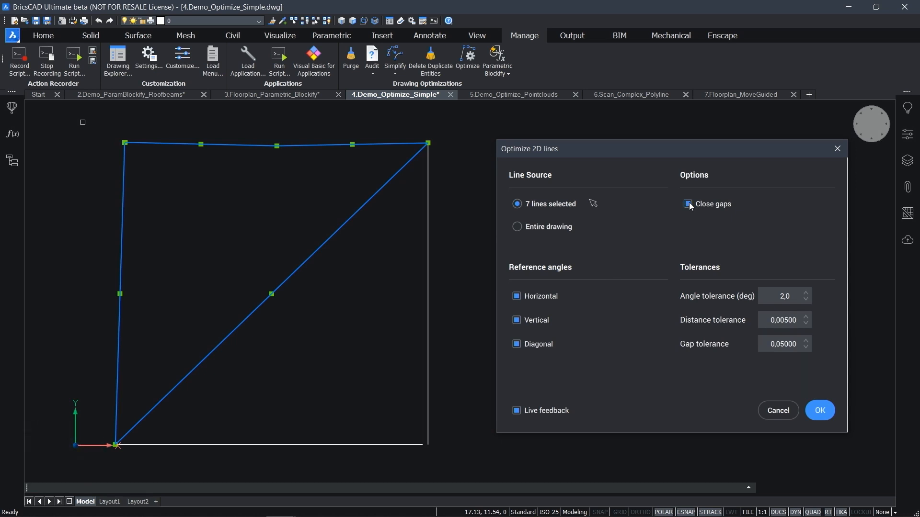
left_click(516, 298)
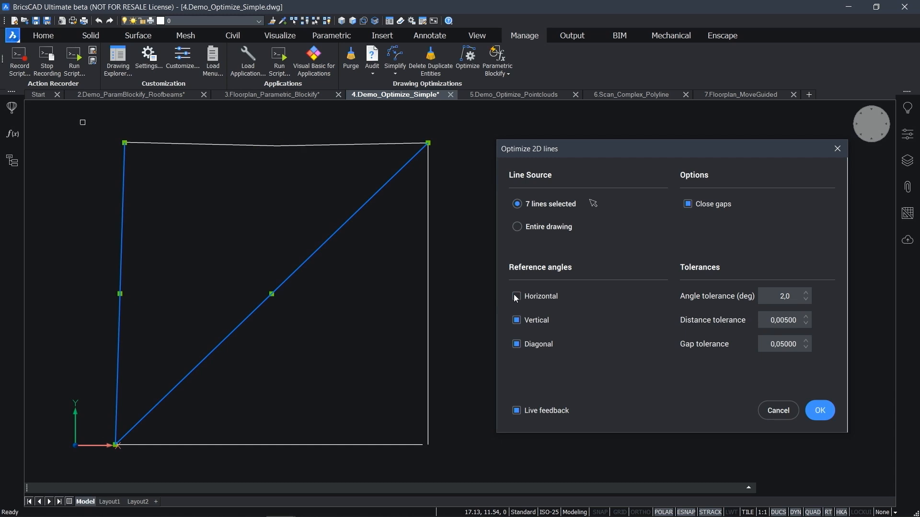
left_click(516, 297)
left_click(522, 323)
left_click(521, 321)
left_click(516, 346)
left_click(516, 346)
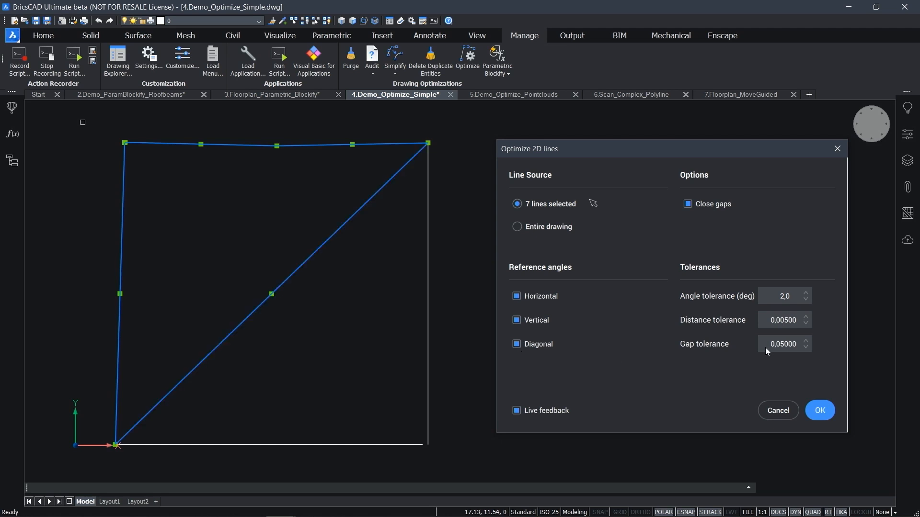
- Lower the angle tolerance to 0,9 degrees to preview which lines are affected, and restore it to 2,0
left_click(806, 300)
left_click(806, 300)
left_click(807, 300)
left_click(807, 299)
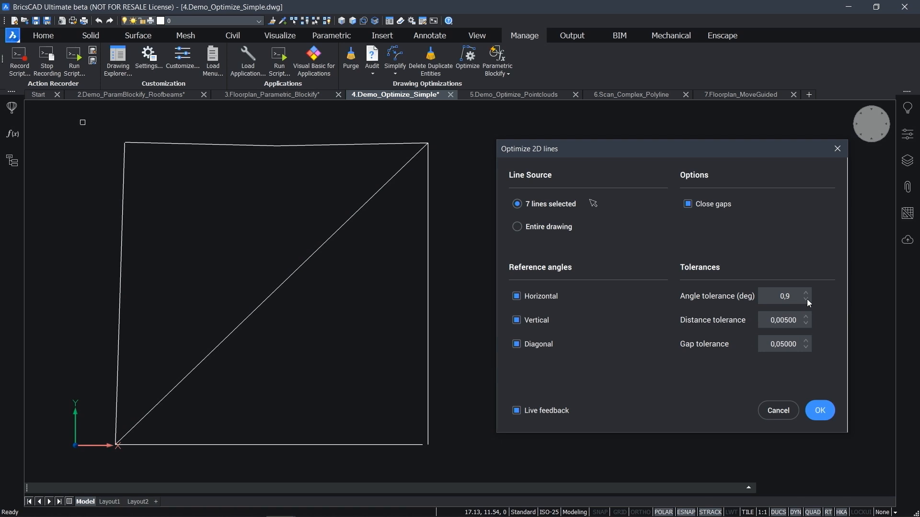
left_click(807, 293)
left_click(808, 293)
left_click(807, 293)
left_click(807, 293)
left_click(806, 292)
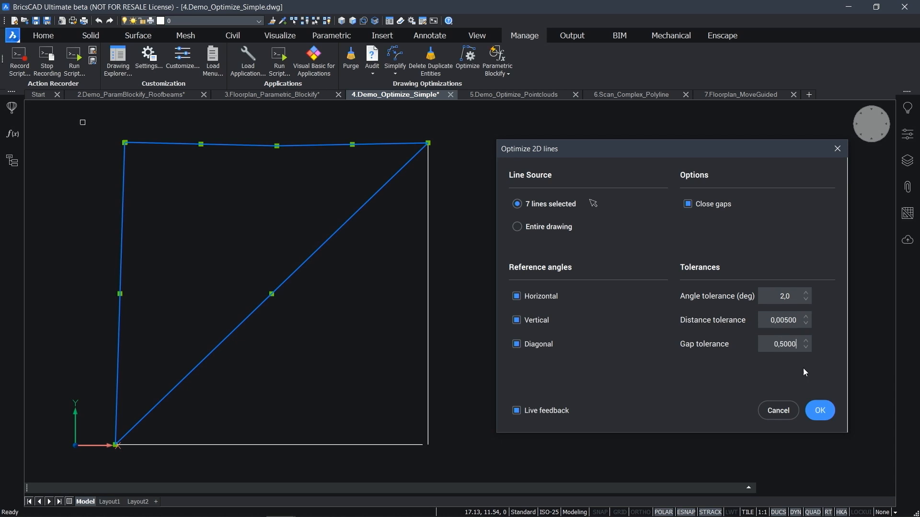
- Set the gap tolerance to 0,5000 and apply the optimization to the selected lines
left_click(823, 415)
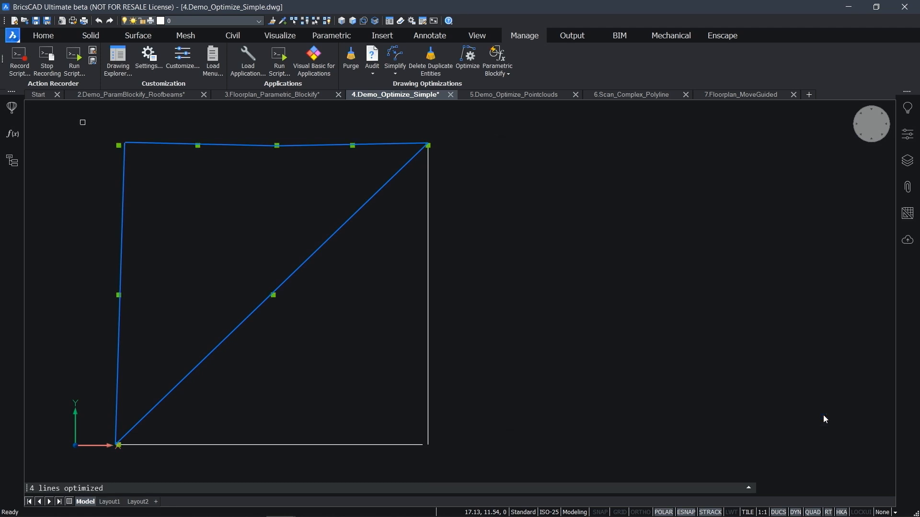
- Check the optimized lower-right corner of the square by selecting its bottom and right lines
middle_click_drag(507, 332, 618, 337)
middle_click_drag(601, 389, 596, 319)
scroll(542, 379, "up", 5)
left_click(528, 399)
left_click(399, 320)
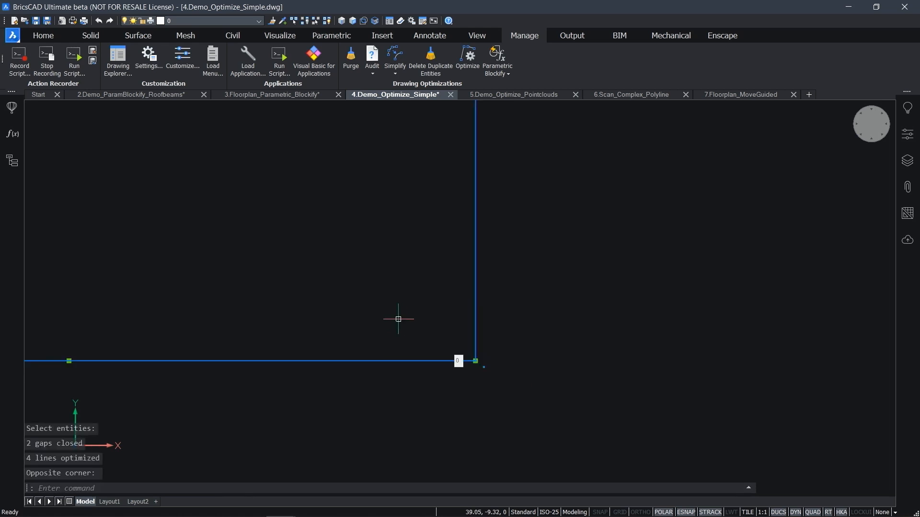
key("Escape")
scroll(390, 294, "down", 5)
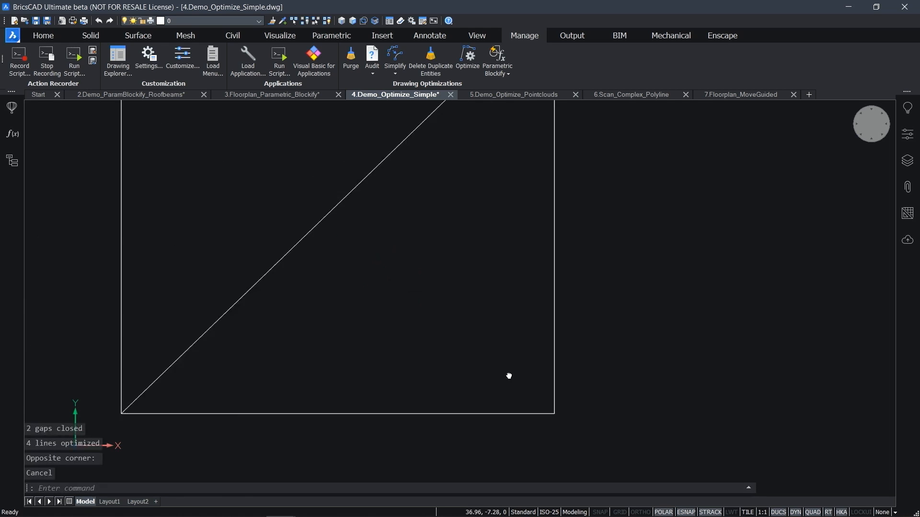
- Check the optimized upper-left corner of the square by selecting the lines that meet there
middle_click_drag(413, 233, 430, 323)
left_click(317, 225)
left_click(274, 192)
key("Escape")
- Inspect the start and end point Y coordinates of the optimized top edge's left half, and close the properties
left_click(460, 223)
left_click(395, 162)
left_click(907, 134)
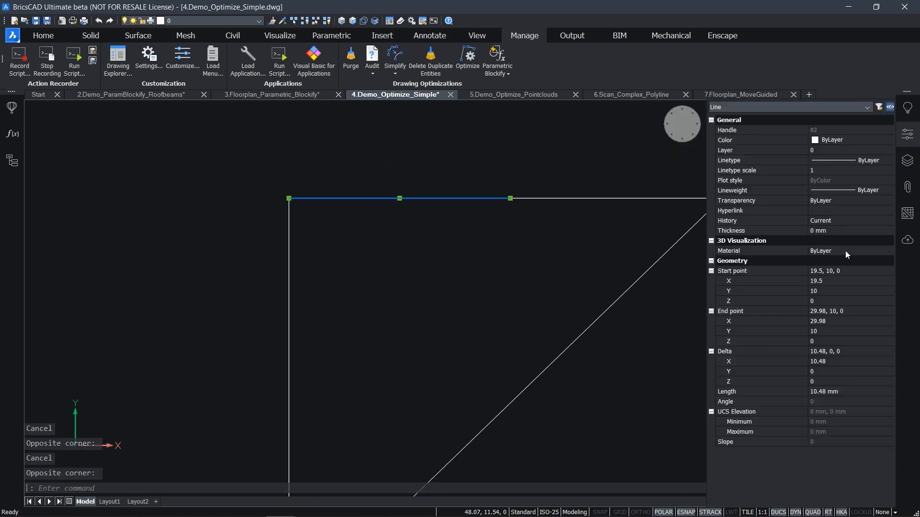
left_click(832, 292)
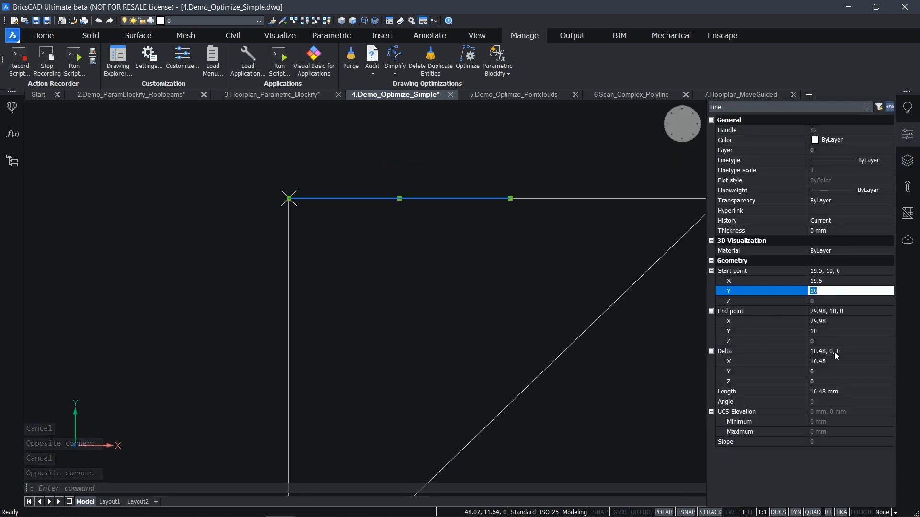
left_click(831, 331)
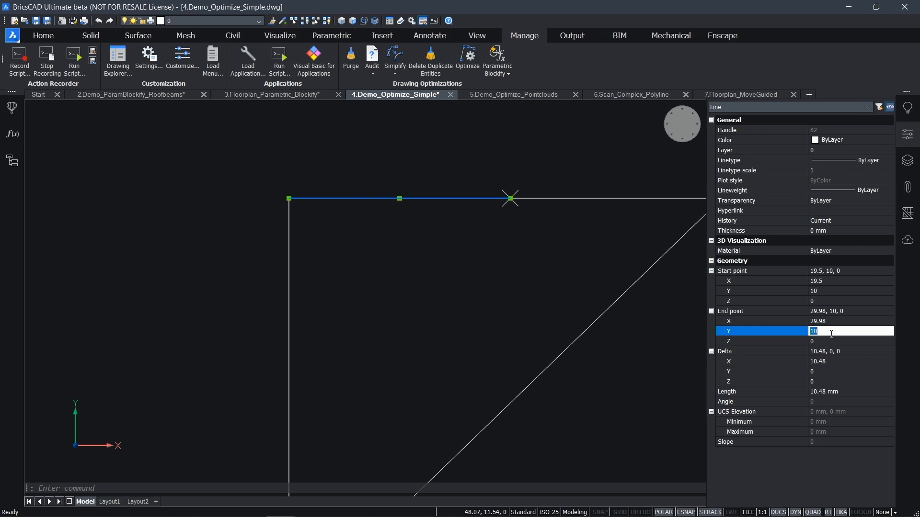
left_click(907, 134)
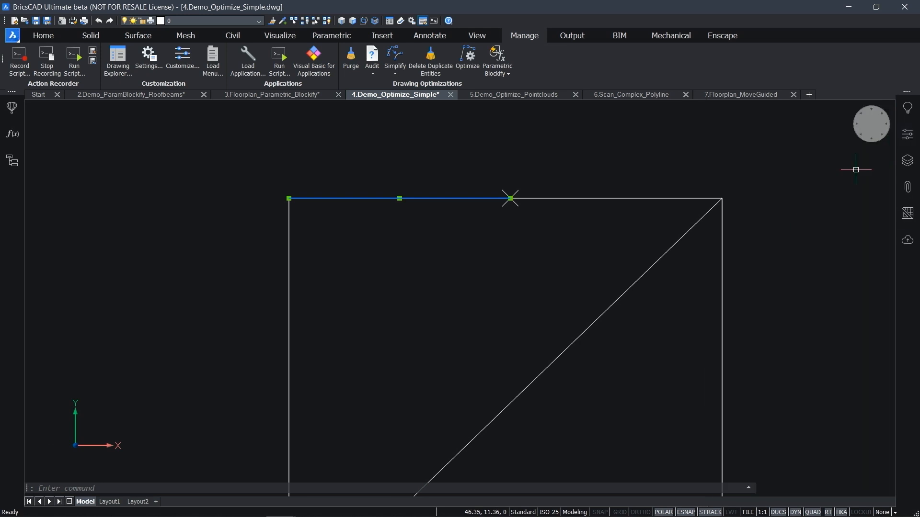
key("Escape")
scroll(770, 233, "down", 2)
middle_click_drag(793, 255, 656, 192)
- Switch to the 5.Demo_Optimize_Pointclouds drawing and show the whole floor plan
left_click(485, 96)
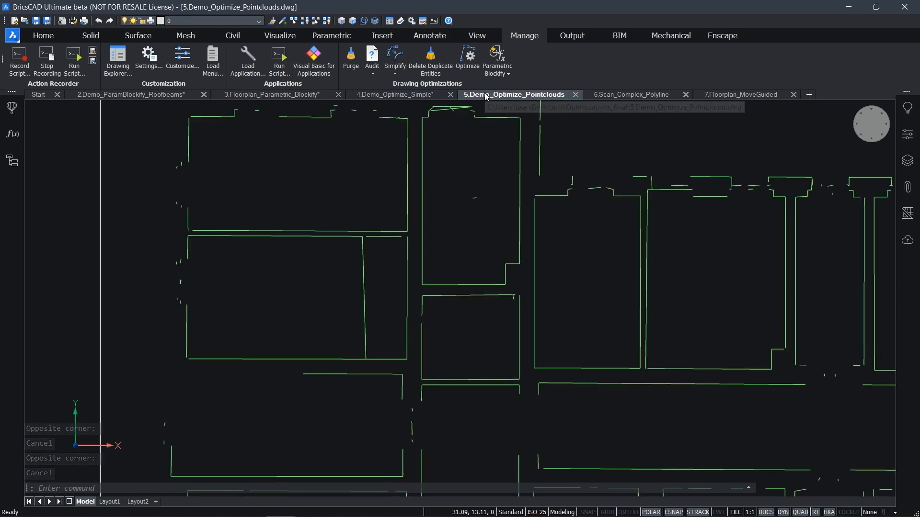
scroll(664, 267, "down", 2)
middle_click_drag(664, 268, 440, 244)
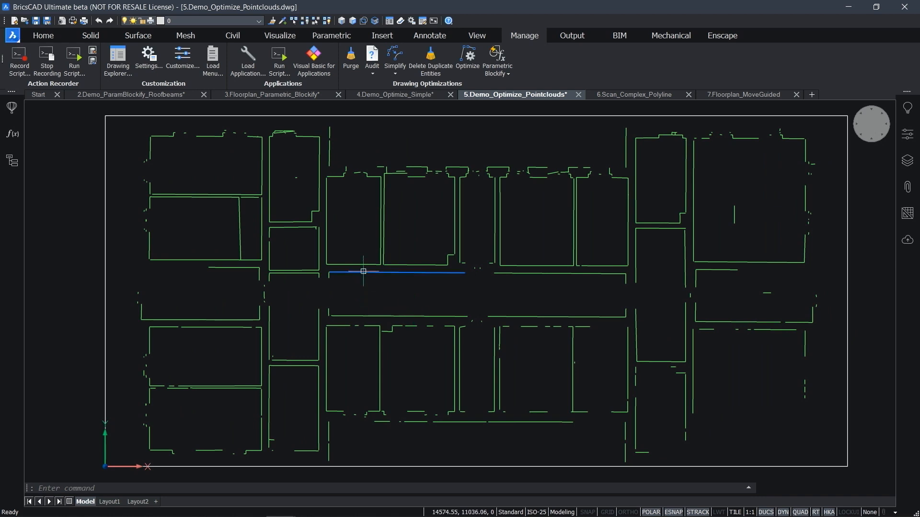
- Check how the vertical and horizontal wall lines meet at a room's lower-left corner above the corridor by selecting both
scroll(426, 263, "up", 5)
left_click(482, 244)
left_click(463, 223)
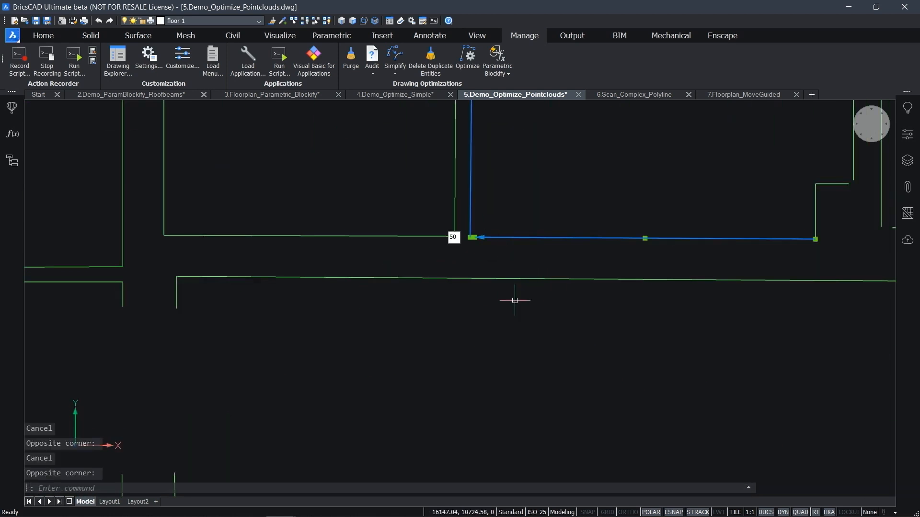
key("Escape")
scroll(448, 305, "down", 3)
- Check the gap between the two horizontal wall line pieces above the corridor's right part by selecting both
mouse_move(560, 327)
middle_mouse_down()
mouse_move(372, 273)
mouse_move(336, 276)
middle_mouse_up()
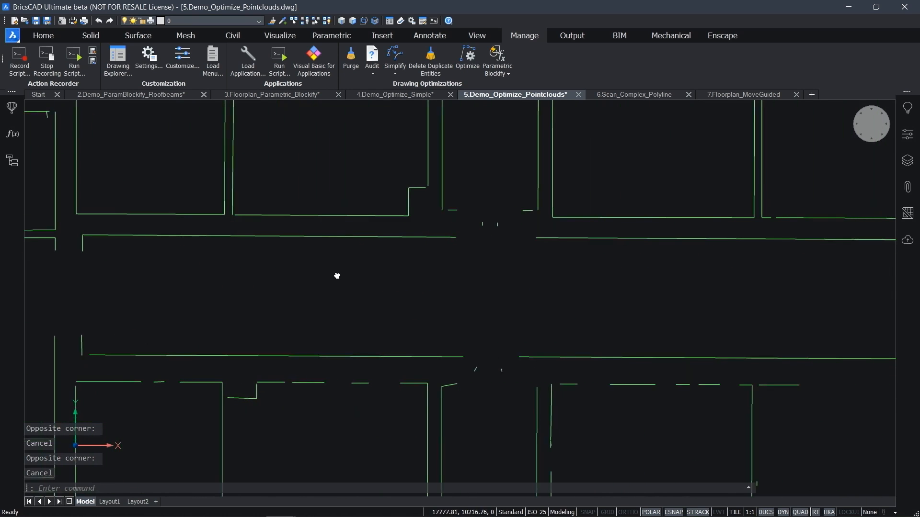
left_click(764, 220)
left_click(776, 217)
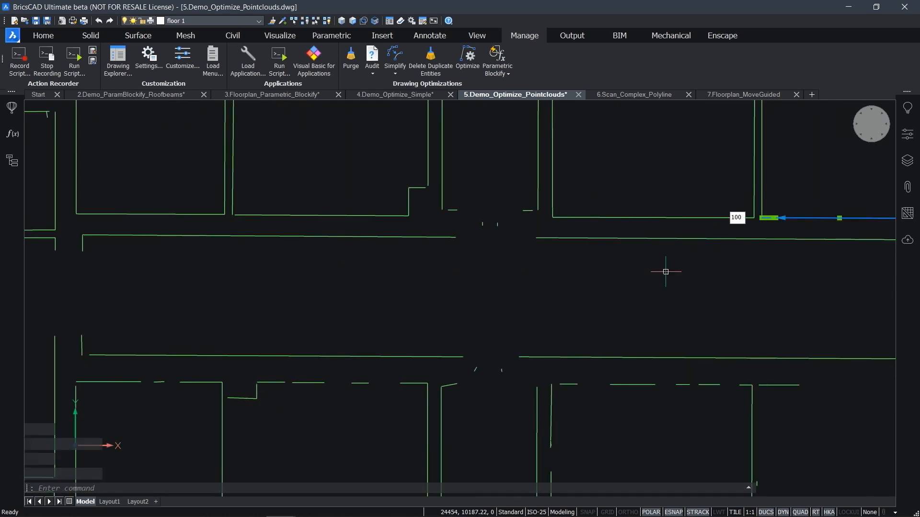
key("Escape")
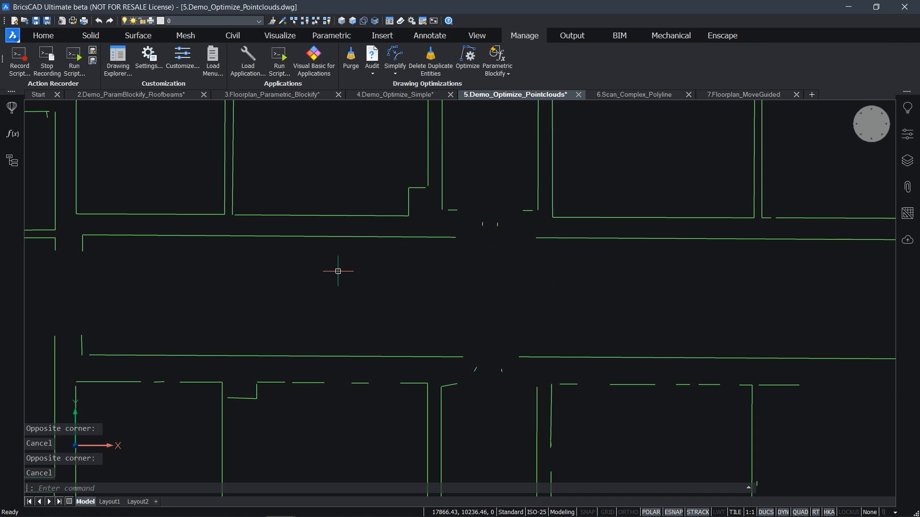
- Try to start a BIMQUICKDRAW room near the upper-left corner of the unoptimized corridor
middle_click_drag(341, 274, 398, 272)
scroll(334, 273, "down", 2)
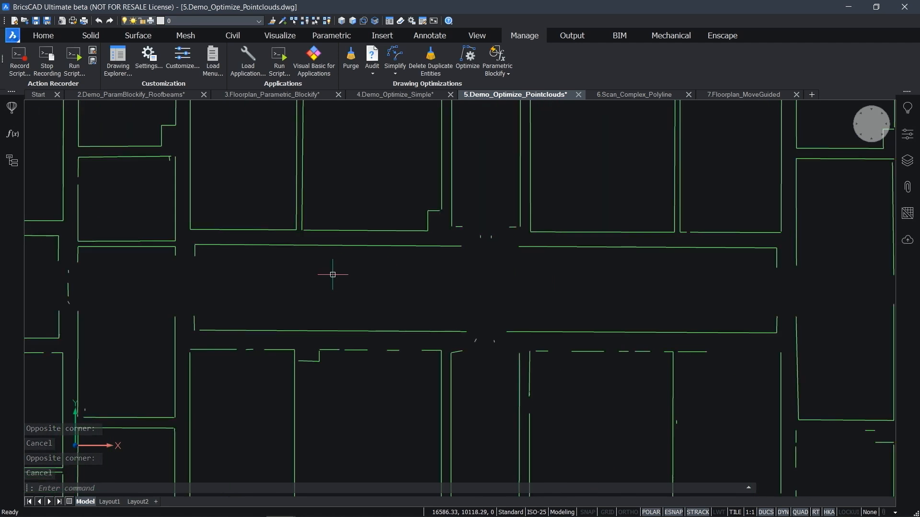
middle_click_drag(324, 281, 390, 291)
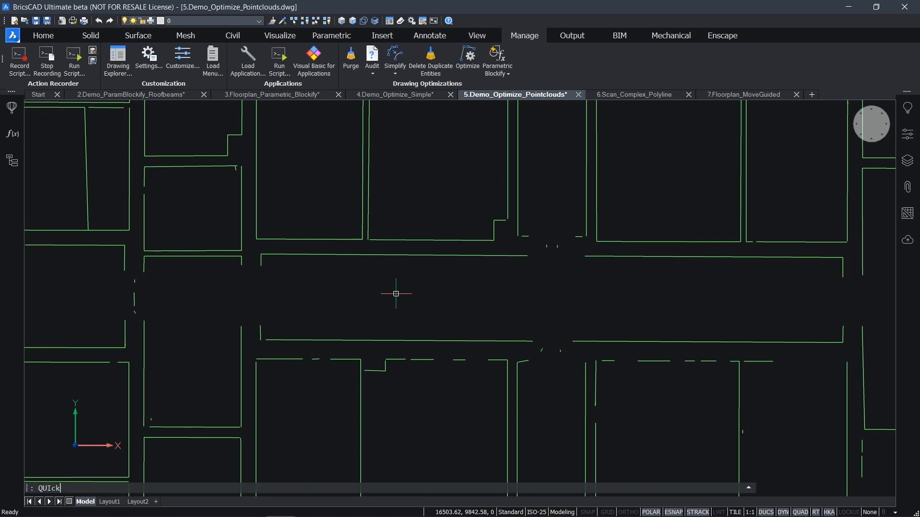
type("d")
key("Return")
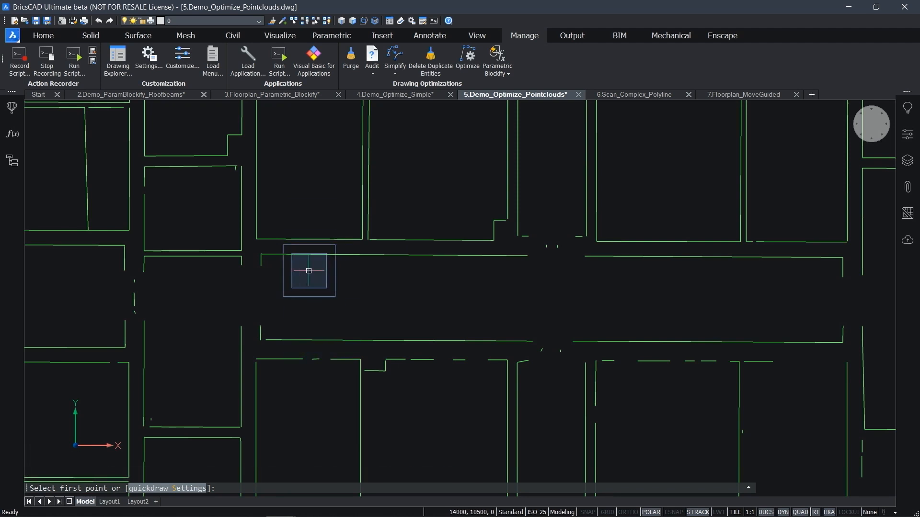
key("Escape")
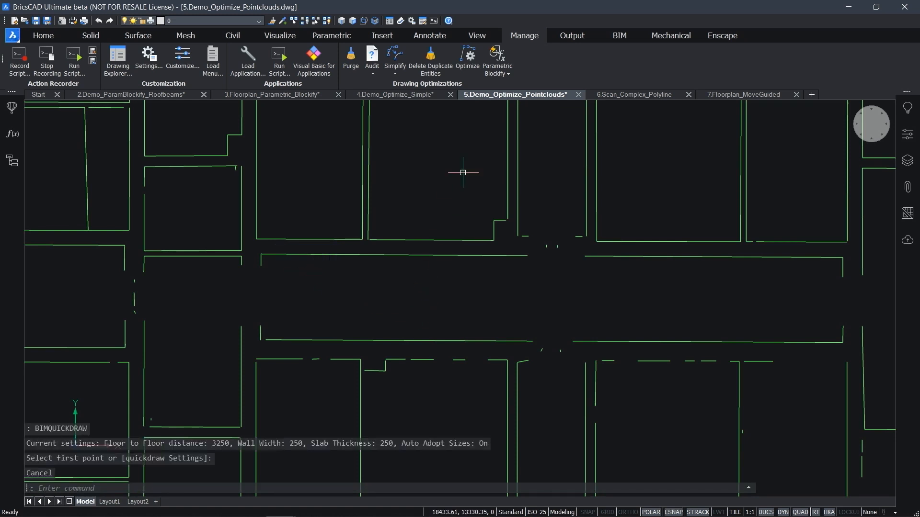
- Optimize the lines of the entire drawing with an angle tolerance of 10,0 degrees and a gap tolerance of 100,00000
scroll(429, 205, "down", 2)
middle_click_drag(425, 214, 350, 231)
left_click(468, 65)
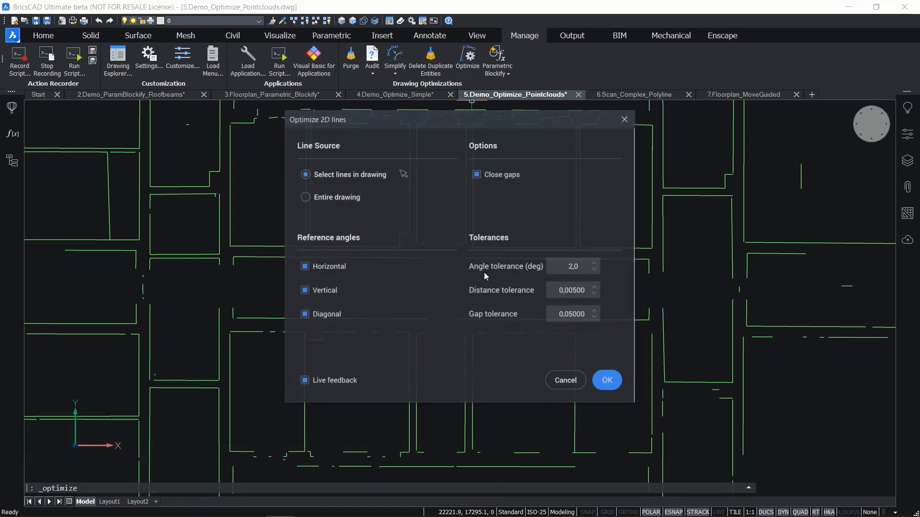
left_click(305, 197)
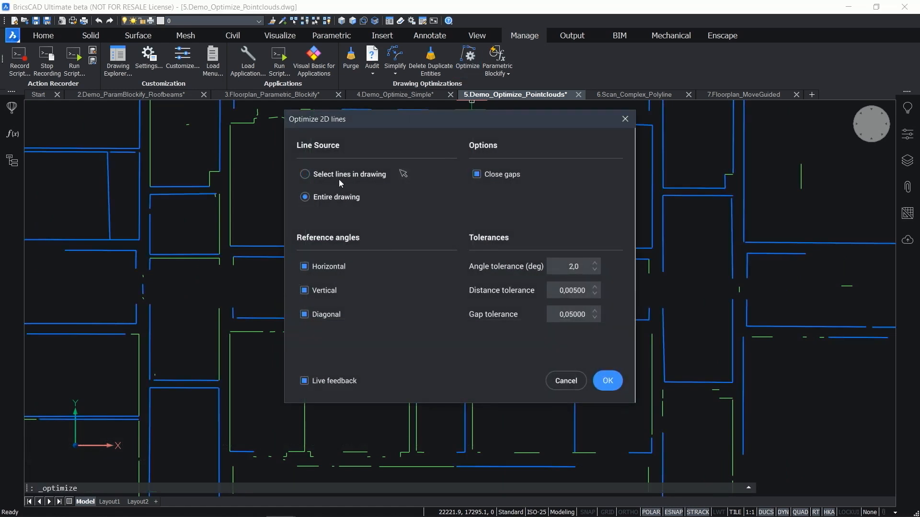
left_click_drag(412, 124, 479, 136)
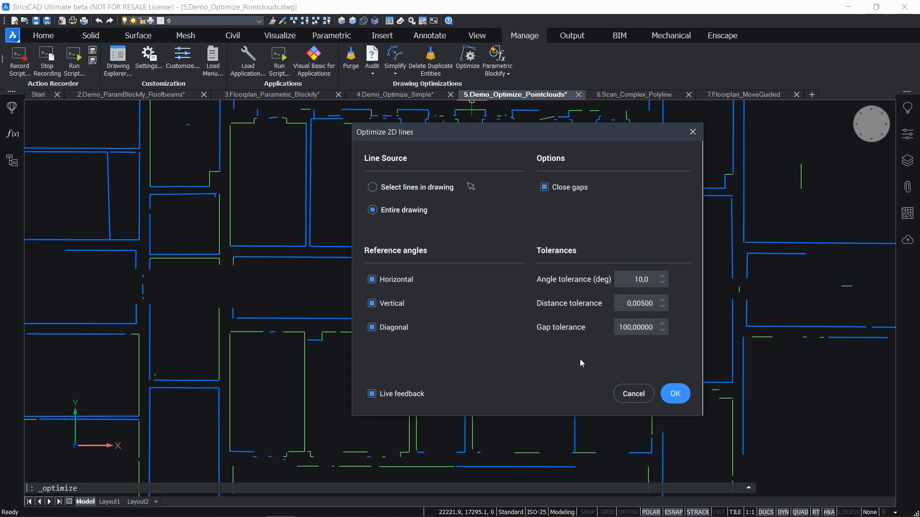
left_click(665, 395)
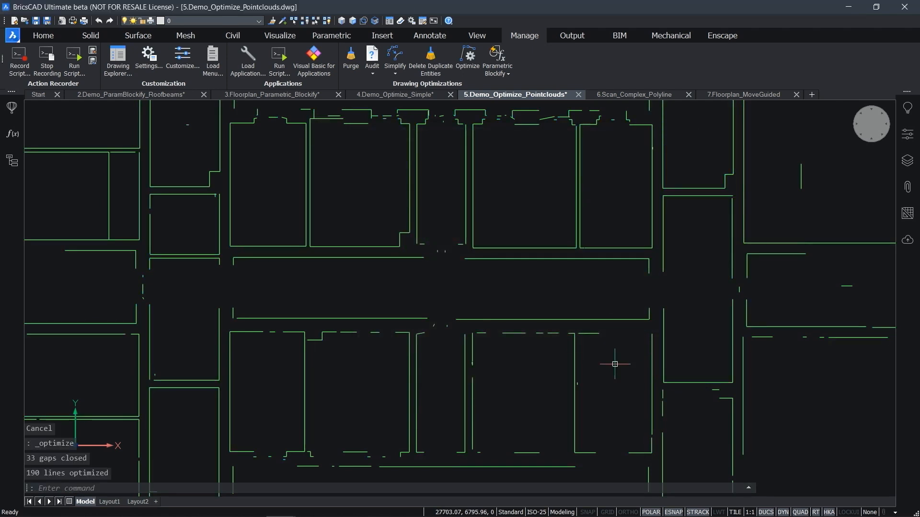
- Draw a room with BIMQUICKDRAW from the central corridor's upper-left corner to its lower-right corner, and view it in 3D
scroll(280, 268, "up", 3)
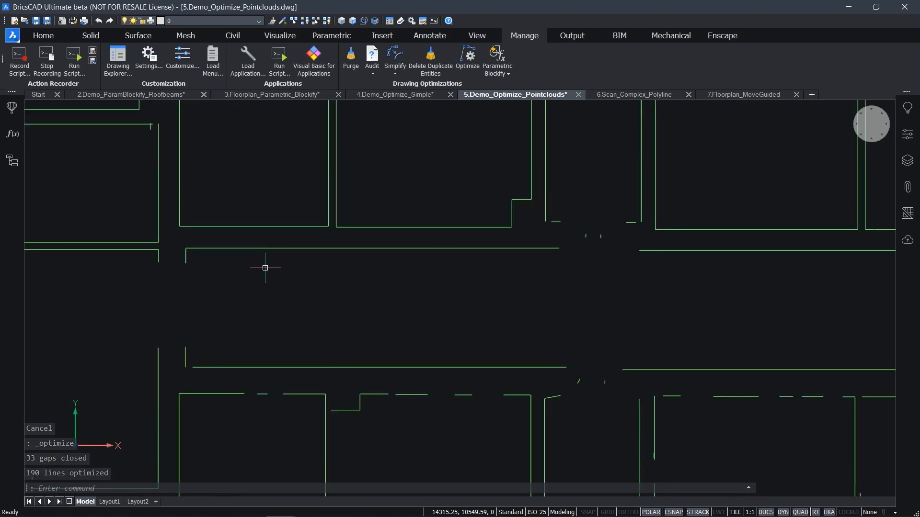
type("BIMQUICKDRAW")
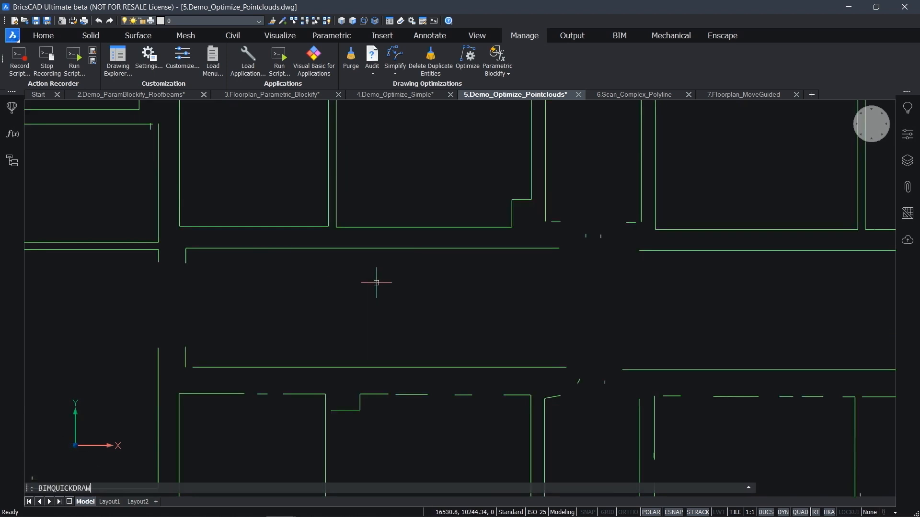
key("Return")
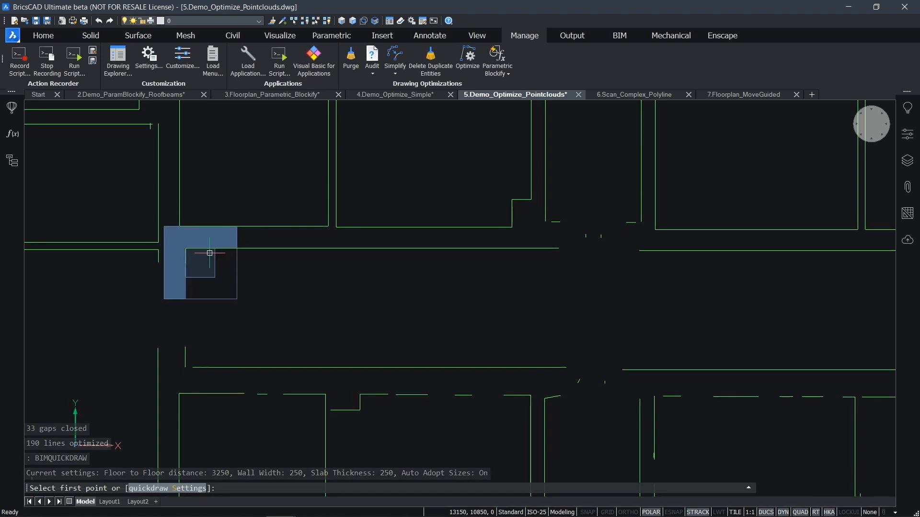
left_click(186, 248)
scroll(304, 285, "down", 3)
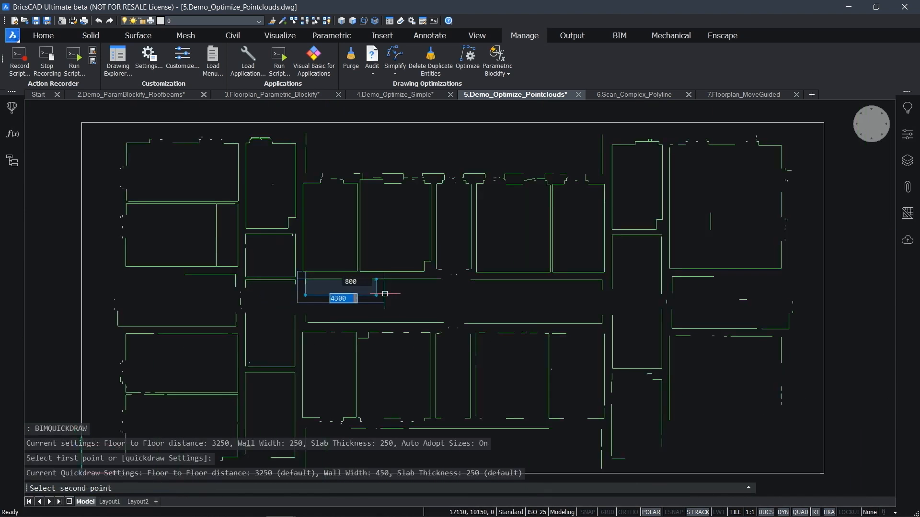
left_click(602, 325)
middle_click_drag(606, 292, 634, 293, "shift")
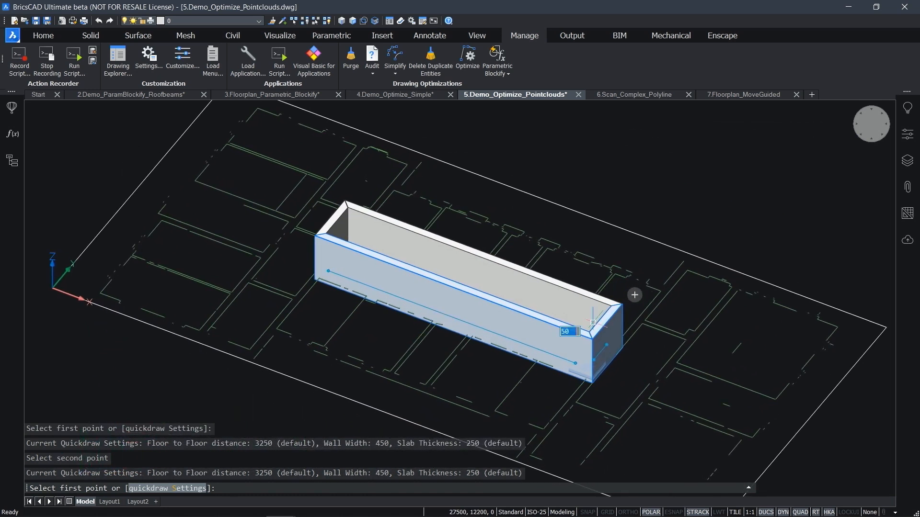
- Switch to the 6.Scan_Complex_Polyline drawing and turn off its layers from Arc_asfalt through the Infra_waterleiding layer
key("Escape")
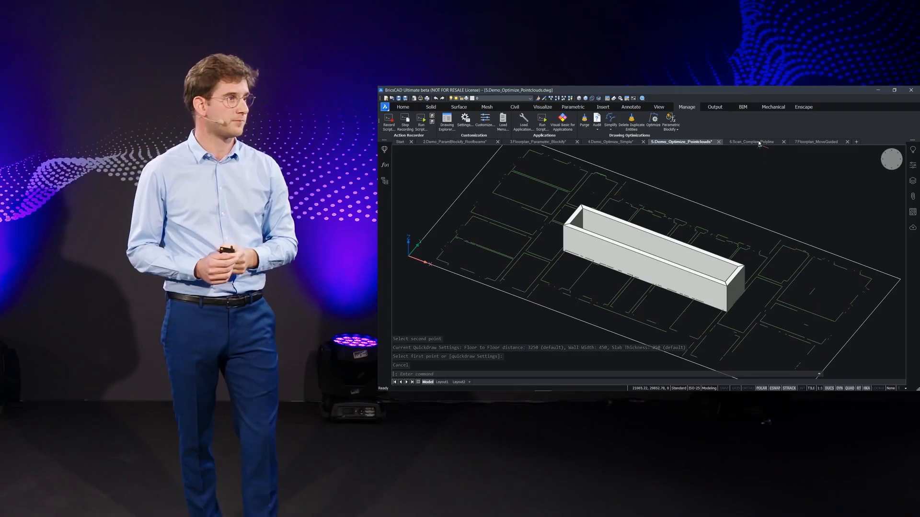
key("ctrl+Tab")
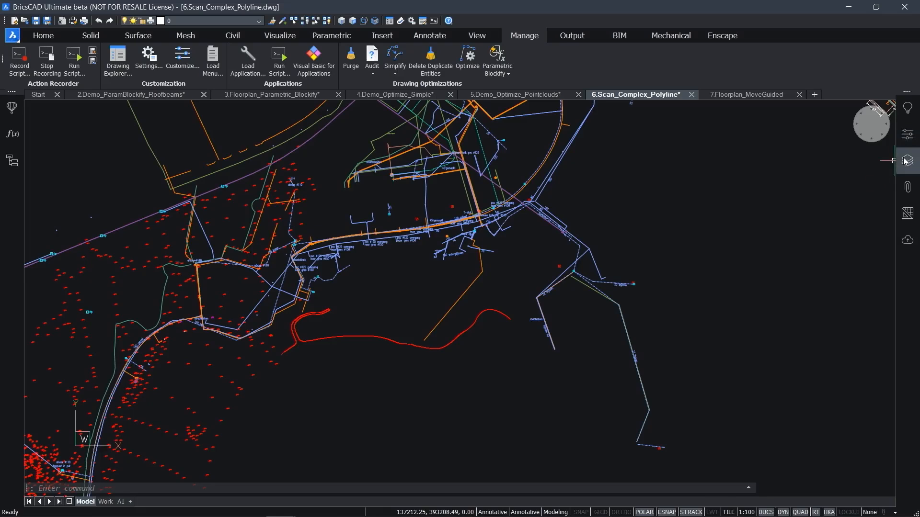
left_click(906, 161)
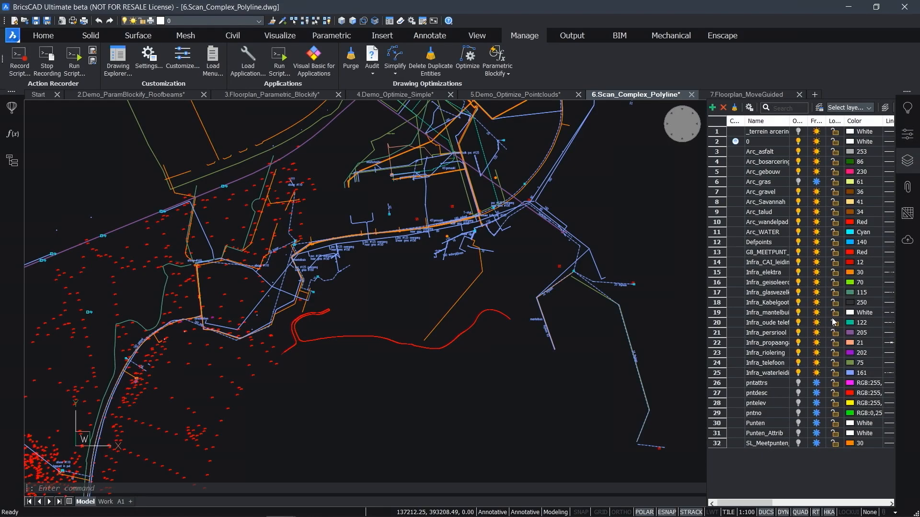
left_click(758, 153)
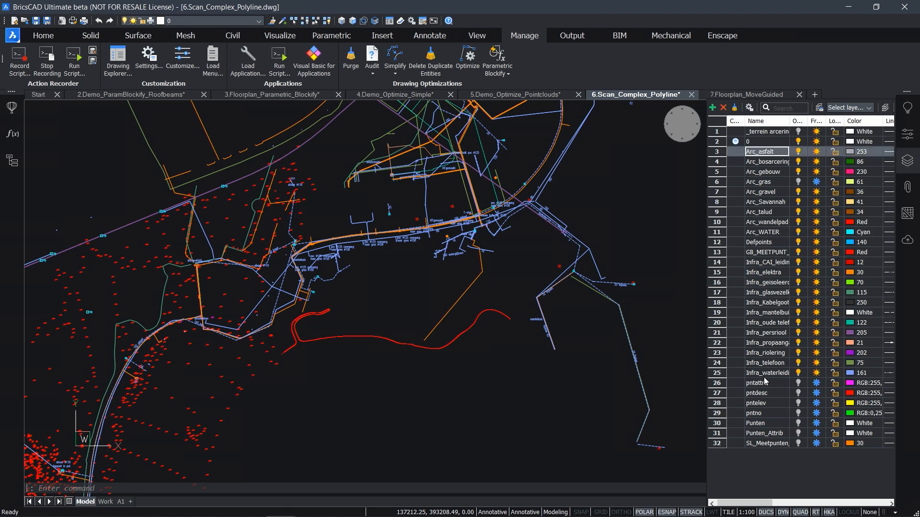
left_click(763, 372, "shift")
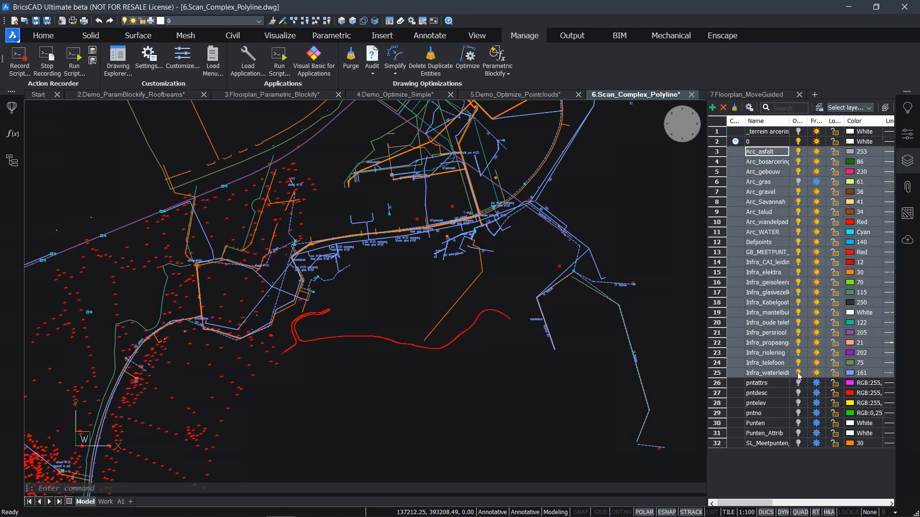
left_click(798, 373)
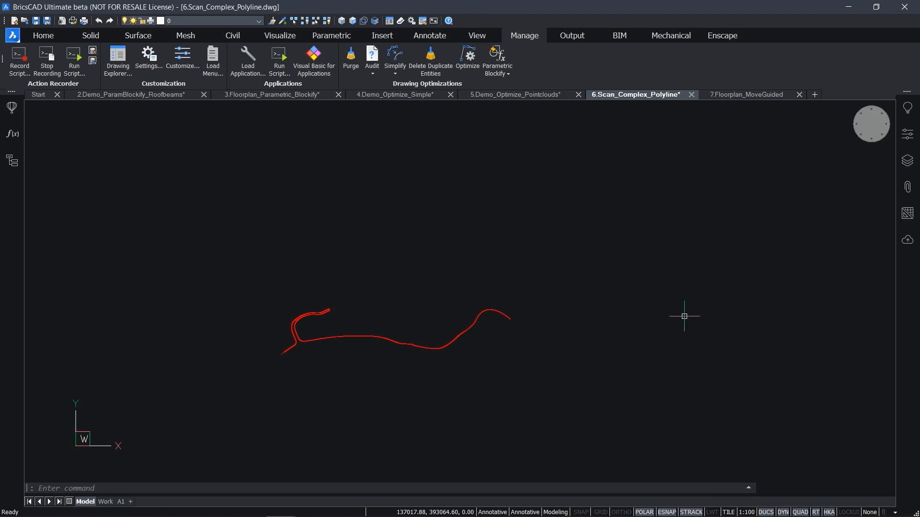
- Try to box-select the middle part of the red scanned polyline
middle_click_drag(590, 324, 616, 288)
scroll(451, 329, "up", 2)
left_click(434, 325)
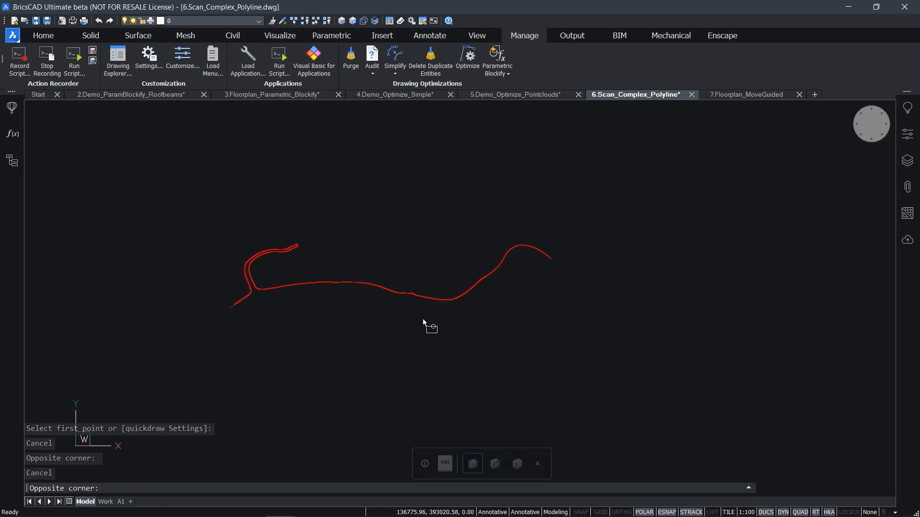
left_click(355, 271)
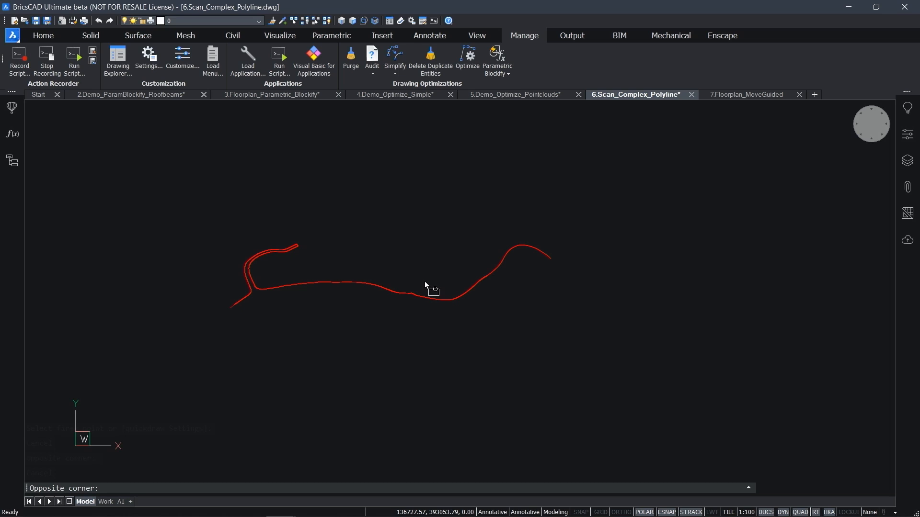
- Simplify the red polyline with a maximum vertex distance of 1 and a maximum angle of 2, keeping arc segments unstraightened
key("Escape")
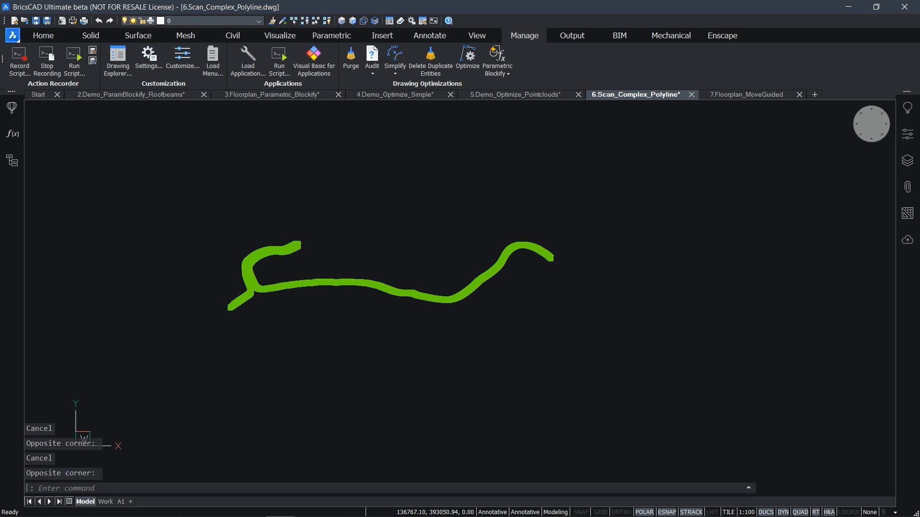
scroll(417, 276, "up", 2)
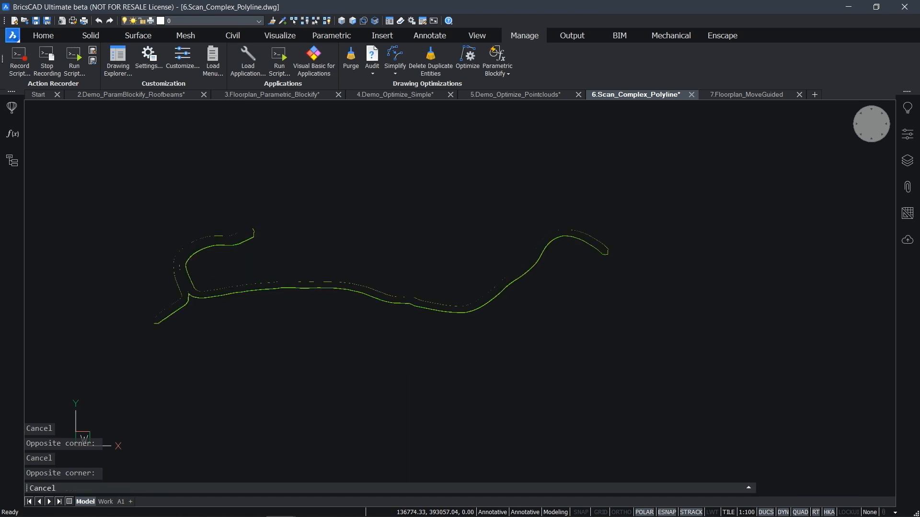
middle_click_drag(420, 289, 455, 286)
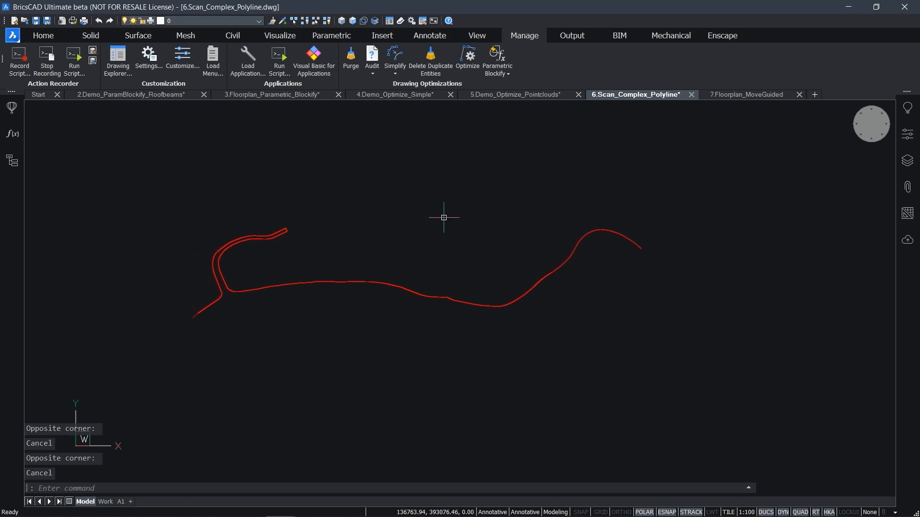
left_click(395, 58)
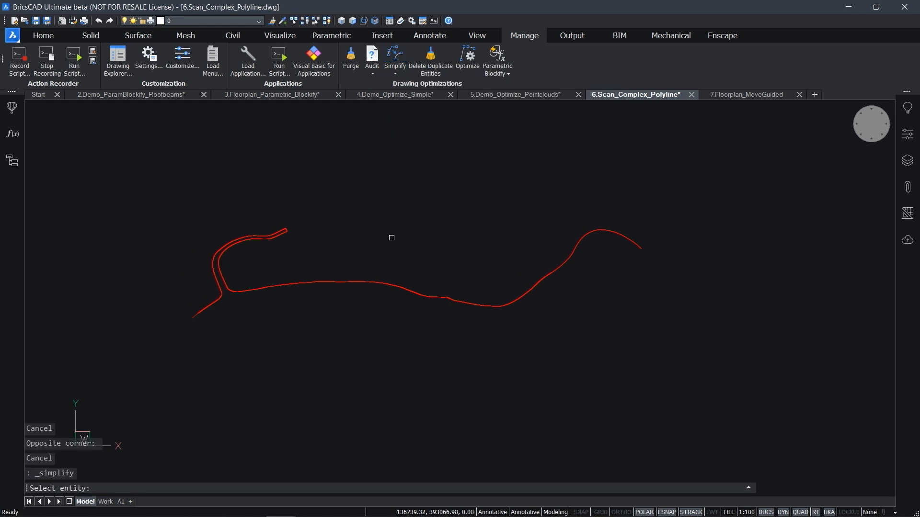
left_click(373, 280)
type("1")
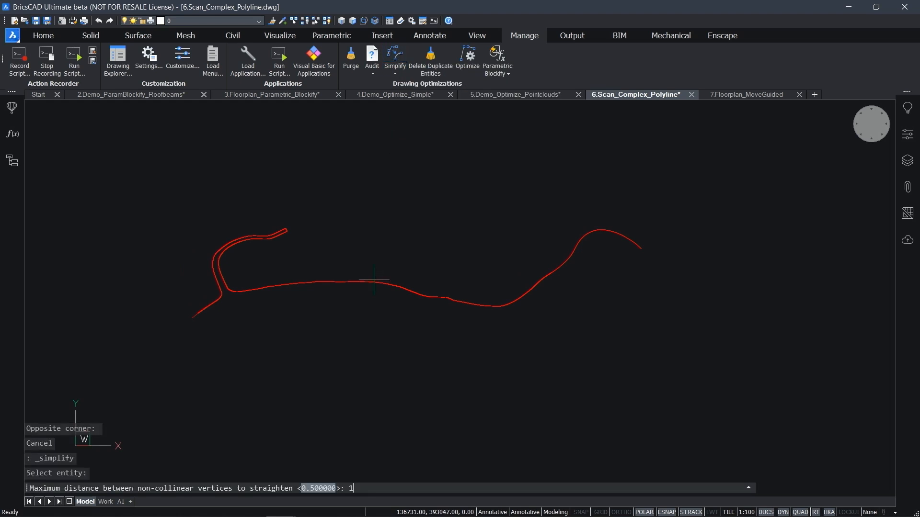
key("Return")
type("2")
key("Return")
key("Return")
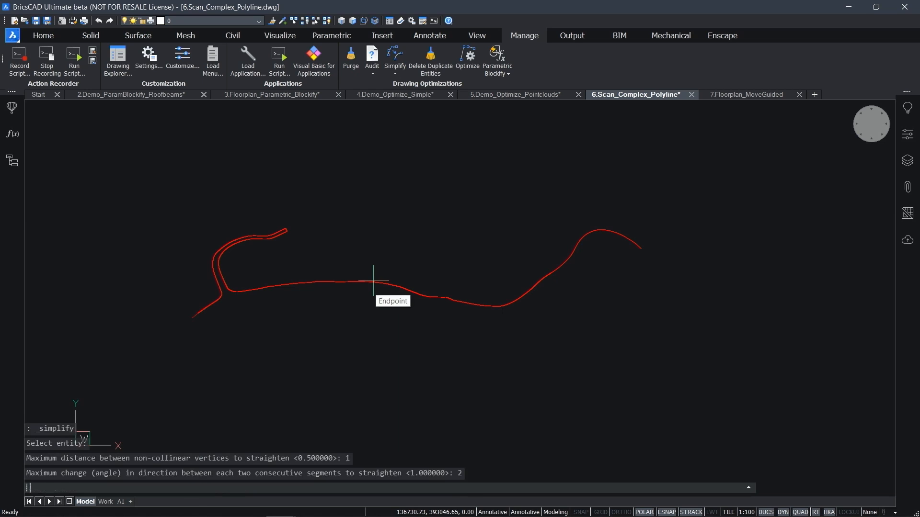
- Select the simplified polyline to inspect the density of its vertices along the path
left_click(361, 319)
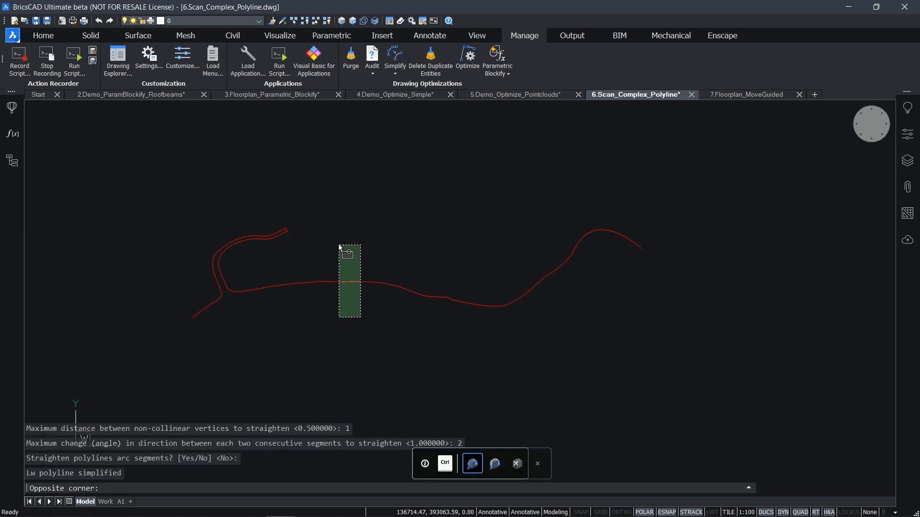
left_click(338, 244)
key("Escape")
left_click(335, 250)
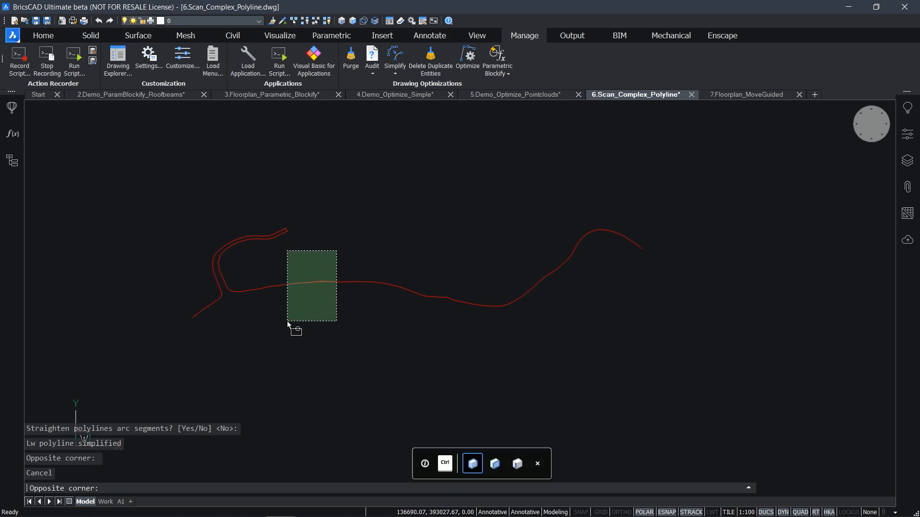
left_click(286, 322)
key("Escape")
left_click(275, 282)
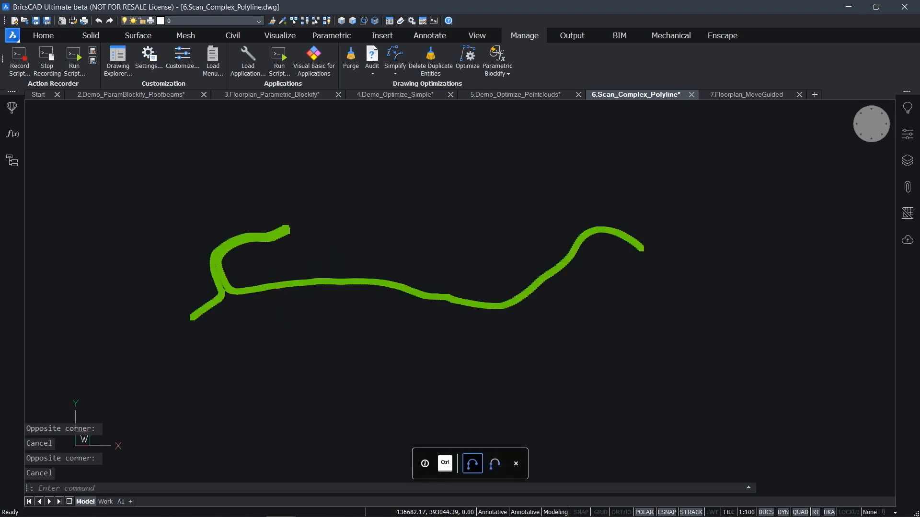
key("Escape")
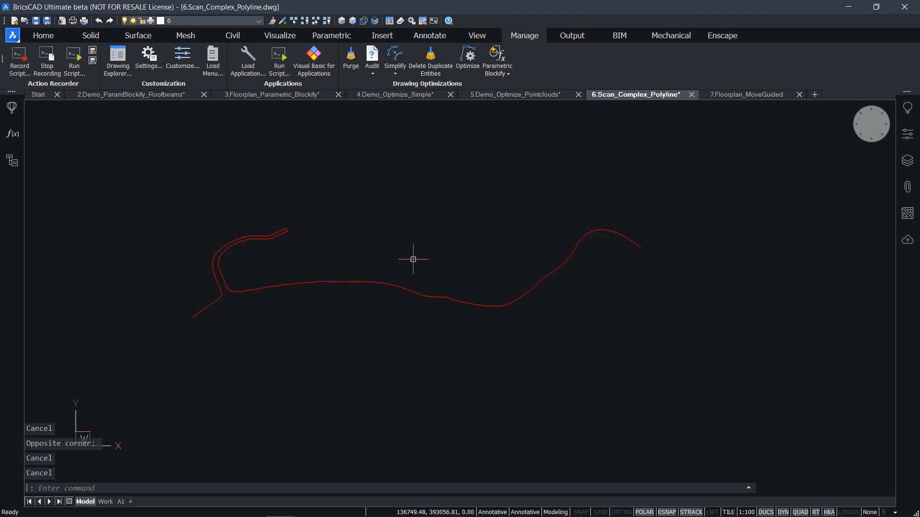
- Check the number of vertices in the simplified polyline's properties
left_click(372, 306)
left_click(332, 239)
left_click(906, 136)
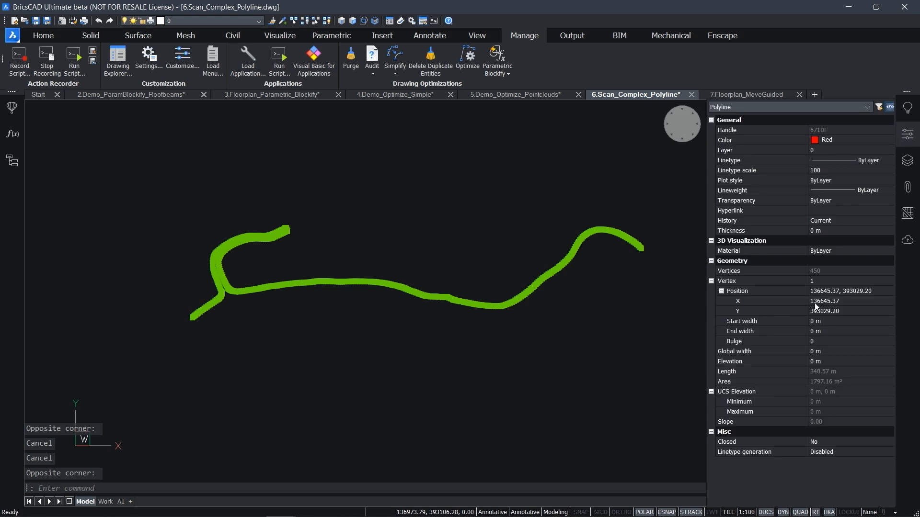
left_click(835, 272)
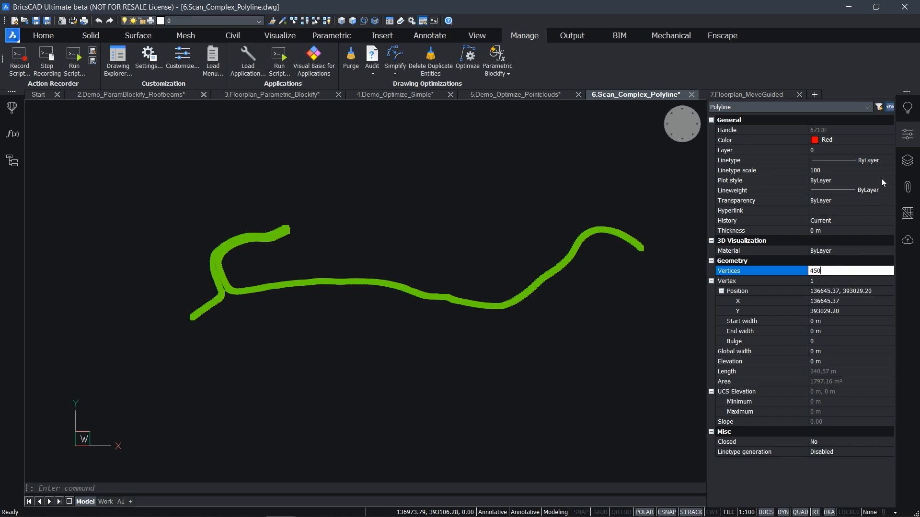
left_click(905, 140)
key("Escape")
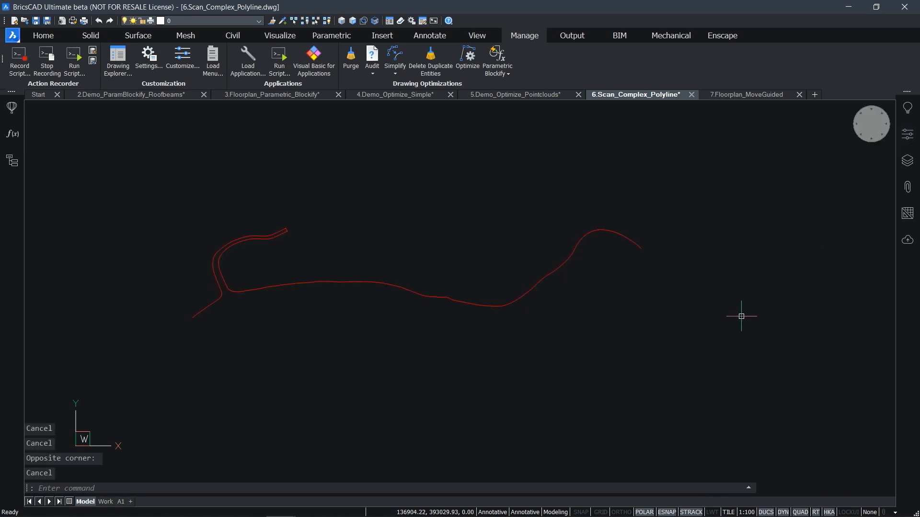
- Save the drawing as 6.Scan_Complex_Polyline_simple.dwg and compare its file size with that of the original drawing
key("ctrl+shift+s")
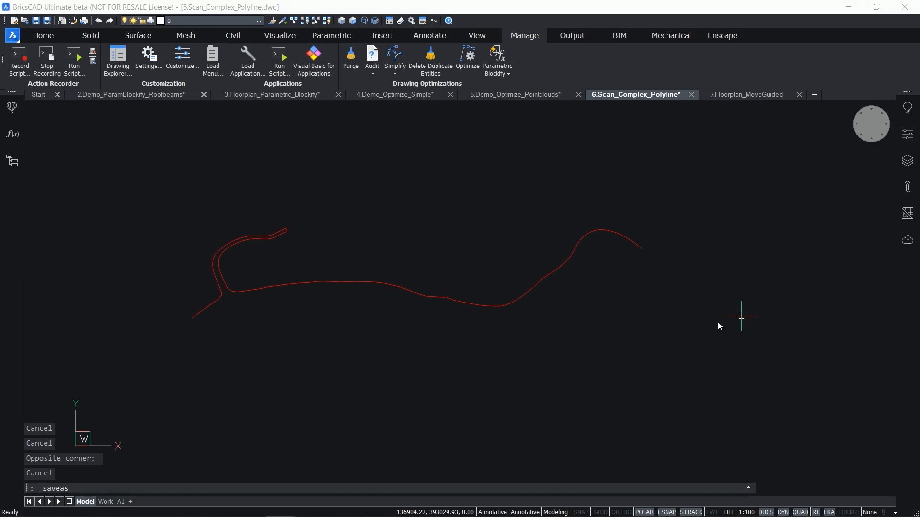
left_click(345, 404)
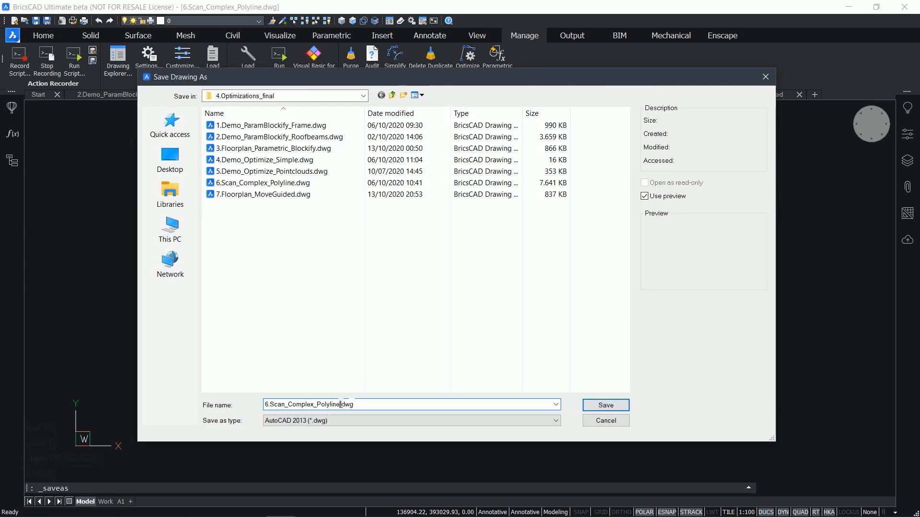
type("_simple")
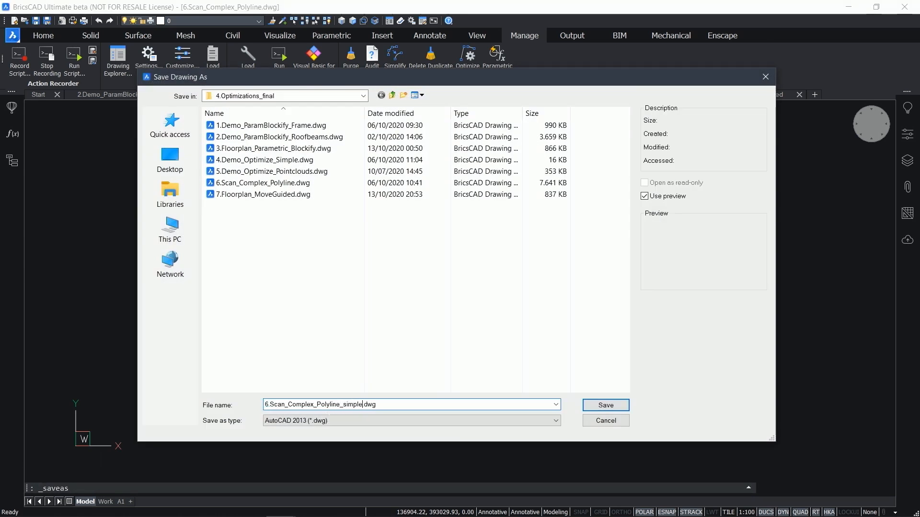
key("Return")
key("ctrl+shift+s")
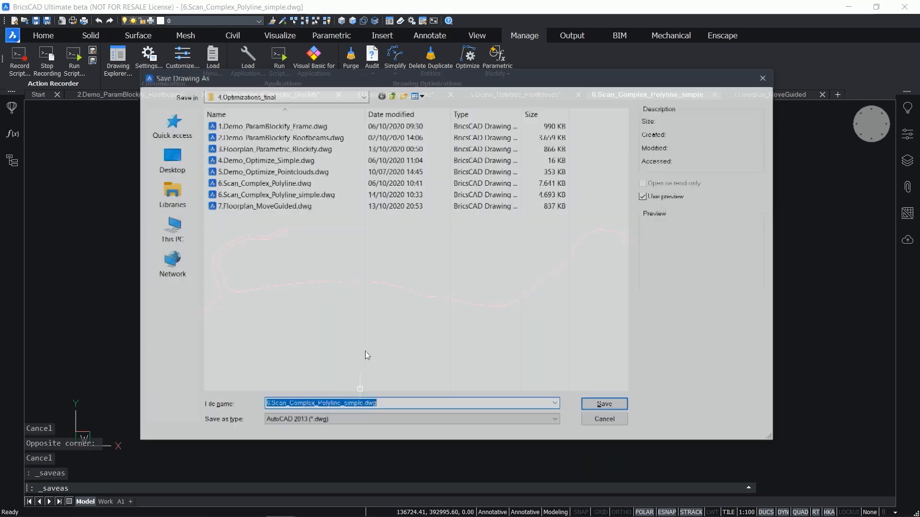
left_click(563, 195)
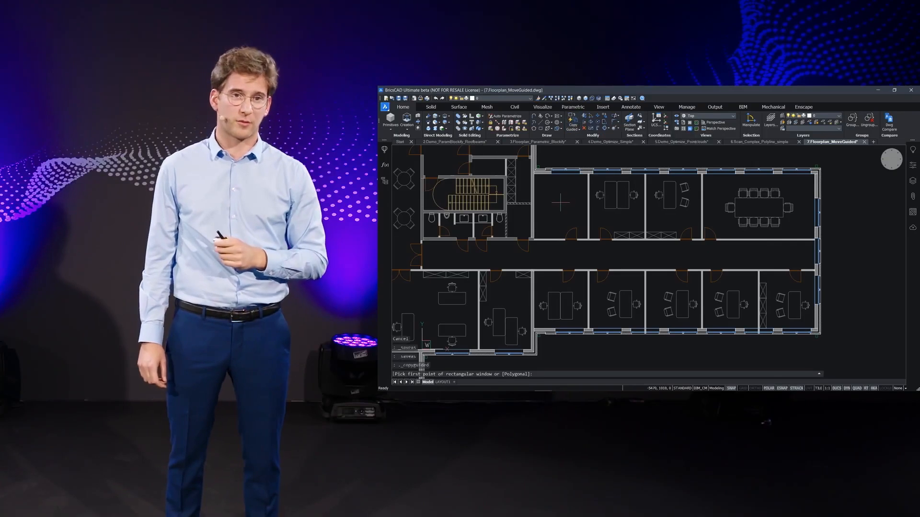
- Copy the empty office's door with Copy Guided into the corridor wall near the far end of the meeting room
scroll(558, 213, "up", 3)
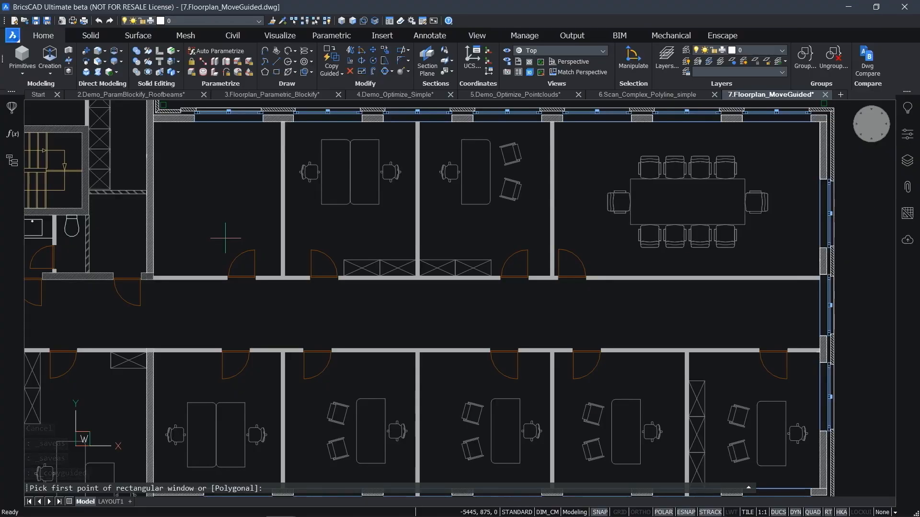
left_click(206, 237)
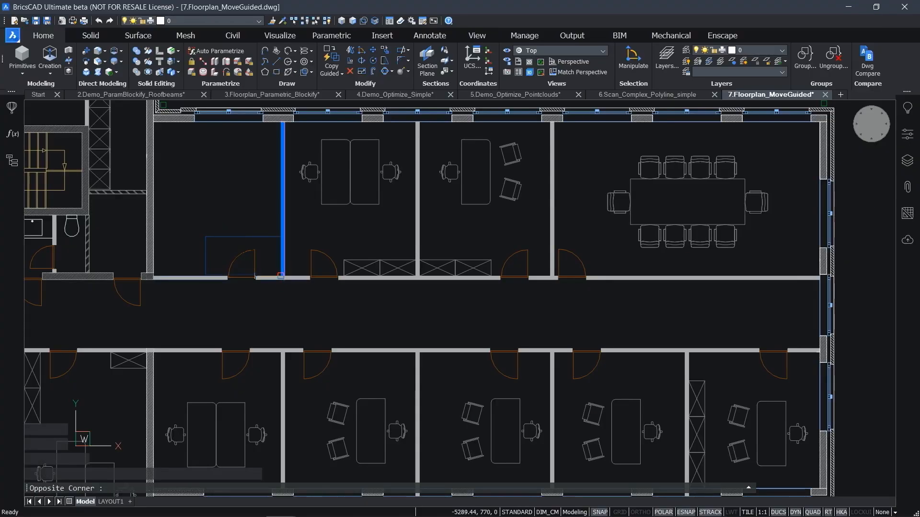
left_click(270, 298)
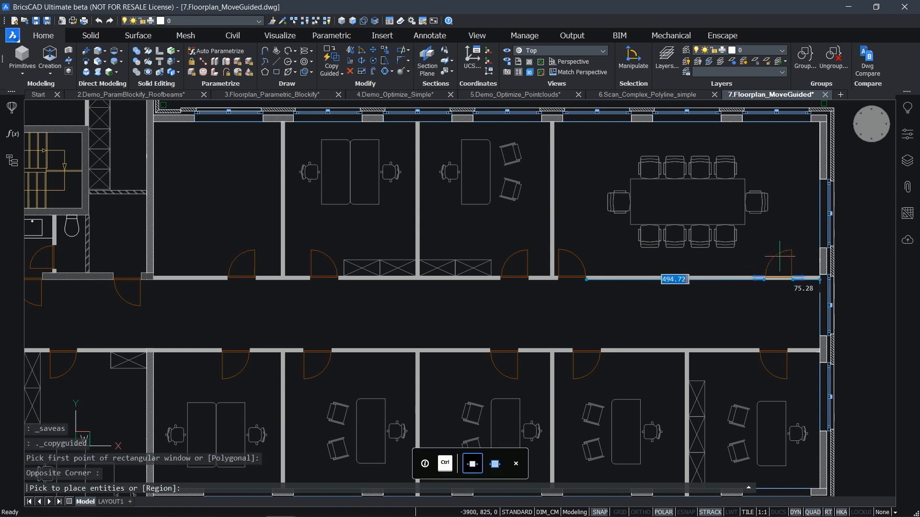
key("Escape")
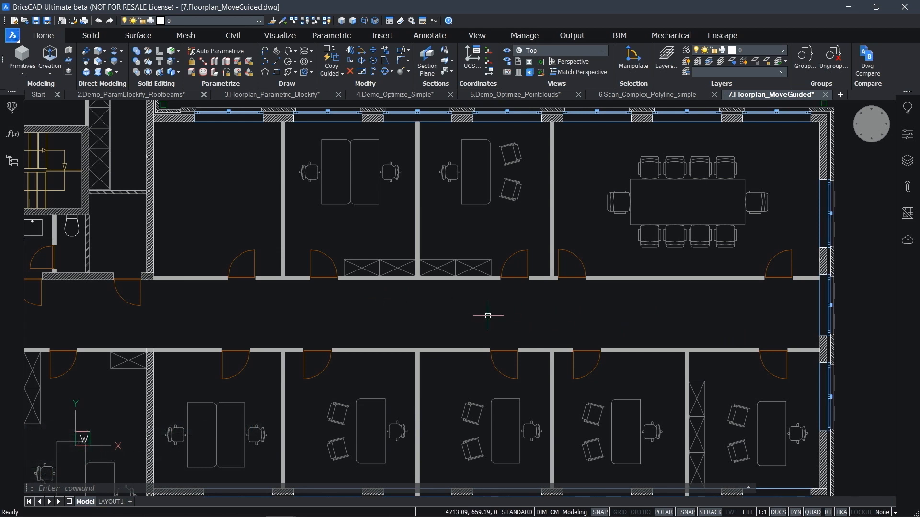
- Move the empty office's corridor door into its partition wall with the neighbouring office using Move Guided, and turn entity snaps off
middle_click_drag(352, 305, 540, 367)
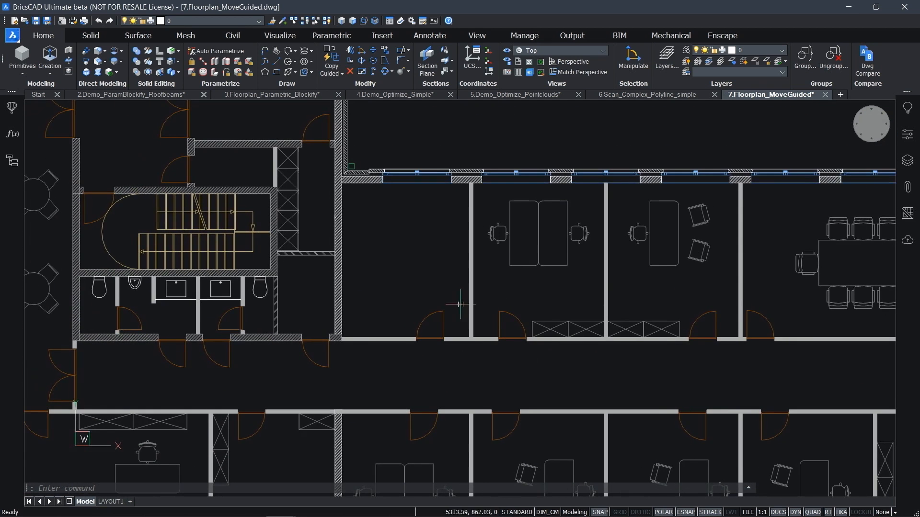
scroll(447, 299, "up", 2)
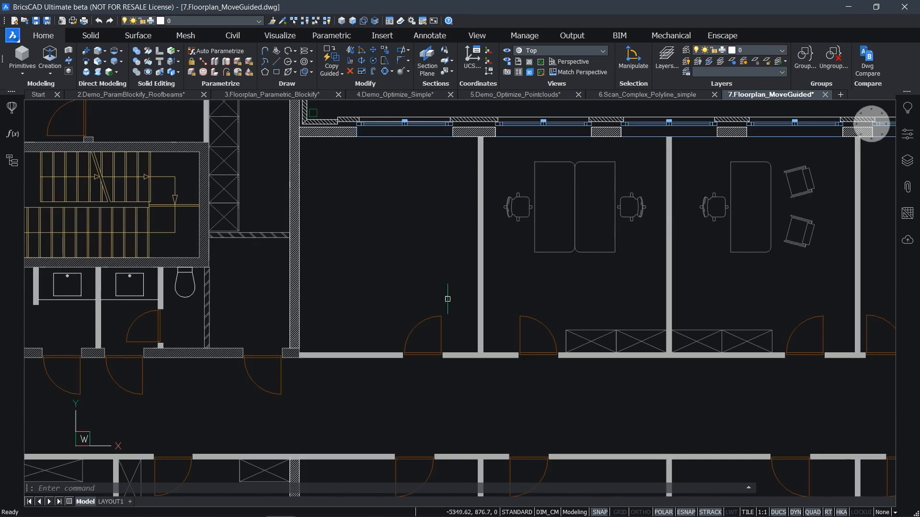
middle_click_drag(419, 262, 428, 270)
scroll(425, 263, "up", 3)
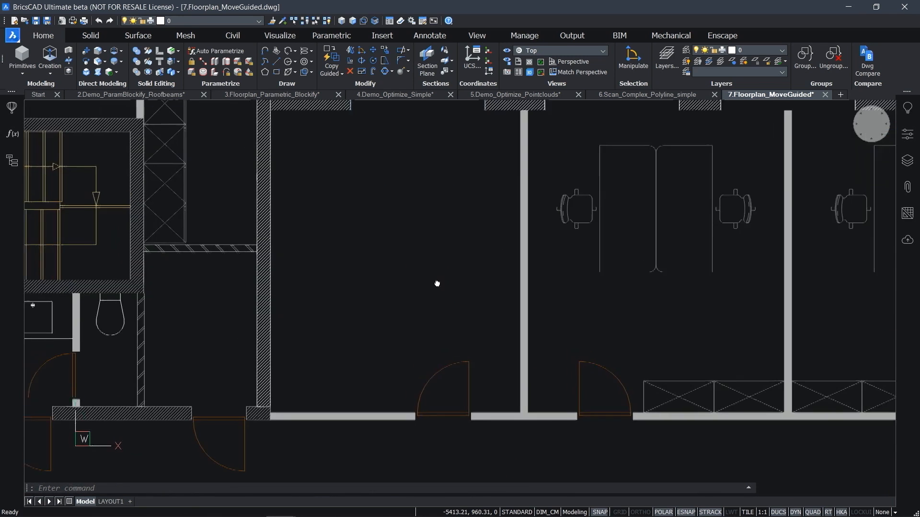
left_click(341, 73)
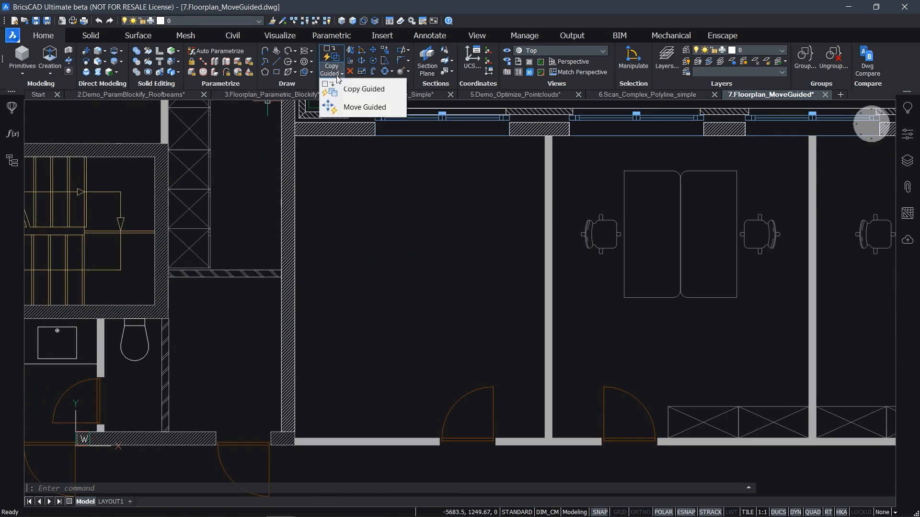
left_click(348, 109)
left_click(420, 355)
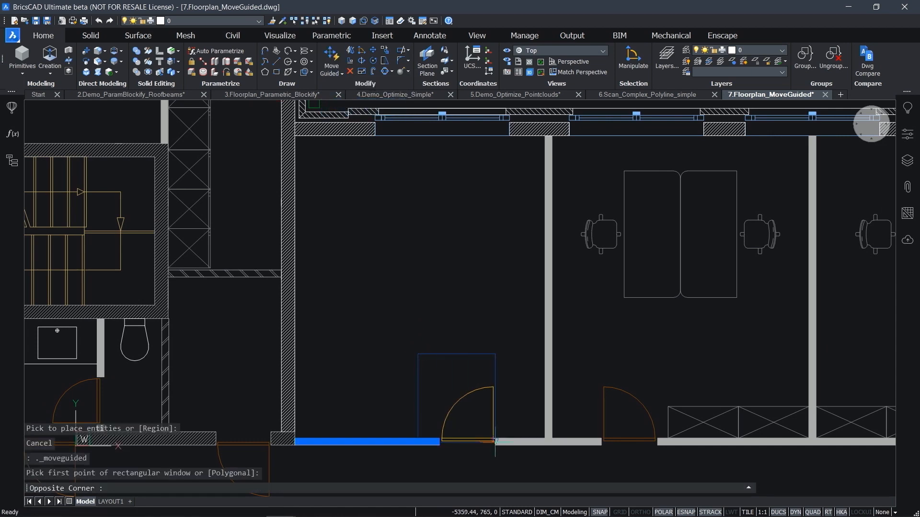
left_click(498, 442)
key("F3")
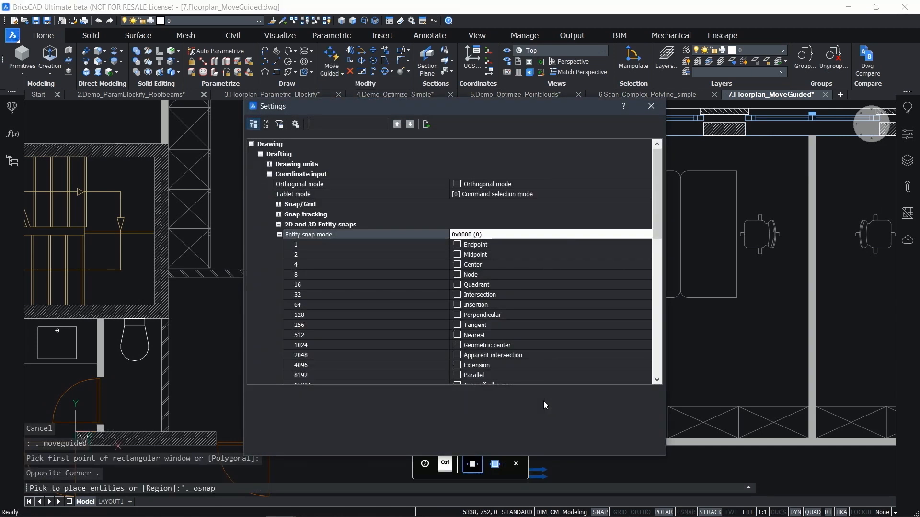
left_click(651, 106)
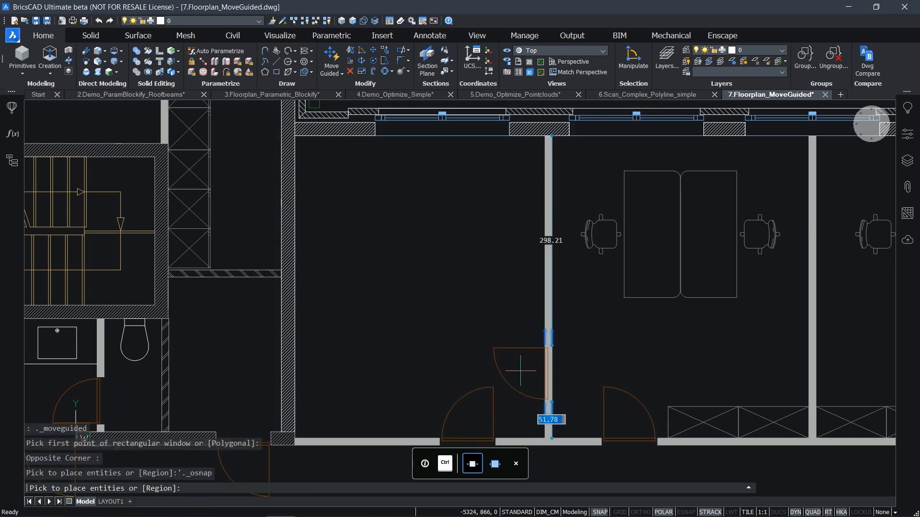
left_click(474, 323)
key("F3")
- Move the corridor door of the double-desk office across the corridor into its partition wall using Move Guided
scroll(426, 308, "down", 2)
middle_click_drag(425, 344, 433, 245)
middle_click_drag(436, 378, 404, 285)
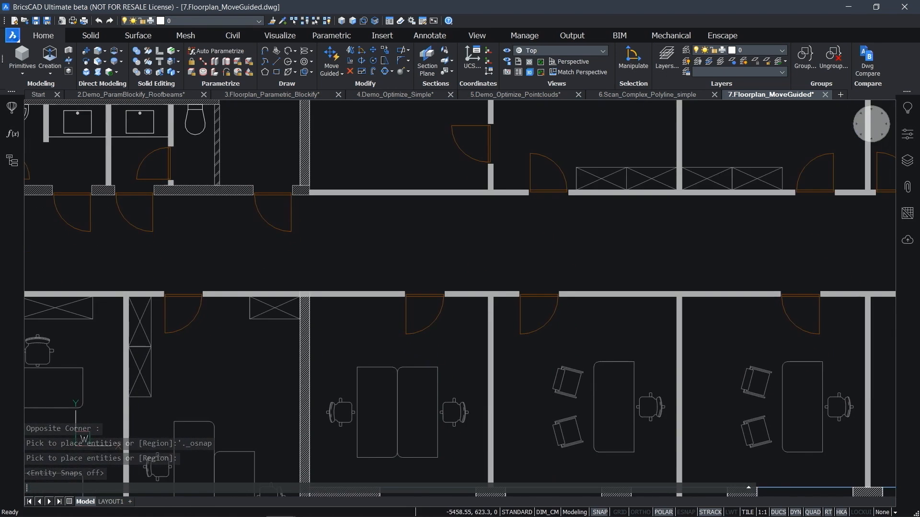
scroll(403, 284, "up", 2)
left_click(331, 56)
left_click(380, 272)
left_click(476, 379)
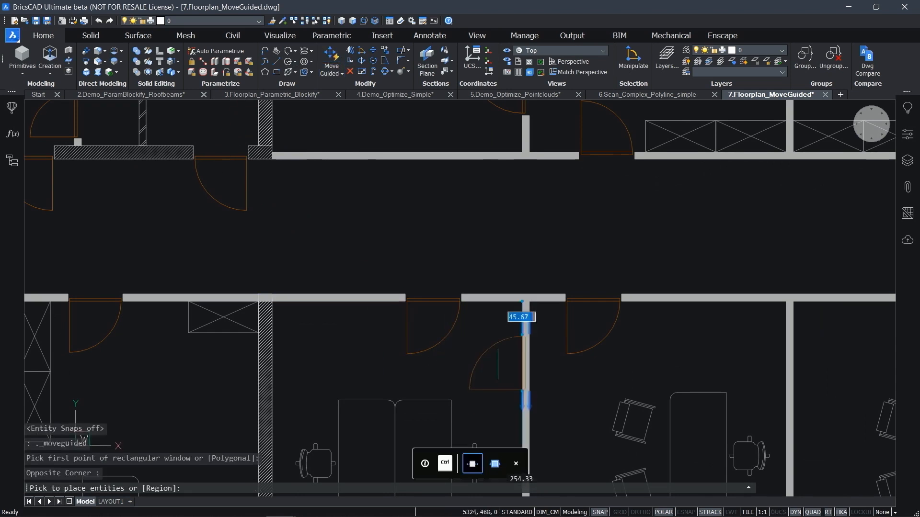
left_click(502, 365)
- Erase the door in the empty office's partition wall and undo the erasure
scroll(455, 254, "down", 3)
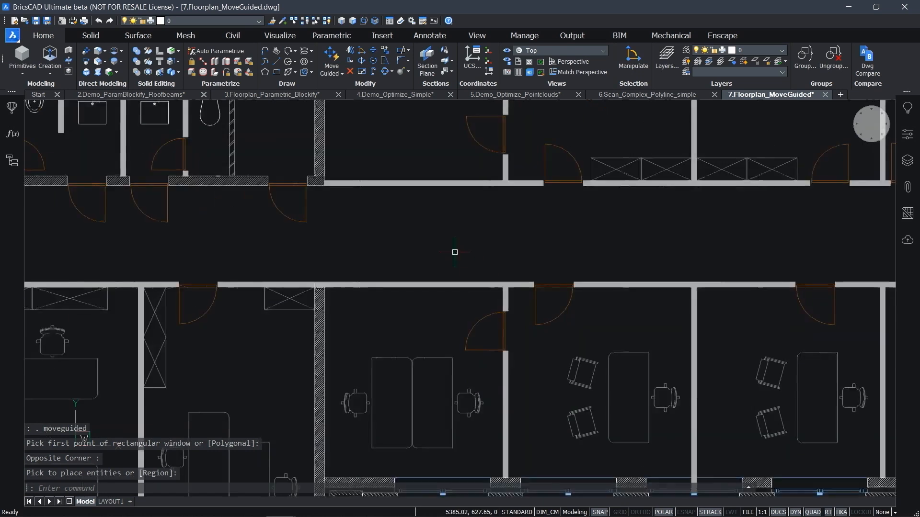
middle_click_drag(387, 238, 487, 290)
mouse_move(447, 275)
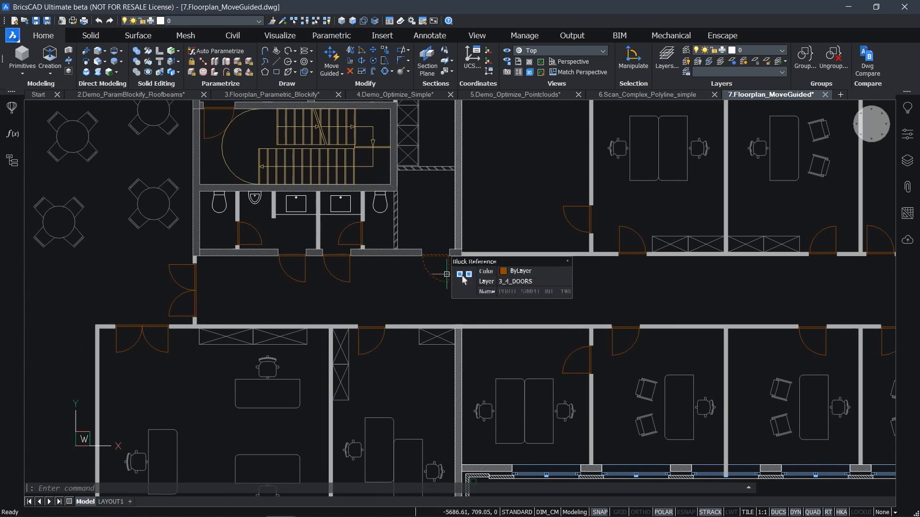
left_click(611, 223)
left_click(567, 214)
key("Delete")
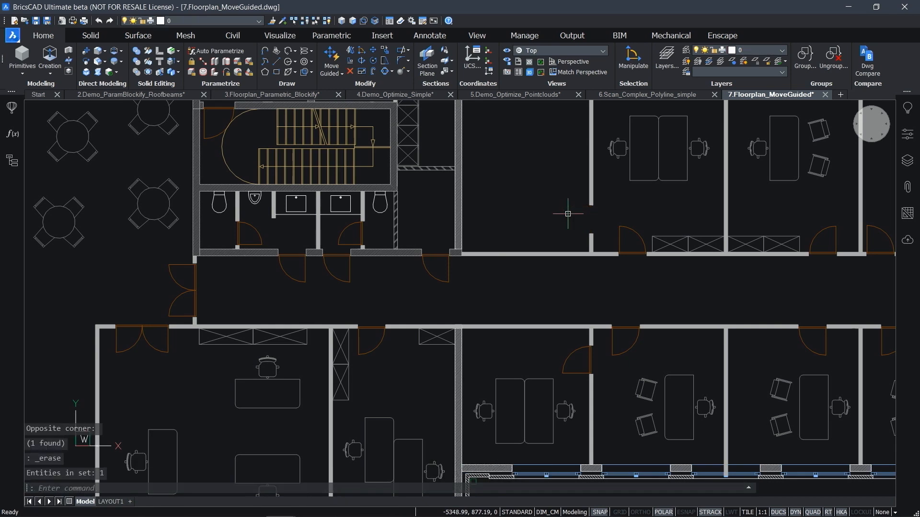
key("ctrl+z")
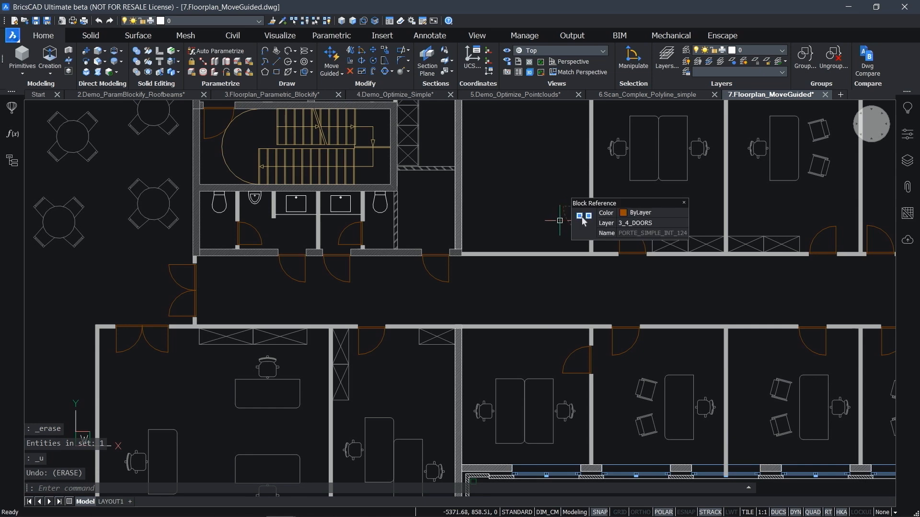
- Move the end toilet's door from its partition into the wall between the two washbasin rooms using Move Guided
middle_click_drag(512, 231, 663, 267)
scroll(506, 268, "up", 5)
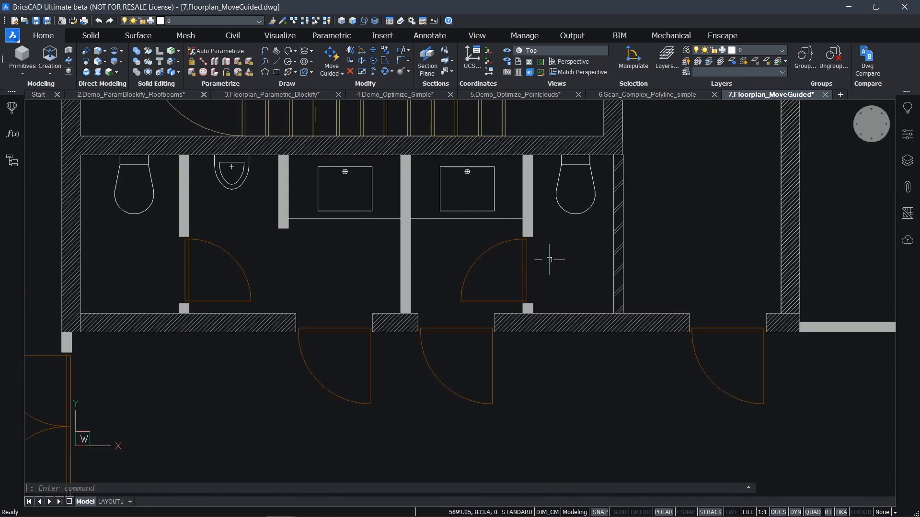
scroll(527, 268, "down", 1)
left_click(325, 58)
left_click(364, 262)
key("Escape")
left_click(359, 256)
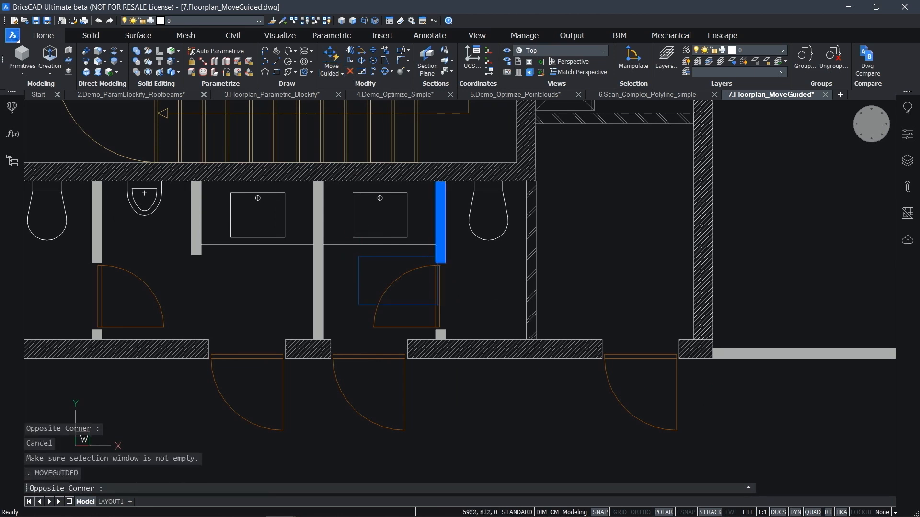
left_click(509, 357)
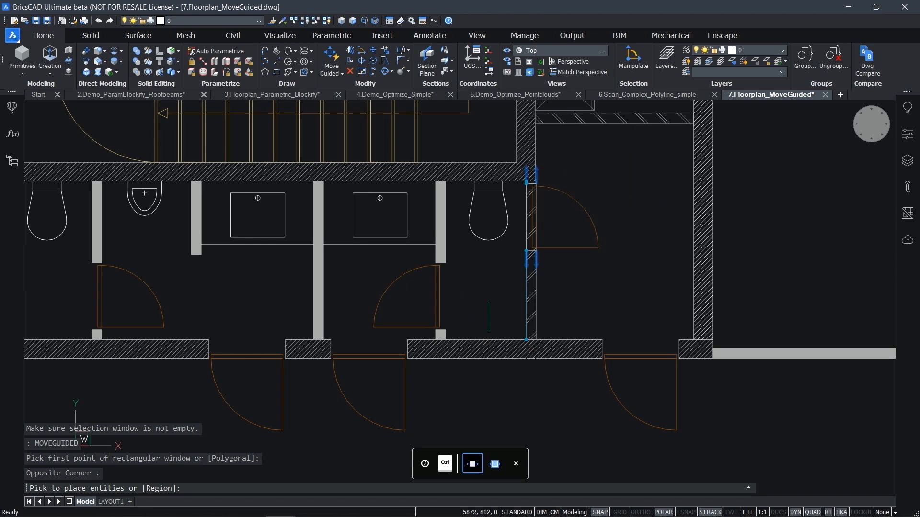
left_click(301, 295)
- Move the corridor door nearest the urinal room along the corridor wall to the end toilet using Move Guided
mouse_move(306, 304)
middle_mouse_down()
mouse_move(391, 293)
mouse_move(413, 301)
middle_mouse_up()
key("Return")
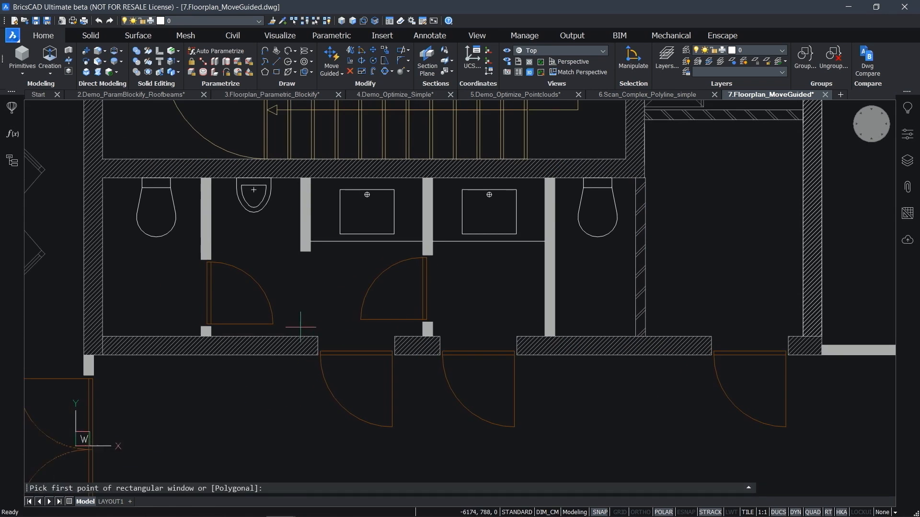
left_click(300, 327)
left_click(406, 455)
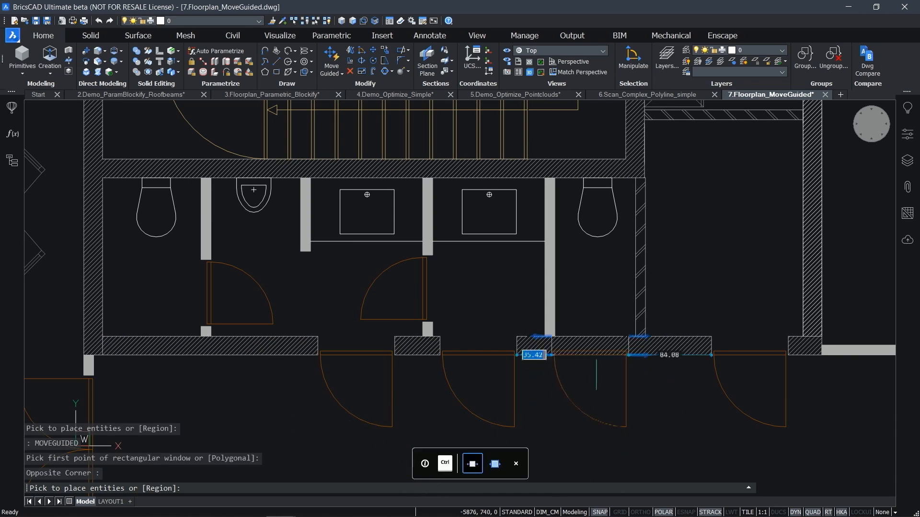
left_click(599, 372)
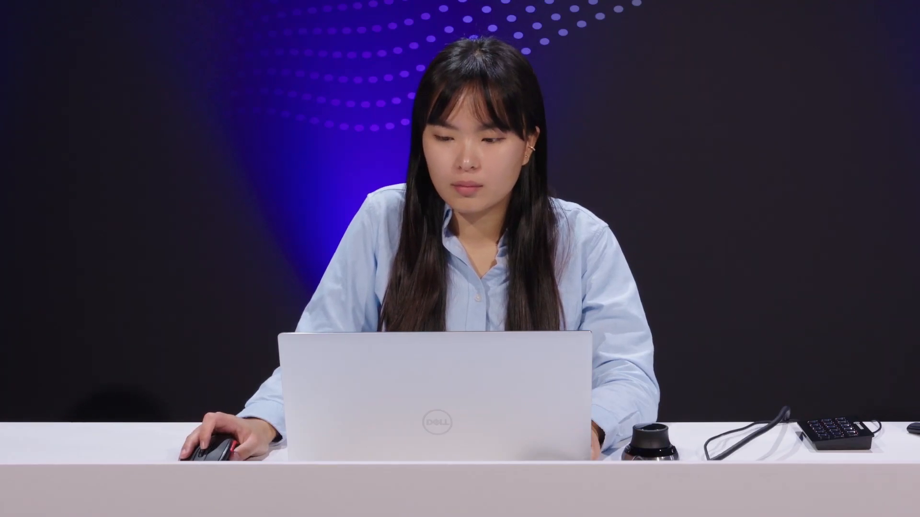
- Temporarily hide the partition walls between the double-desk office, the single-desk office and the meeting room
middle_click_drag(455, 263, 308, 292)
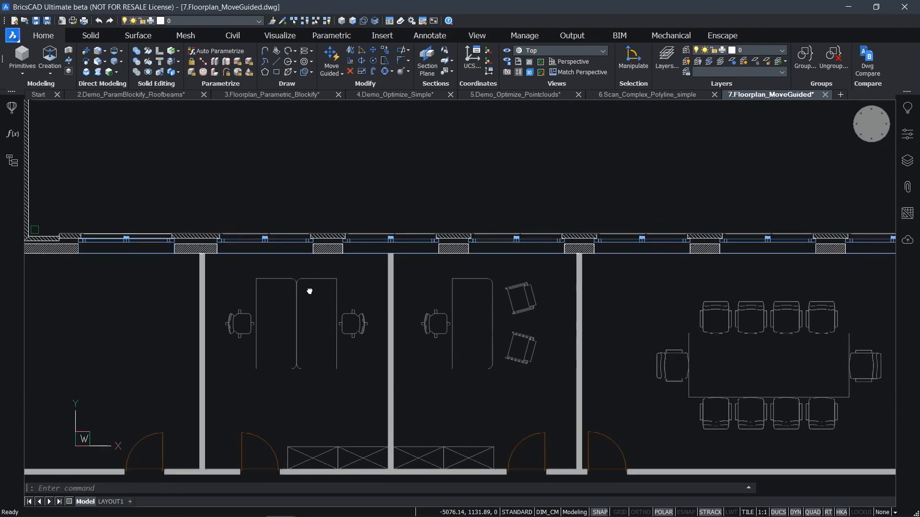
left_click(391, 267)
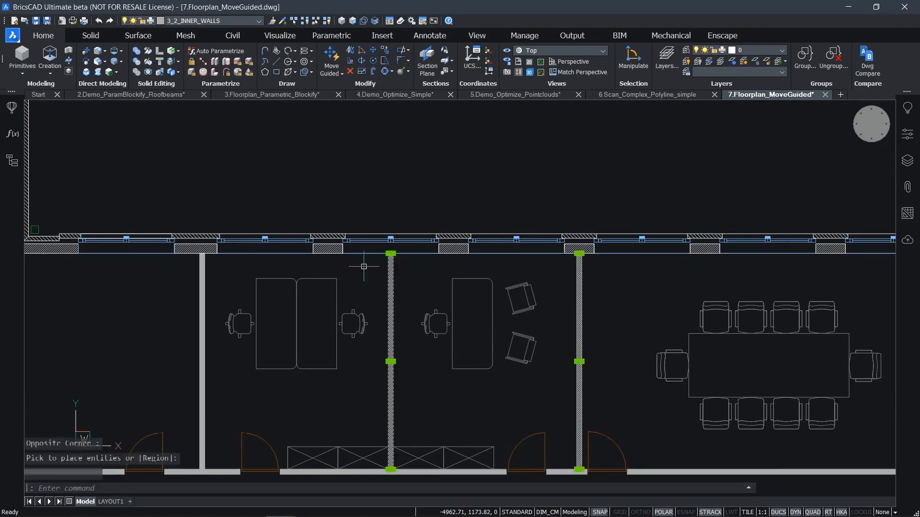
left_click(307, 22)
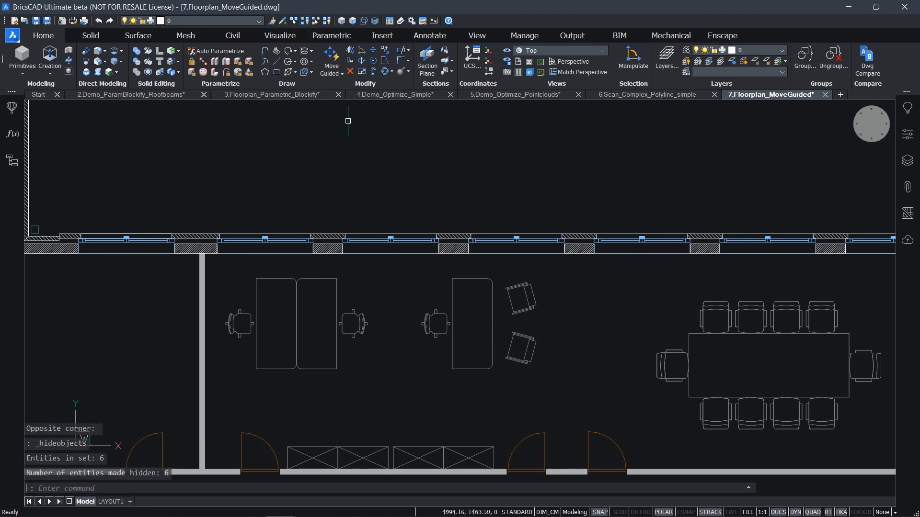
- Move the window between the double-desk and single-desk offices out of the exterior wall into the empty space outside using Move Guided
left_click(337, 66)
left_click(330, 219)
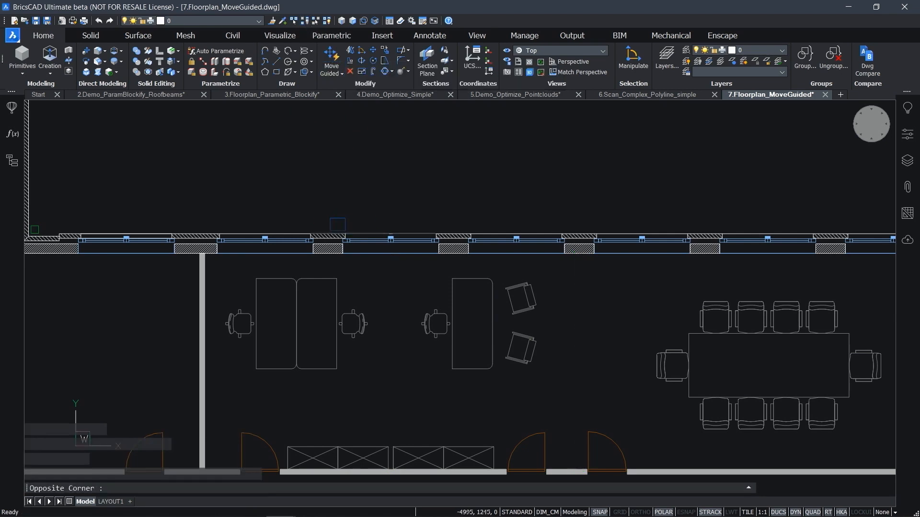
left_click(448, 258)
left_click(514, 209)
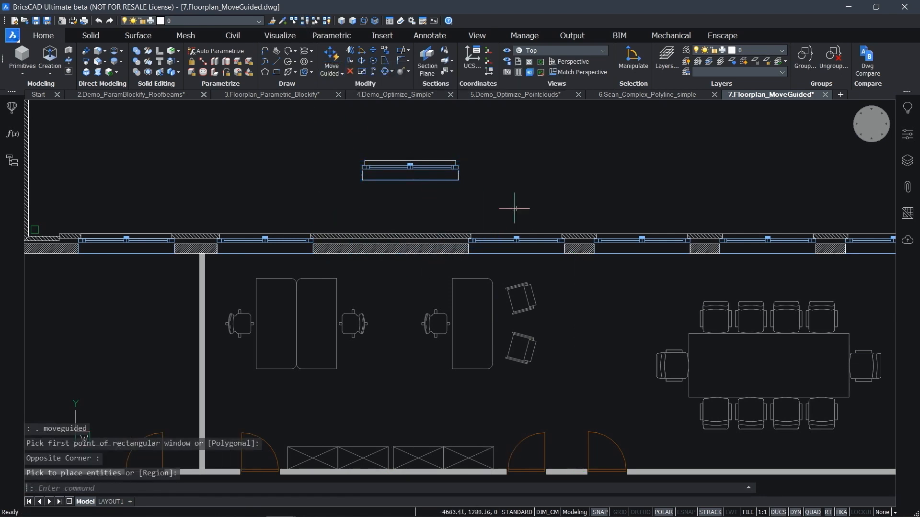
- Move the window between the single-desk office and meeting room outside the building with Move Guided, and unhide the partition walls
key("Return")
left_click(582, 212)
left_click(695, 261)
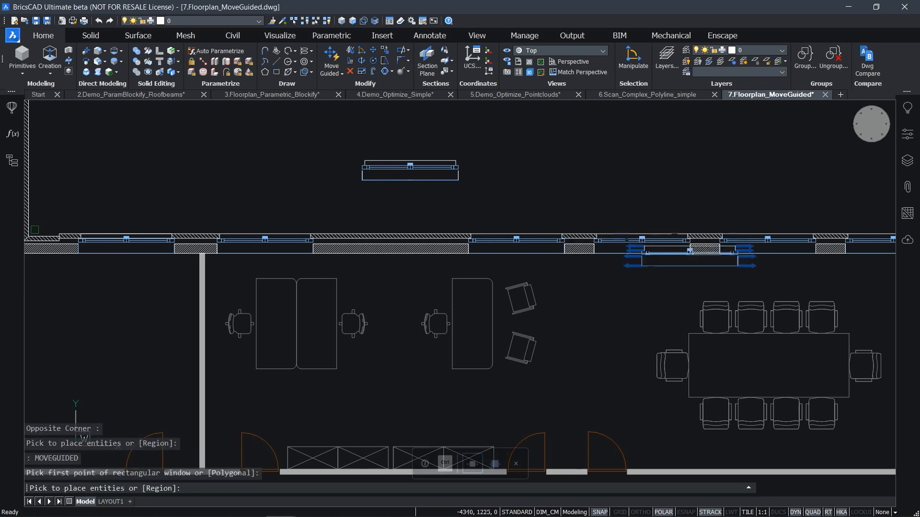
left_click(556, 165)
left_click(328, 21)
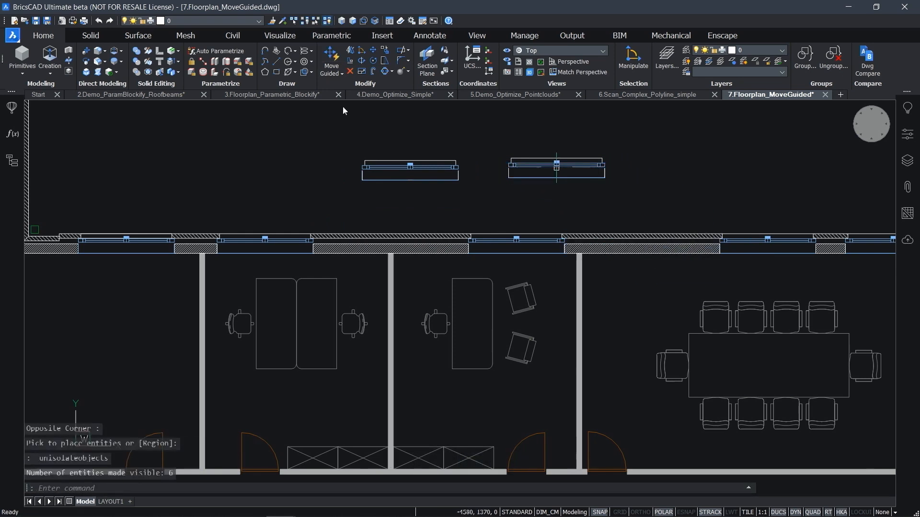
- Examine the exterior wall's lines and hatching where the window above the double-desk office's partition was removed
scroll(354, 225, "up", 3)
left_click(357, 270)
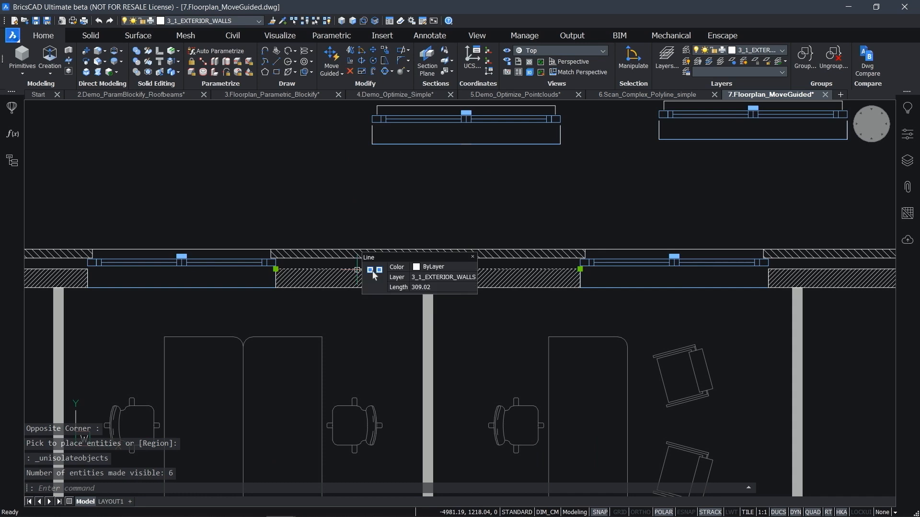
key("Escape")
left_click(353, 279)
key("Escape")
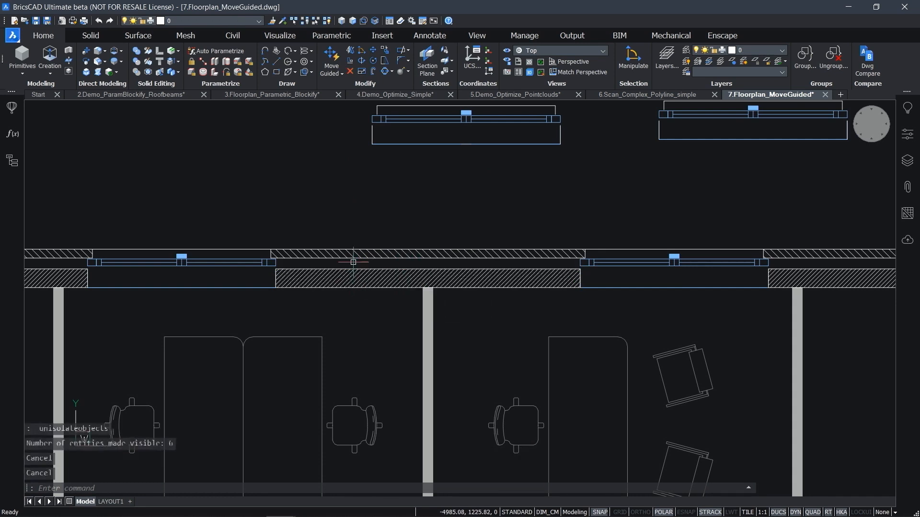
scroll(354, 265, "up", 2)
key("Escape")
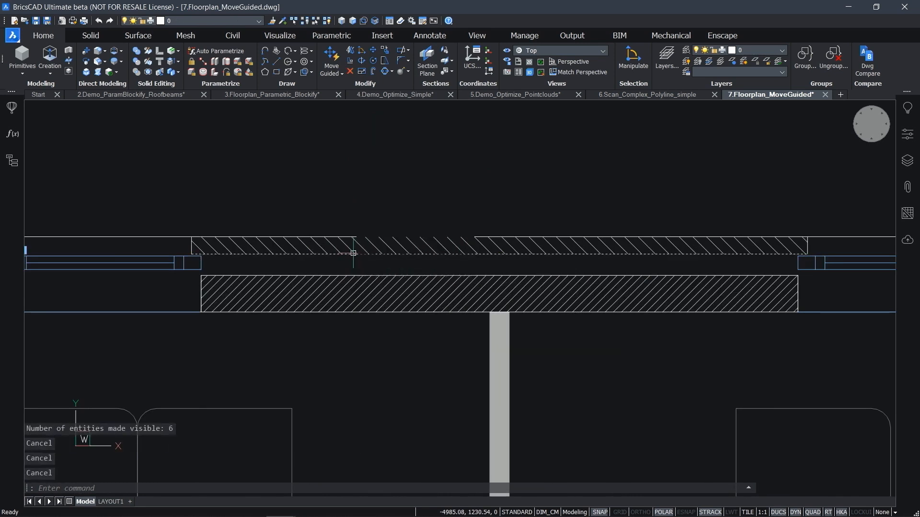
- Erase the two windows placed outside the exterior wall
scroll(354, 253, "down", 3)
left_click(758, 203)
left_click(487, 140)
key("Delete")
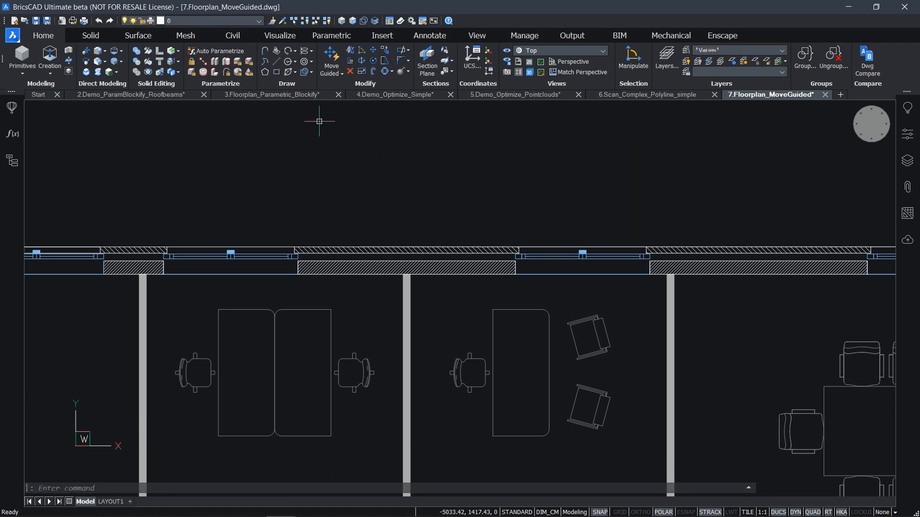
- Return the door between the washbasin rooms to the end toilet's partition by setting its History property to Undo 1 step(s)
scroll(318, 123, "down", 3)
mouse_move(267, 226)
middle_mouse_down()
mouse_move(537, 183)
mouse_move(538, 197)
middle_mouse_up()
middle_click_drag(336, 268, 469, 240)
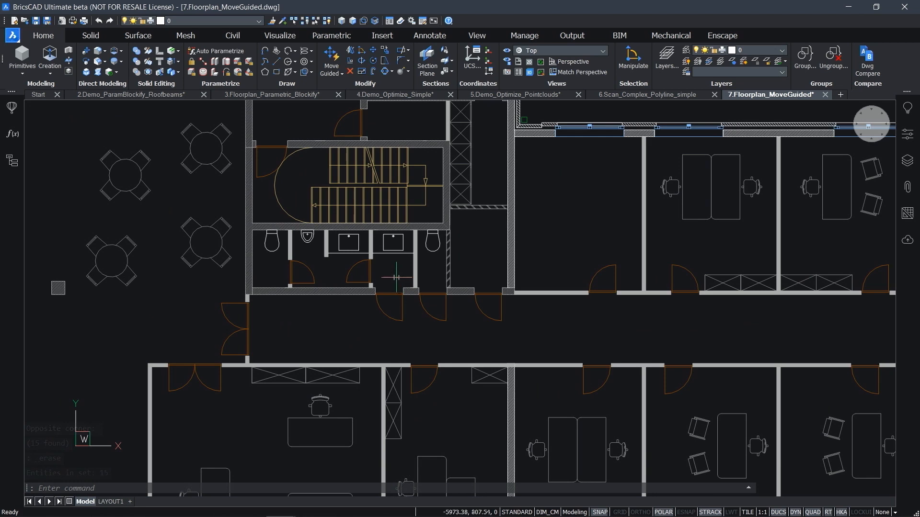
scroll(396, 278, "up", 4)
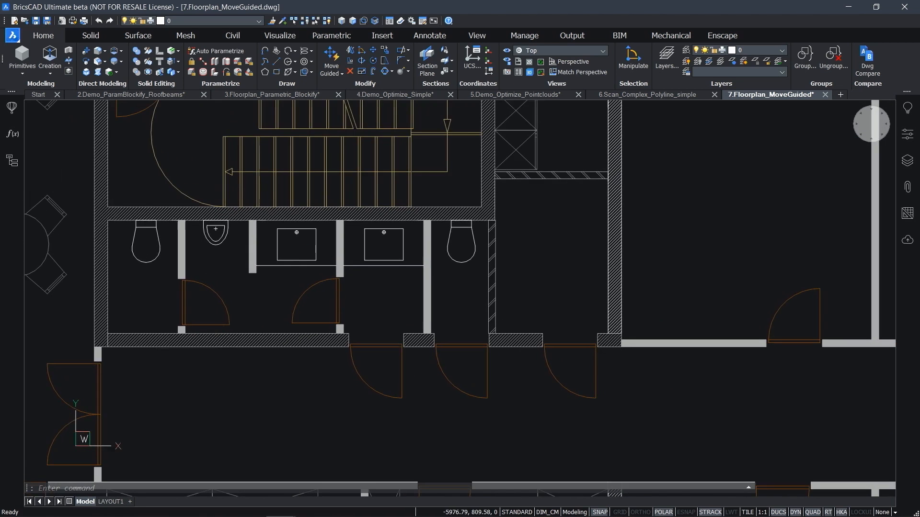
left_click(339, 304)
key("Escape")
left_click_drag(346, 301, 334, 293)
left_click(907, 134)
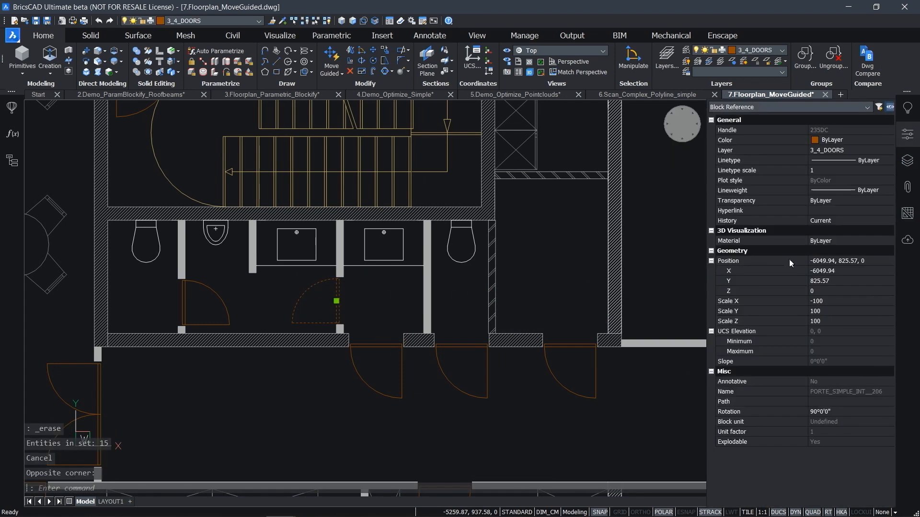
left_click(852, 221)
left_click(852, 221)
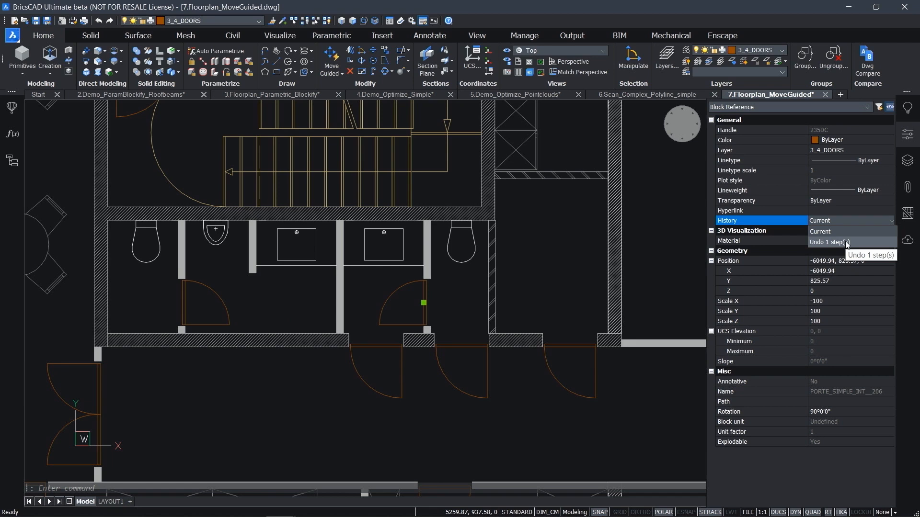
left_click(846, 243)
key("Escape")
- Return the end toilet's corridor door to its earlier place by setting its History property to Undo 1 step(s)
left_click_drag(453, 358, 450, 335)
left_click(832, 222)
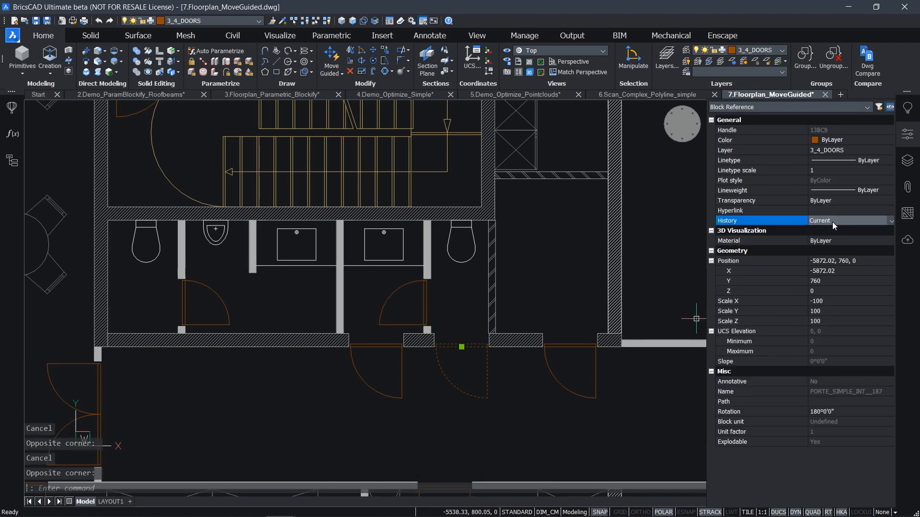
left_click(830, 242)
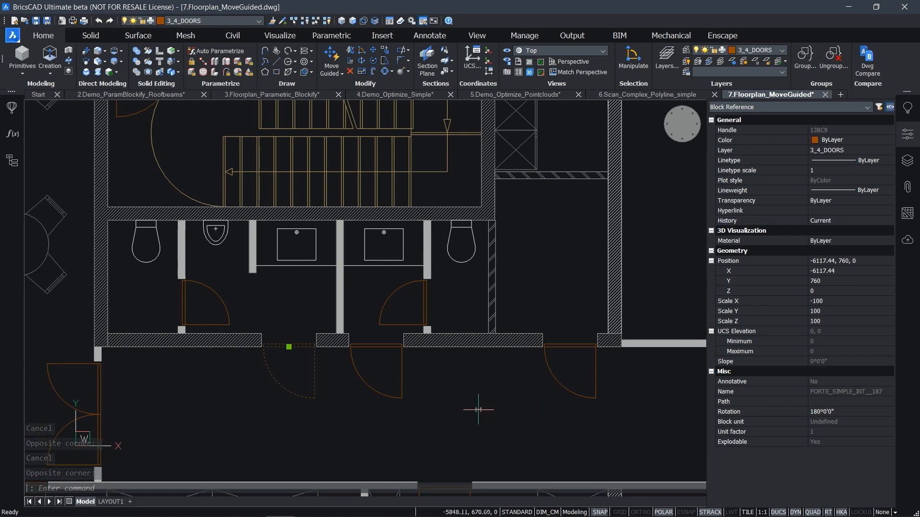
key("Escape")
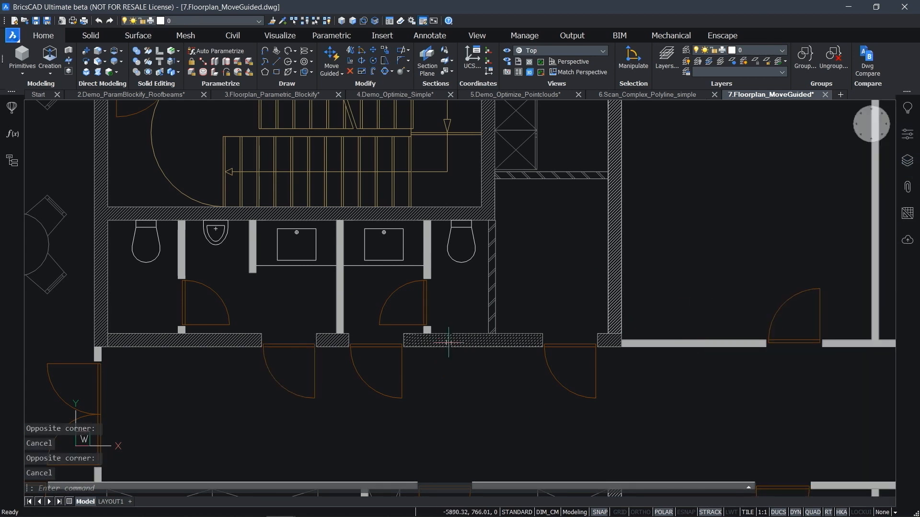
scroll(528, 285, "down", 5)
middle_click_drag(590, 254, 426, 261)
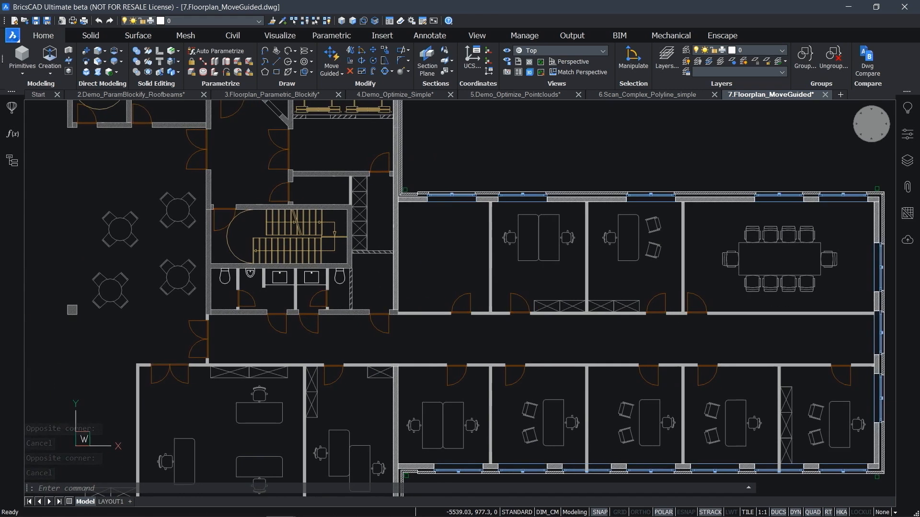
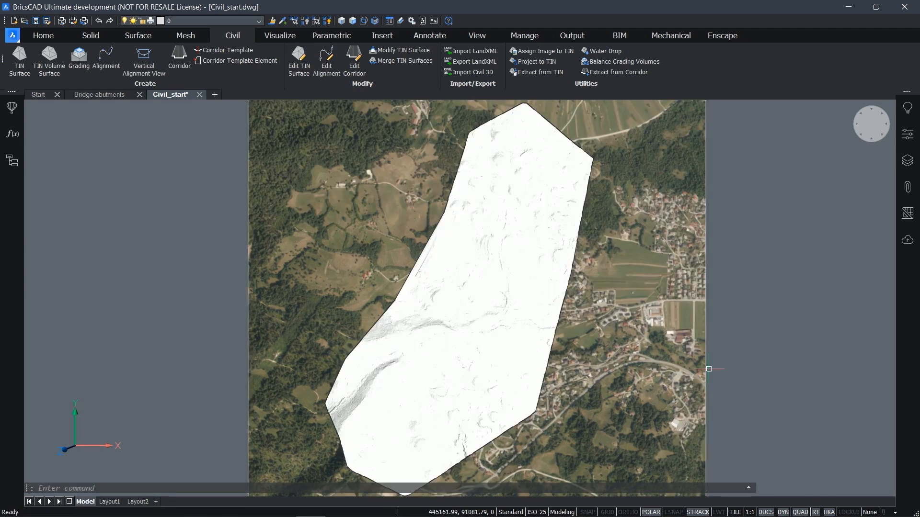
- Assign the aerial raster image to the TIN surface
middle_click_drag(709, 369, 709, 368, "shift")
left_click(535, 51)
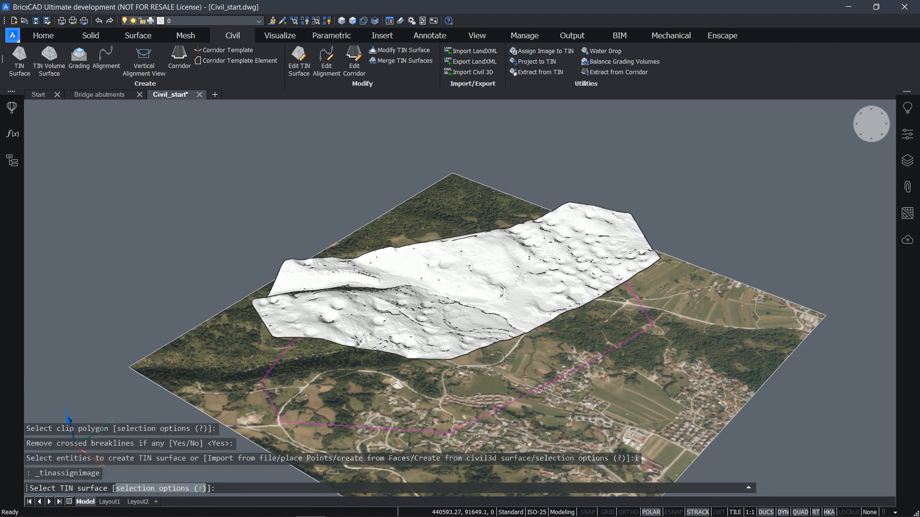
left_click(431, 292)
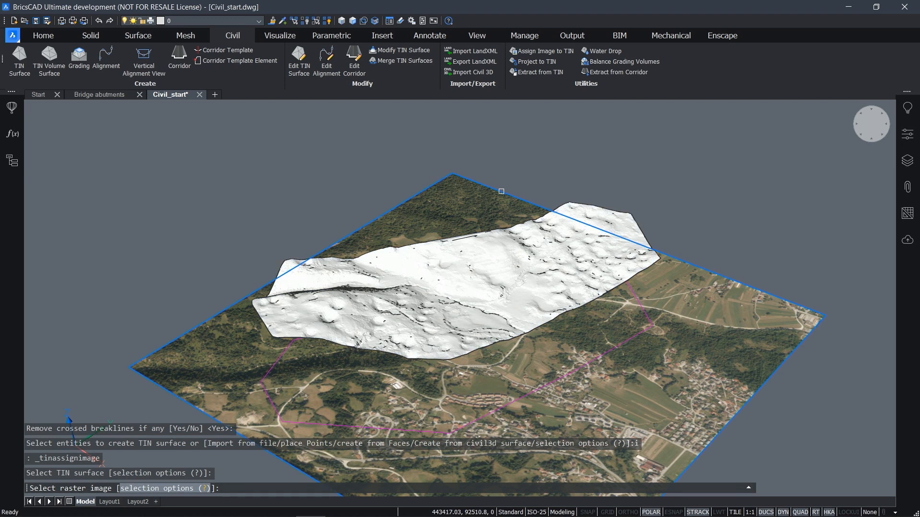
left_click(501, 191)
key("Return")
key("Escape")
- Temporarily hide the flat aerial raster image beneath the TIN surface
left_click(508, 178)
left_click(305, 20)
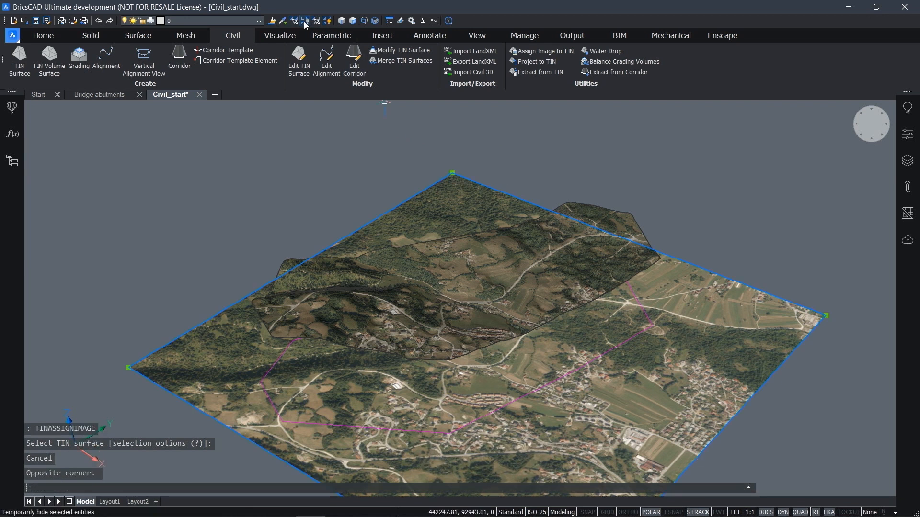
scroll(704, 248, "up", 5)
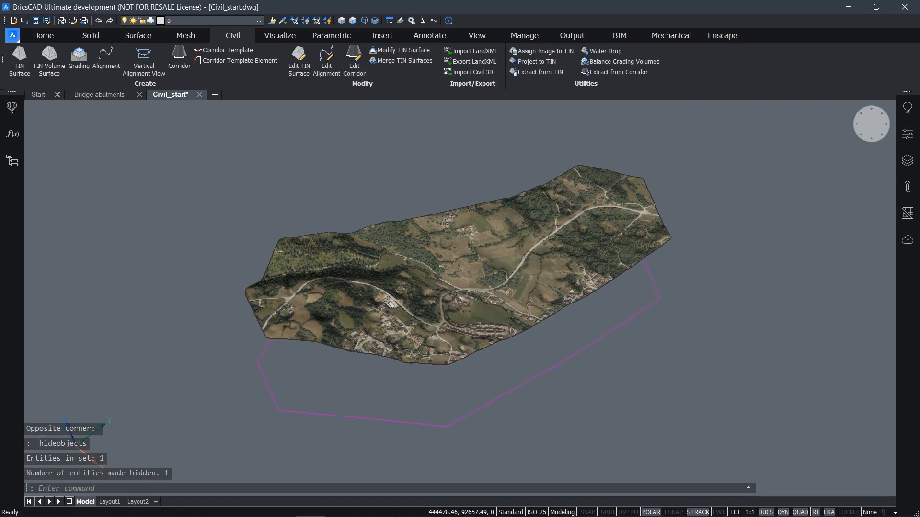
middle_click_drag(704, 248, 814, 160, "shift")
- Start a horizontal alignment on the TIN surface in plan view, placing PI points from the northern junction along the road's straight stretch
left_click(870, 126)
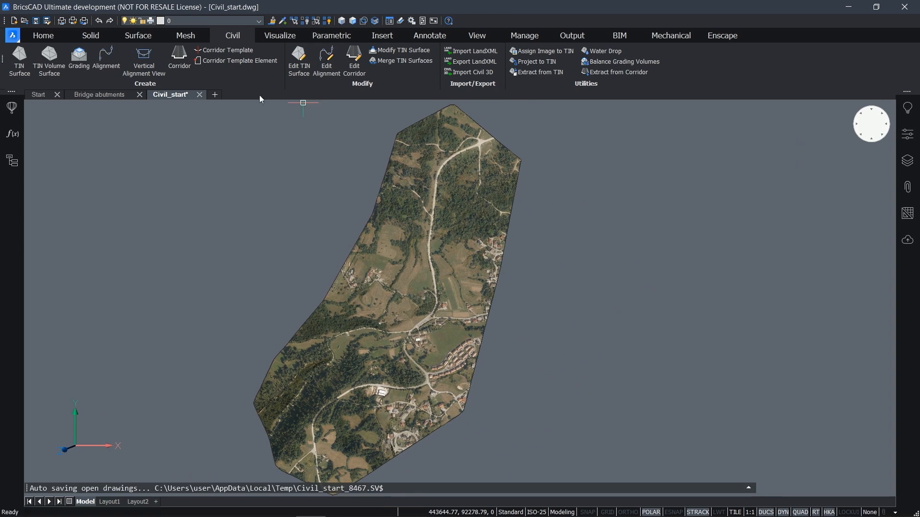
left_click(107, 65)
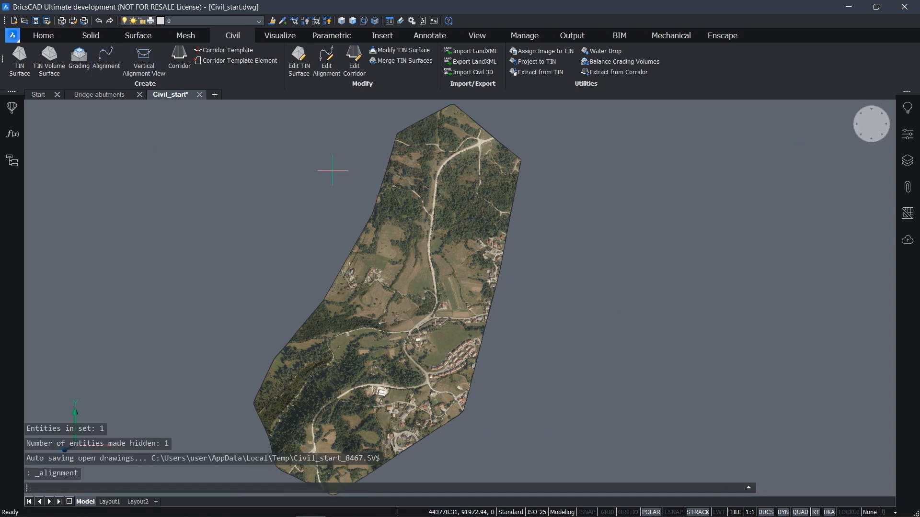
left_click(428, 176)
scroll(471, 142, "up", 3)
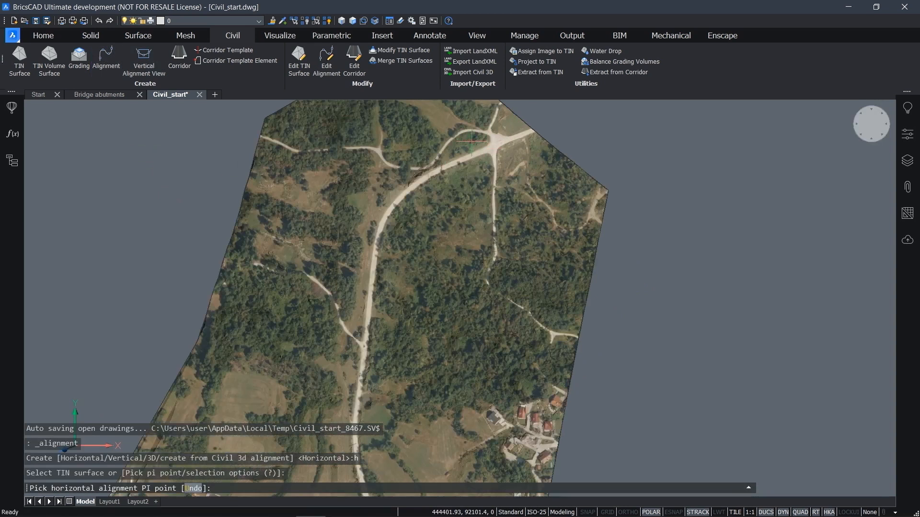
left_click(511, 144)
left_click(379, 191)
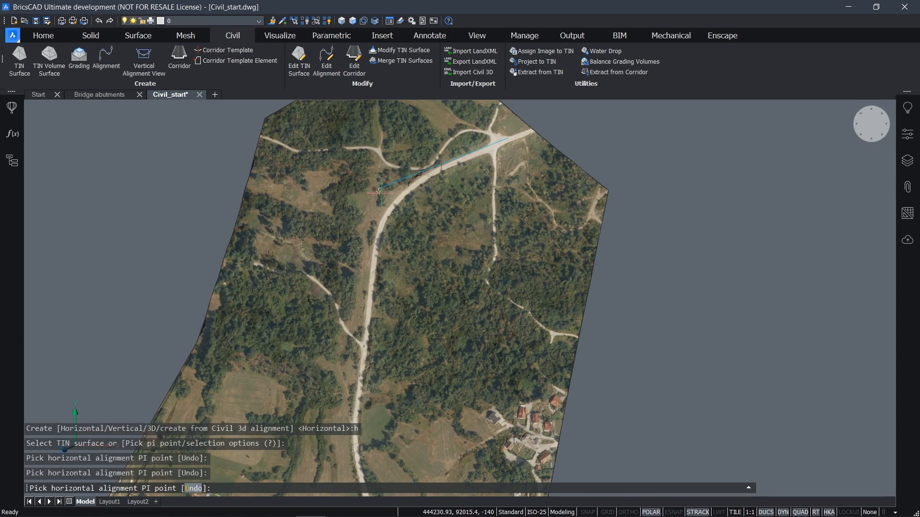
middle_click_drag(359, 389, 365, 264)
left_click(359, 318)
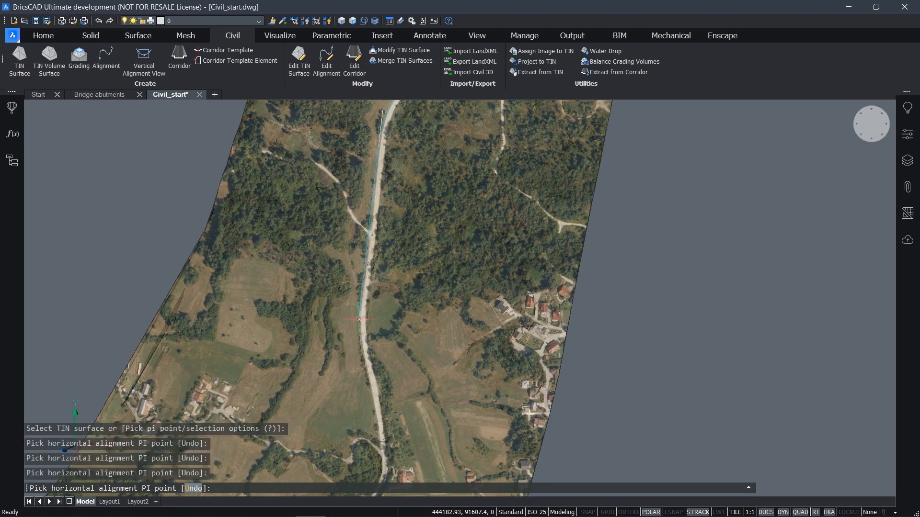
- Continue the horizontal alignment's PI points through the central valley and down to the southern road, finishing near the surface's southern edge
middle_click_drag(367, 358, 398, 193)
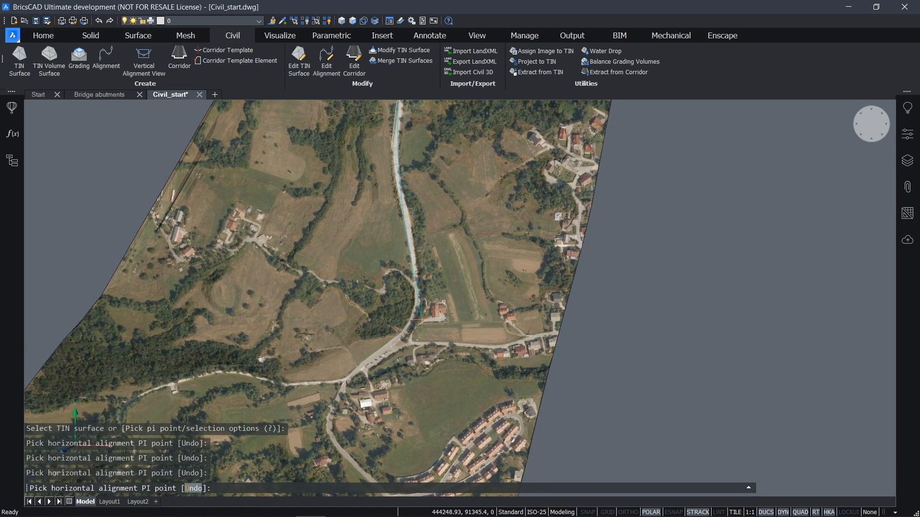
left_click(431, 326)
middle_click_drag(349, 346, 440, 199)
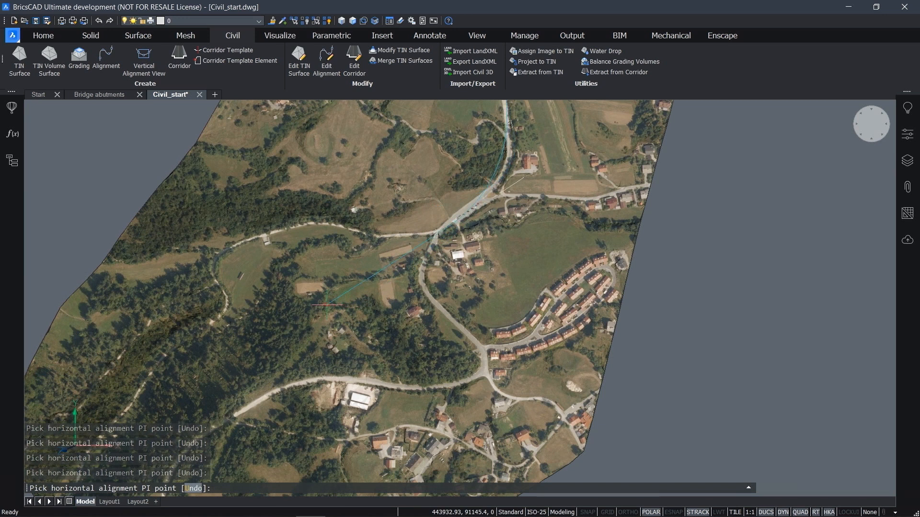
middle_click_drag(282, 334, 401, 218)
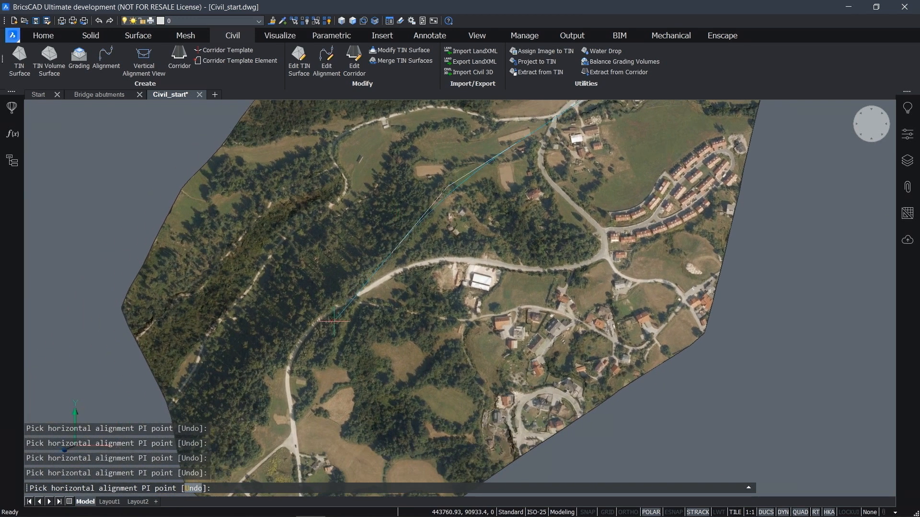
middle_click_drag(287, 373, 334, 286)
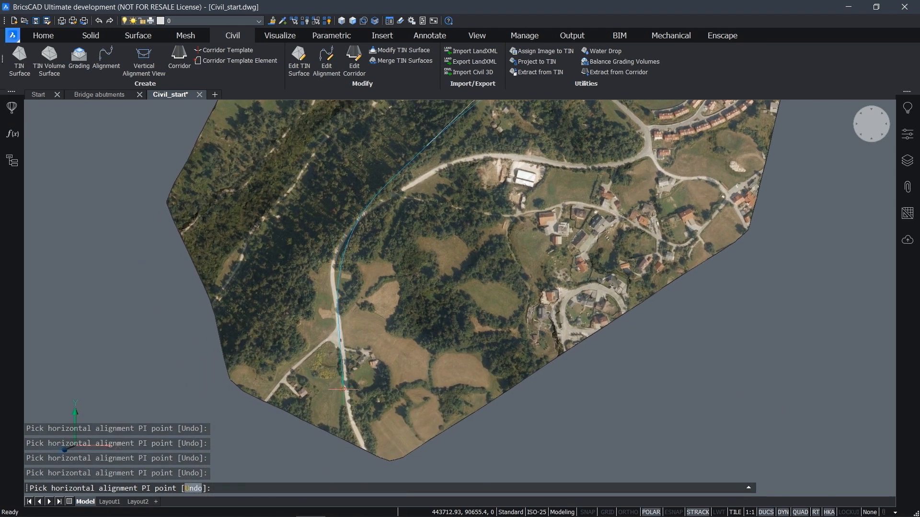
key("Return")
middle_click(711, 351)
middle_click(711, 351)
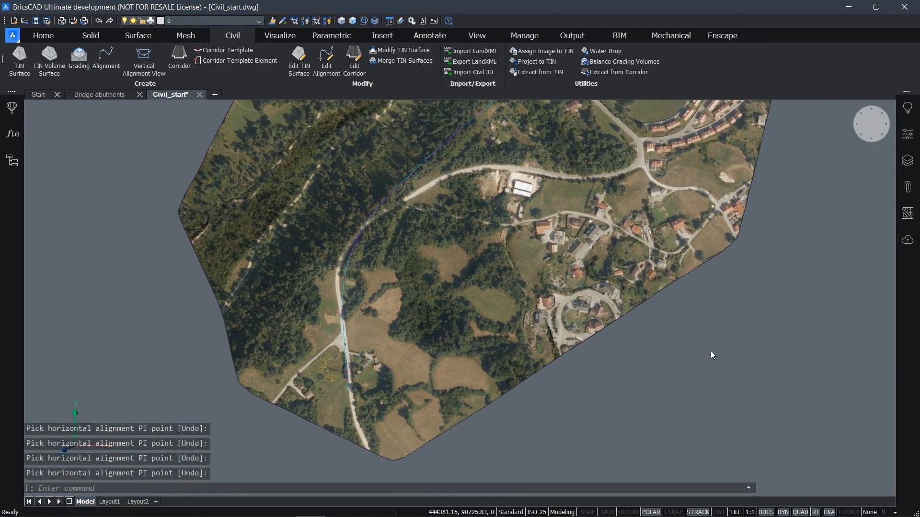
- Try to stretch the PI at the horizontal alignment's central bend outward from the road
middle_click_drag(691, 353, 498, 383)
left_click(501, 381)
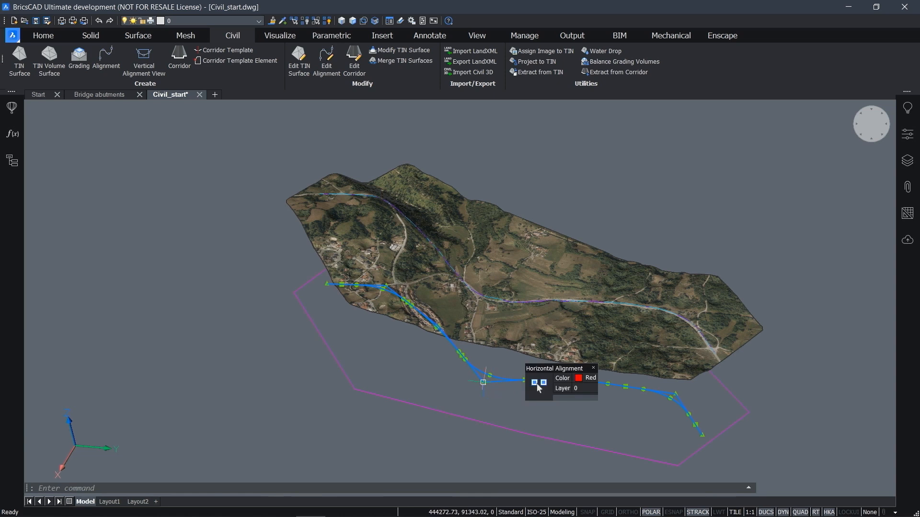
left_click(482, 382)
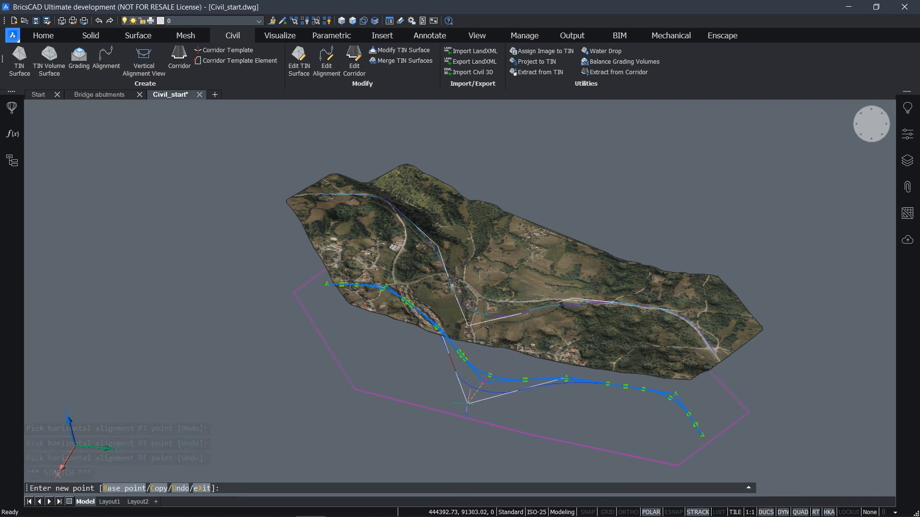
key("Escape")
middle_click_drag(478, 394, 471, 411, "shift")
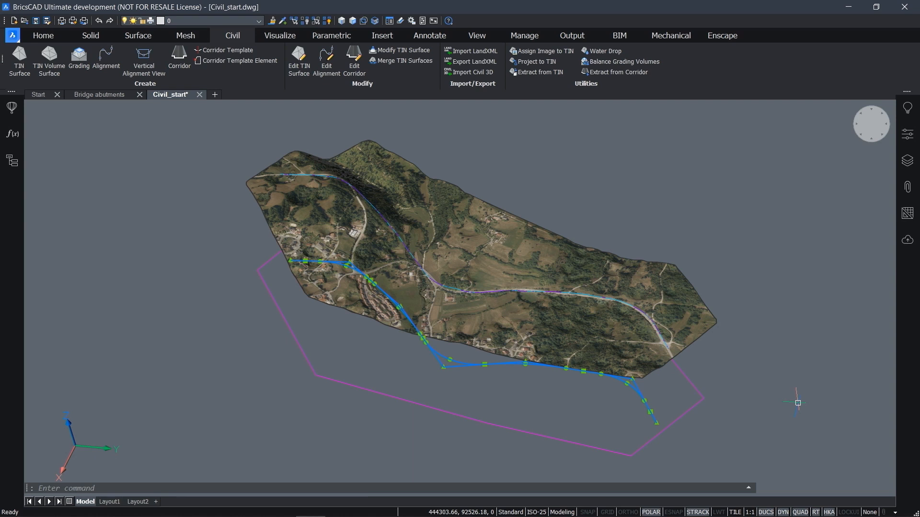
- Divide model space into two vertical viewports
type("vPORT")
key("Return")
type("2")
key("Return")
type("v")
key("Return")
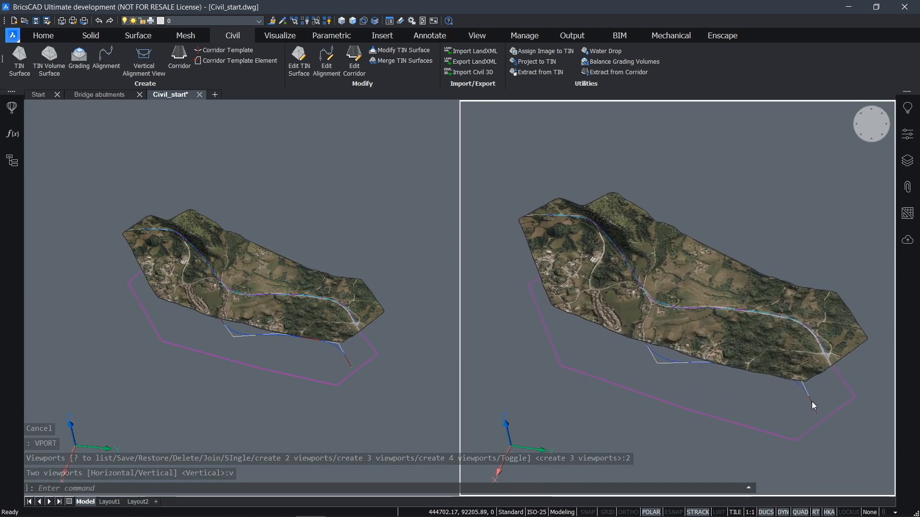
- Create a vertical alignment view of the horizontal alignment, with its origin in the empty area northwest of the surface in plan view
left_click(305, 216)
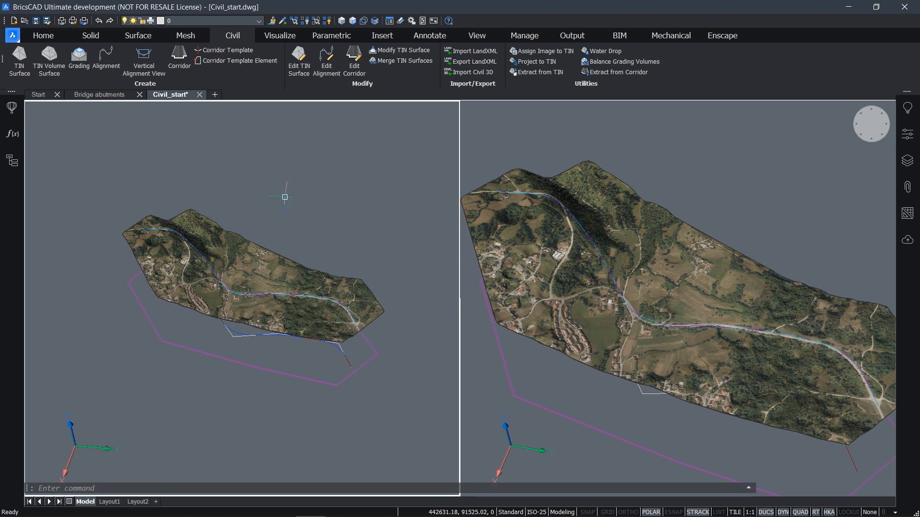
left_click(143, 60)
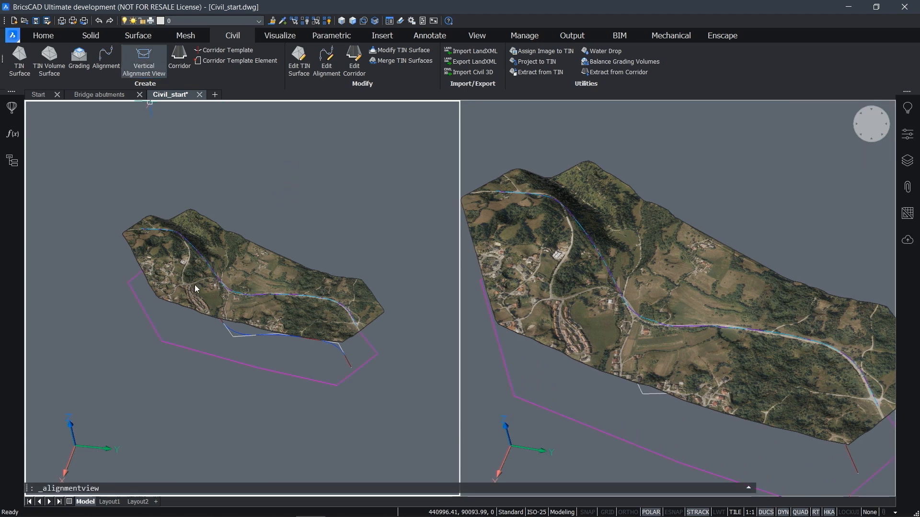
left_click(234, 332)
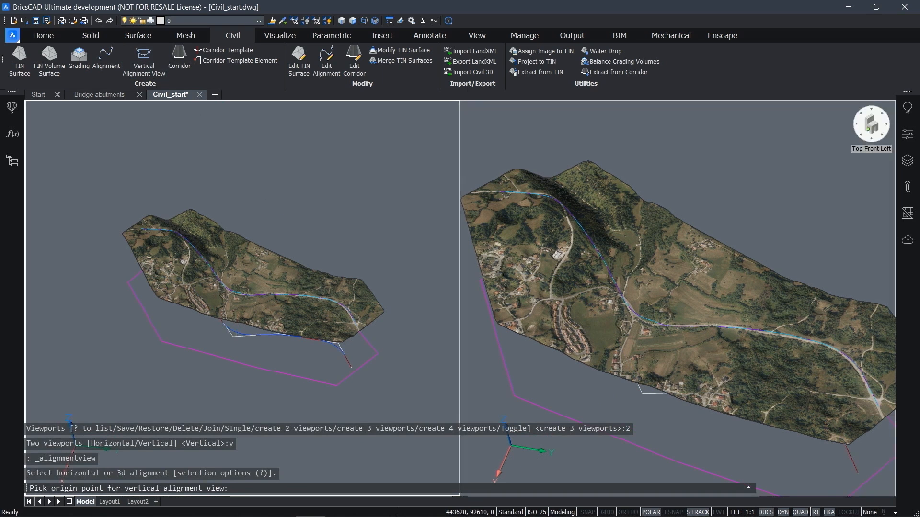
left_click(871, 123)
middle_click_drag(286, 204, 344, 431)
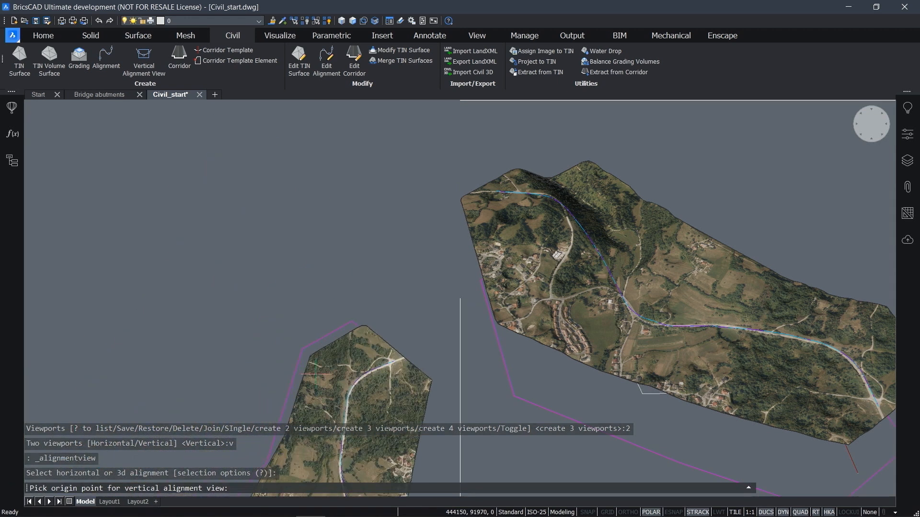
left_click(130, 276)
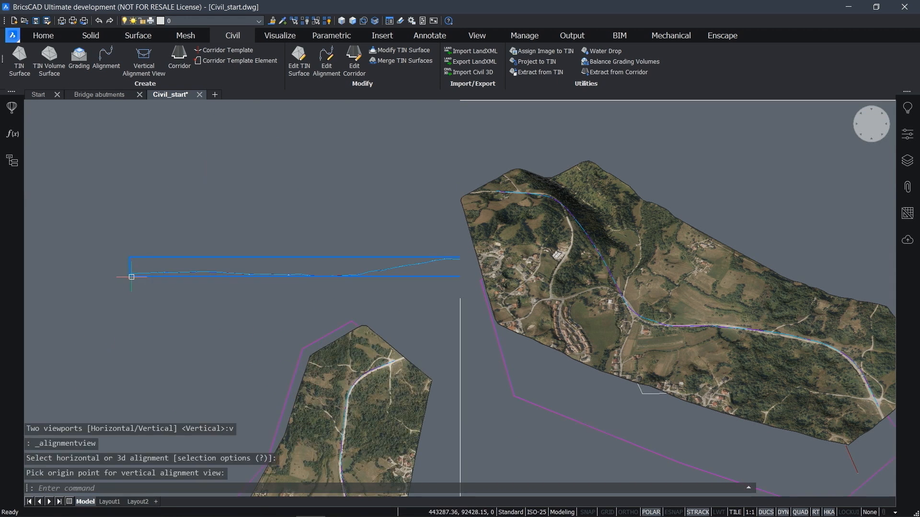
- Turn off perspective projection for the viewport containing the vertical alignment view
left_click(907, 134)
left_click(826, 232)
left_click(822, 244)
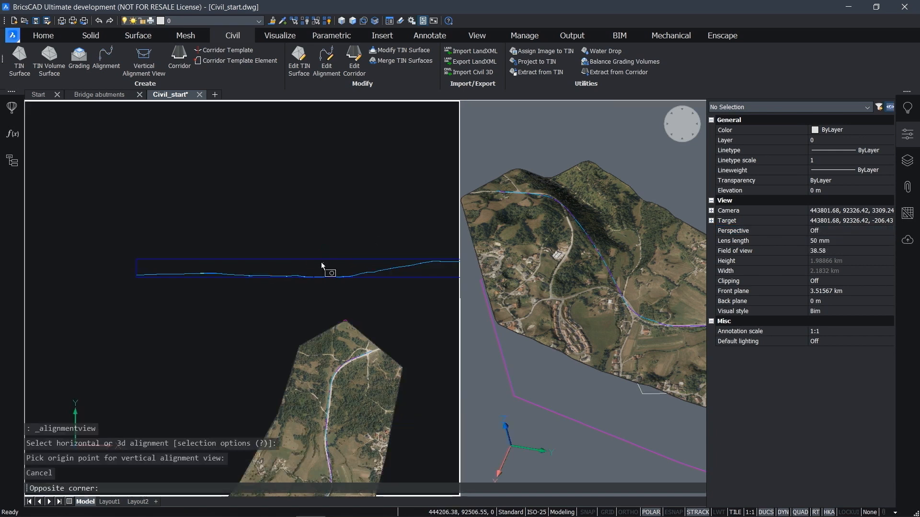
- Set the vertical alignment view's vertical scale factor to 10
left_click(323, 262)
left_click(819, 260)
type("10")
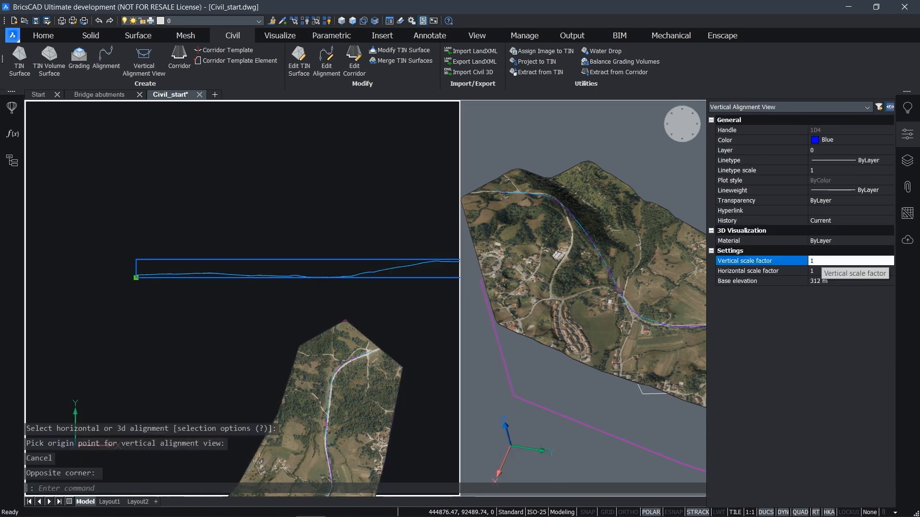
key("Return")
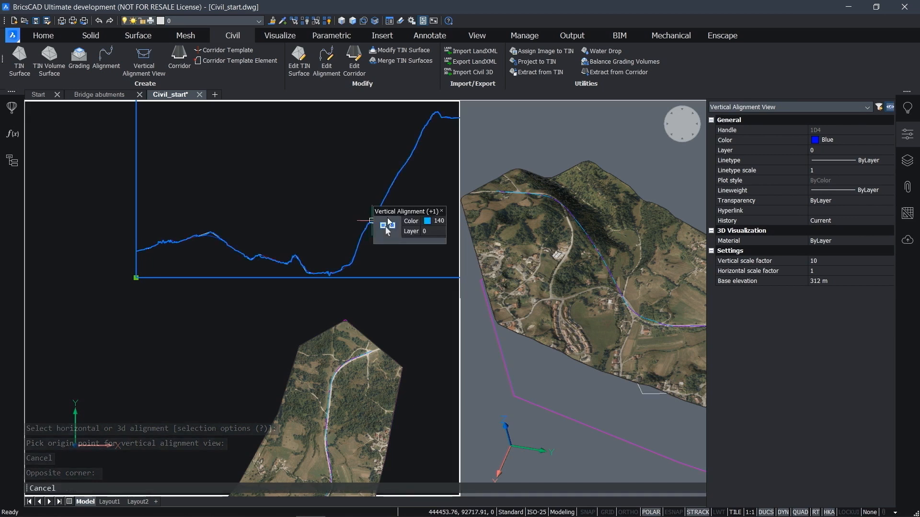
key("Escape")
middle_click_drag(421, 189, 354, 244)
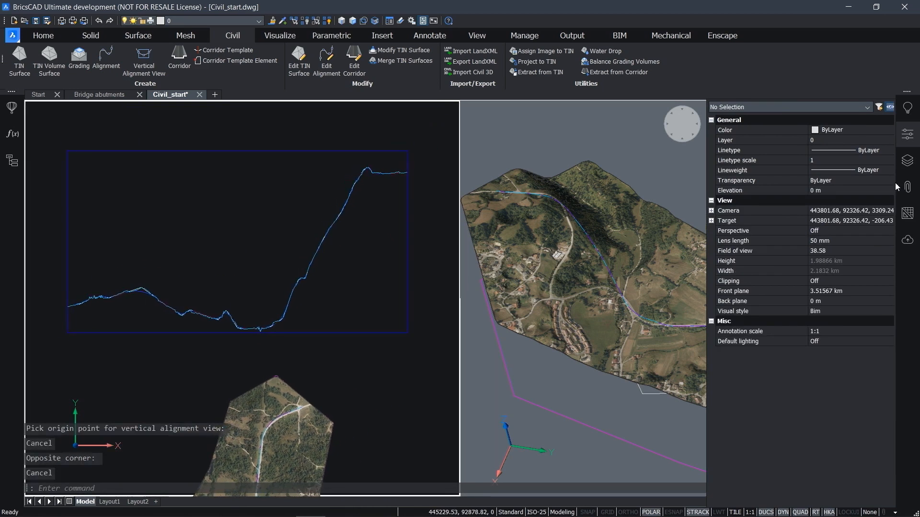
- Set the accuracy factor of the layout vertical alignment to 3
scroll(309, 240, "up", 2)
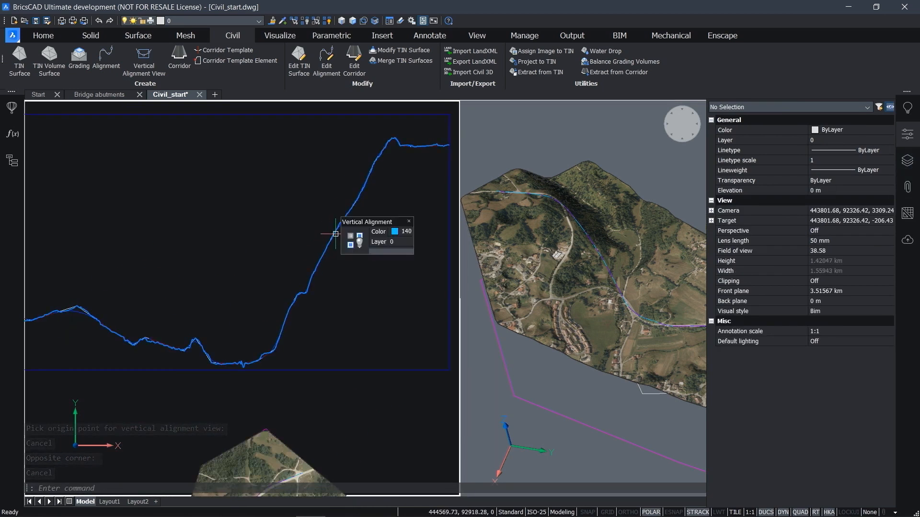
left_click(336, 233)
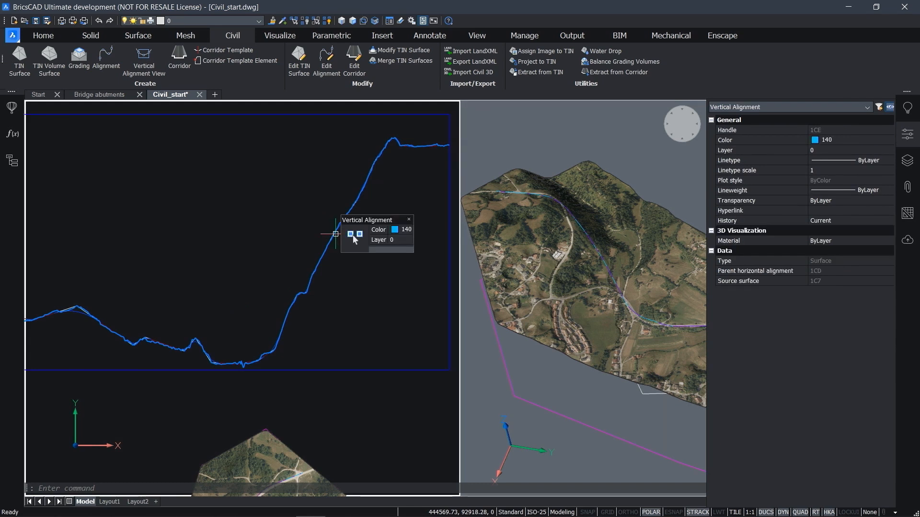
key("Escape")
key("Escape")
left_click(336, 233)
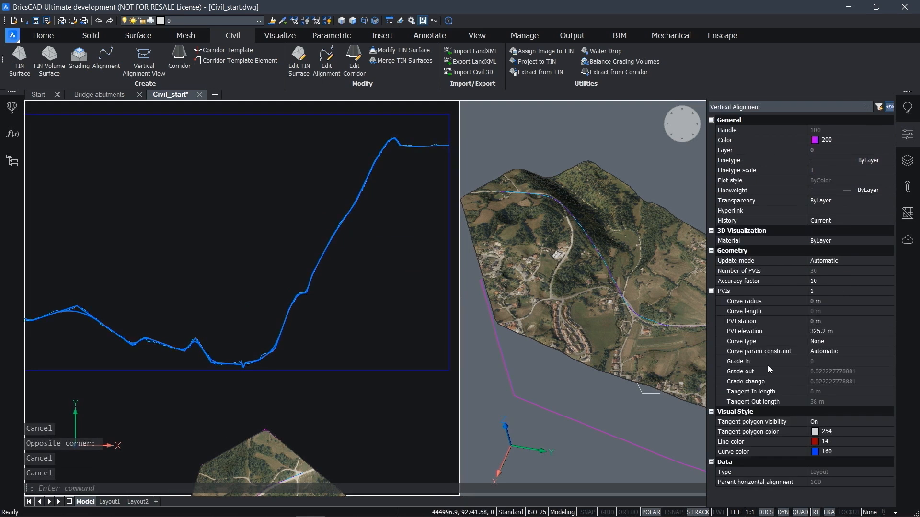
left_click(820, 280)
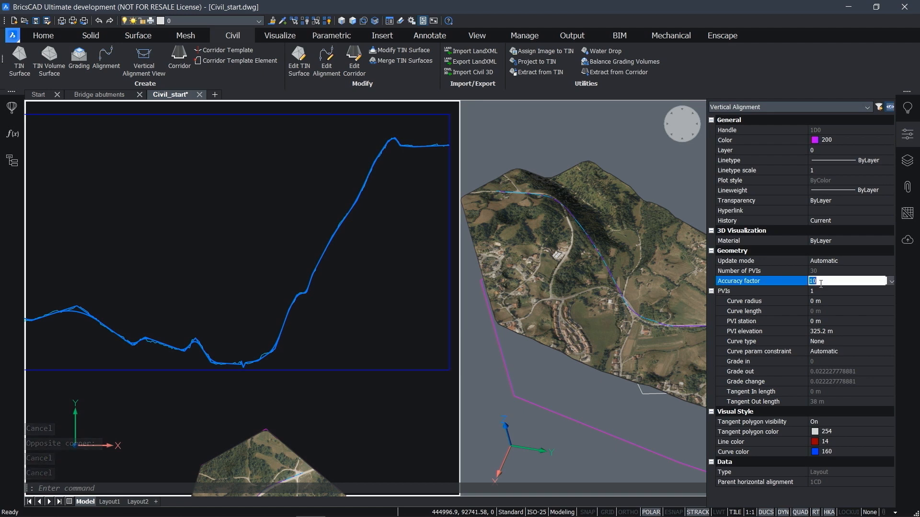
type("3")
key("Return")
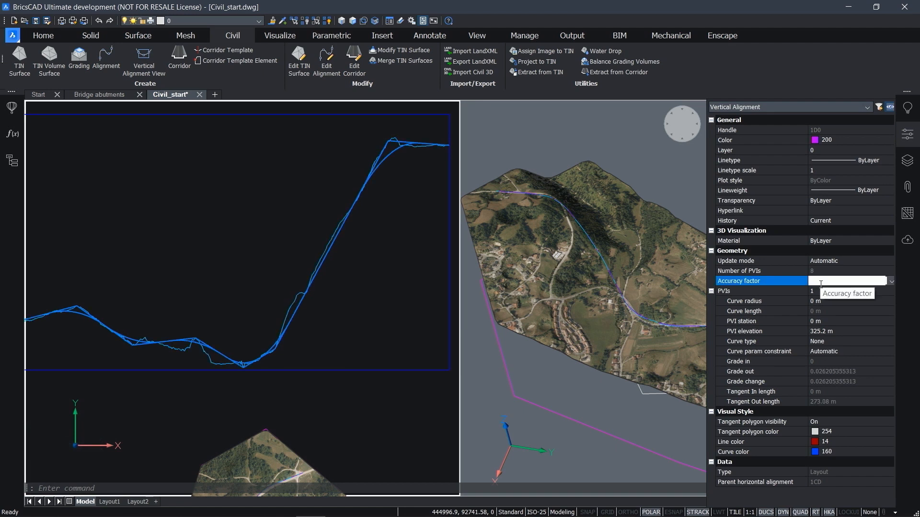
- Switch the layout vertical alignment's update mode to Manual
left_click(835, 262)
left_click(835, 263)
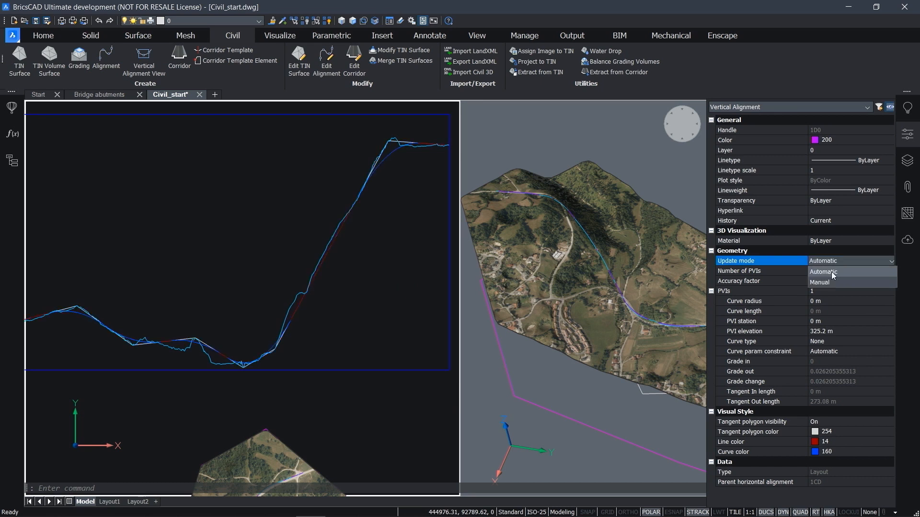
left_click(826, 280)
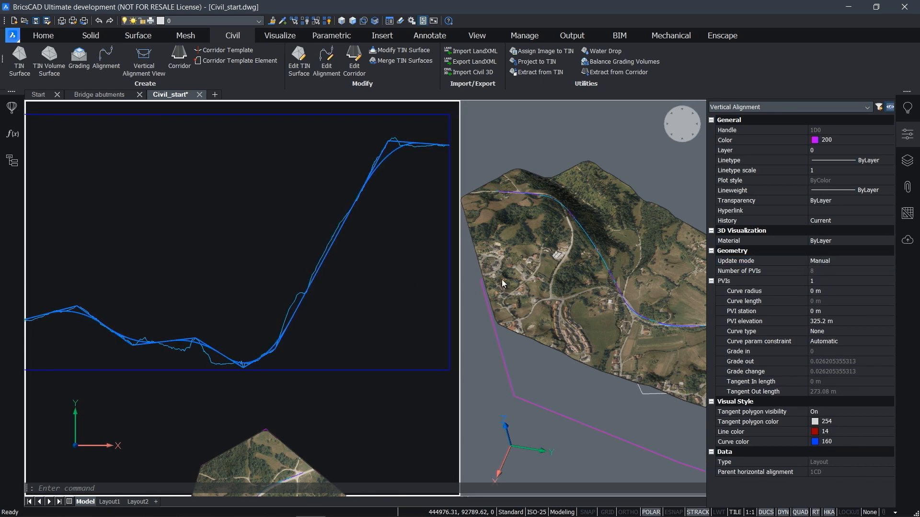
- Remove the PVI at the lowest point of the layout vertical alignment
left_click(329, 59)
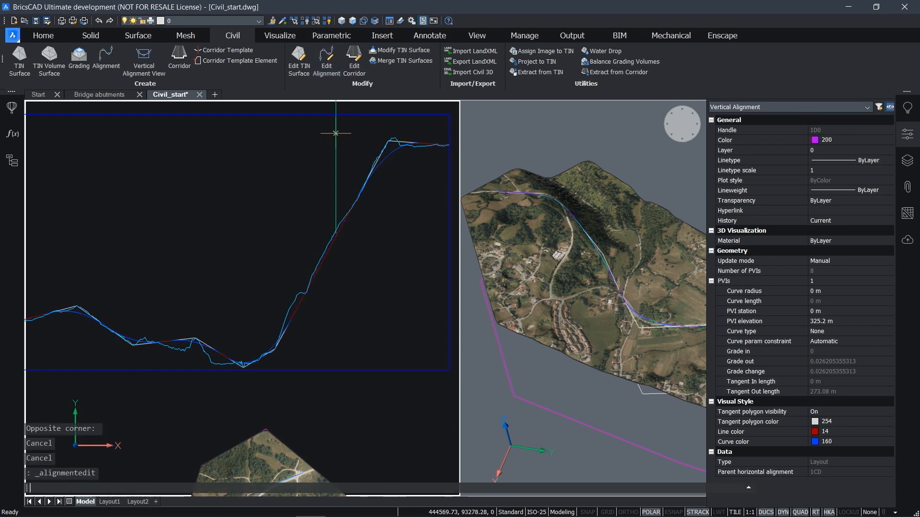
left_click(327, 60)
key("Escape")
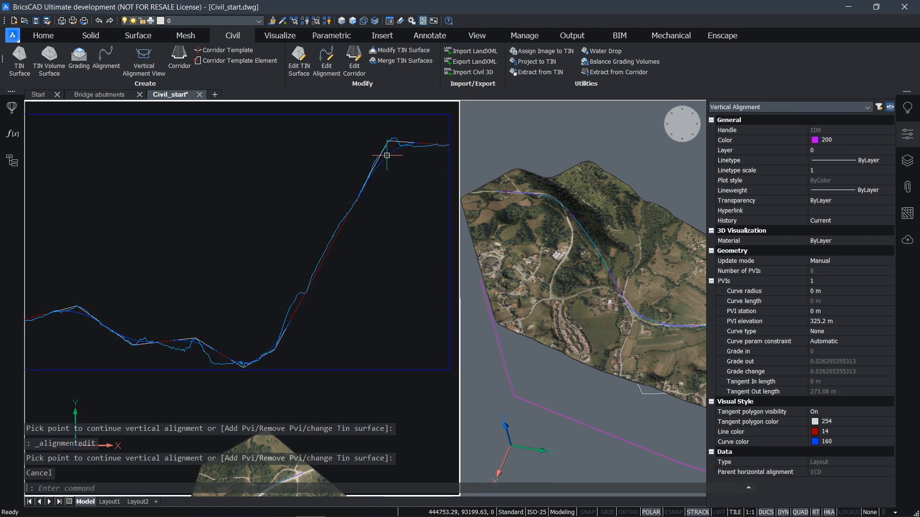
left_click(326, 67)
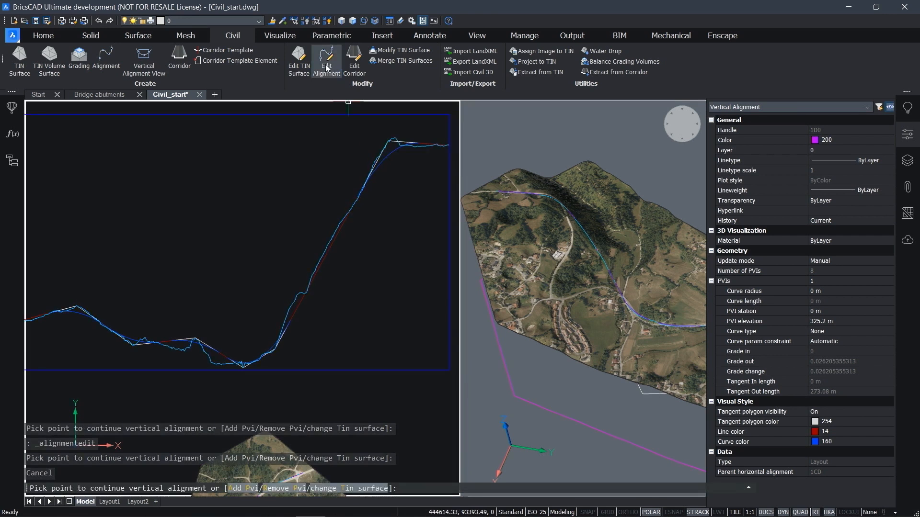
type("rp")
key("Return")
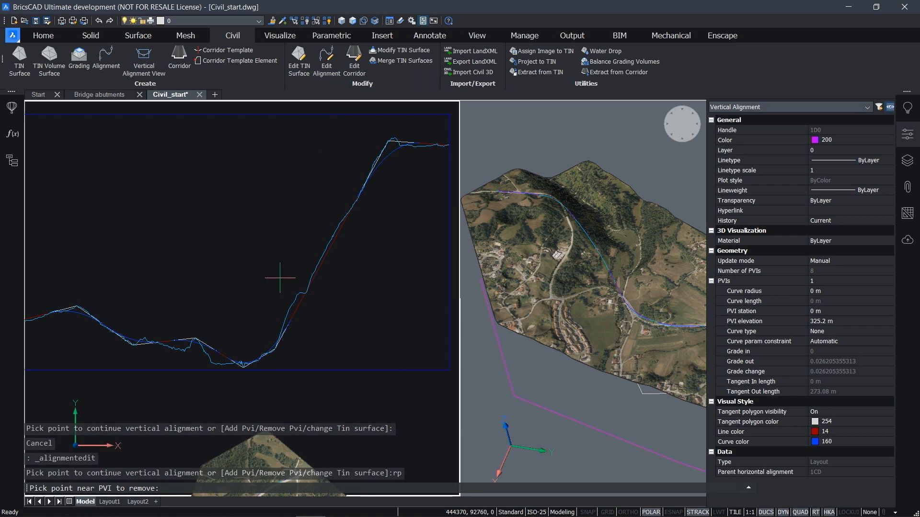
left_click(255, 355)
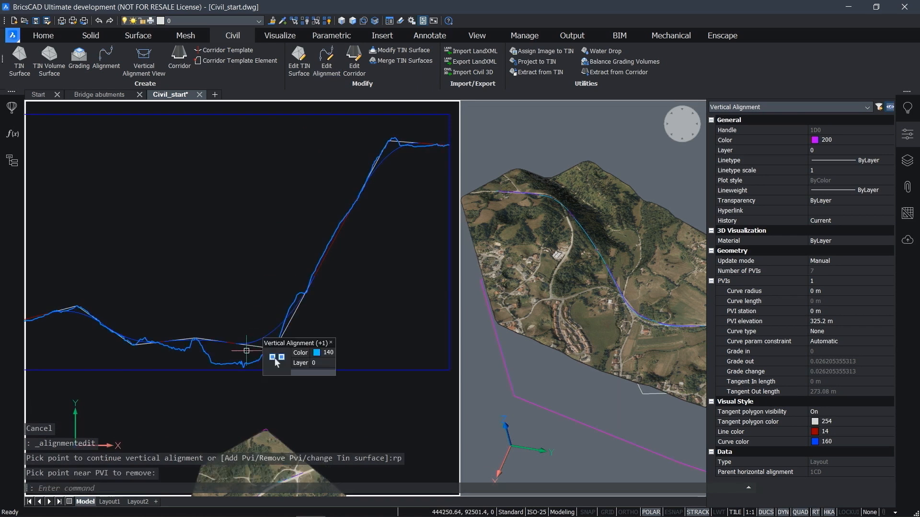
- Remove the PVI at the foot of the steep slope from the layout vertical alignment
left_click(230, 349)
left_click(225, 335)
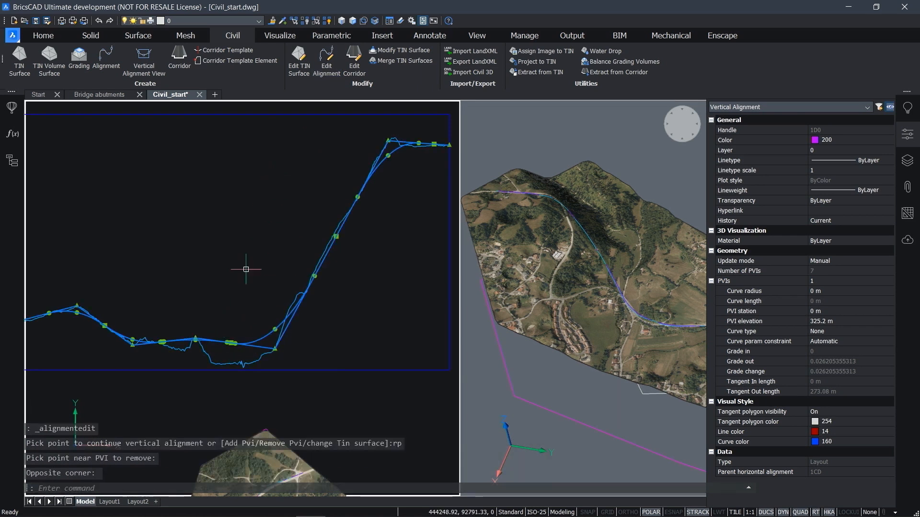
left_click(335, 60)
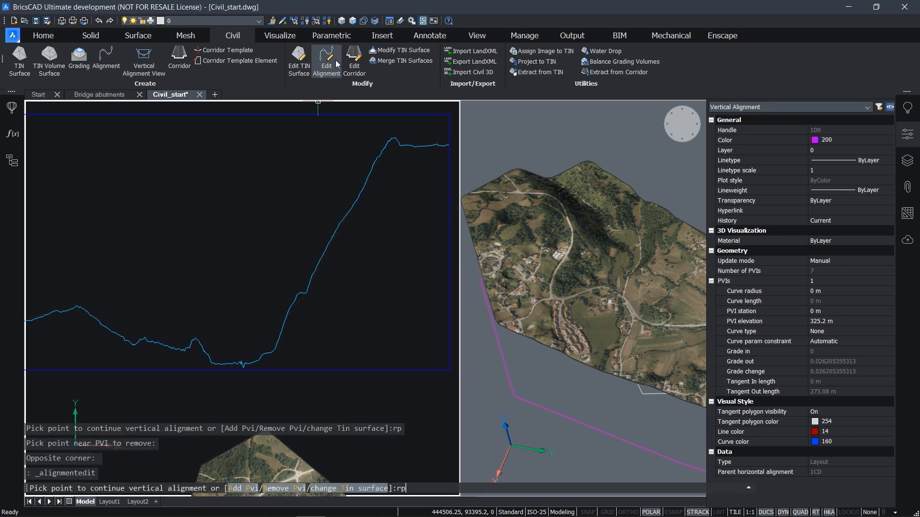
type("rp")
key("Return")
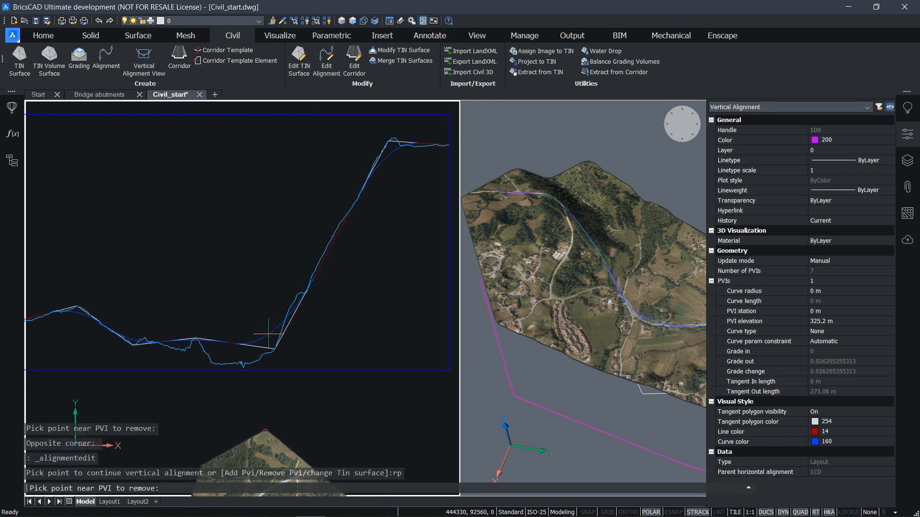
left_click(269, 336)
- Raise the two low PVIs of the layout vertical alignment well above the valley terrain to form a continuous climb
middle_click_drag(257, 302, 310, 294)
left_click(294, 294)
left_click(283, 283)
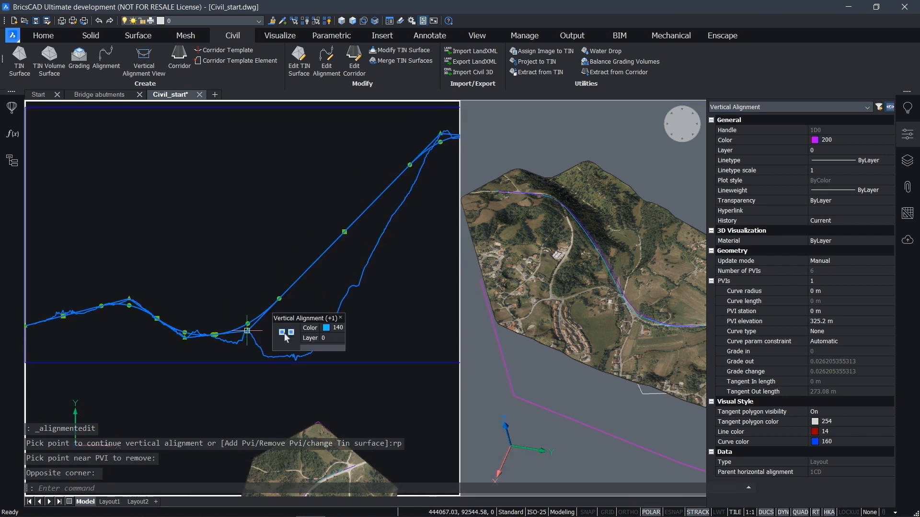
left_click(244, 332)
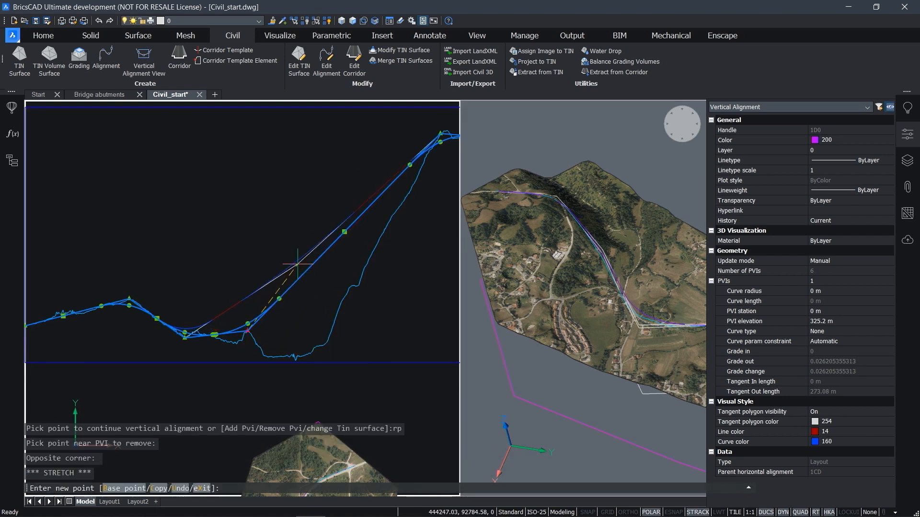
left_click(195, 332)
left_click(251, 281)
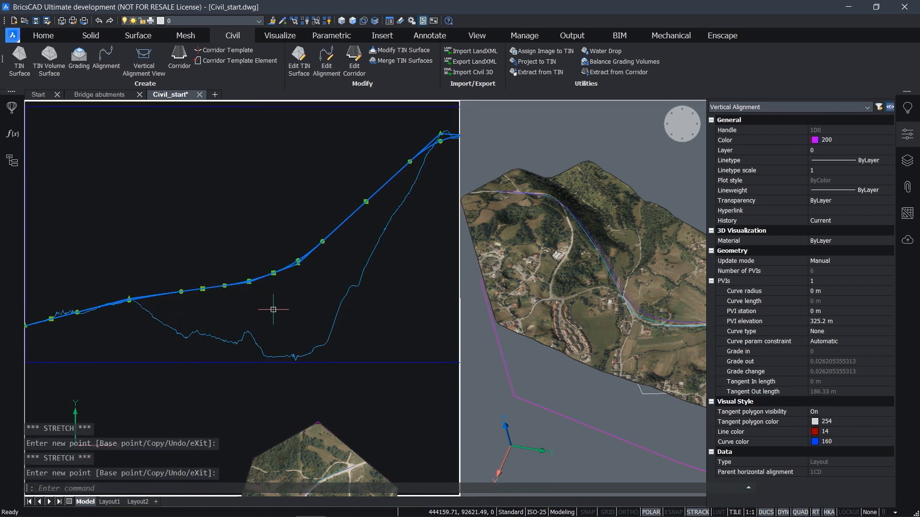
- Examine the curve and grade properties of the layout vertical alignment's PVIs 1 through 5, and clear the selection
middle_click_drag(297, 306, 285, 316)
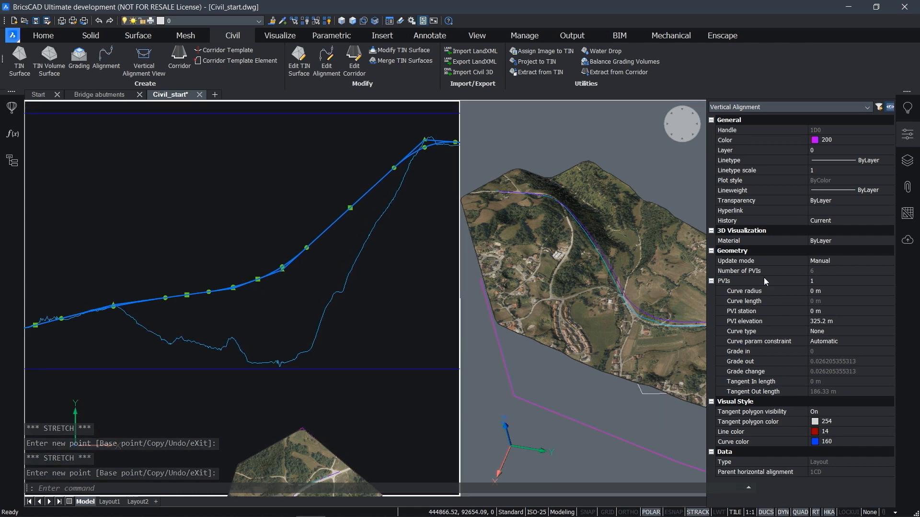
left_click(866, 281)
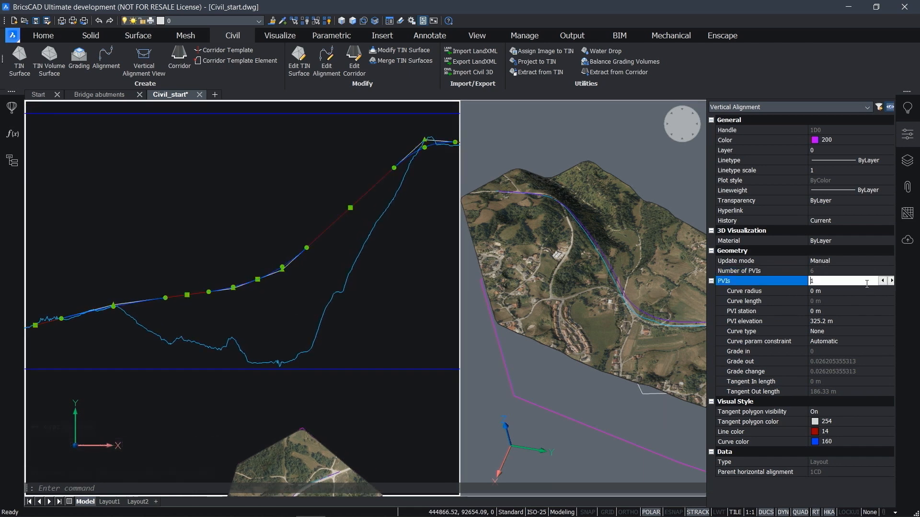
left_click(891, 281)
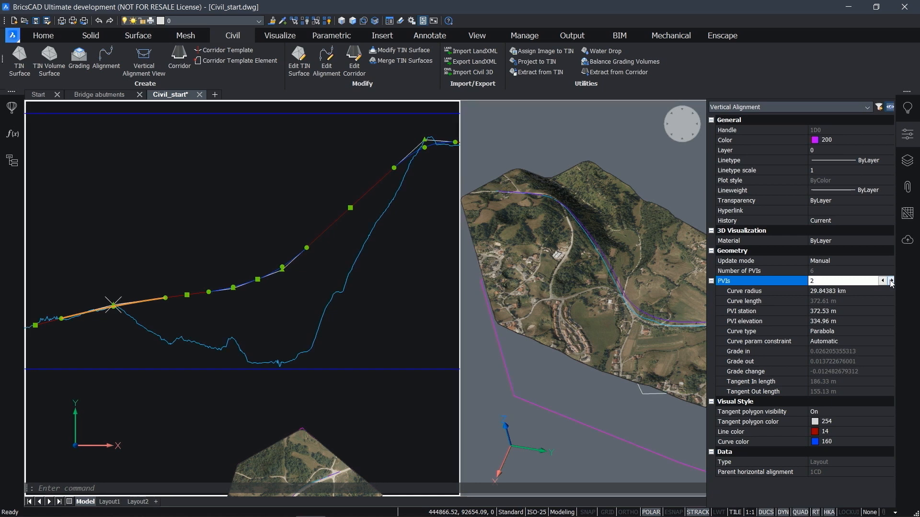
left_click(891, 281)
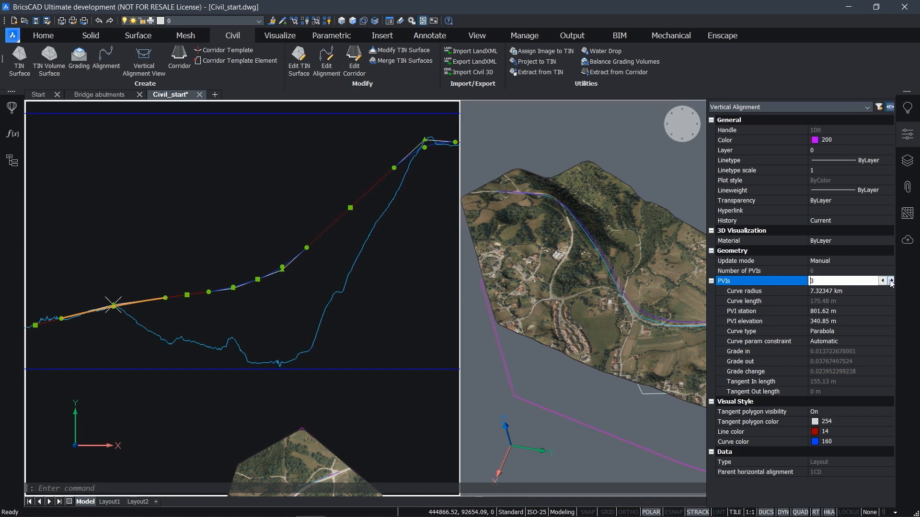
left_click(891, 281)
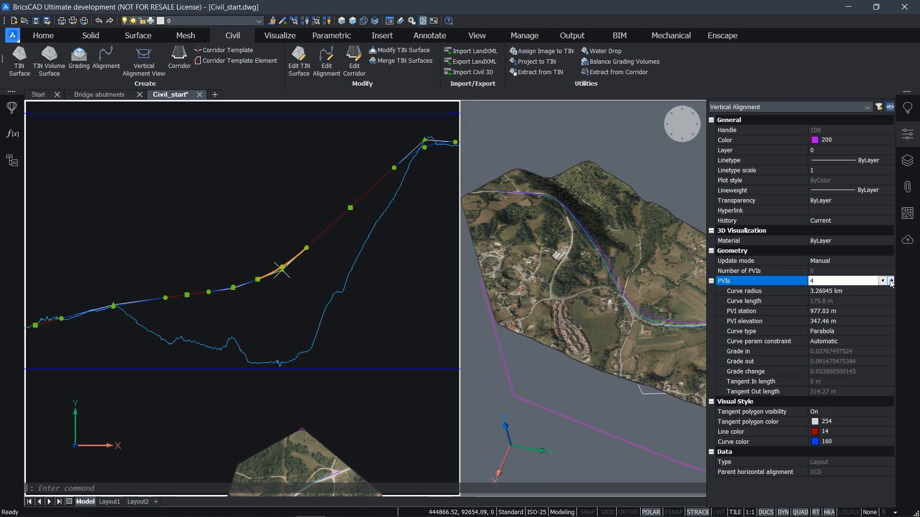
left_click(891, 281)
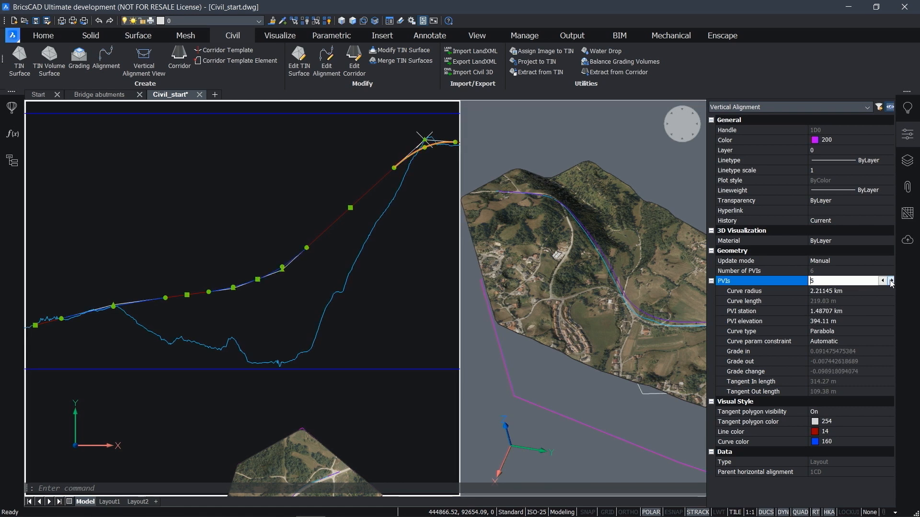
left_click(883, 283)
left_click(883, 282)
left_click(883, 282)
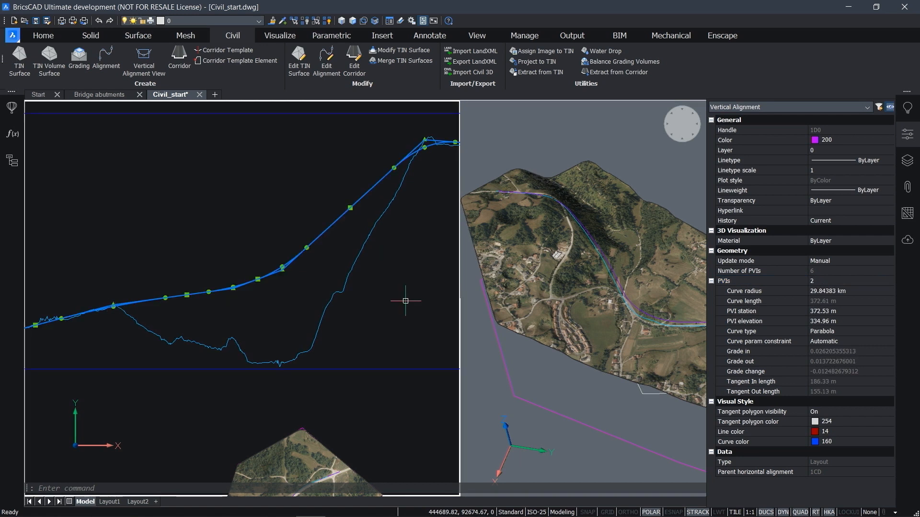
left_click(424, 186)
key("Escape")
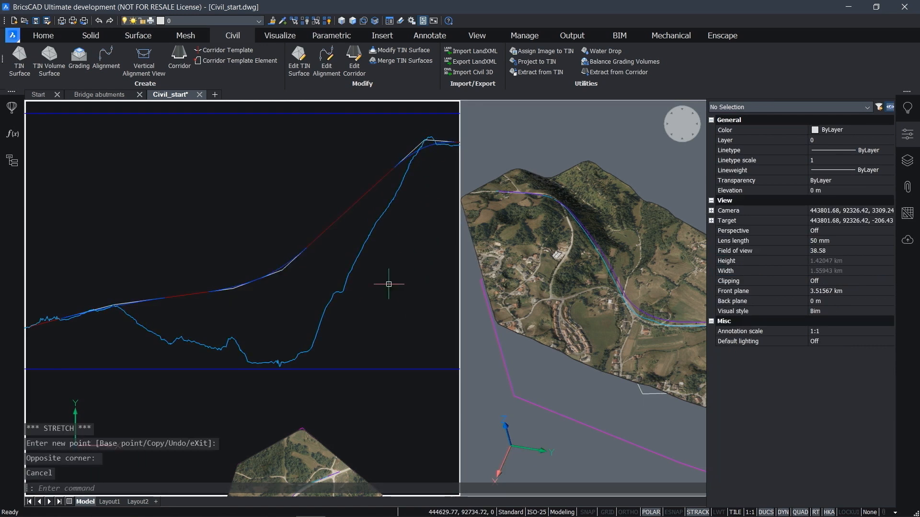
- Turn on the Corridor layer to show the bridge and road cross-section polylines
scroll(370, 350, "down", 1)
scroll(322, 269, "down", 2)
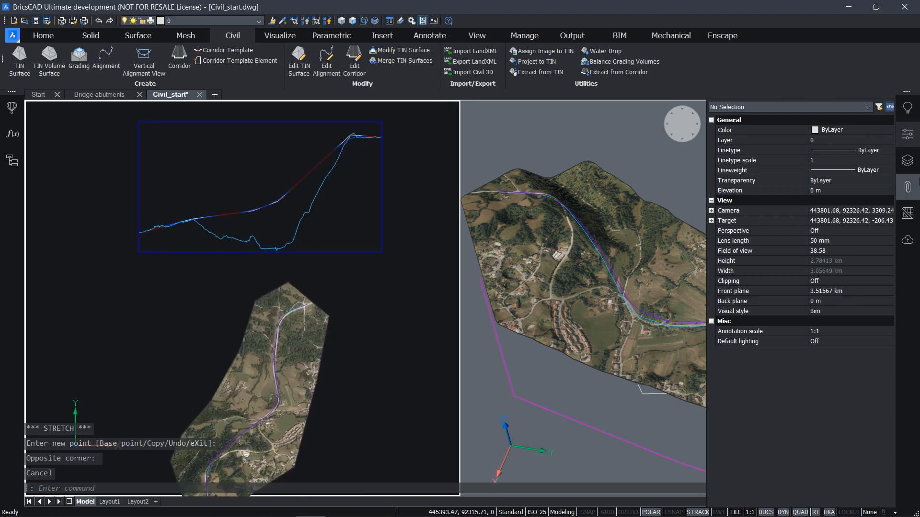
left_click(909, 165)
left_click(798, 142)
middle_click_drag(407, 336, 295, 247)
scroll(303, 292, "up", 3)
scroll(255, 277, "up", 2)
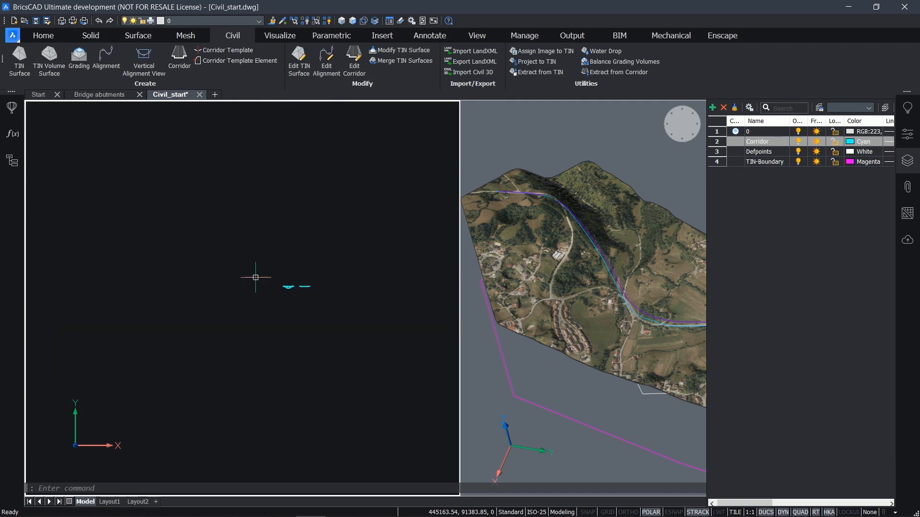
left_click(908, 163)
scroll(287, 298, "up", 4)
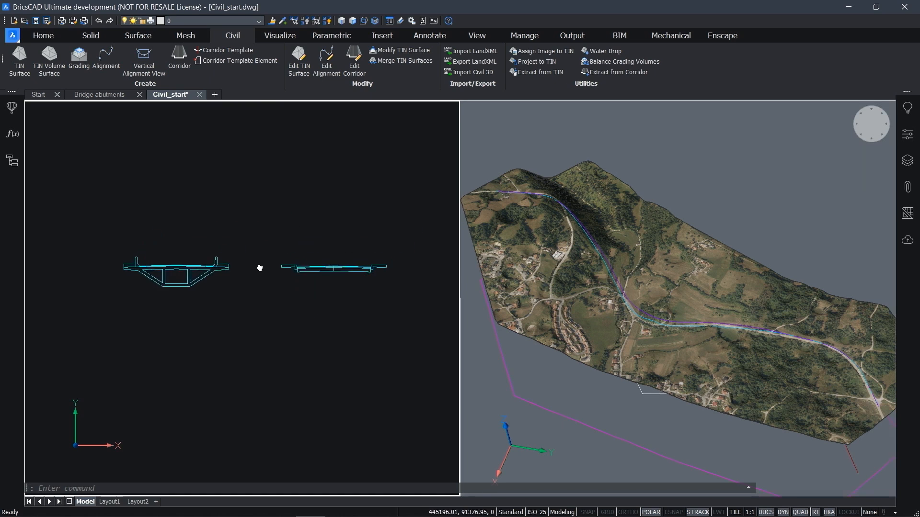
scroll(261, 269, "up", 2)
scroll(270, 269, "up", 2)
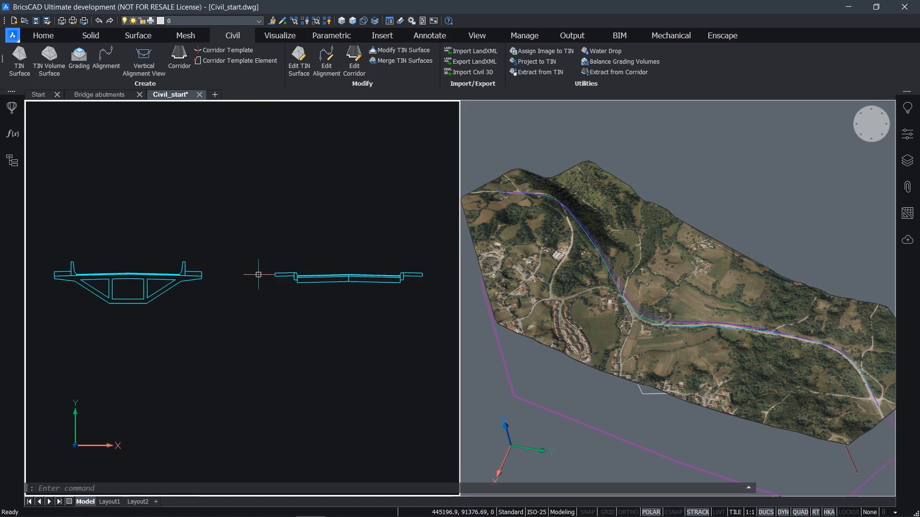
- Create a corridor template element from the bridge section polylines, with entity snap on and the base point at the deck's top centre
key("F3")
left_click(230, 60)
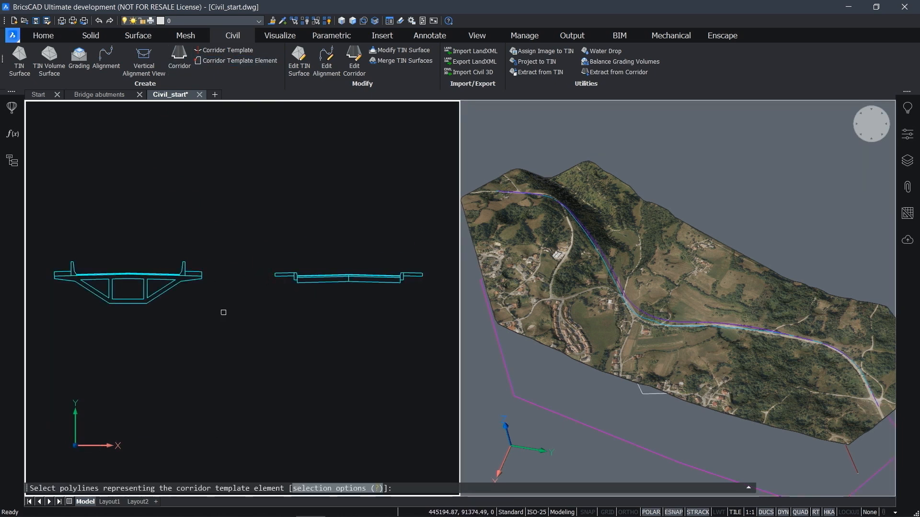
left_click(225, 320)
left_click(47, 228)
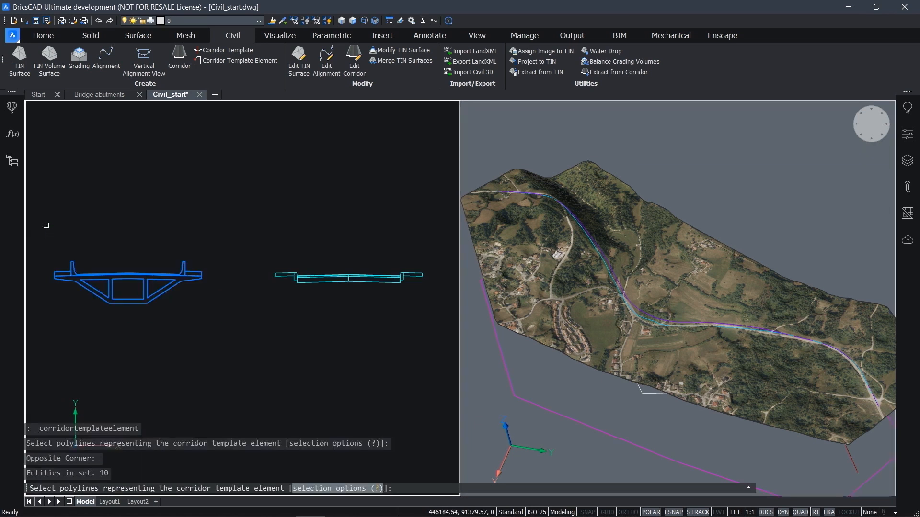
key("Return")
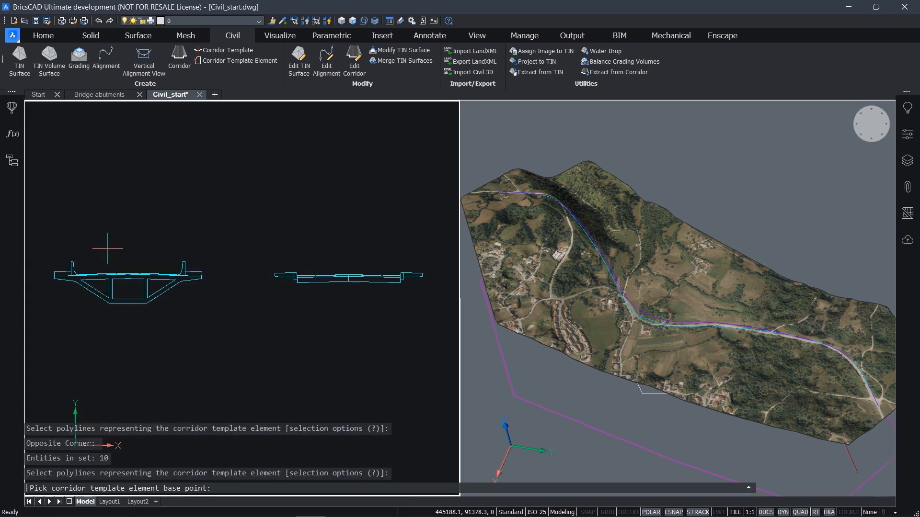
left_click(128, 273)
- Create a corridor template element from the road section polylines, with the base point at the pavement's top centre
left_click(434, 305)
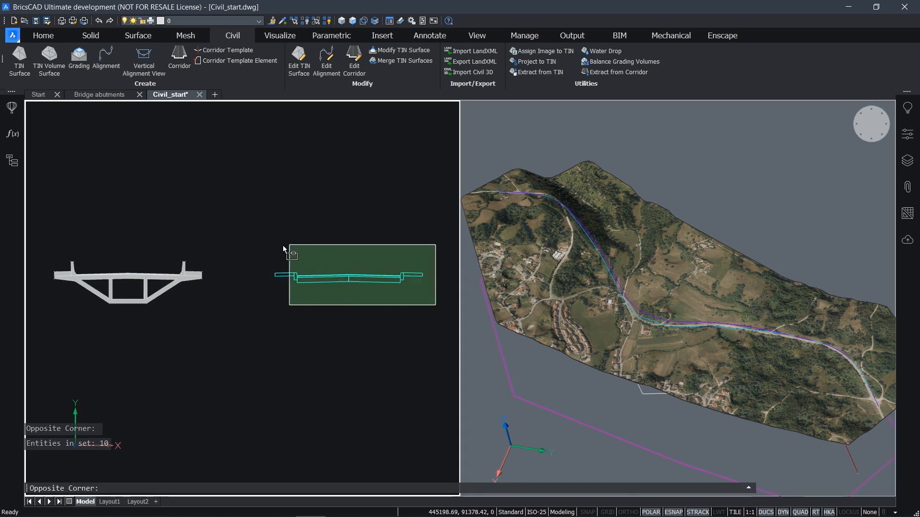
left_click(254, 245)
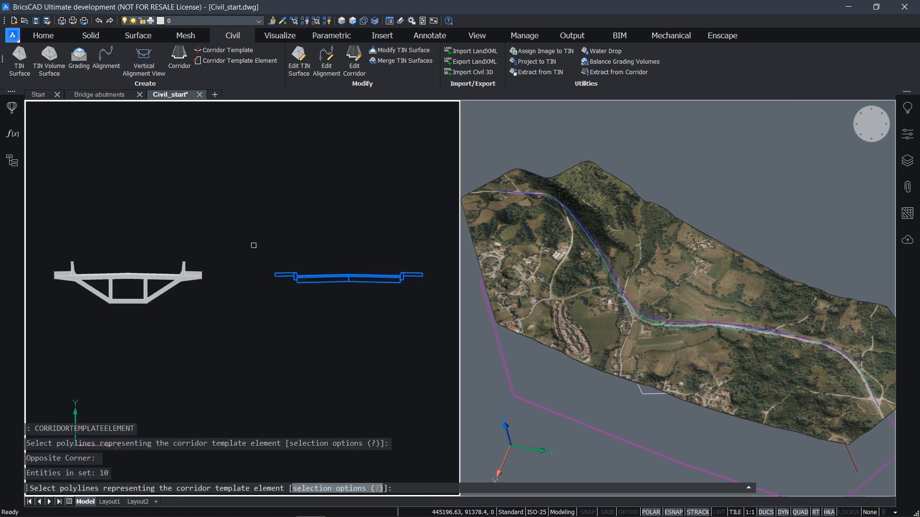
key("Return")
left_click(353, 272)
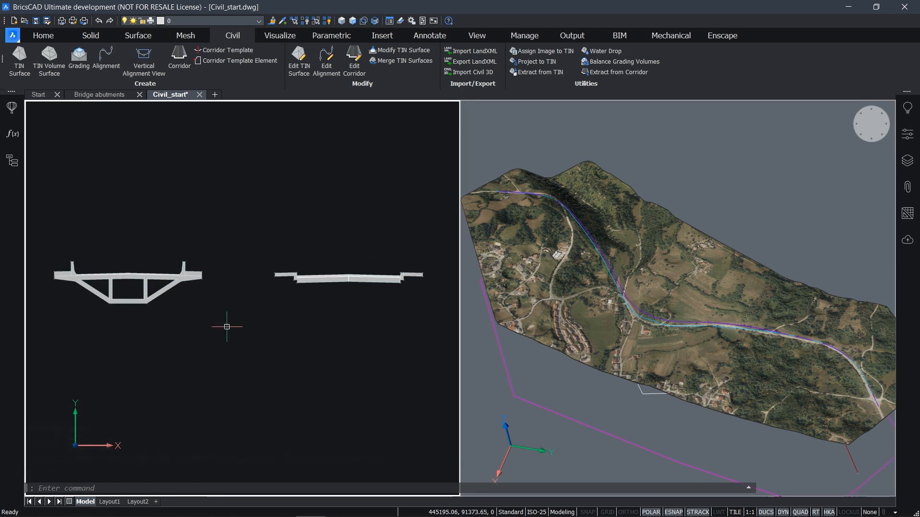
- Place two empty corridor templates, one below the bridge element and one aligned with it below the road element
left_click(229, 52)
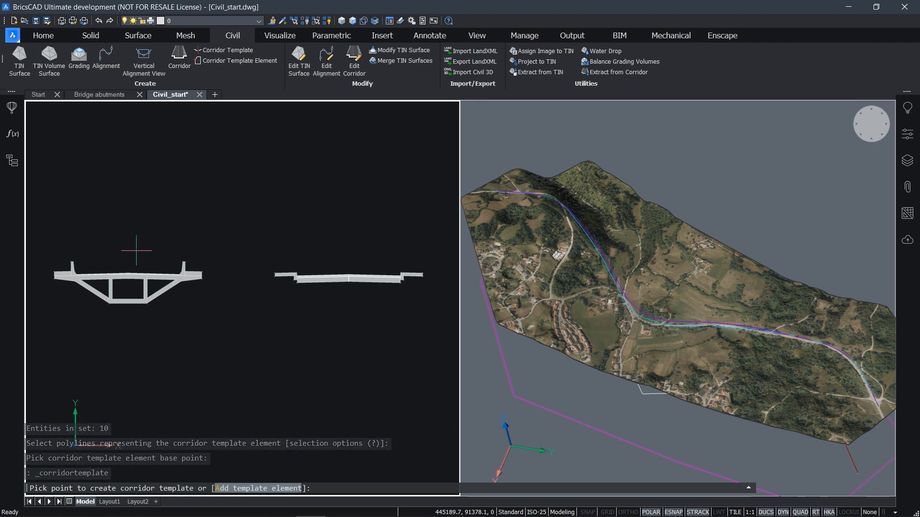
left_click(127, 361)
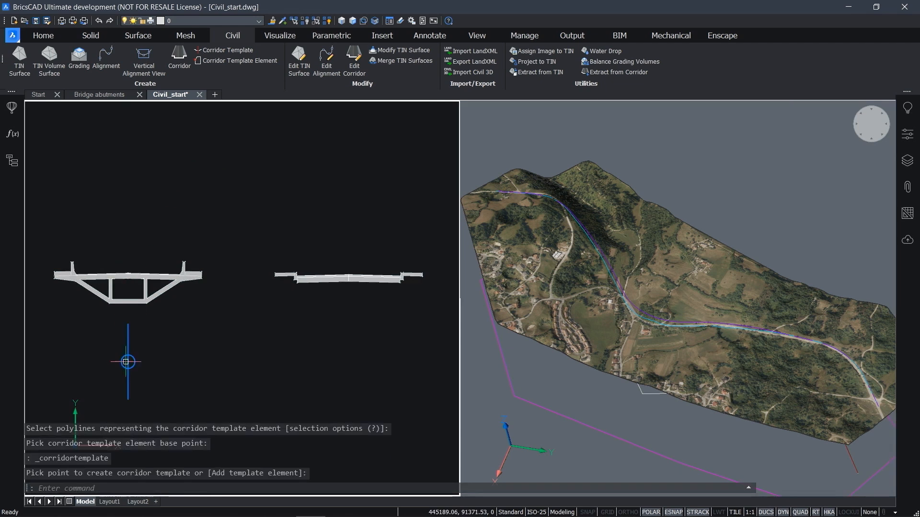
left_click(209, 50)
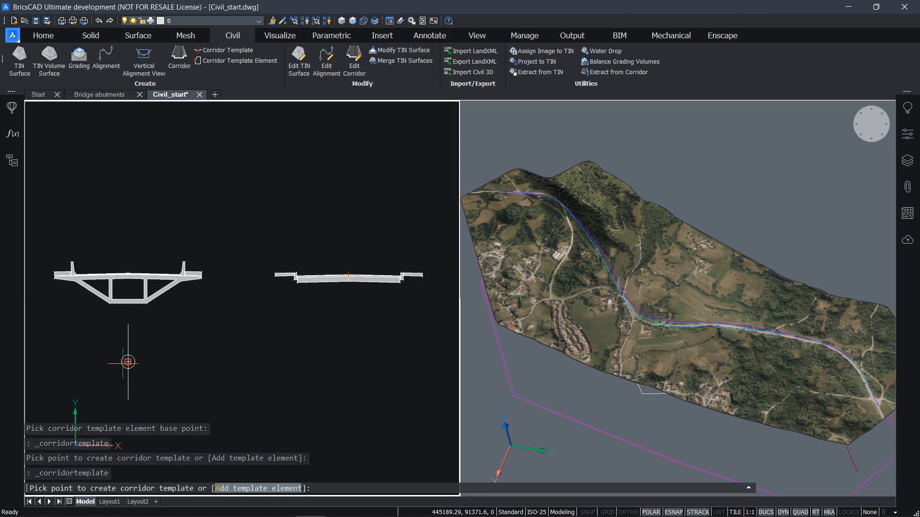
left_click(348, 362)
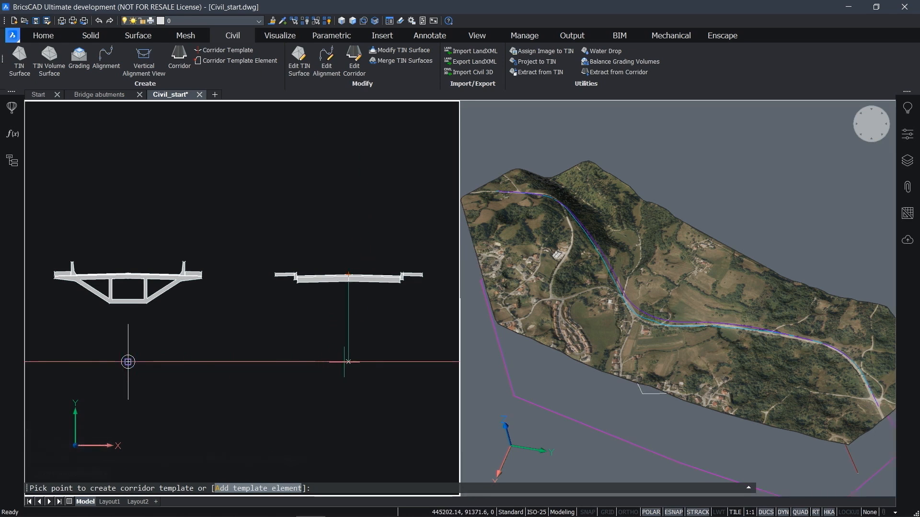
- Append the bridge template element to the centre point of the corridor template below it
left_click(222, 51)
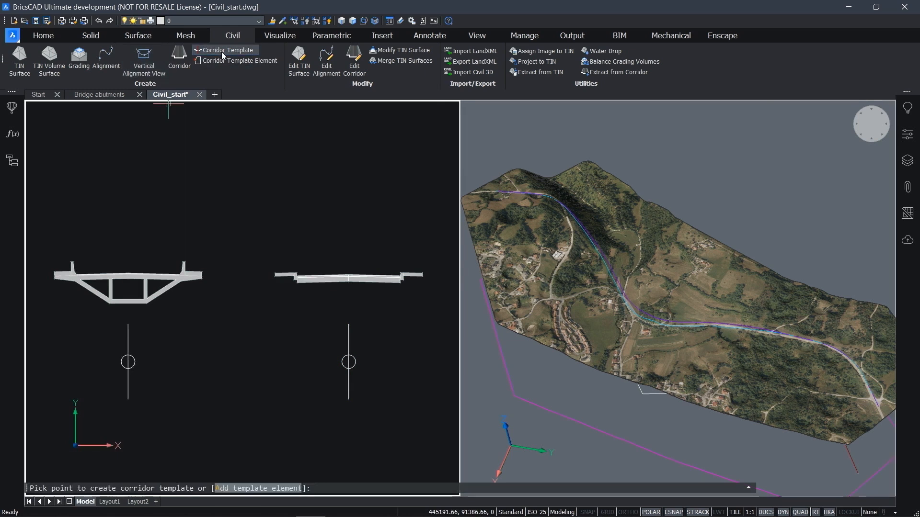
type("a")
key("Return")
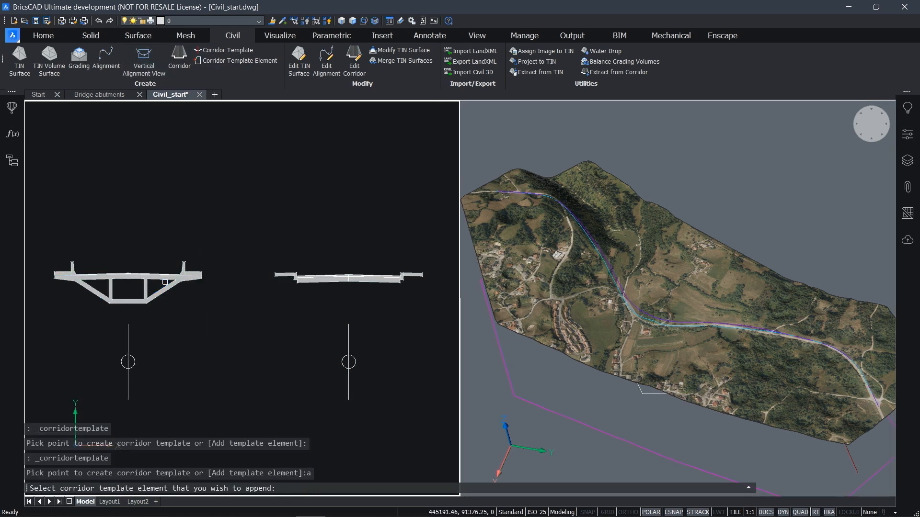
left_click(165, 279)
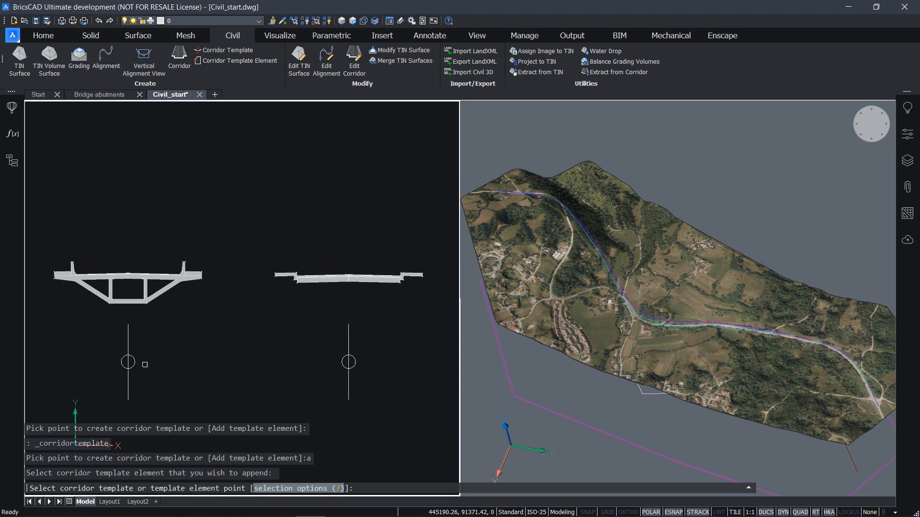
left_click(129, 363)
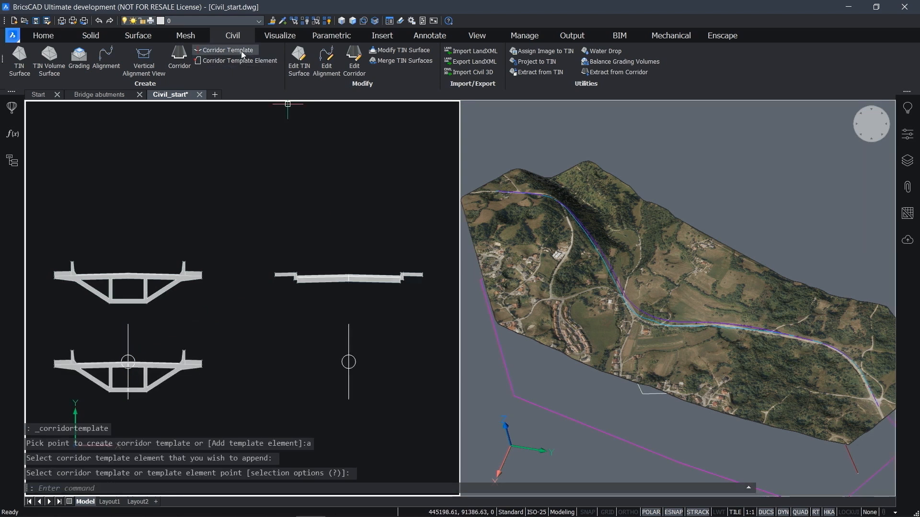
- Append the road template element to the centre point of the corridor template below it
left_click(224, 50)
type("a")
key("Return")
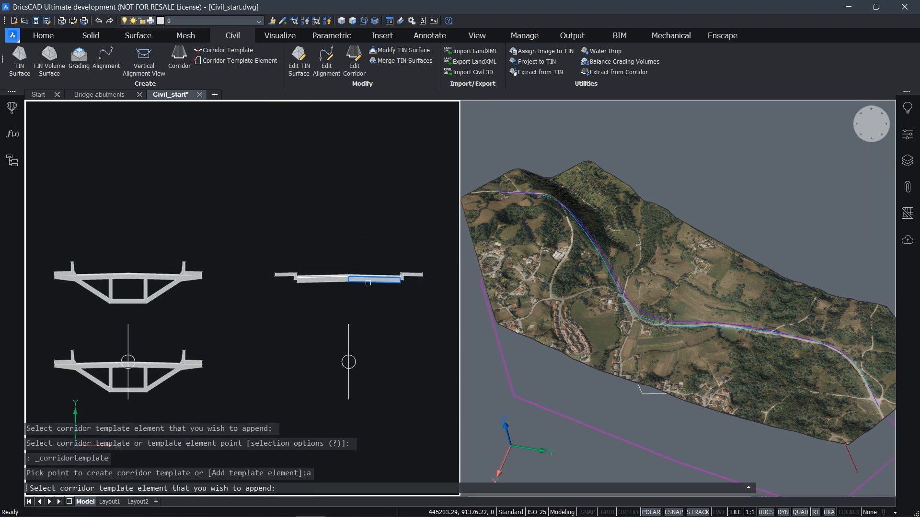
left_click(368, 283)
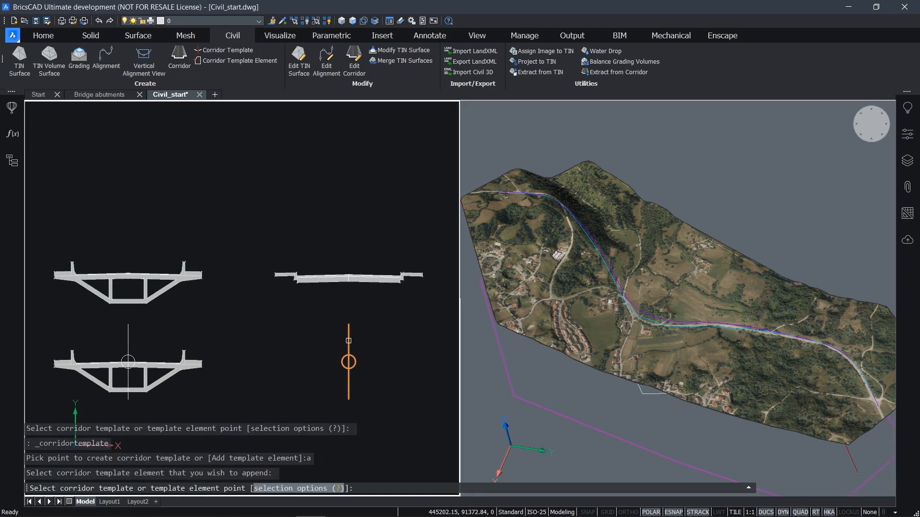
left_click(348, 362)
middle_click_drag(291, 222, 285, 169)
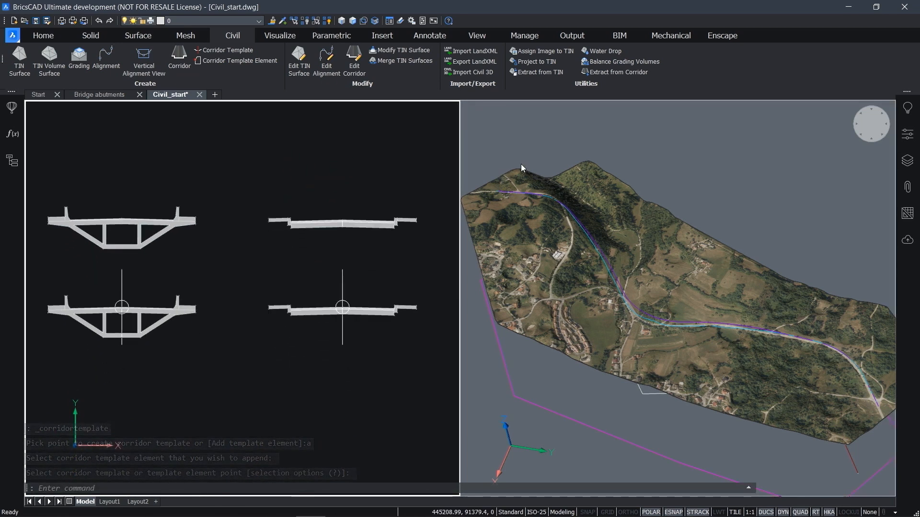
- Create a corridor along the 3D road alignment using the road template, from the alignment's start to end station 600
left_click(543, 143)
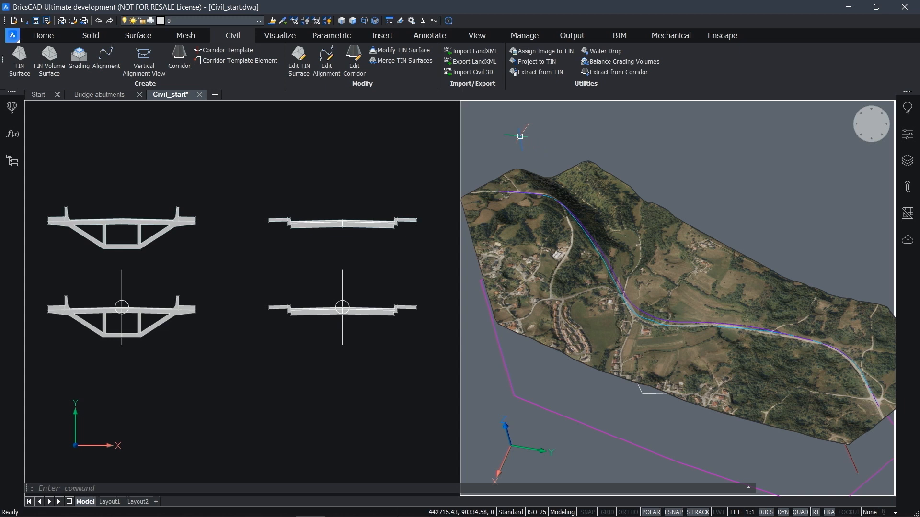
middle_click_drag(693, 217, 634, 309, "shift")
left_click(633, 316)
key("Escape")
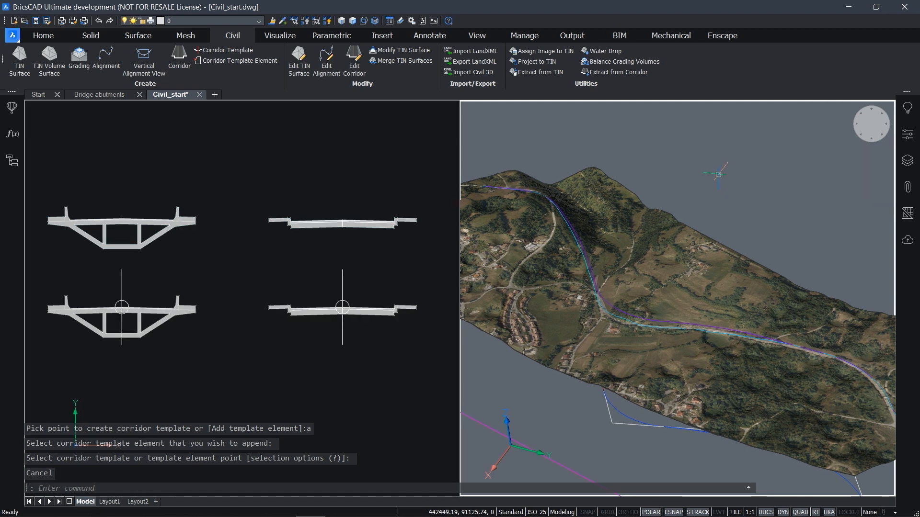
left_click(178, 55)
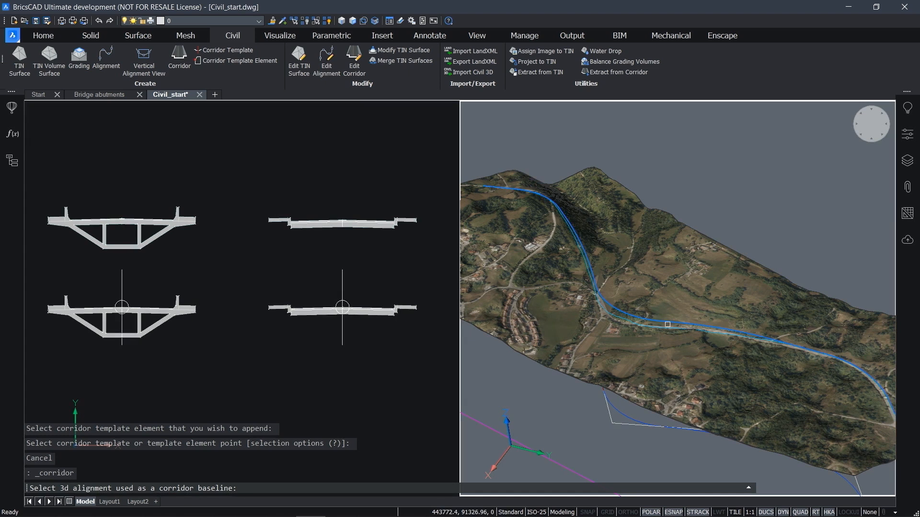
left_click(663, 321)
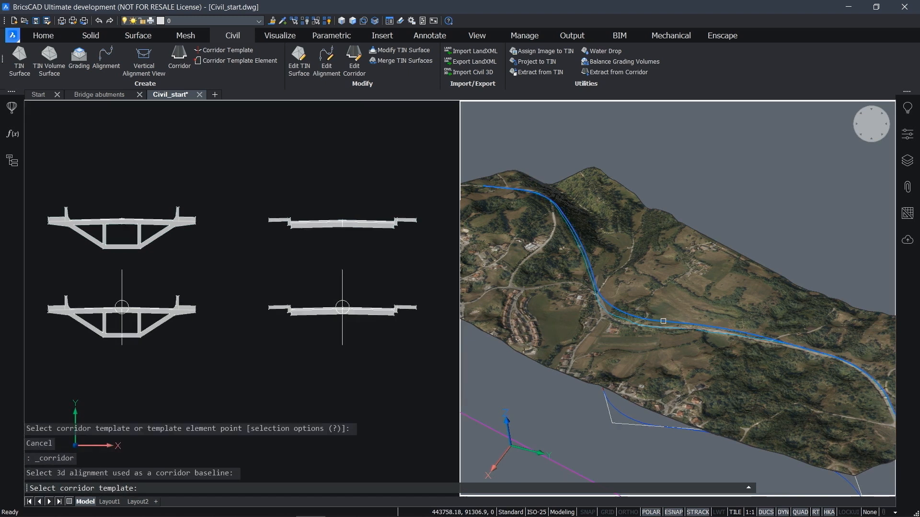
left_click(366, 287)
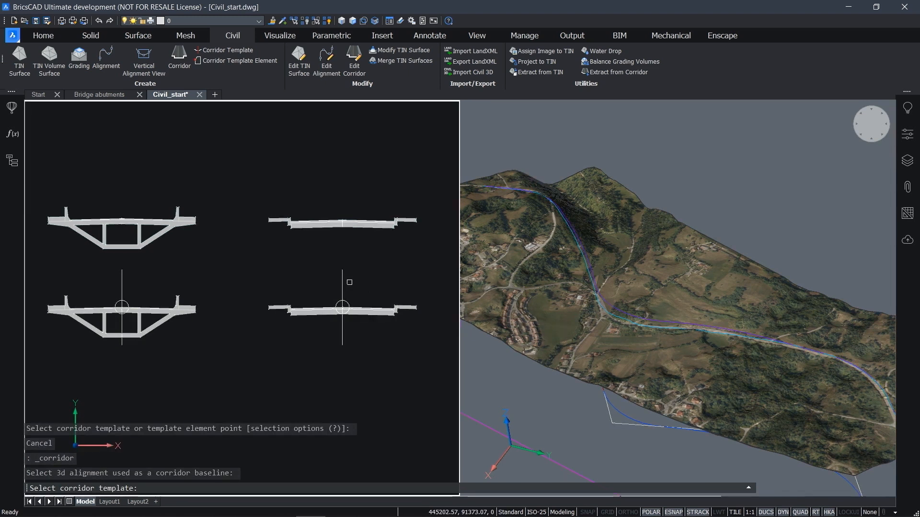
left_click(344, 282)
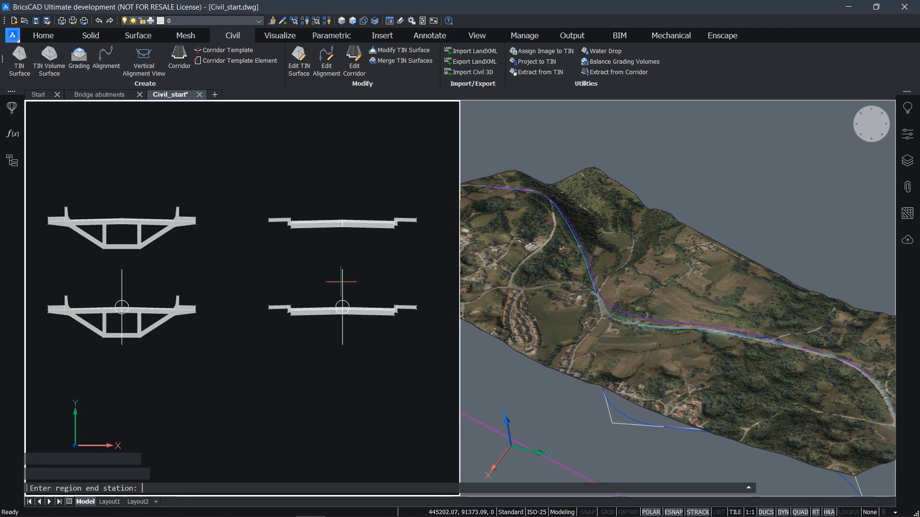
key("Return")
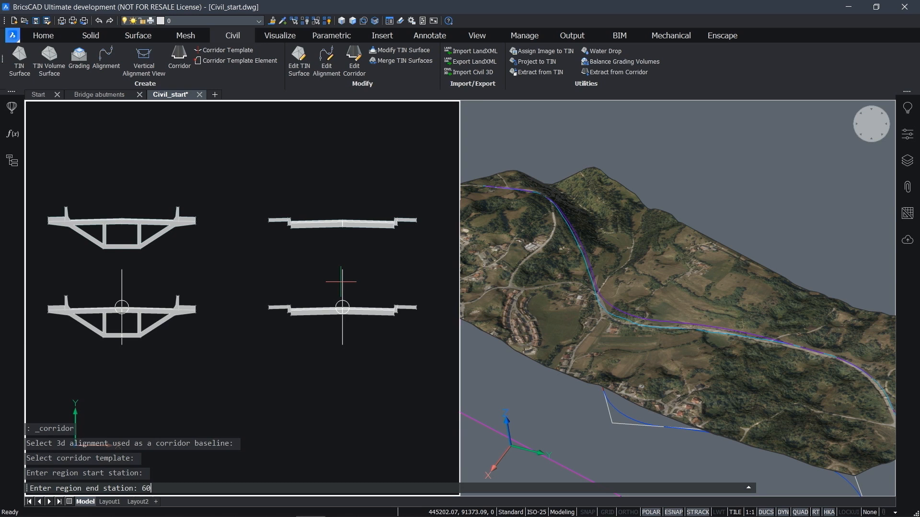
key("Return")
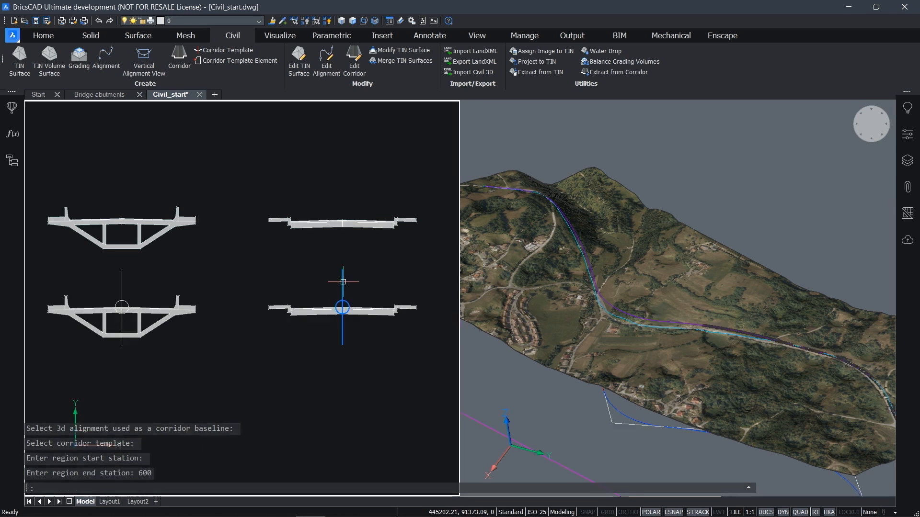
middle_click_drag(713, 194, 746, 335, "shift")
scroll(731, 293, "up", 2)
scroll(683, 343, "up", 6)
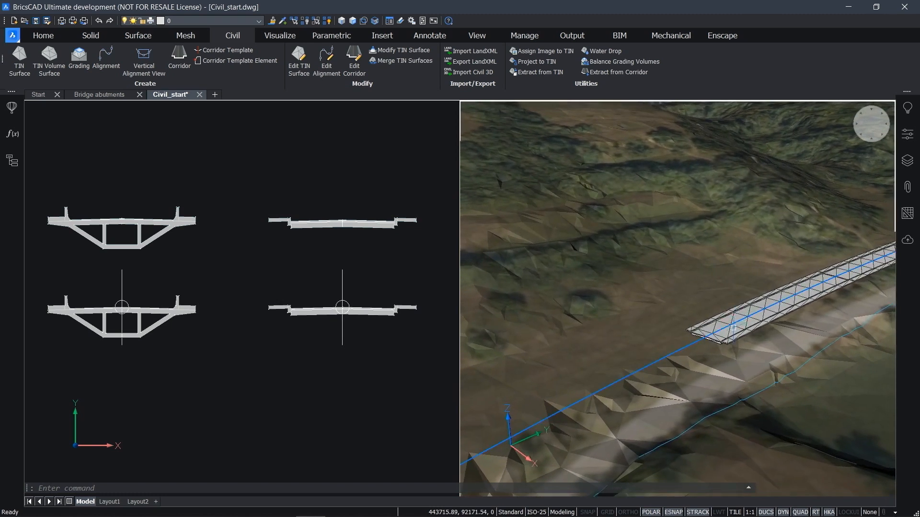
mouse_move(746, 335)
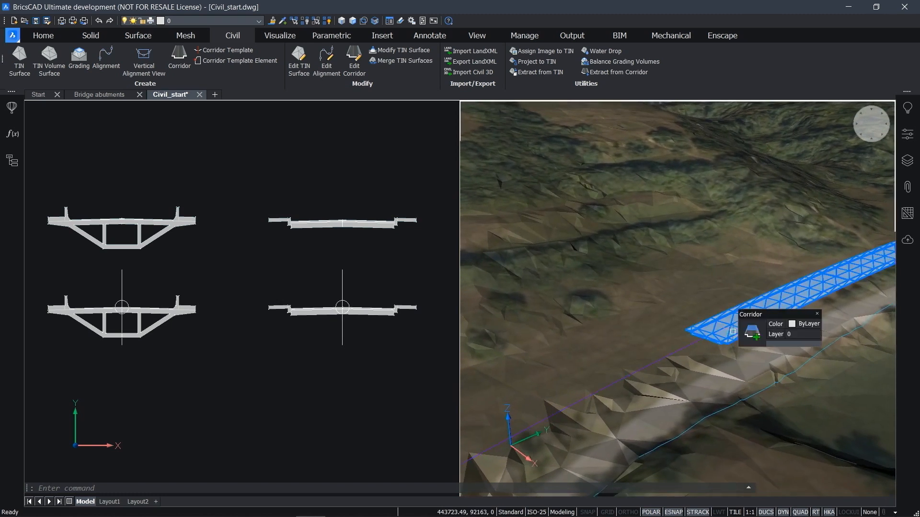
left_click(752, 337)
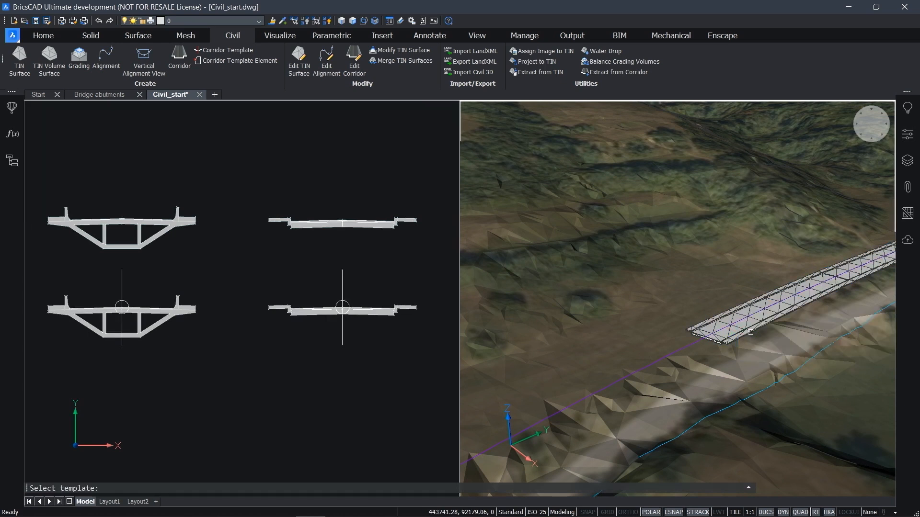
left_click(121, 290)
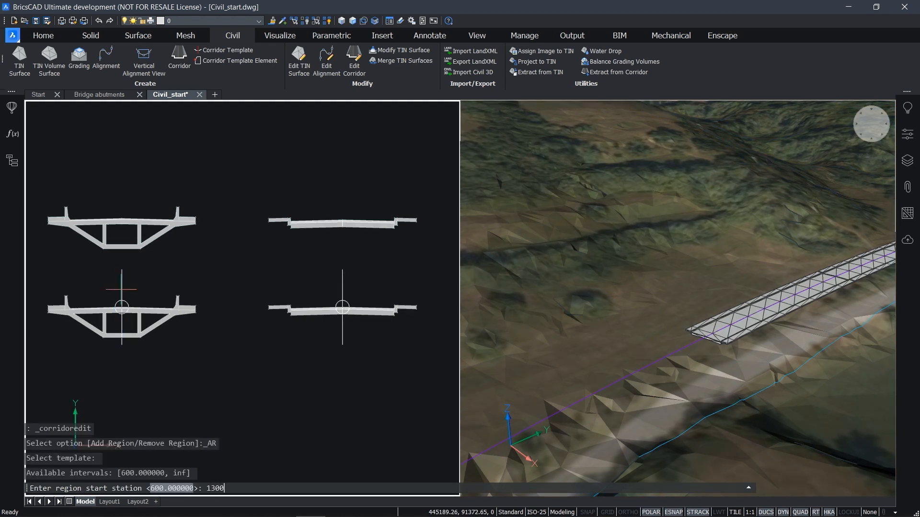
key("Return")
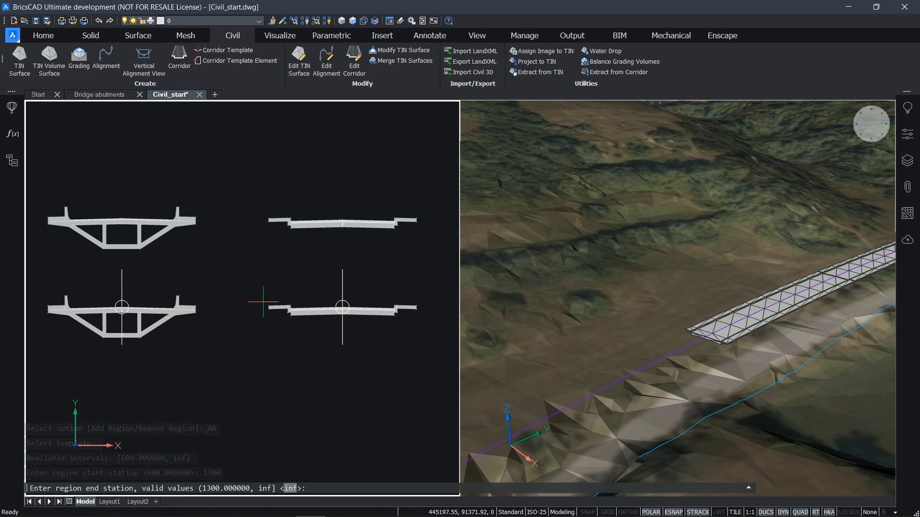
key("Escape")
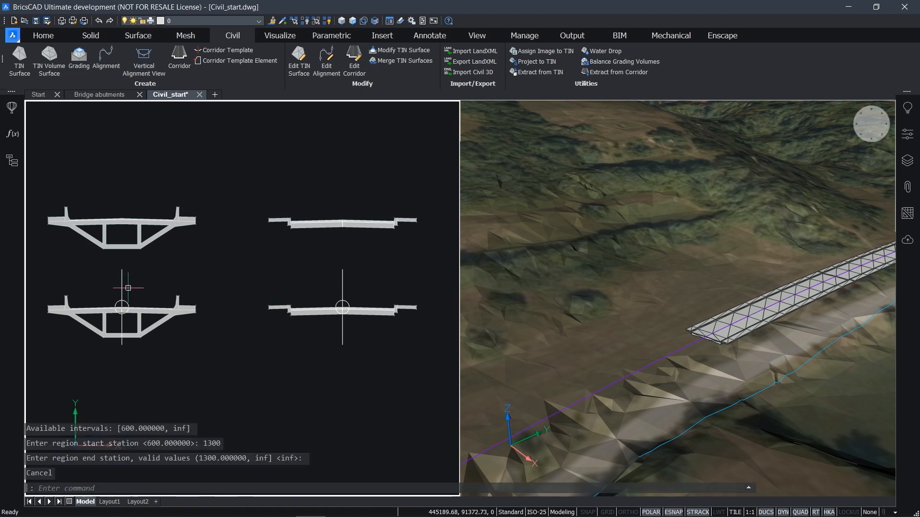
- Add a region with the bridge template to the corridor from station 600 to station 1300
left_click(738, 330)
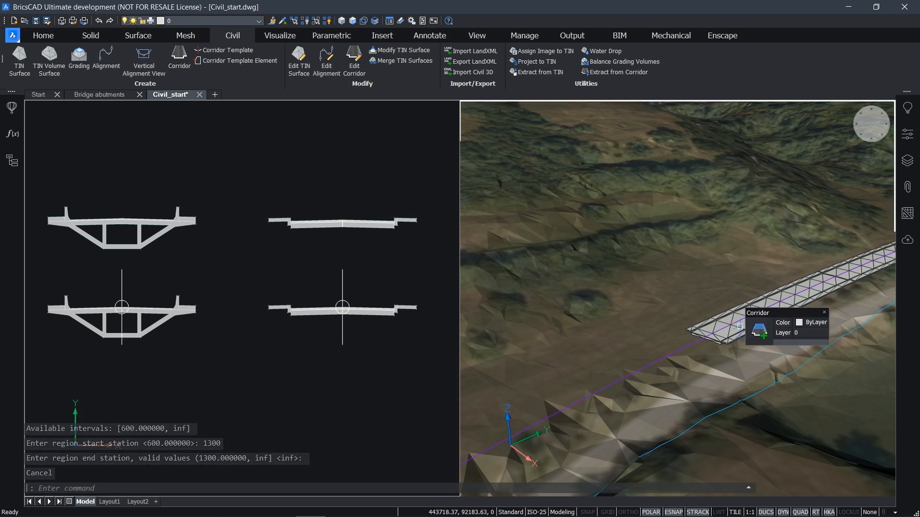
left_click(758, 331)
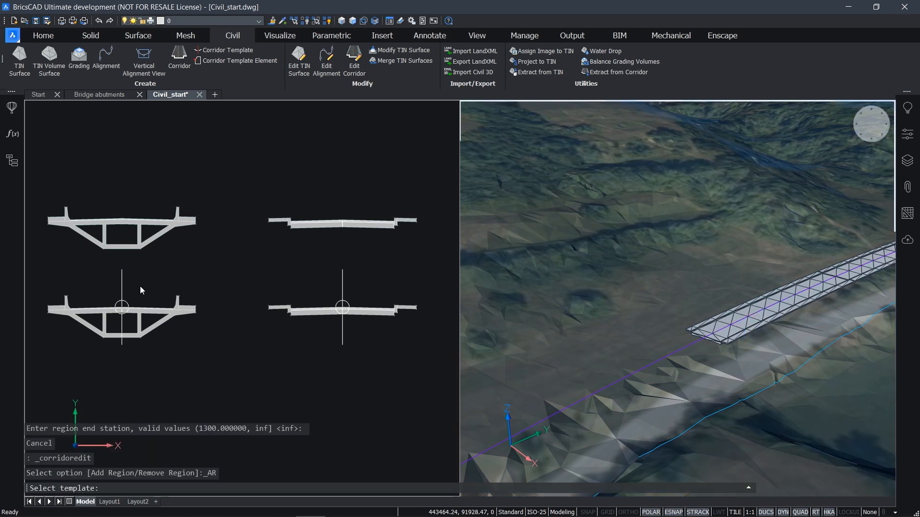
left_click(119, 292)
left_click(121, 290)
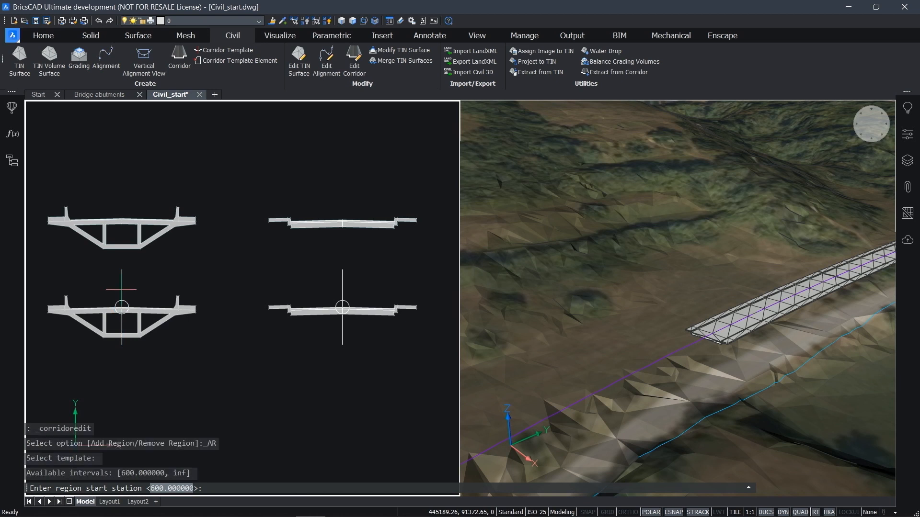
key("Return")
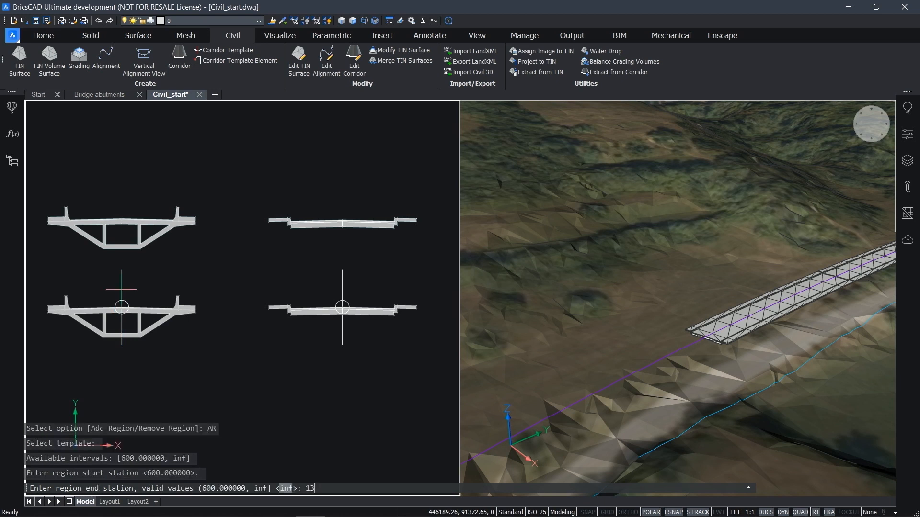
key("Return")
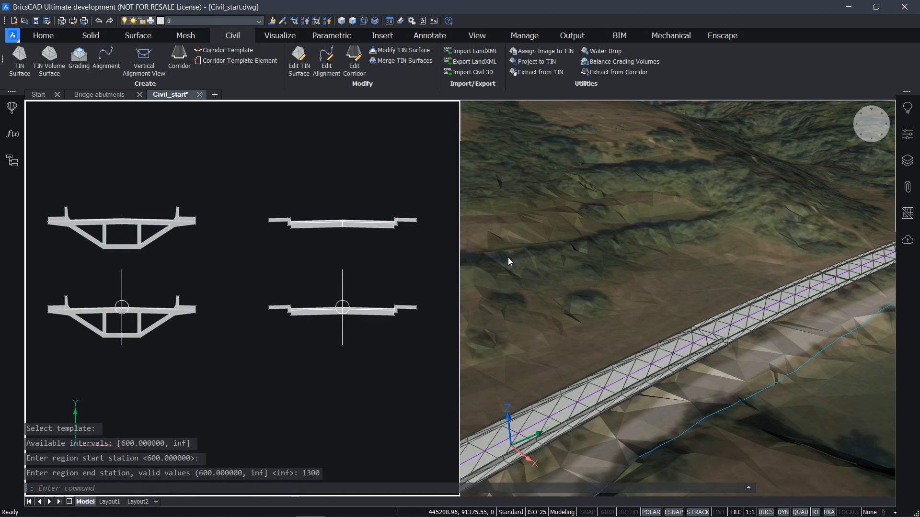
- Add a region with the road template to the corridor from station 1300 to the open default end station (inf)
scroll(633, 309, "down", 5)
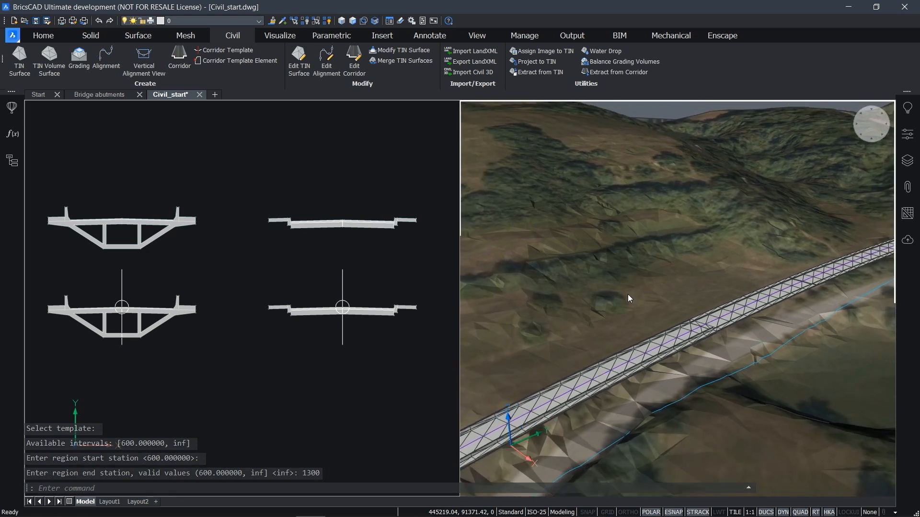
scroll(603, 326, "down", 4)
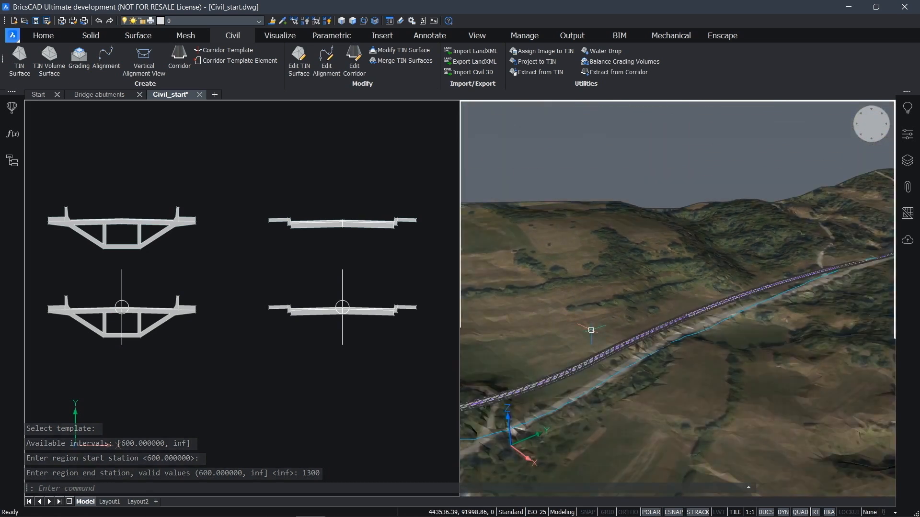
middle_click_drag(570, 342, 682, 382)
scroll(672, 383, "up", 1)
scroll(672, 383, "up", 4)
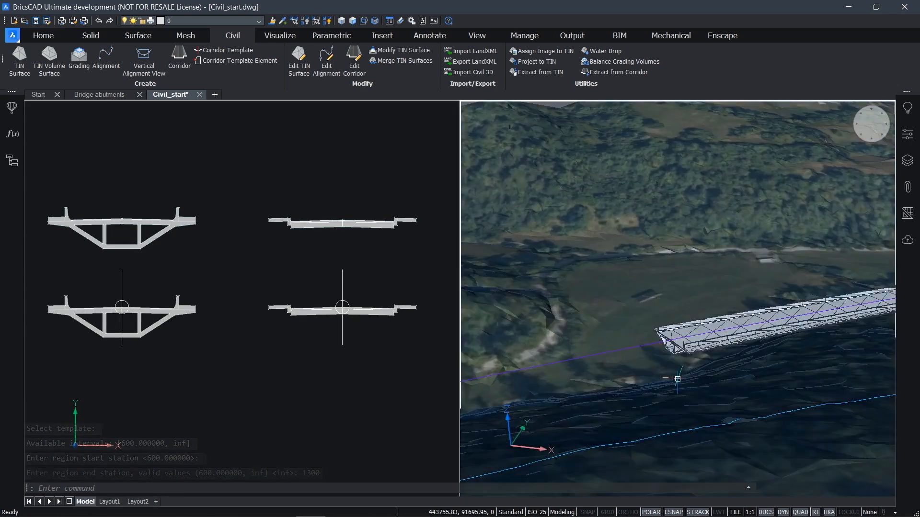
scroll(677, 378, "up", 2)
middle_click_drag(791, 367, 739, 369)
mouse_move(774, 341)
middle_mouse_down()
mouse_move(719, 331)
mouse_move(727, 335)
middle_mouse_up()
scroll(742, 331, "up", 3)
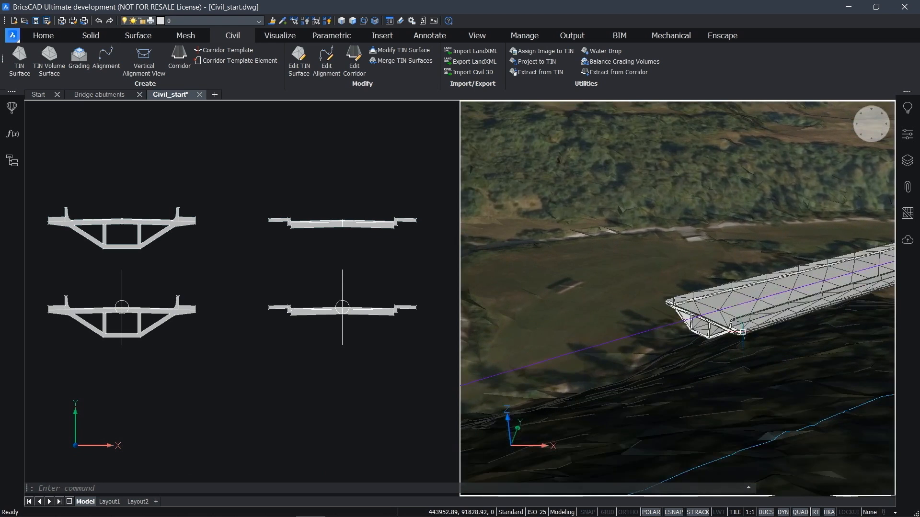
scroll(742, 332, "down", 1)
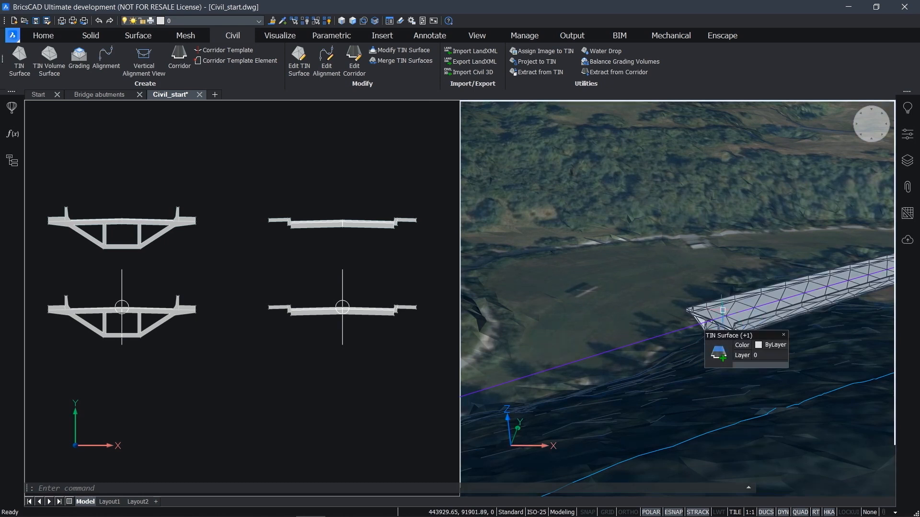
left_click(743, 315)
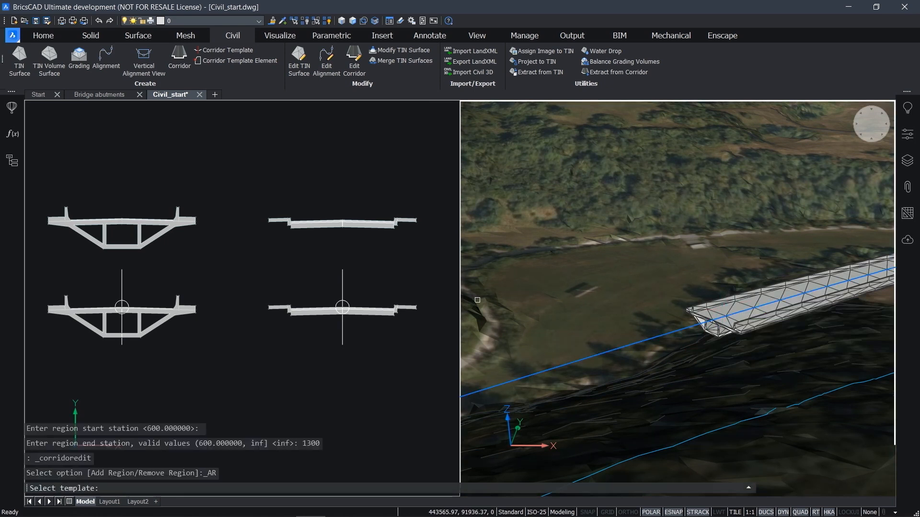
left_click(342, 284)
key("Return")
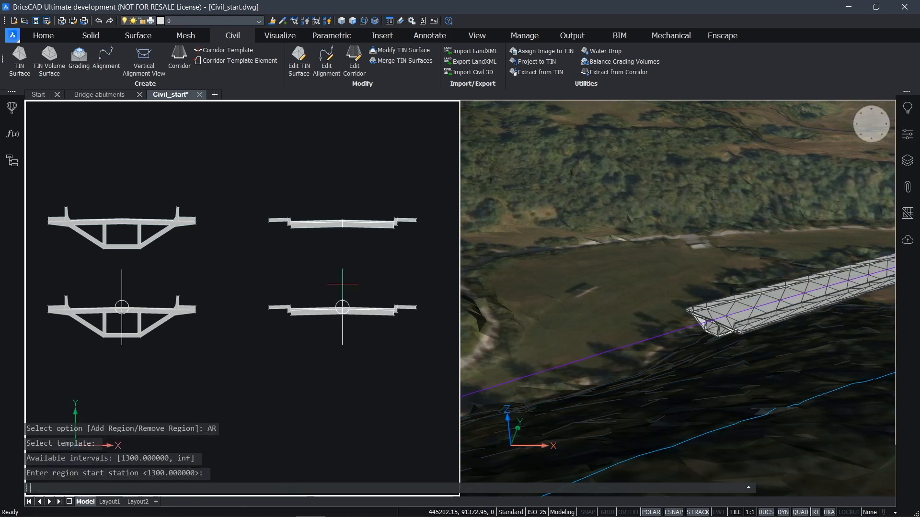
key("Return")
- Switch from the split layout to a single viewport showing the 3D terrain view
left_click(604, 269)
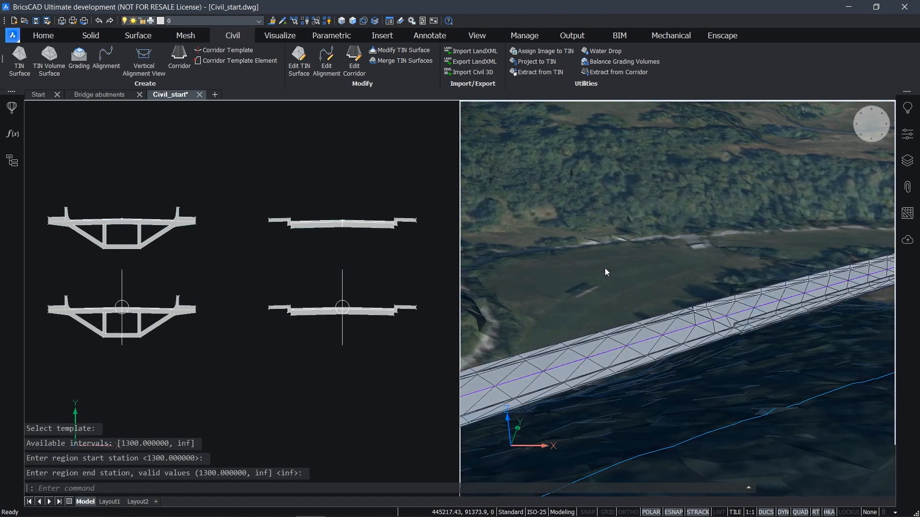
type("VPORT")
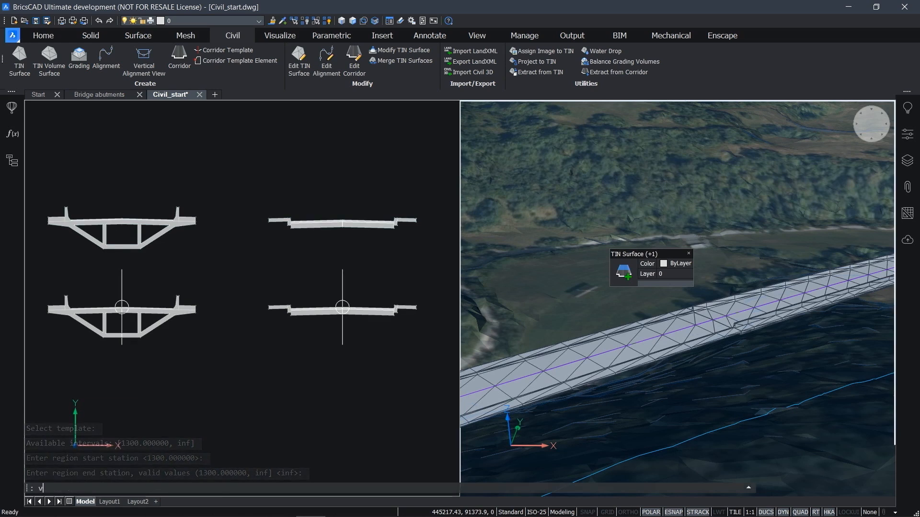
key("Return")
type("si")
key("Return")
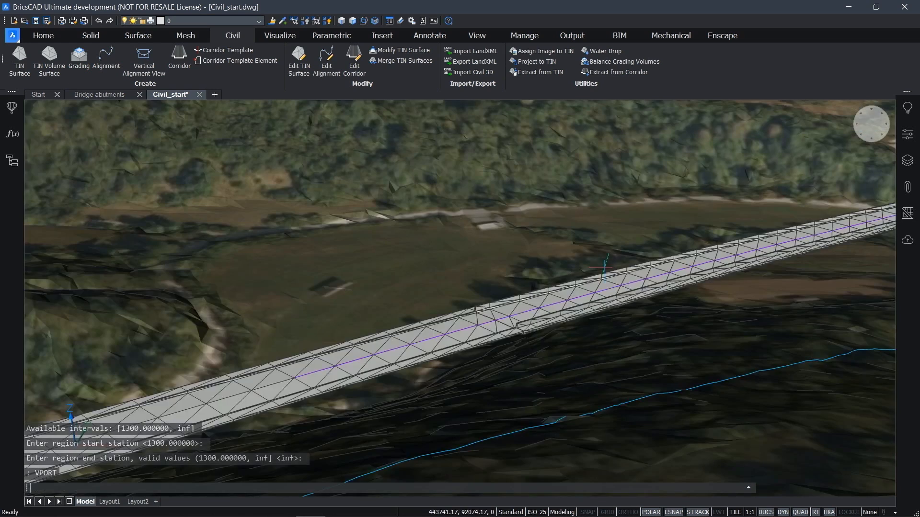
- Examine the finished corridor along the terrain and the region settings in its properties
scroll(584, 302, "down", 8)
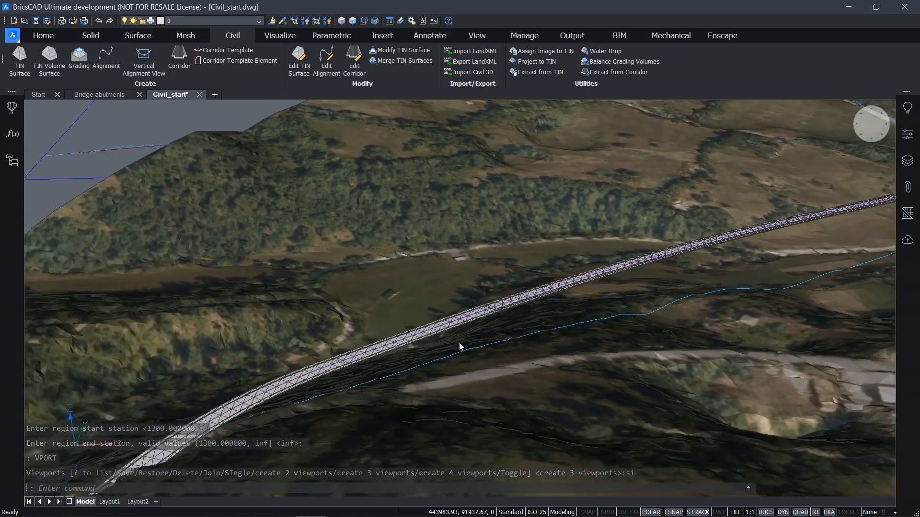
middle_click_drag(459, 343, 494, 317, "shift")
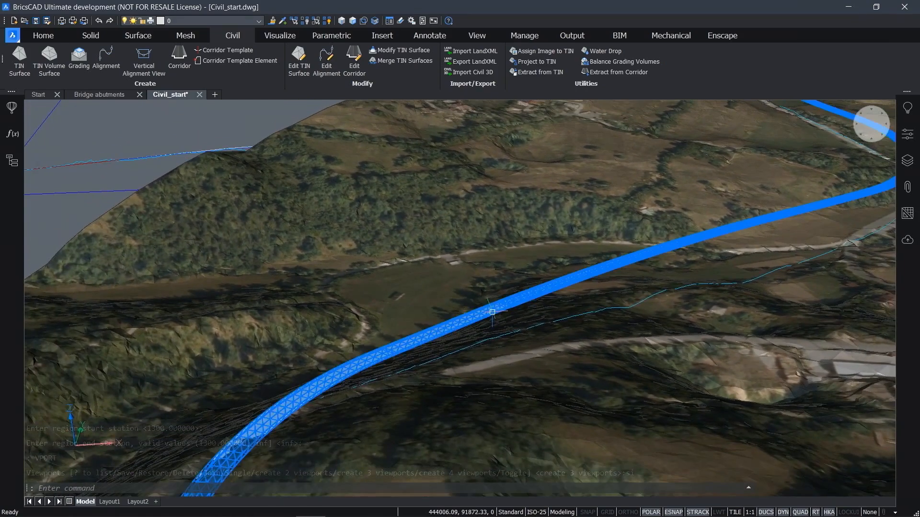
middle_click_drag(441, 392, 619, 318, "shift")
scroll(618, 311, "up", 5)
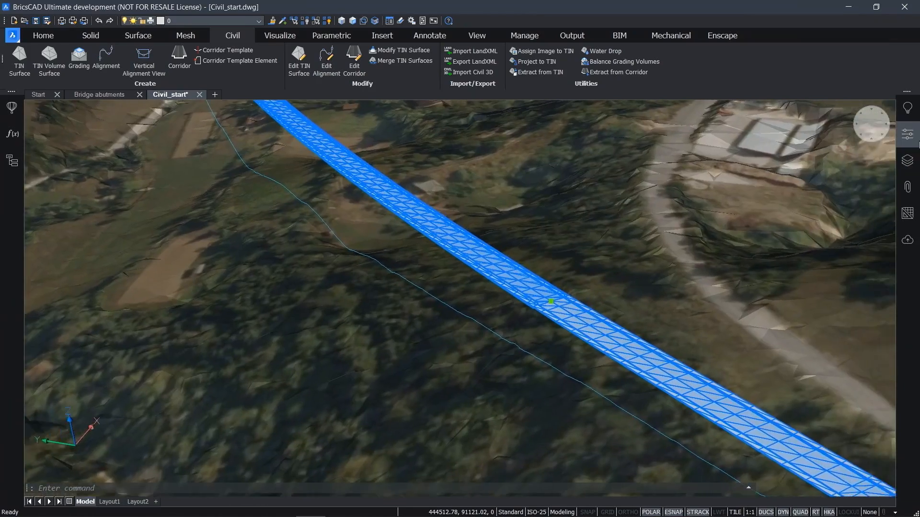
left_click(908, 135)
middle_click_drag(671, 320, 513, 322)
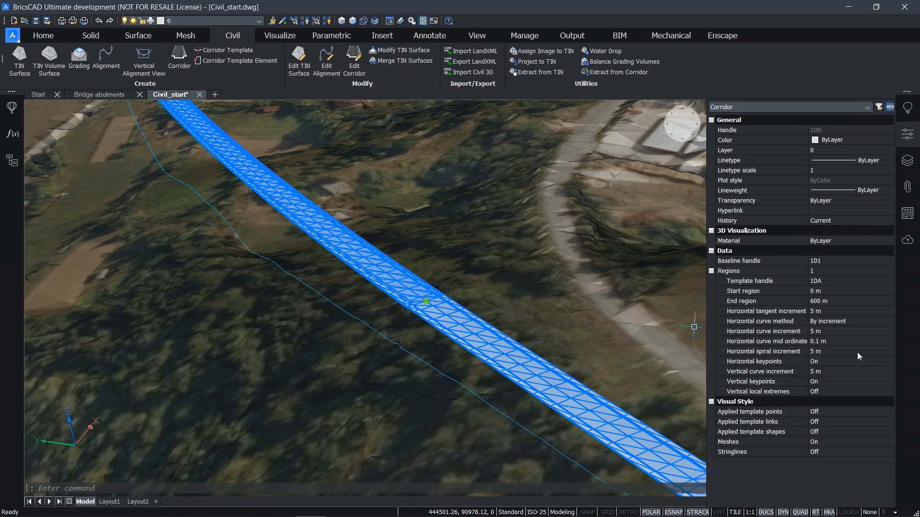
scroll(555, 283, "up", 3)
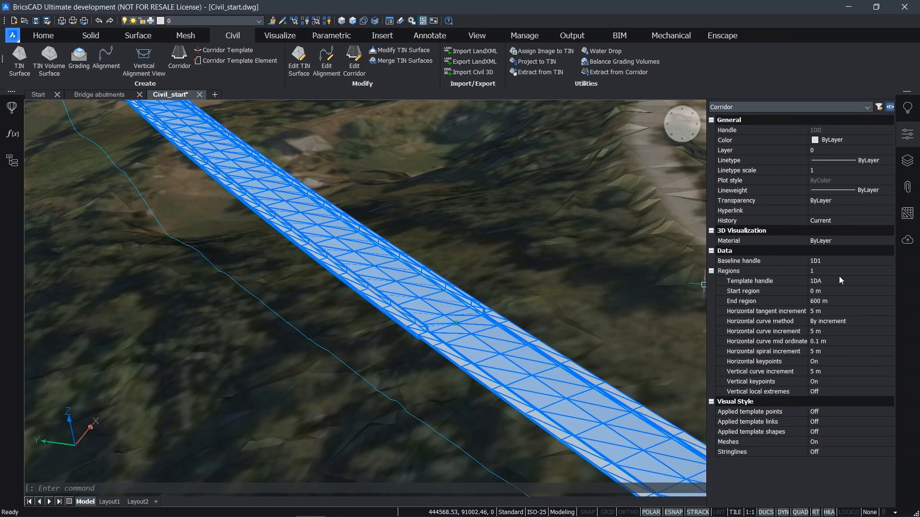
left_click(859, 270)
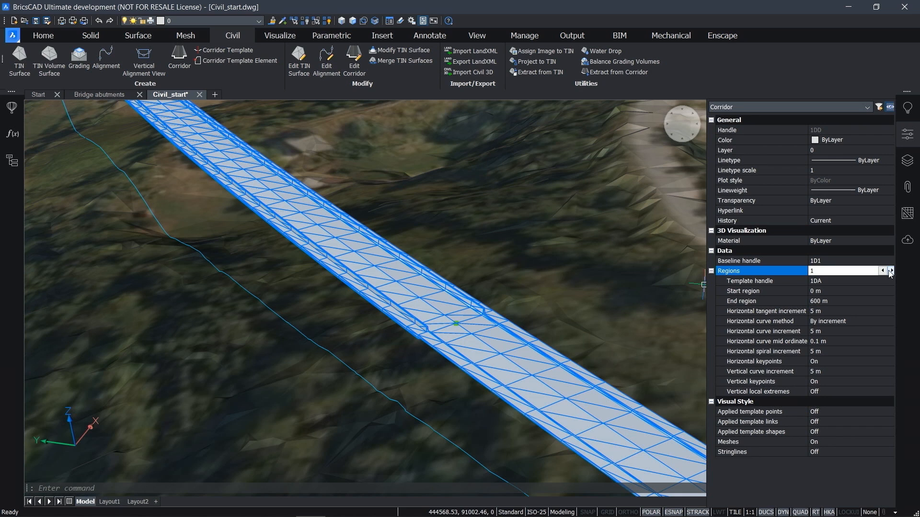
- Turn off the corridor's meshes and turn on its applied template shapes and stringlines
left_click(822, 443)
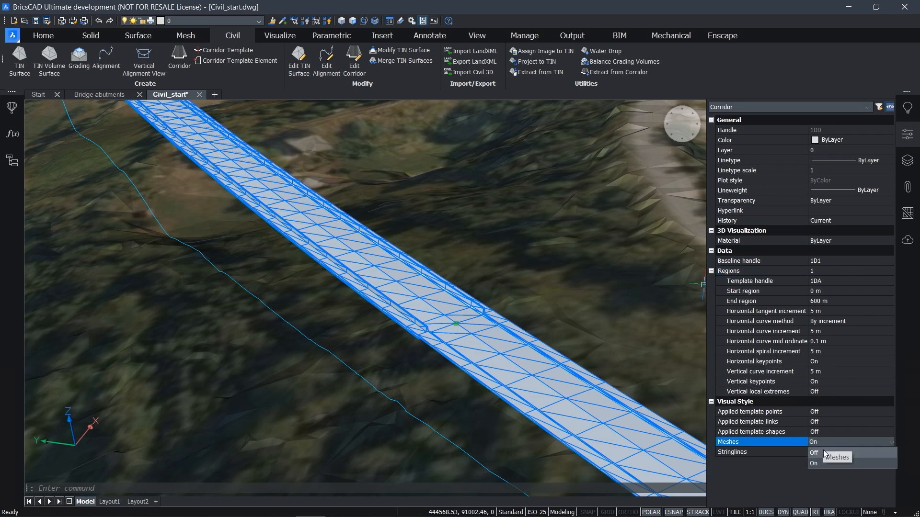
left_click(823, 451)
left_click(824, 432)
left_click(825, 432)
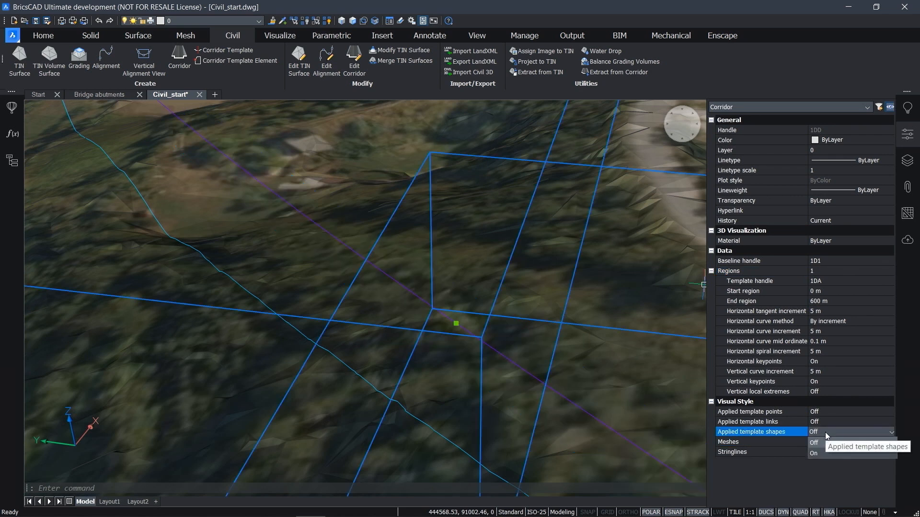
left_click(821, 452)
left_click(824, 450)
left_click(824, 450)
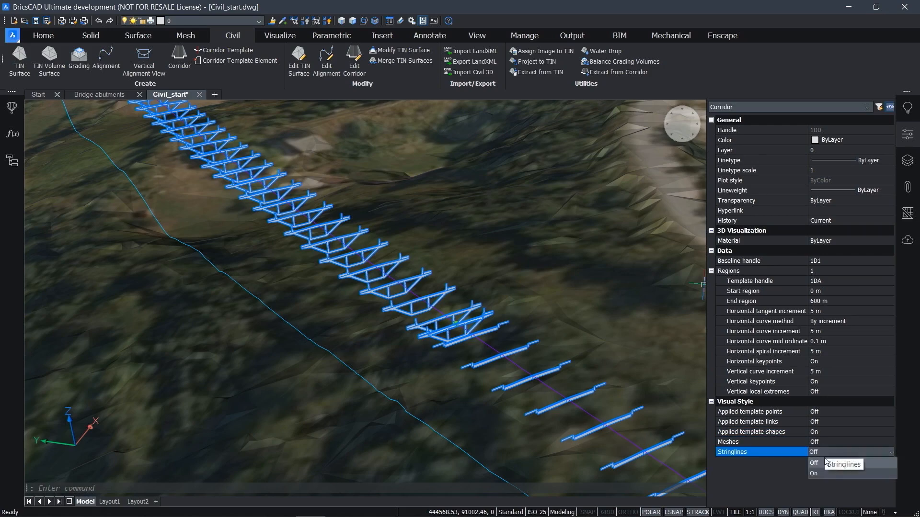
left_click(821, 474)
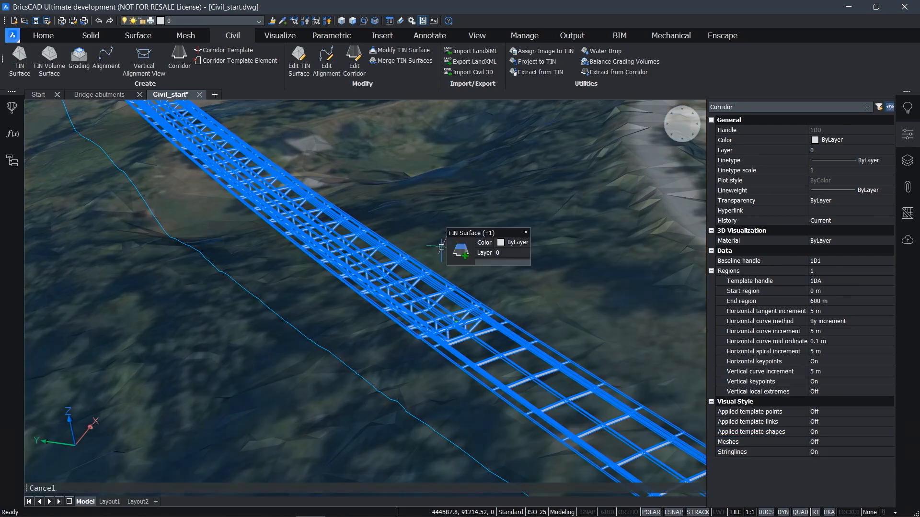
- Deselect the corridor and inspect its template shapes and stringlines where the road and bridge regions meet
key("Escape")
scroll(442, 247, "up", 3)
scroll(432, 291, "up", 5)
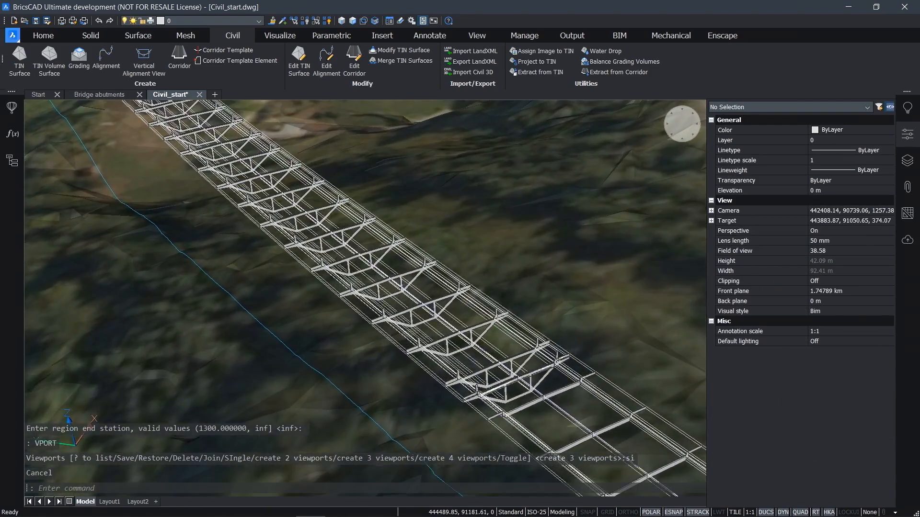
scroll(418, 317, "down", 5)
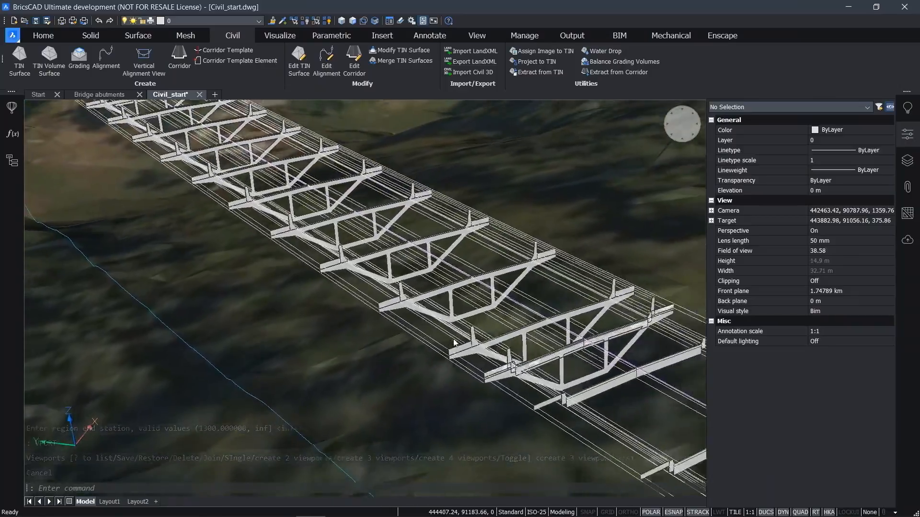
scroll(454, 342, "down", 4)
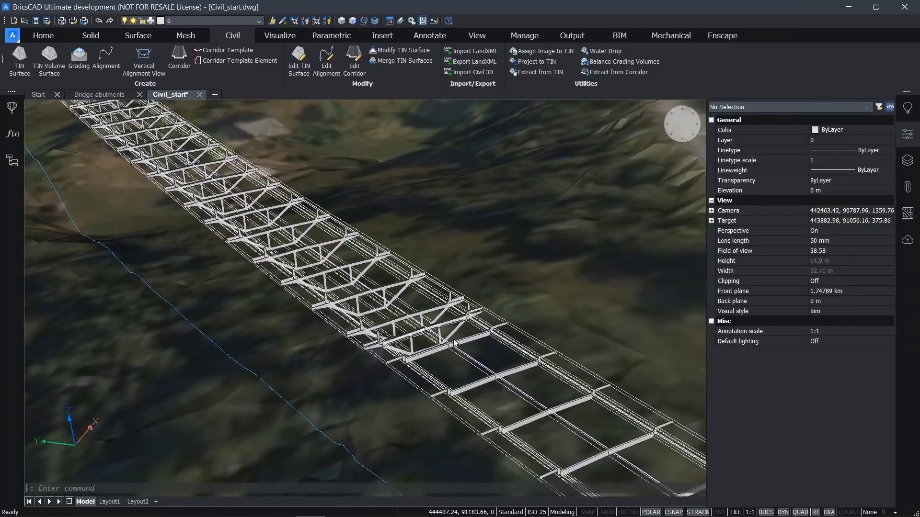
middle_click_drag(454, 340, 437, 317, "shift")
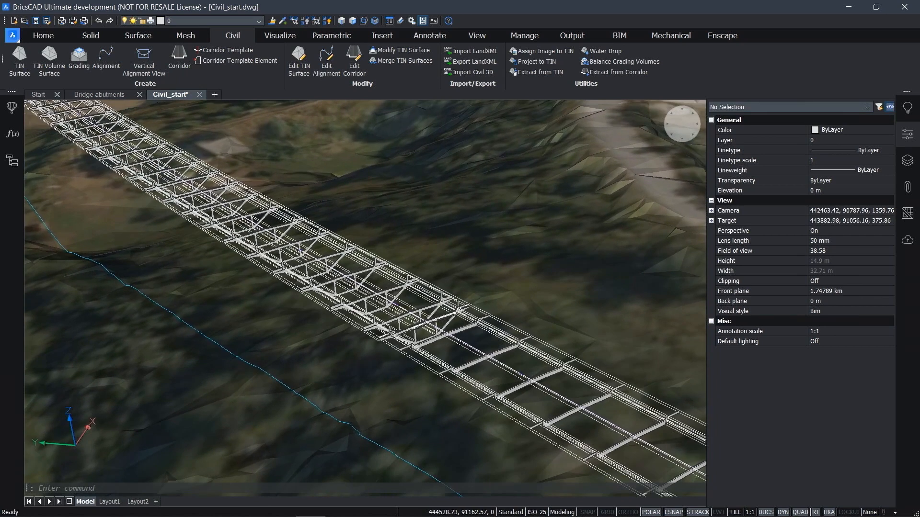
- Turn the corridor's stringlines and applied template shapes back off and its meshes back on
left_click(438, 318)
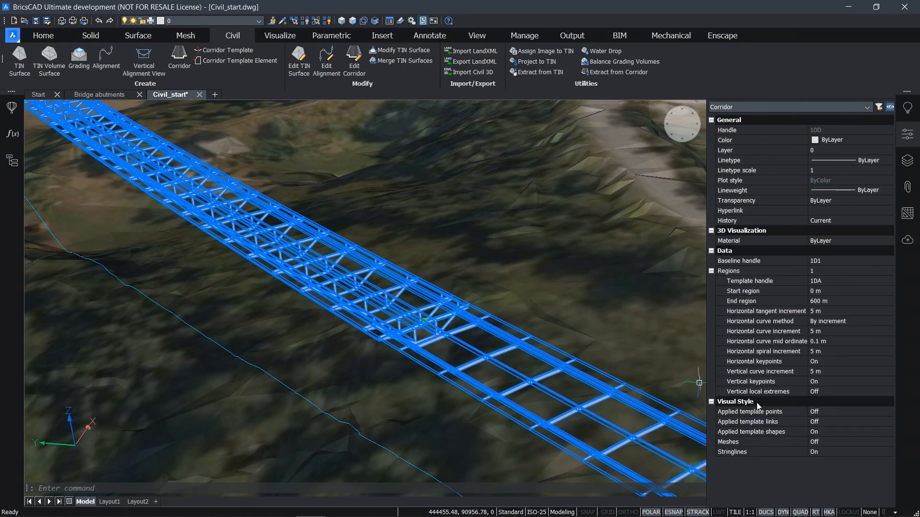
left_click(830, 455)
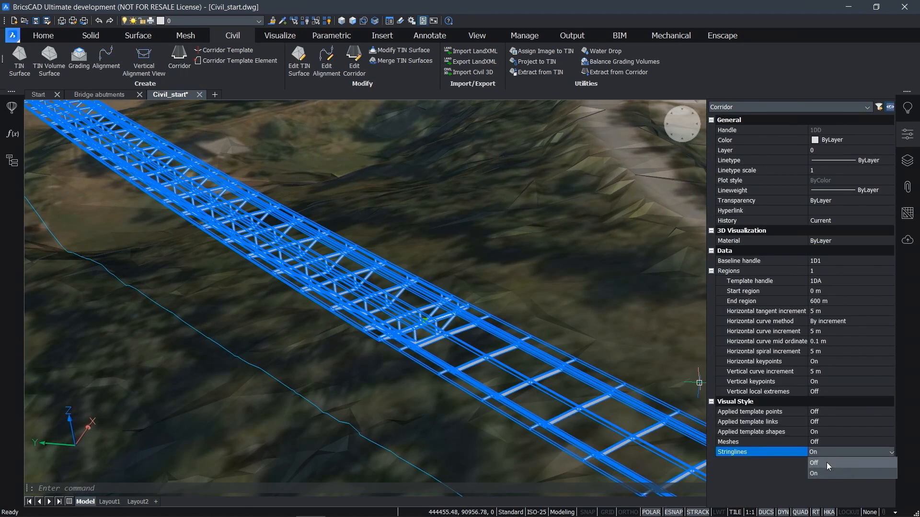
left_click(826, 462)
left_click(826, 442)
left_click(821, 461)
left_click(822, 433)
left_click(821, 443)
key("Escape")
key("Escape")
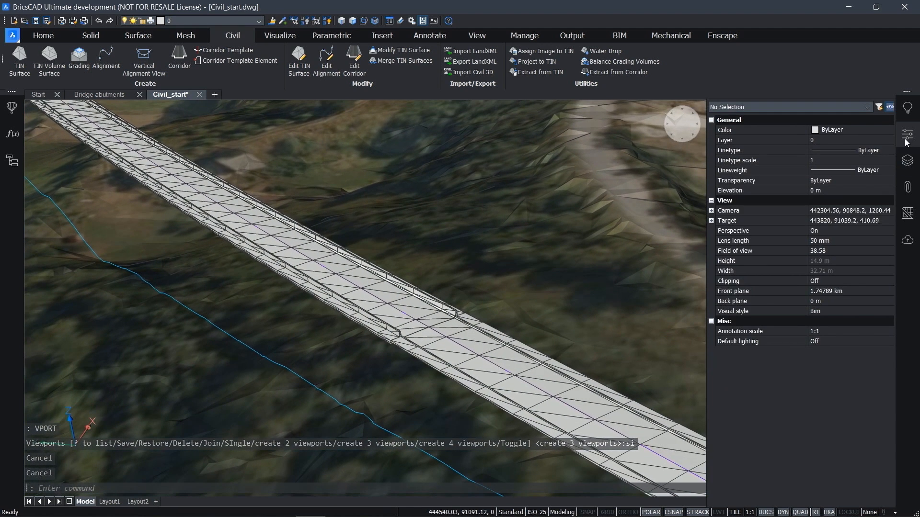
- Set the view's visual style to Realistic and close the properties
left_click(822, 316)
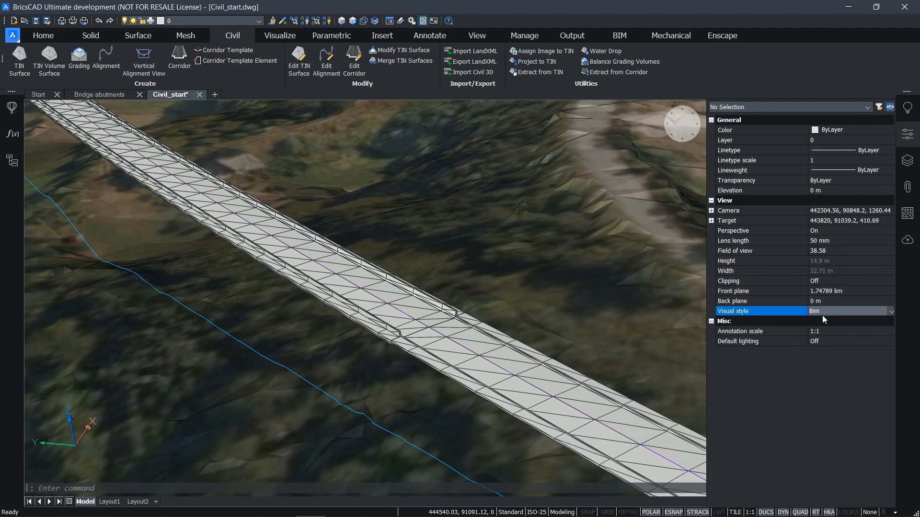
left_click(822, 316)
left_click(819, 374)
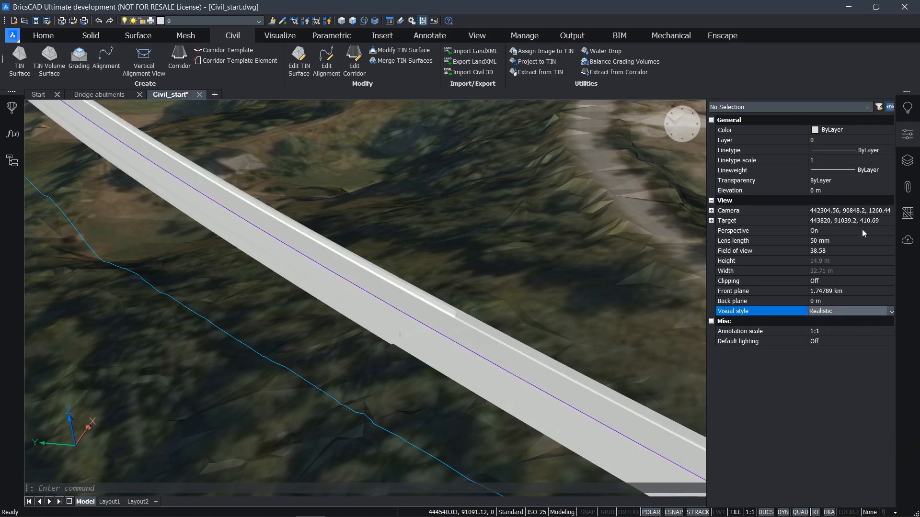
left_click(908, 134)
scroll(428, 290, "down", 5)
middle_click_drag(429, 289, 524, 351)
scroll(472, 318, "up", 8)
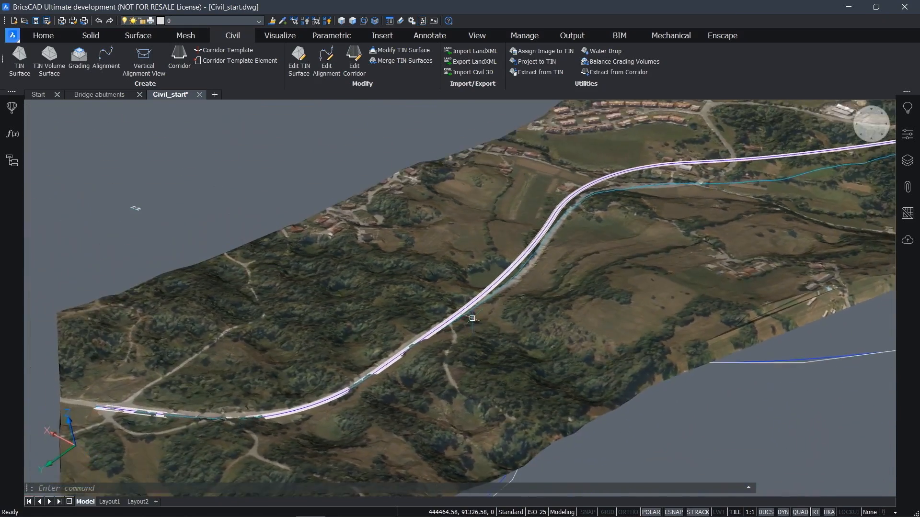
middle_click_drag(411, 347, 415, 328)
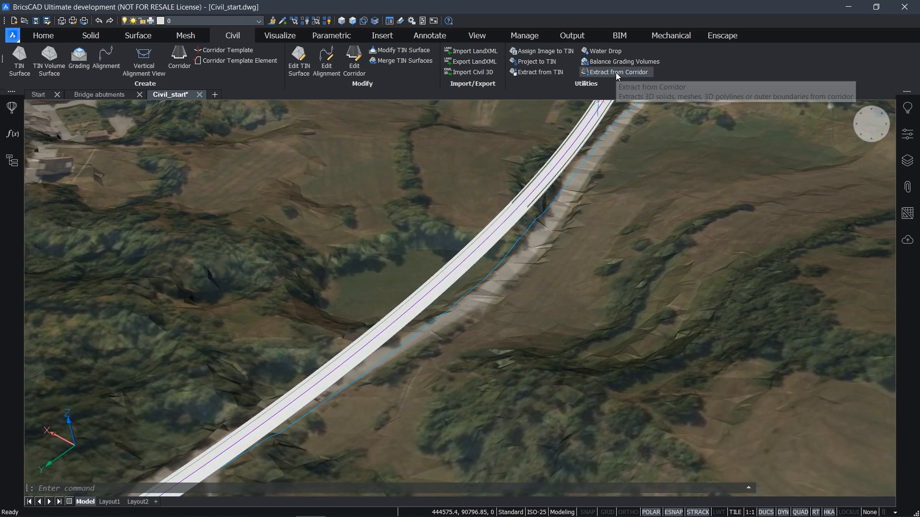
scroll(537, 192, "up", 3)
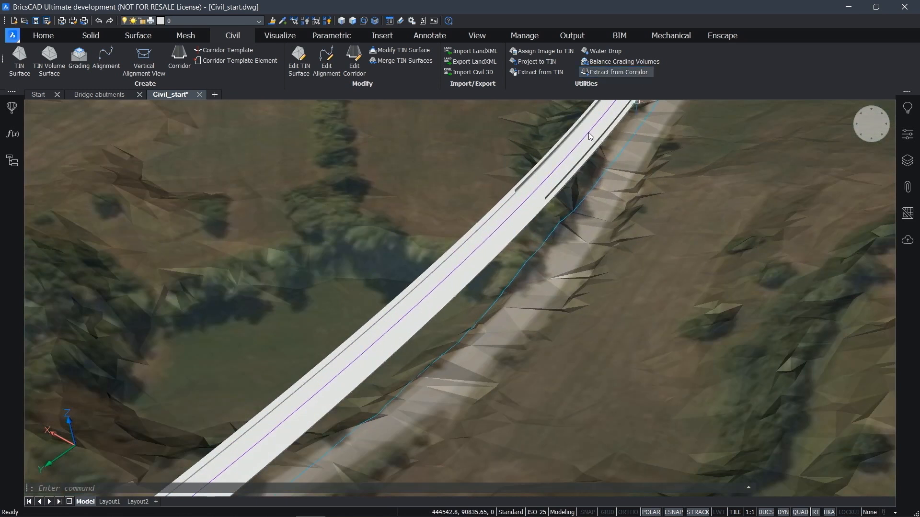
type("p")
key("Return")
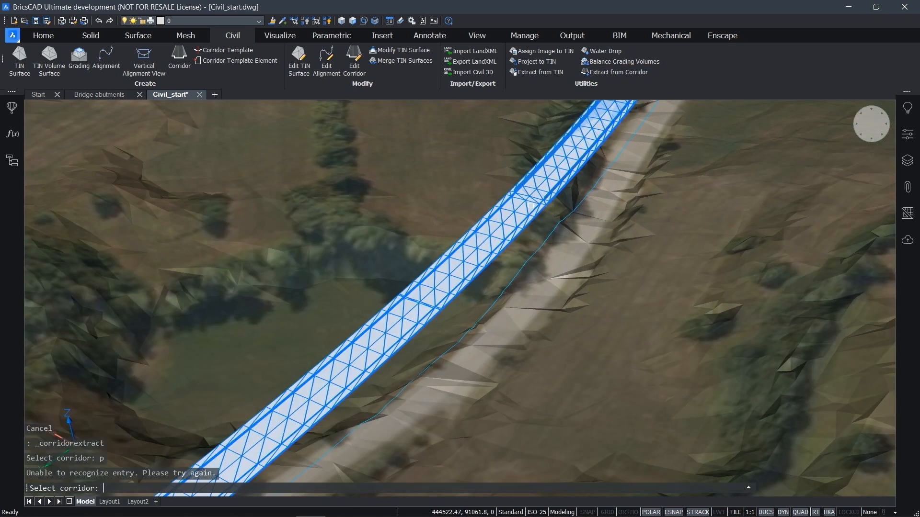
key("Escape")
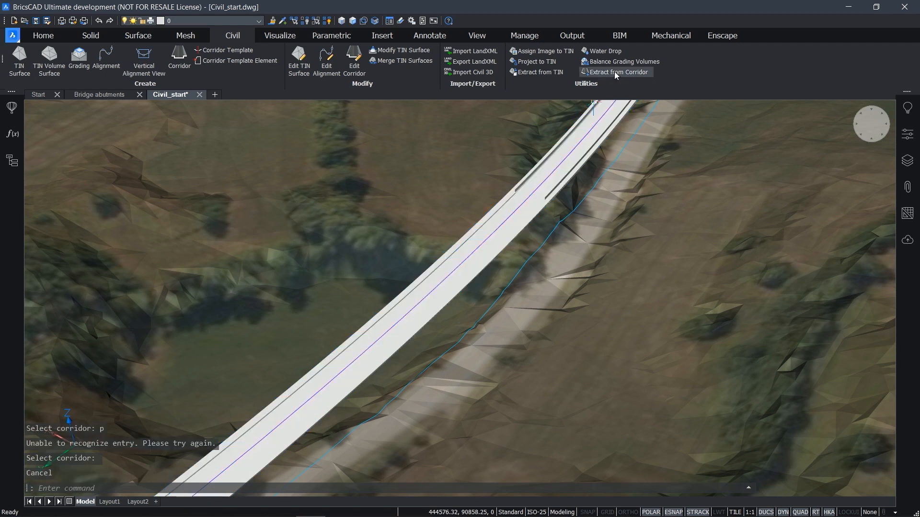
- Extract the two outermost stringlines of the road region beside the bridge as polylines, dynamically linked to the corridor
left_click(614, 72)
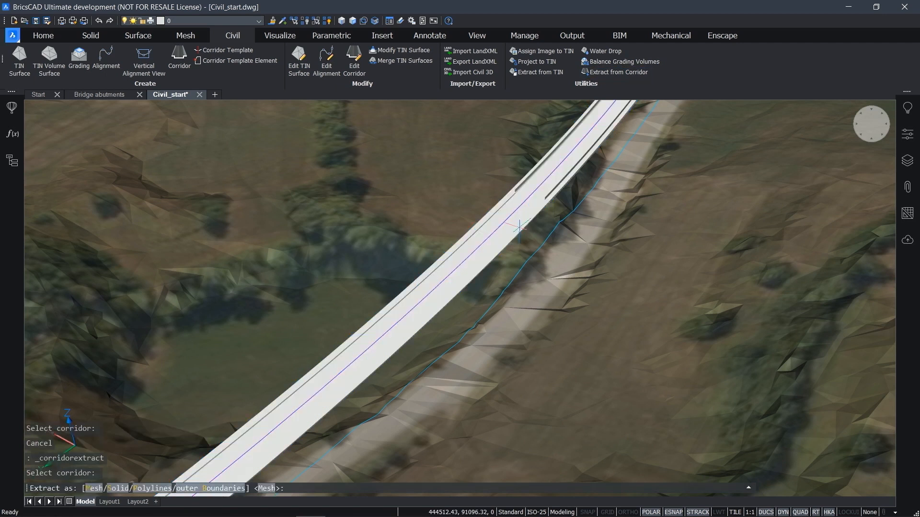
type("p")
key("Return")
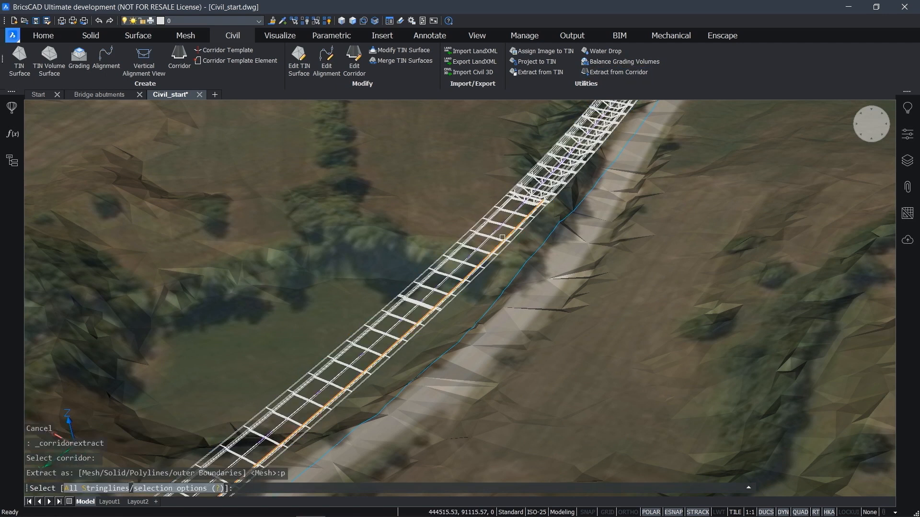
scroll(503, 236, "up", 4)
scroll(503, 236, "up", 5)
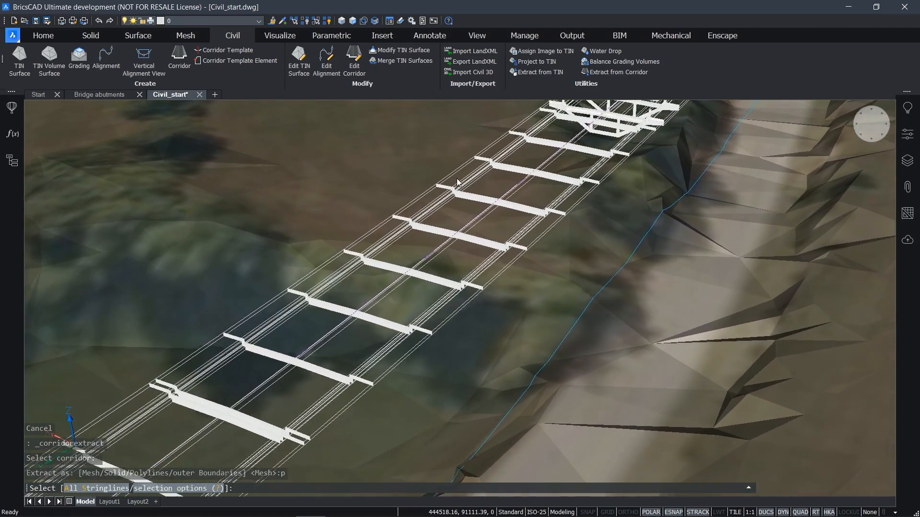
left_click(457, 165)
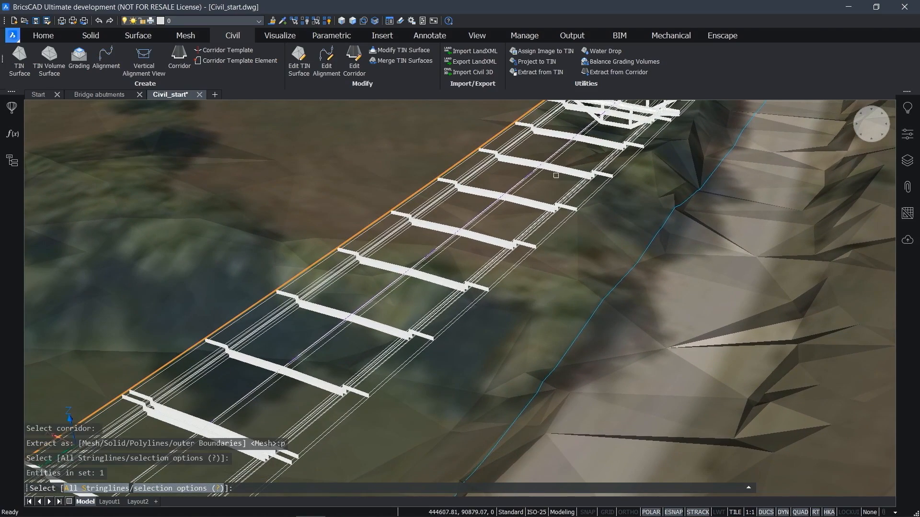
left_click(595, 191)
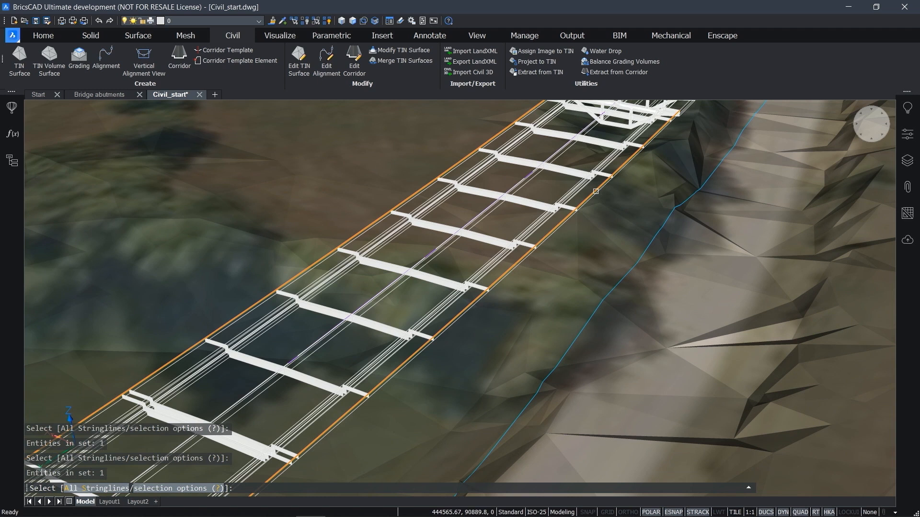
key("Return")
key("Return")
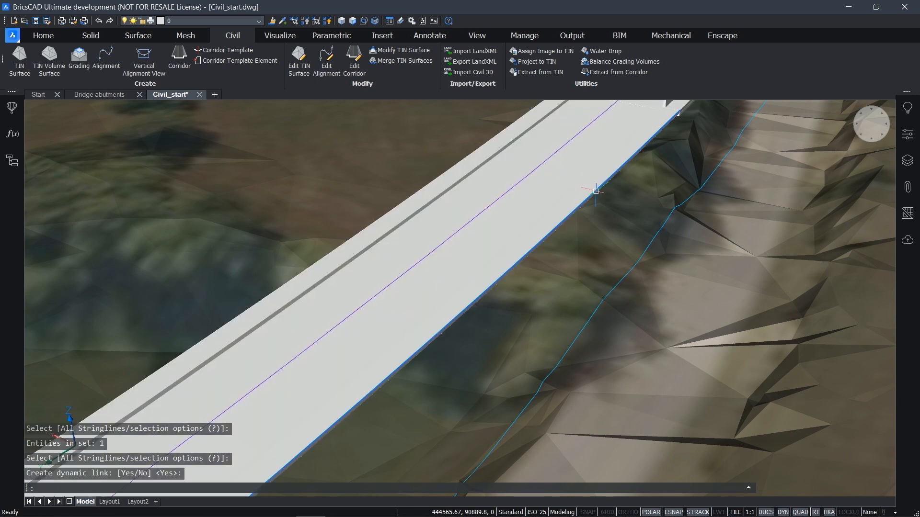
- Create a grading from one extracted road-edge polyline to the terrain at a slope of about 56°, with entity snaps off
left_click(79, 60)
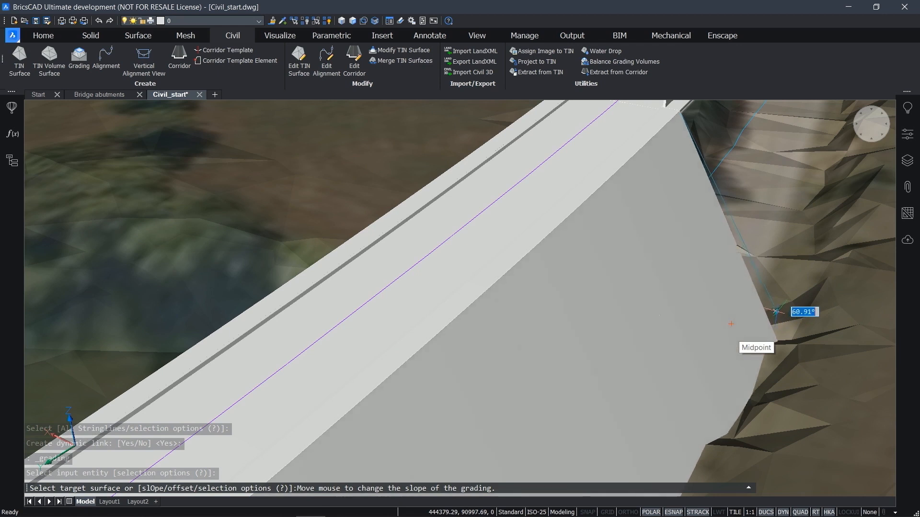
key("F3")
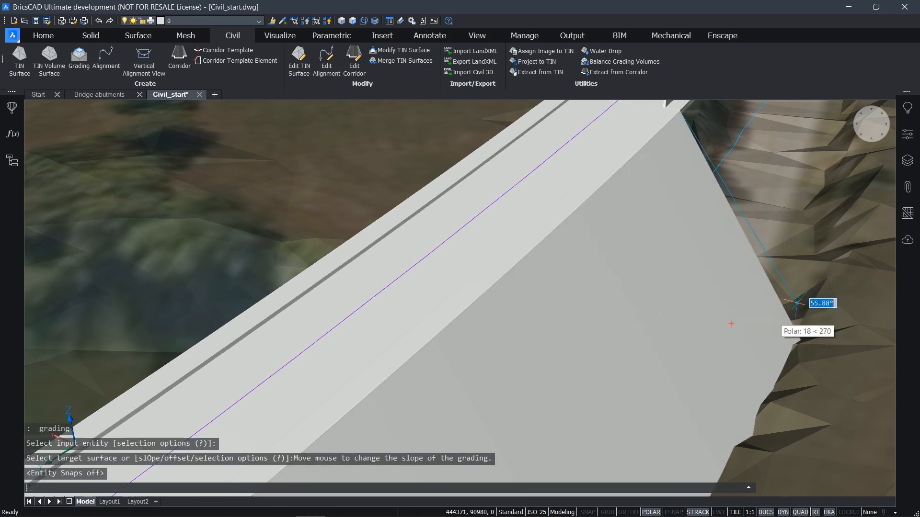
key("Return")
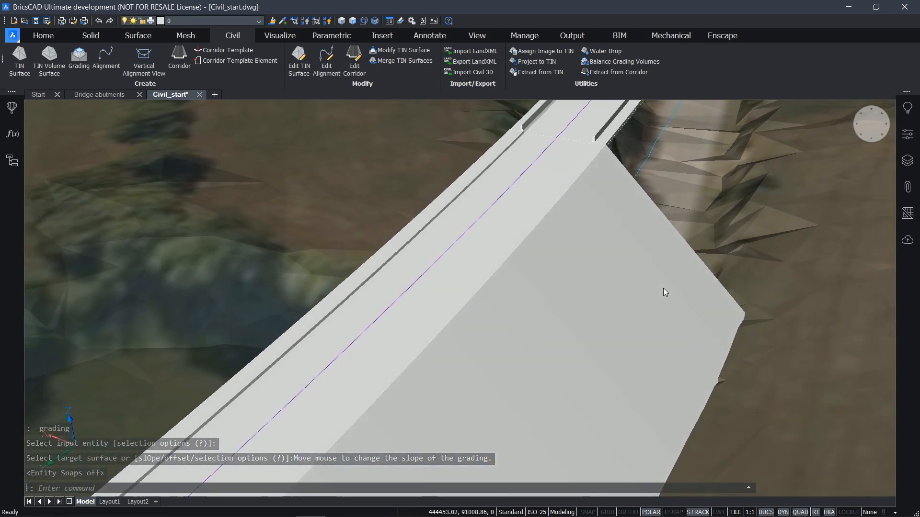
- Create a grading from the road-edge polyline on the opposite side of the corridor to the terrain at a slope of about 51°
middle_click_drag(663, 288, 419, 260, "shift")
scroll(418, 260, "up", 1)
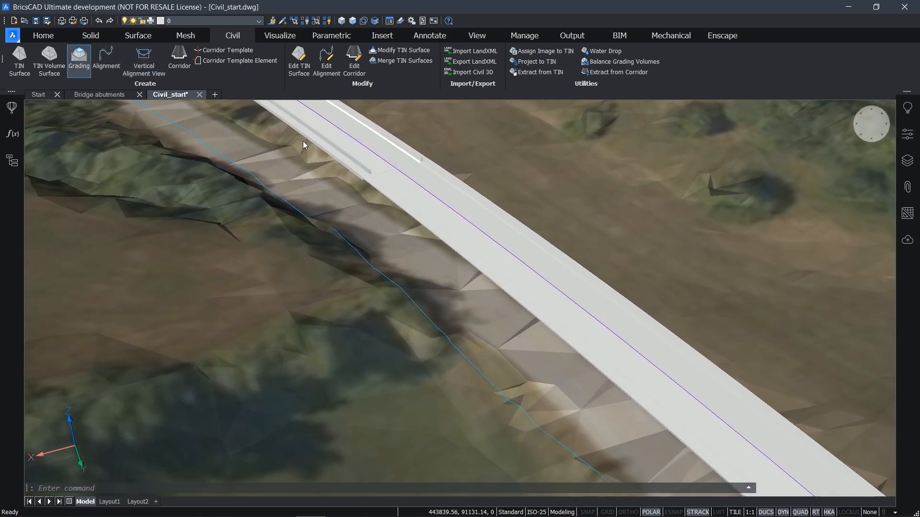
left_click(379, 190)
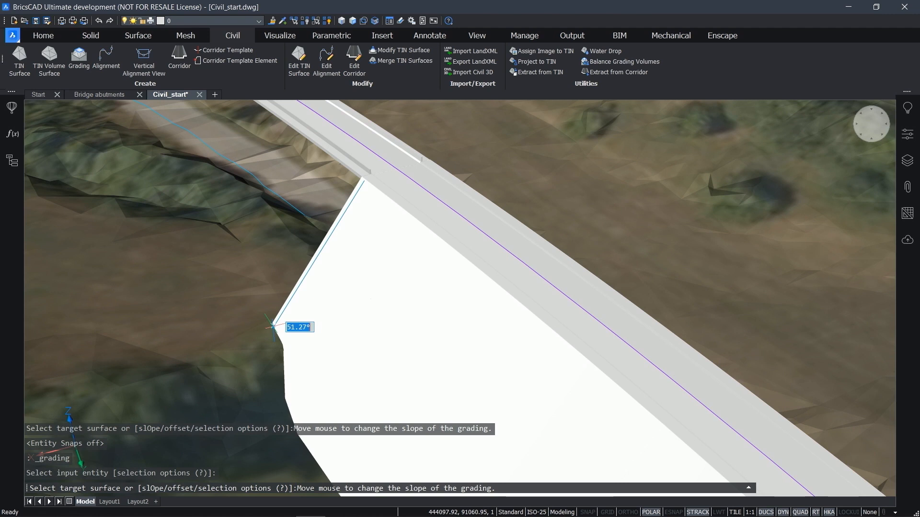
key("Return")
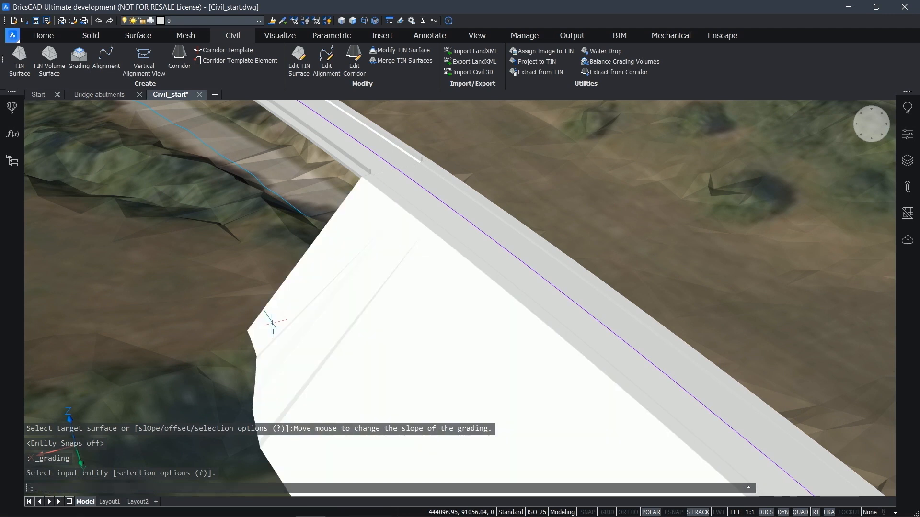
- Stretch the 3D road alignment by moving its vertex beside the large embankment grading slightly outward, away from the embankment
middle_click_drag(273, 327, 273, 323, "shift")
scroll(273, 324, "down", 5)
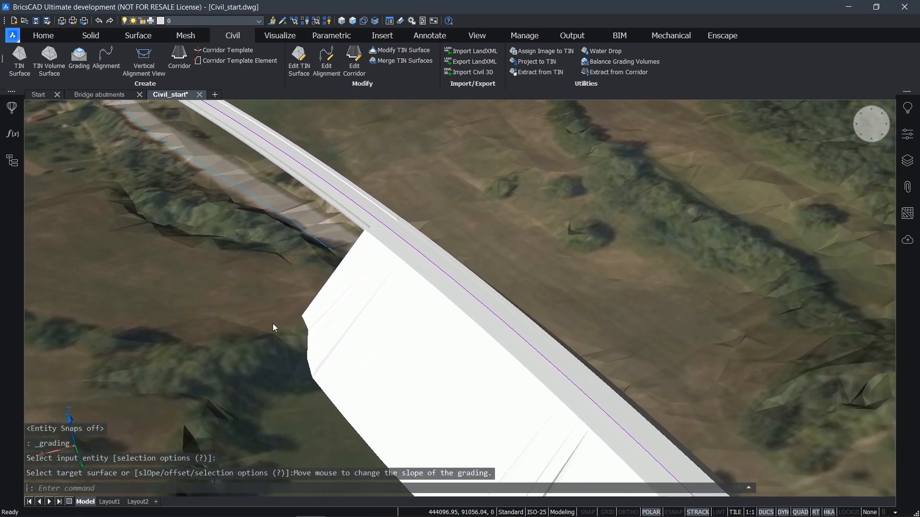
middle_click_drag(428, 315, 355, 209, "shift")
scroll(361, 219, "down", 6)
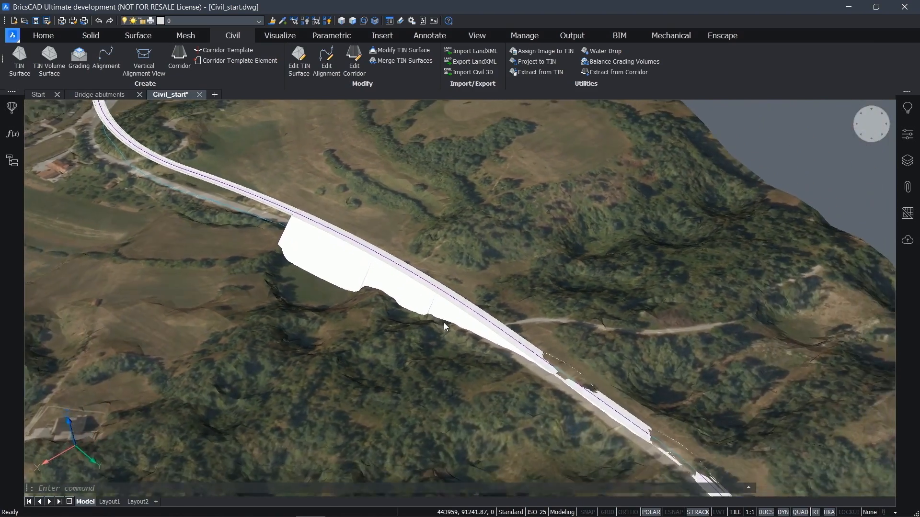
middle_click_drag(444, 322, 461, 314, "shift")
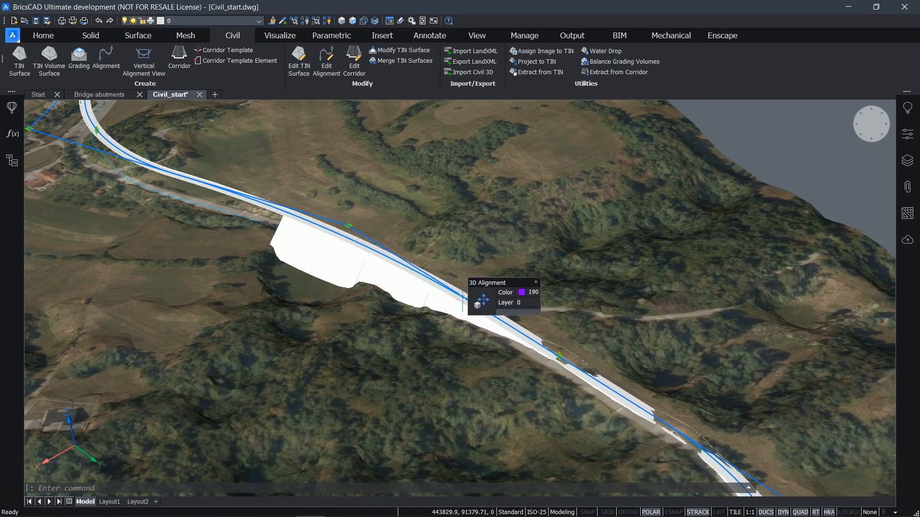
middle_click_drag(347, 210, 349, 225, "shift")
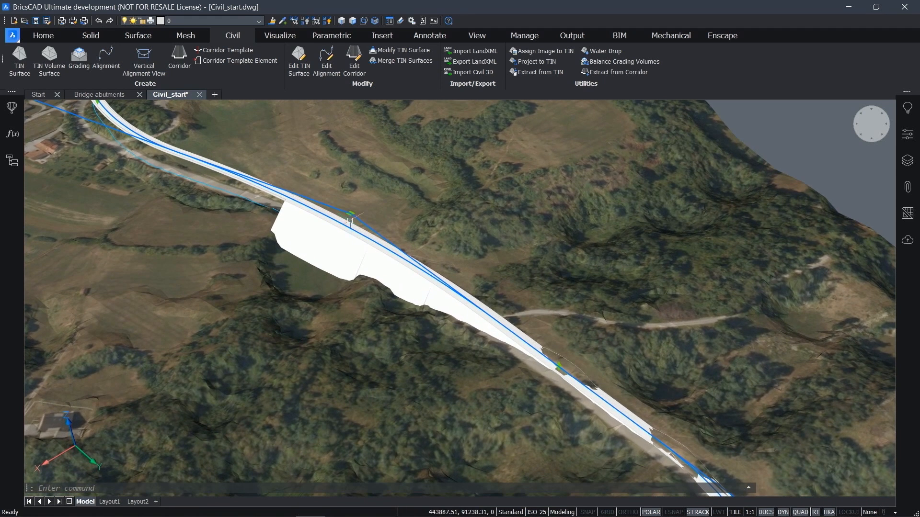
left_click(350, 213)
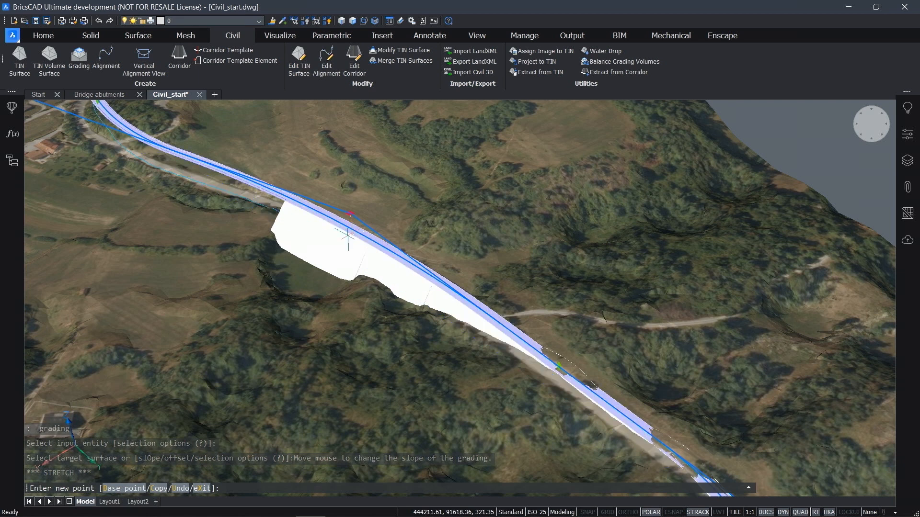
left_click(373, 211)
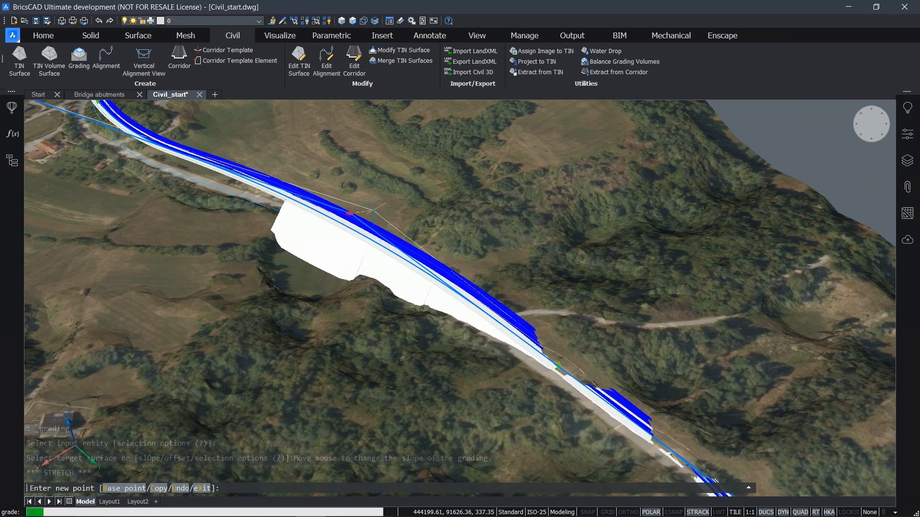
- Move the alignment's next vertex, just beyond the far end of the embankment grading, then clear the selection
mouse_move(563, 382)
middle_mouse_down("shift")
mouse_move(619, 345)
mouse_move(648, 354)
mouse_move(651, 341)
middle_mouse_up("shift")
left_click(661, 343)
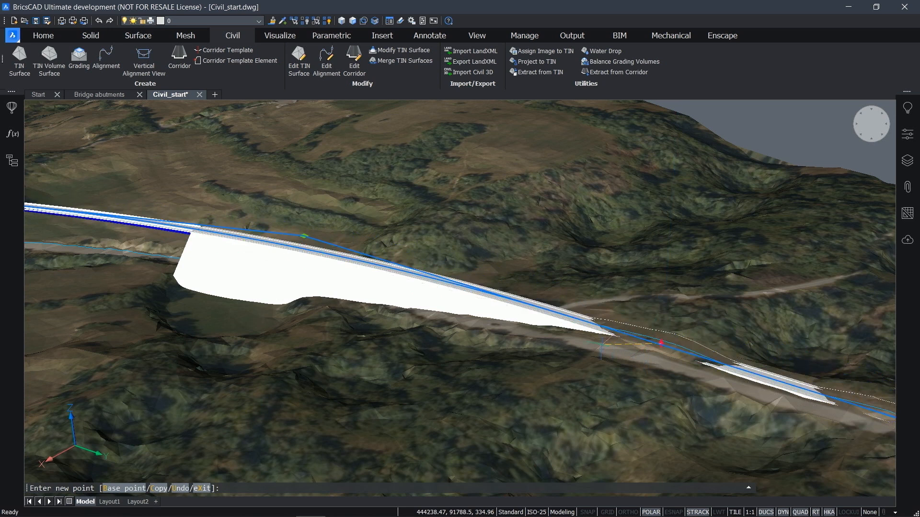
key("Escape")
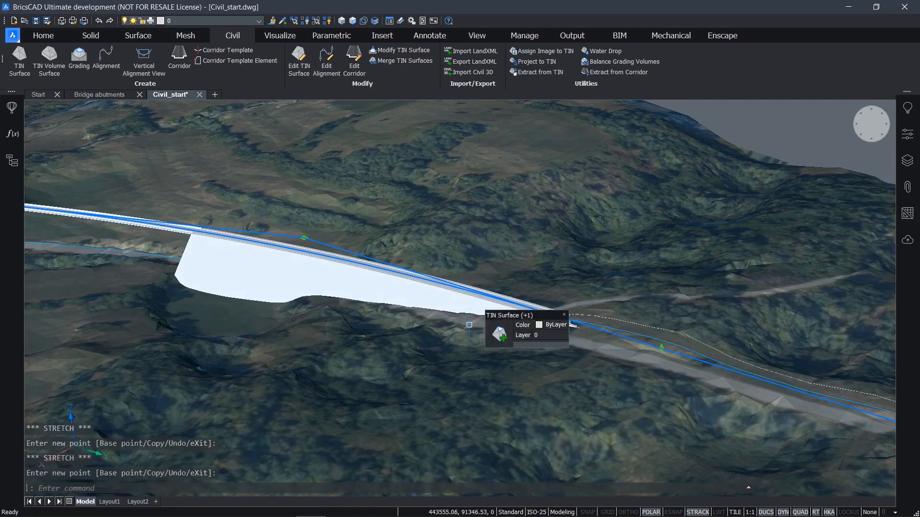
middle_click_drag(445, 342, 444, 341, "shift")
scroll(443, 341, "down", 3)
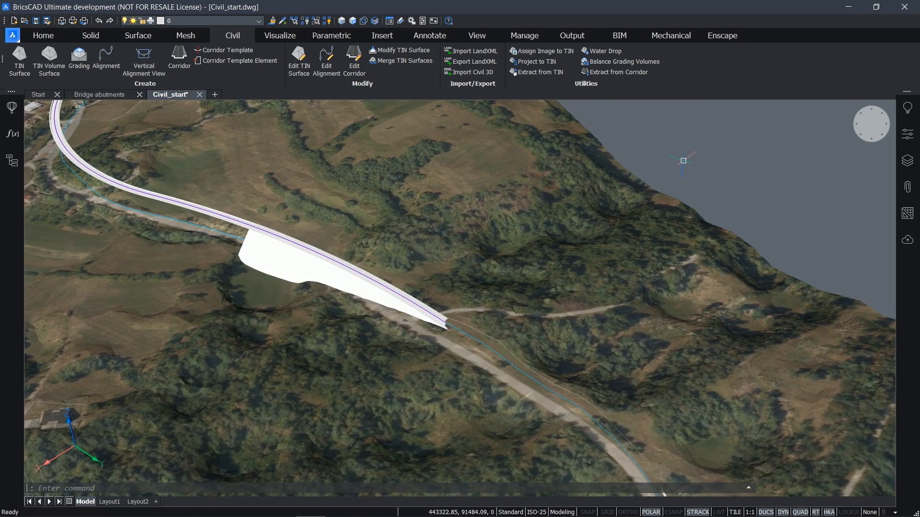
- Edit the terrain TIN surface by adding the two gradings on both sides of the road as Hide boundaries
middle_click_drag(683, 161, 681, 159, "shift")
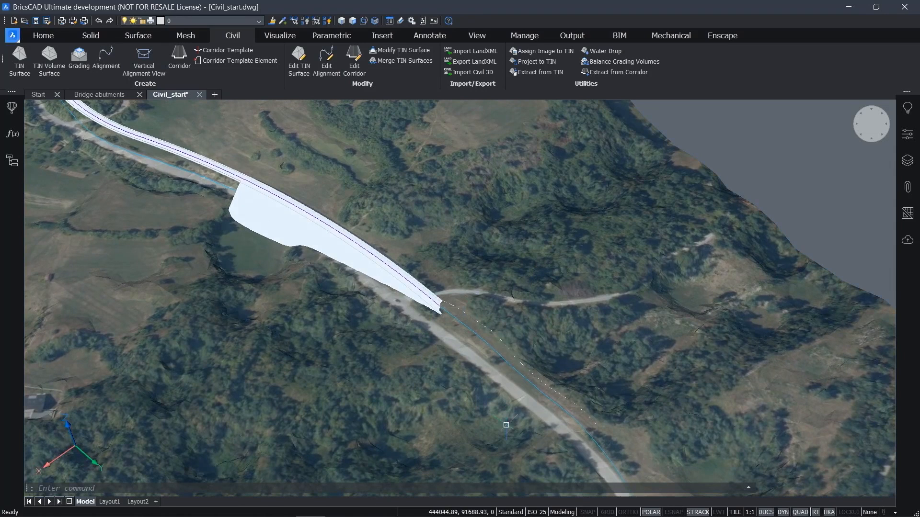
mouse_move(530, 327)
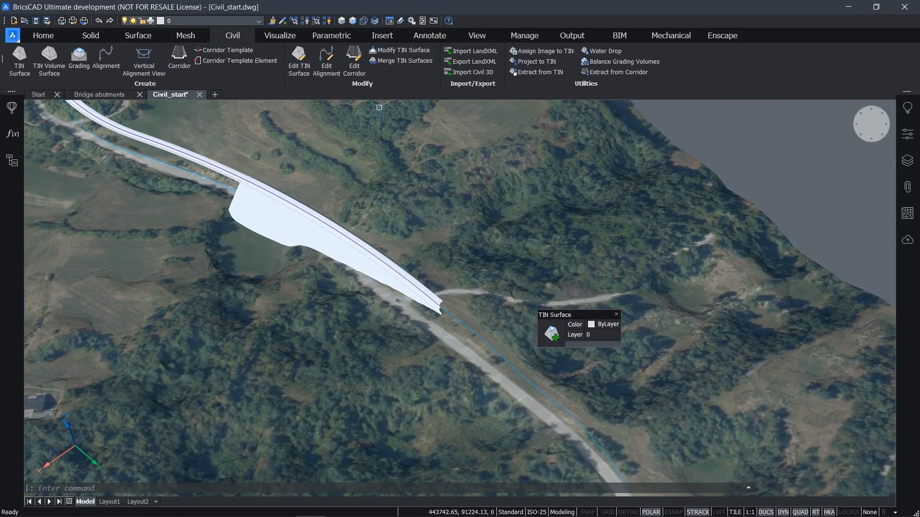
left_click(295, 66)
type("ao")
key("Return")
type("hid")
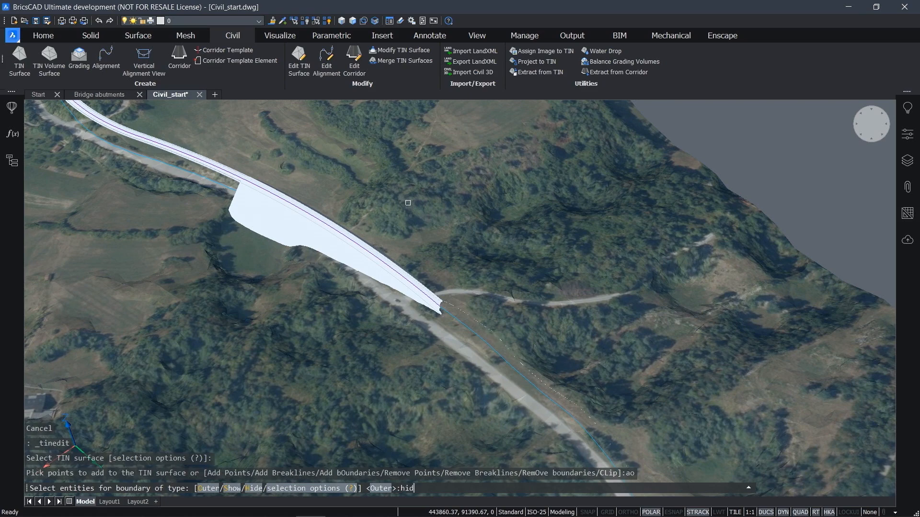
type("e")
key("Return")
left_click(295, 203)
middle_click_drag(295, 203, 492, 150, "shift")
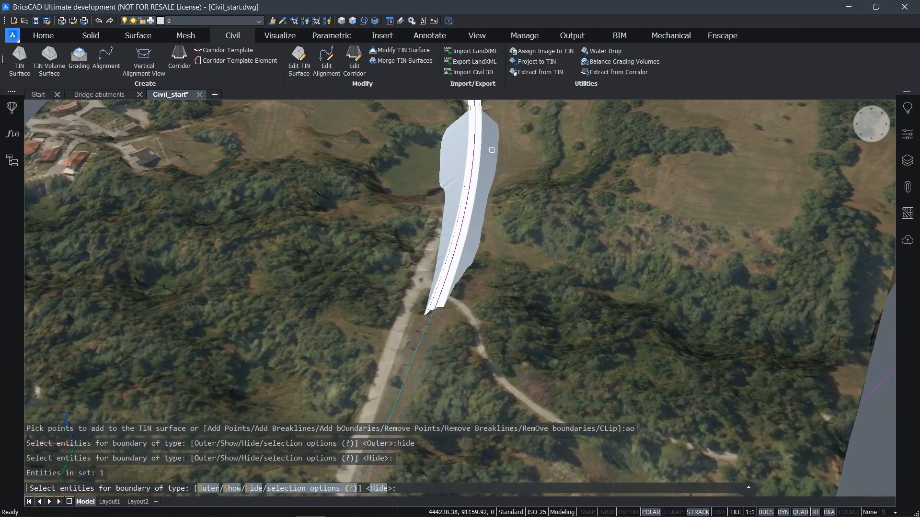
left_click(491, 150)
key("Return")
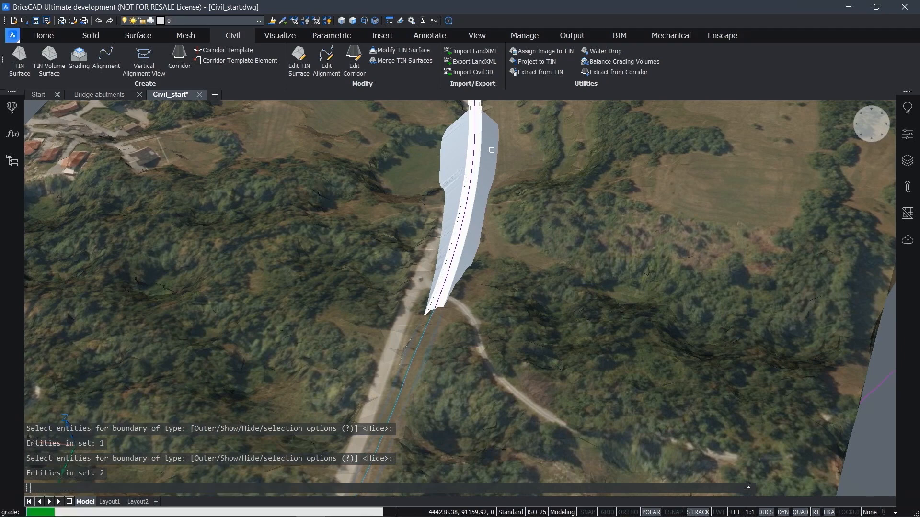
- Extract the corridor's outer boundaries with a dynamic link to the corridor
middle_click_drag(468, 338, 605, 102, "shift")
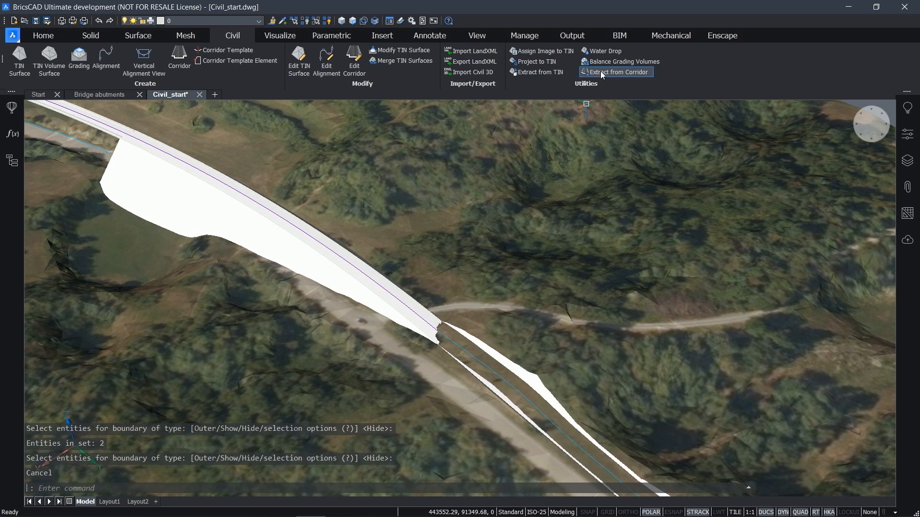
left_click(601, 72)
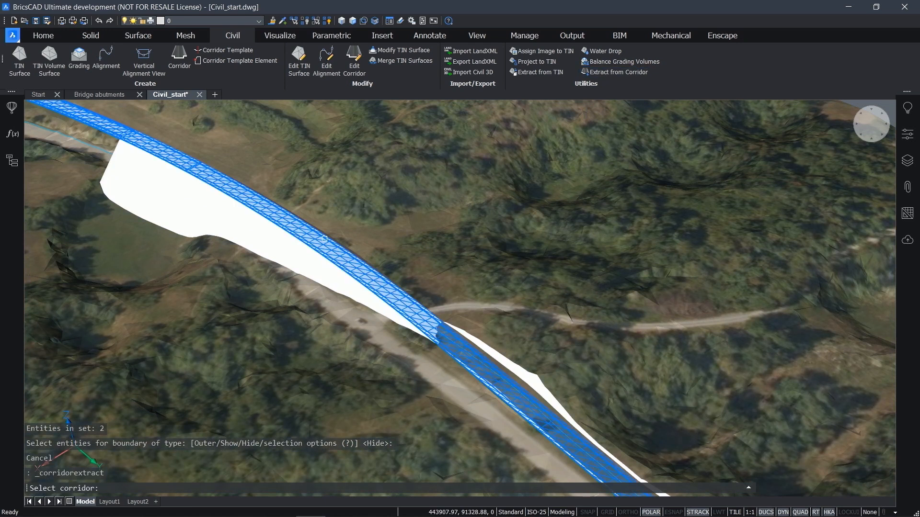
left_click(324, 238)
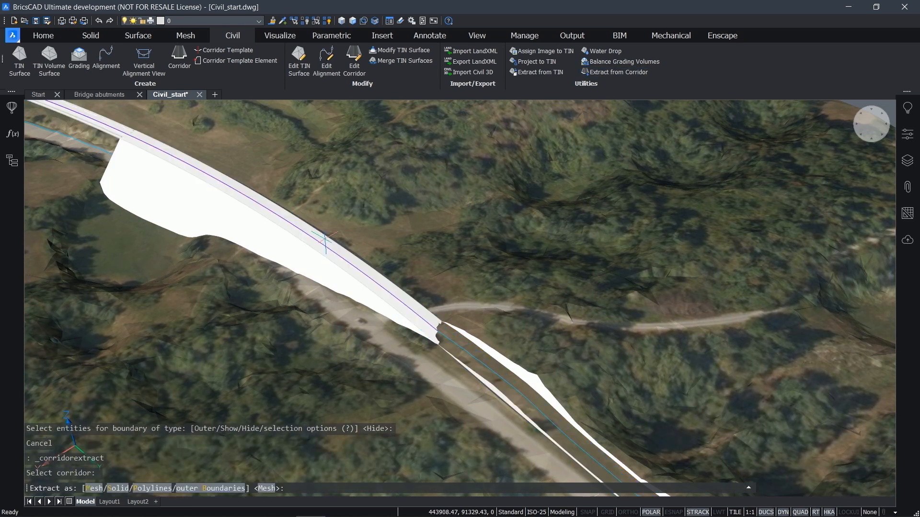
type("b")
key("Return")
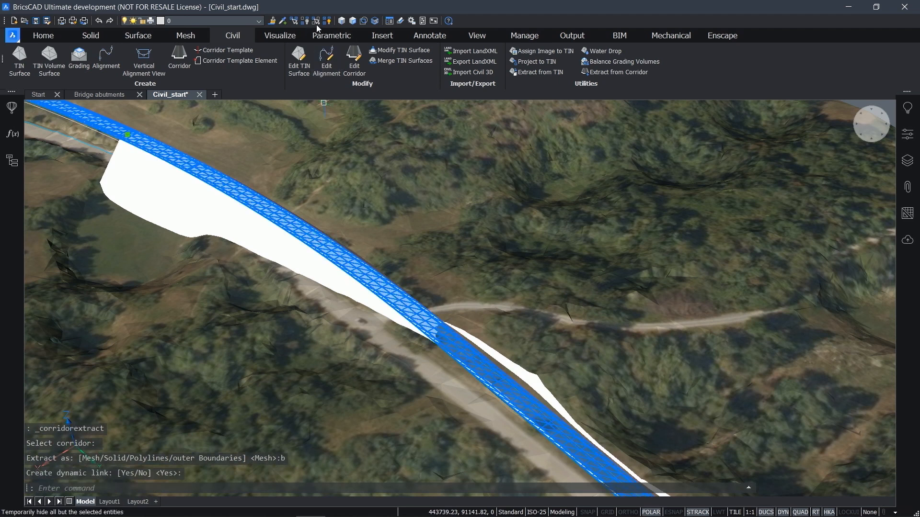
- Add the extracted outer boundary of the road region to the terrain TIN surface as a Hide boundary, and show the hidden corridor again
left_click(297, 66)
left_click(345, 169)
type("ao")
key("Return")
type("hide")
key("Return")
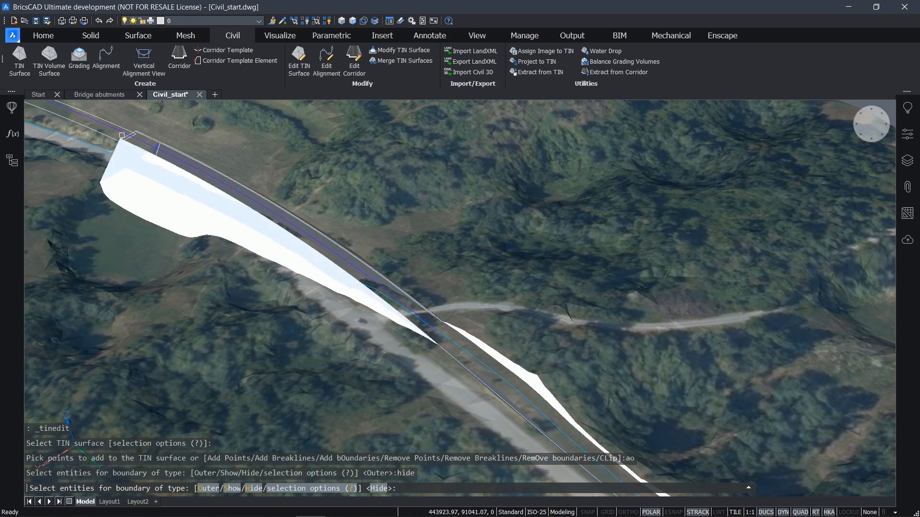
left_click(122, 136)
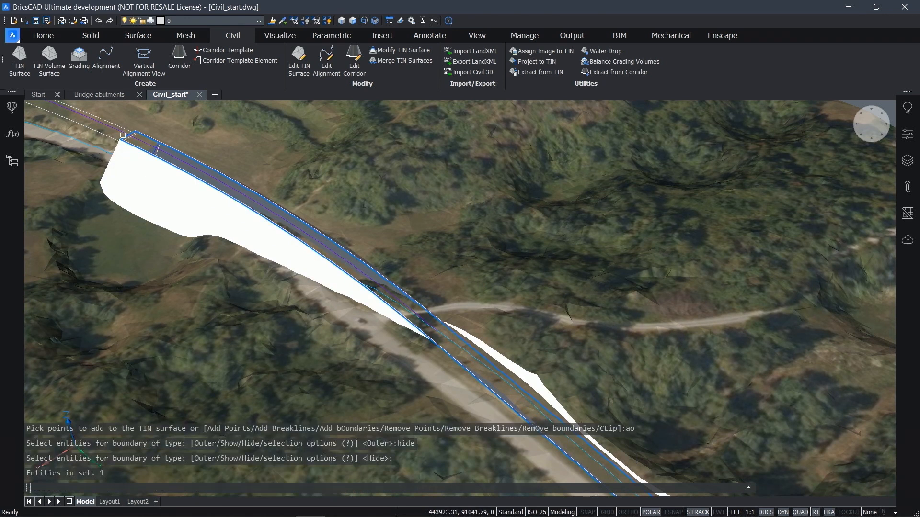
key("Return")
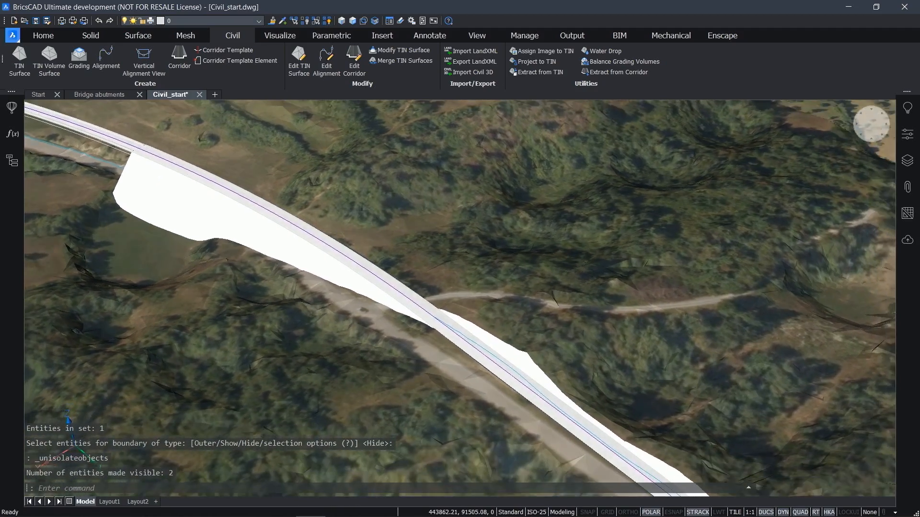
middle_click_drag(460, 307, 393, 252, "shift")
scroll(446, 313, "up", 6)
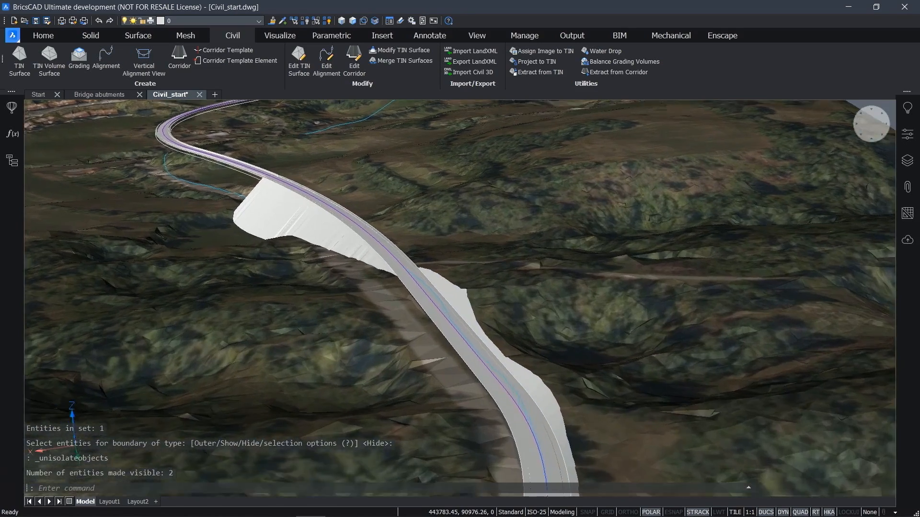
scroll(430, 295, "up", 1)
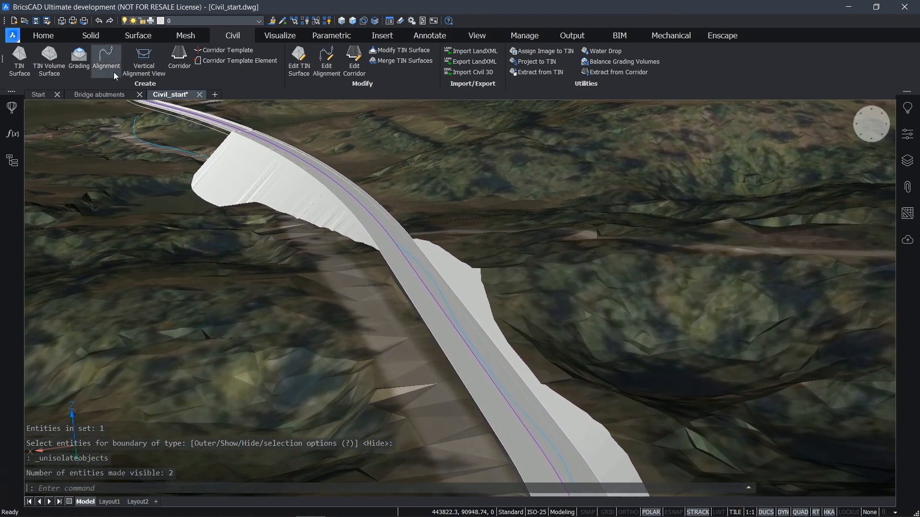
- Switch to the Bridge abutments drawing and examine the finished road, its speed-limit sign and the bridge piers
left_click(101, 94)
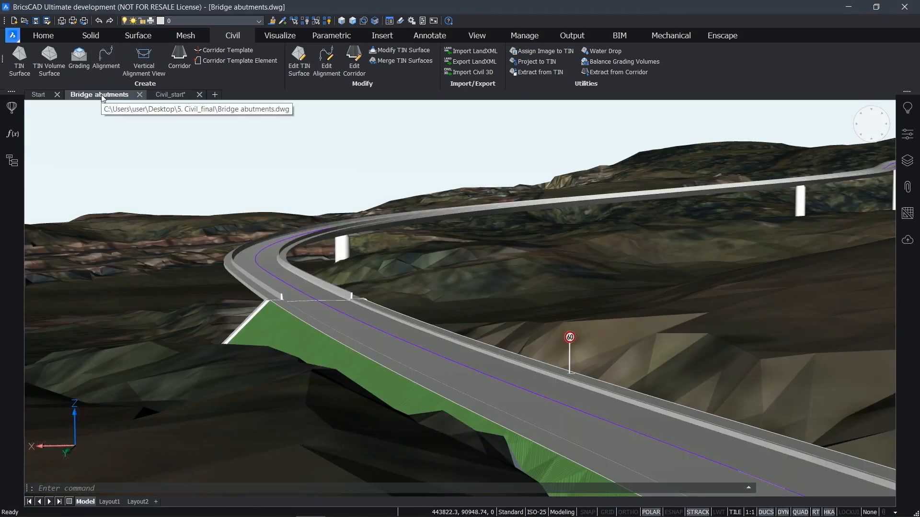
scroll(424, 350, "down", 4)
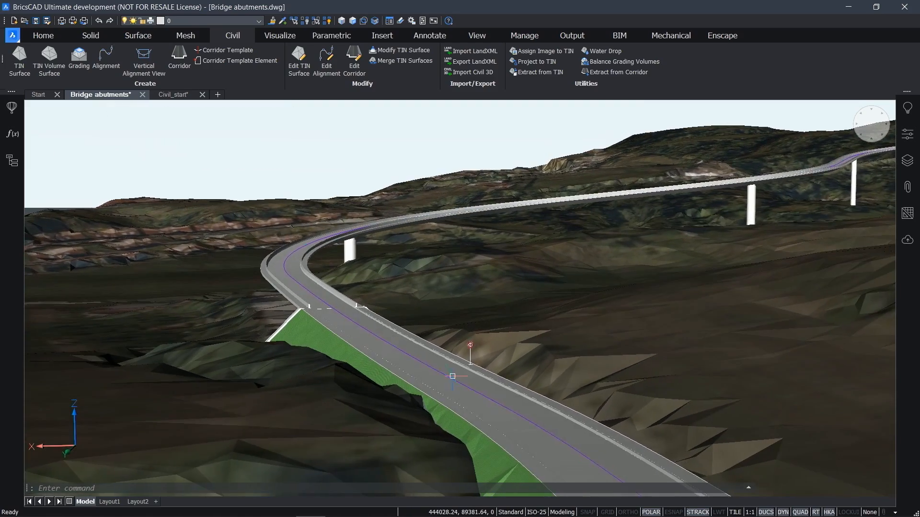
scroll(452, 376, "up", 1)
middle_click_drag(452, 377, 513, 372, "shift")
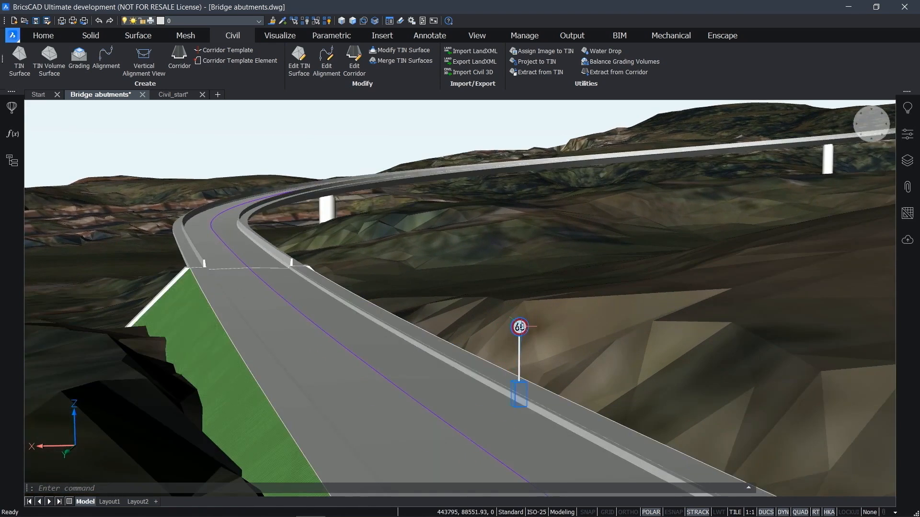
key("Escape")
middle_click_drag(484, 306, 176, 326, "shift")
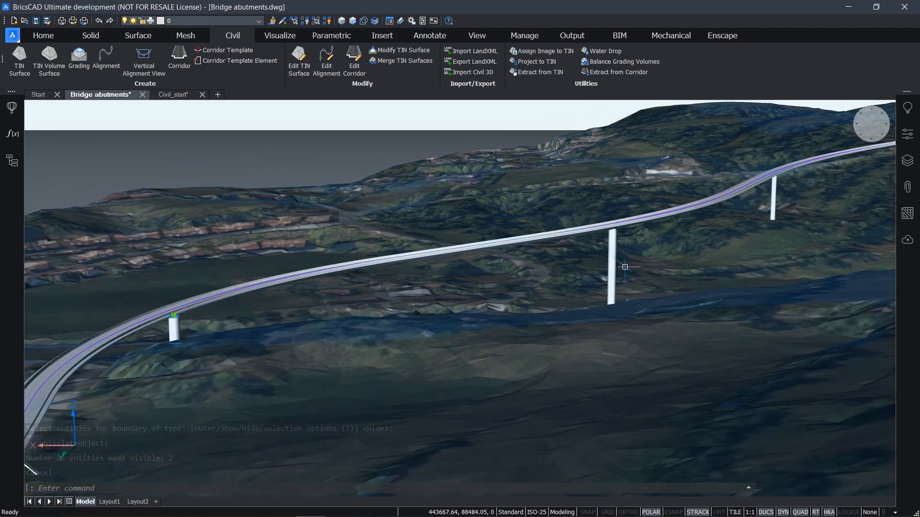
middle_click_drag(615, 259, 720, 280, "shift")
key("Escape")
key("Escape")
- Examine the green gradings, the concrete abutment and the arrayed railing posts at the far end of the bridge
middle_click_drag(787, 267, 470, 332)
scroll(621, 302, "up", 7)
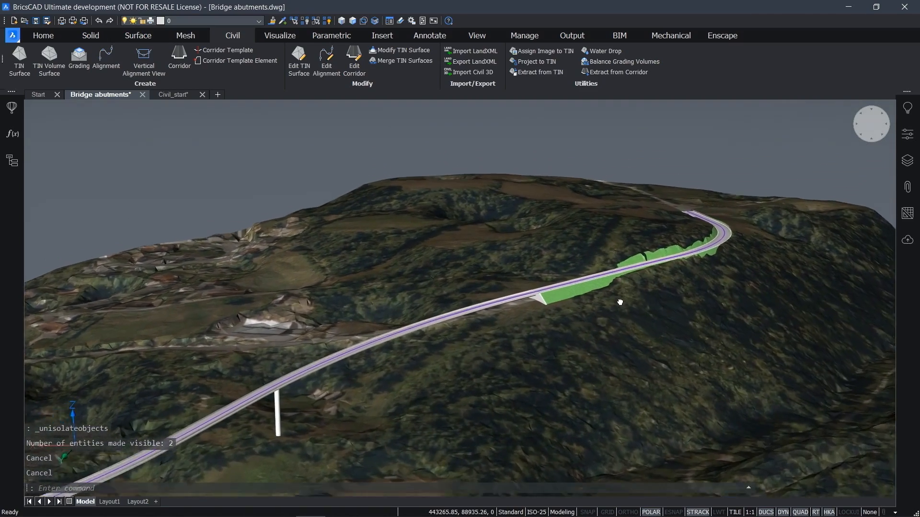
scroll(625, 302, "up", 5)
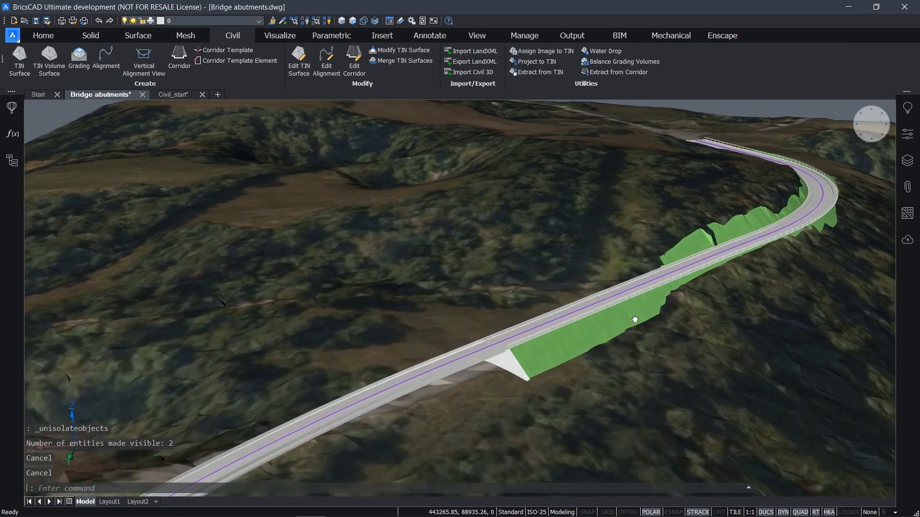
middle_click_drag(635, 319, 397, 364, "shift")
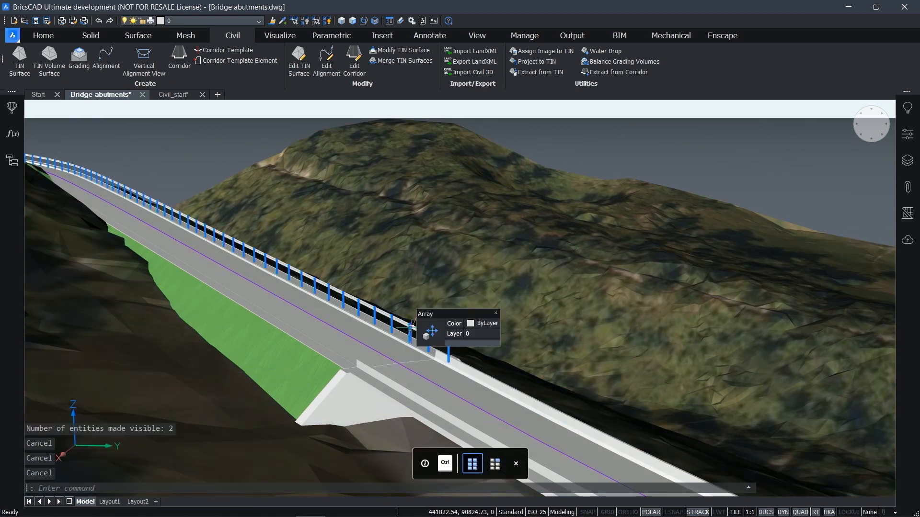
middle_click_drag(406, 288, 408, 275, "shift")
scroll(408, 275, "up", 4)
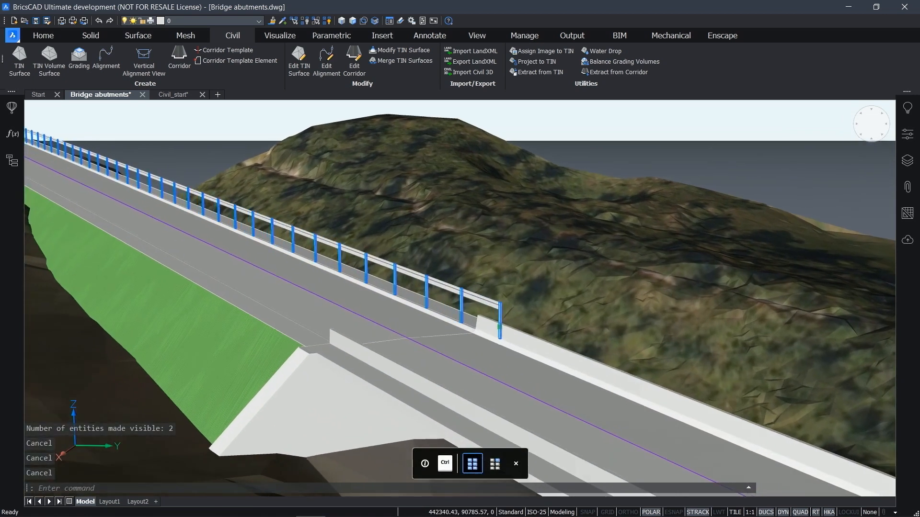
key("Escape")
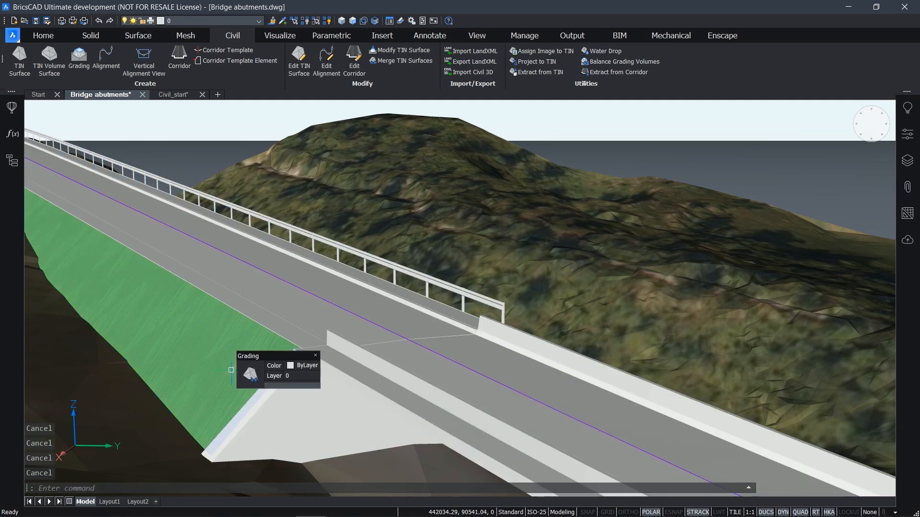
scroll(403, 306, "down", 5)
middle_click_drag(403, 306, 403, 317, "shift")
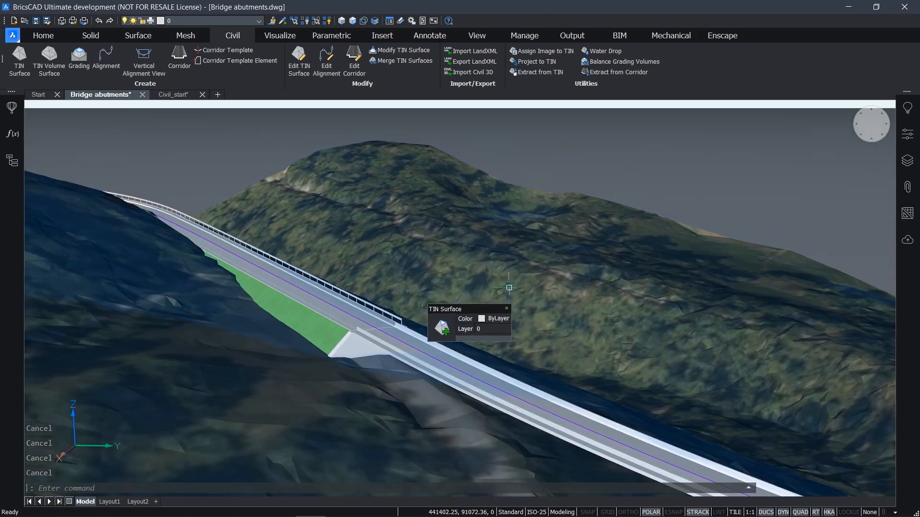
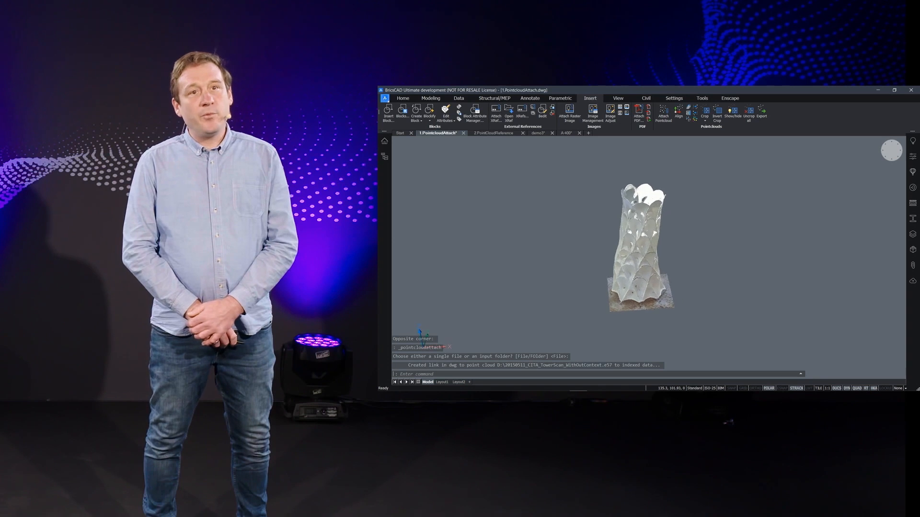
middle_click_drag(623, 240, 556, 237, "shift")
- Switch to the 2.PointCloudReference drawing and attach the already processed PlanD_Hauss30 e57 point cloud using the POINTCLOUDREFERENCE command
left_click(496, 133)
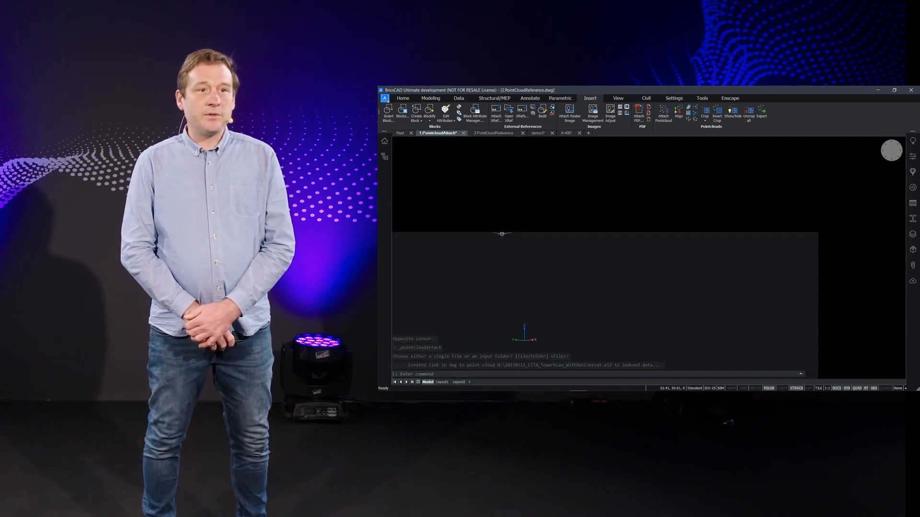
type("REF")
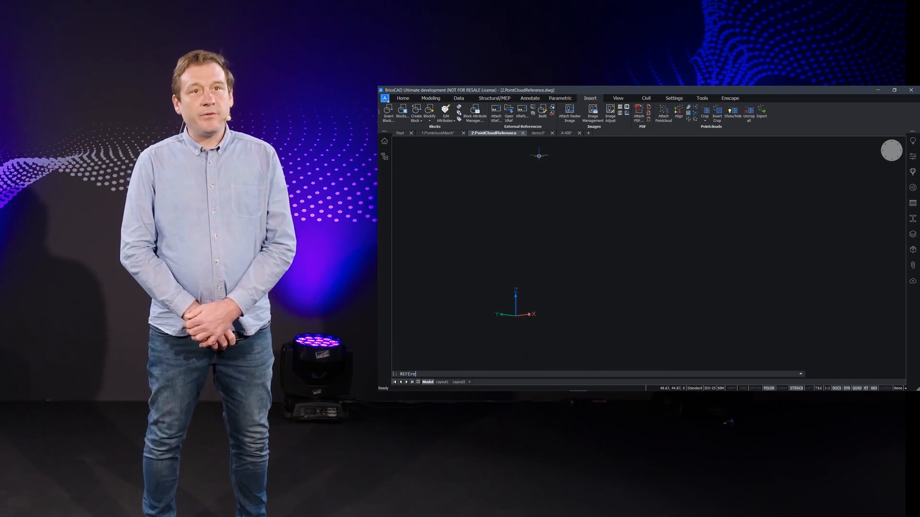
type("Ere")
key("Down")
key("Return")
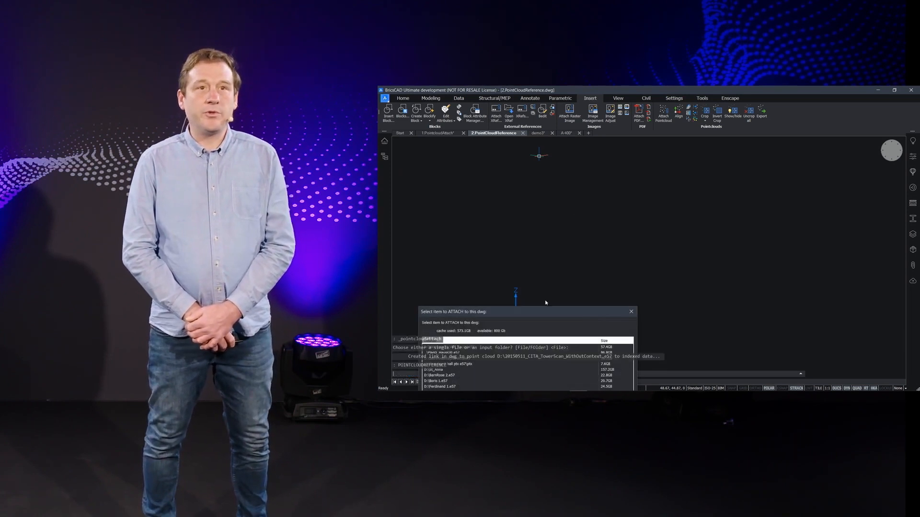
left_click_drag(544, 313, 668, 165)
left_click(586, 206)
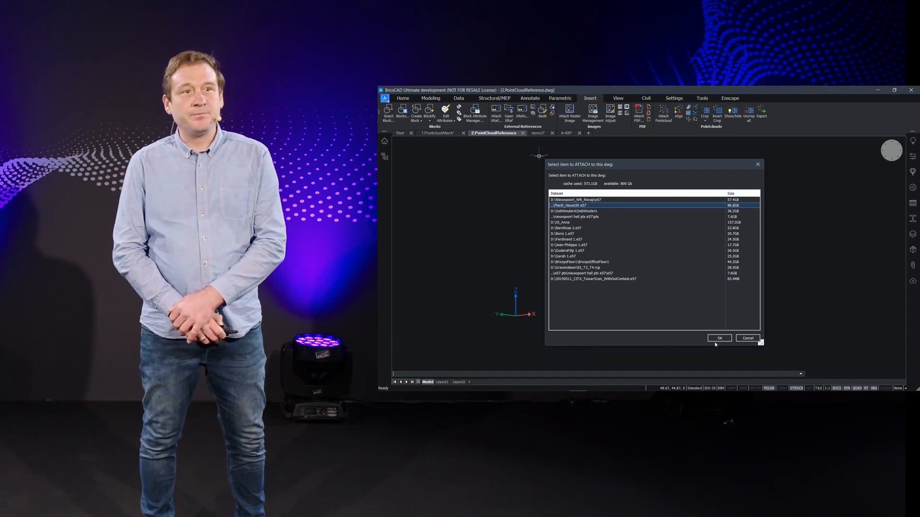
left_click(719, 339)
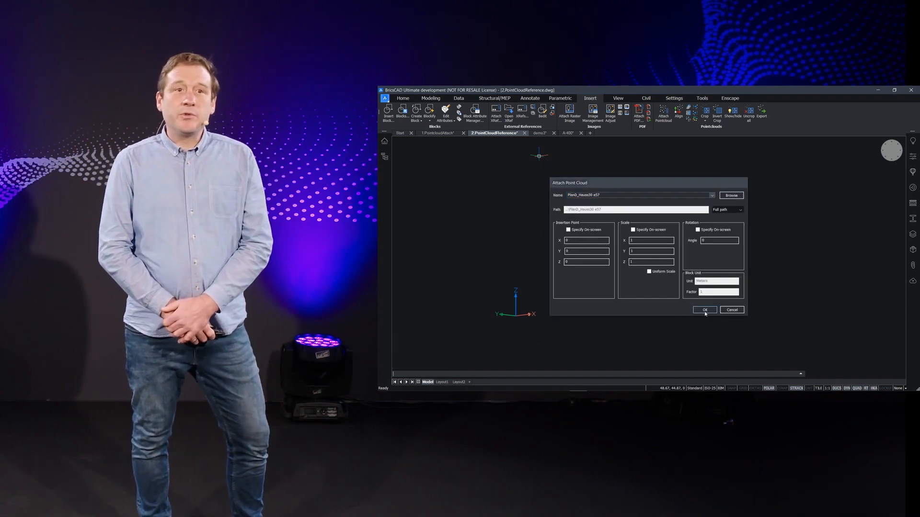
left_click(704, 310)
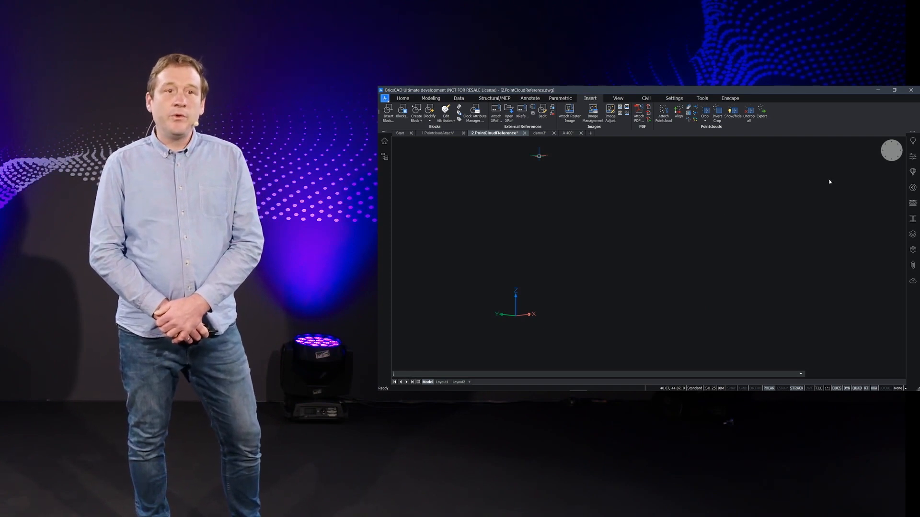
- Align the house point cloud with the axes, using a rectangular selection around the lower roof edge in top view
left_click(891, 150)
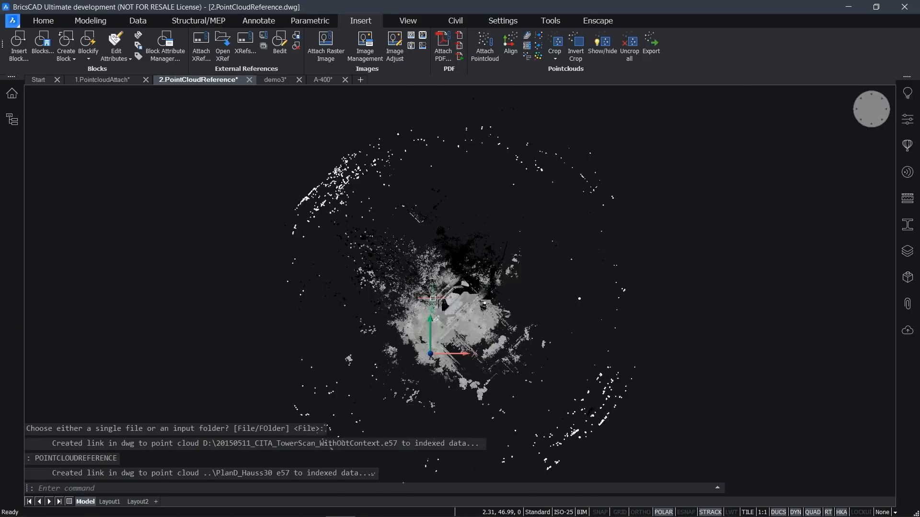
scroll(433, 299, "up", 5)
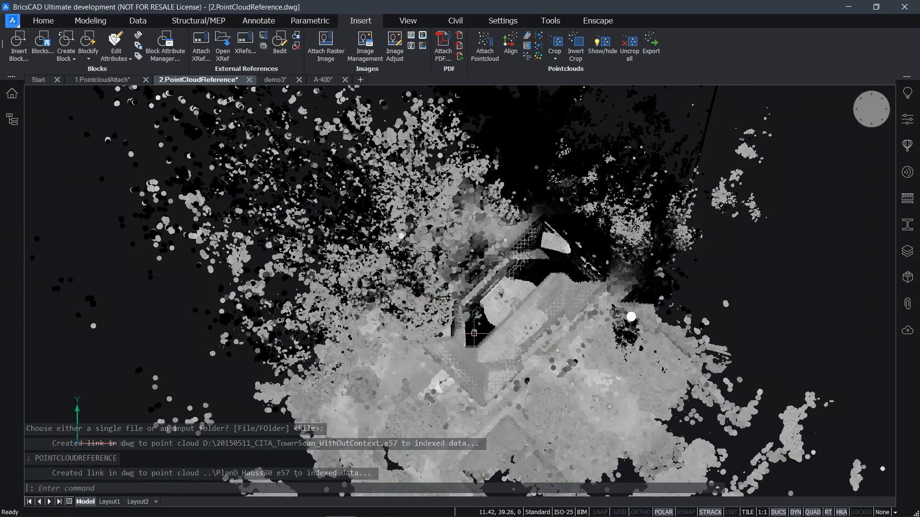
scroll(433, 317, "up", 5)
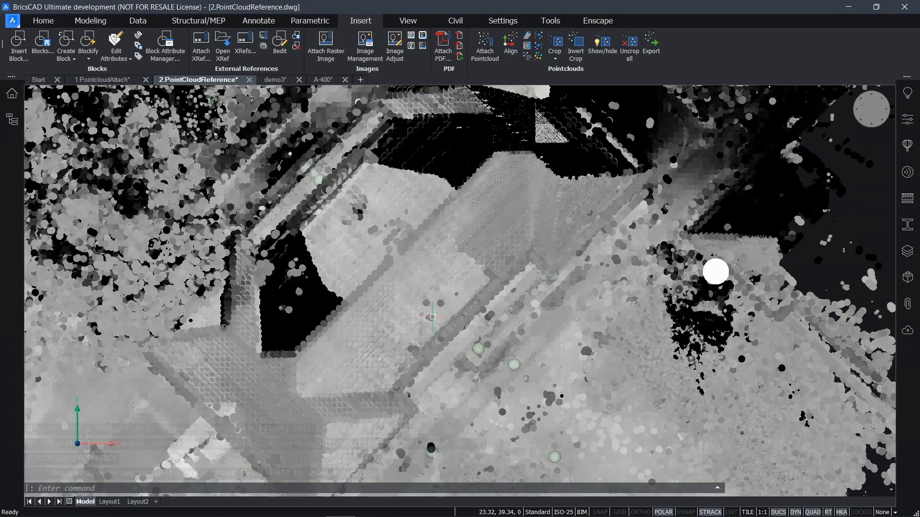
scroll(432, 317, "up", 3)
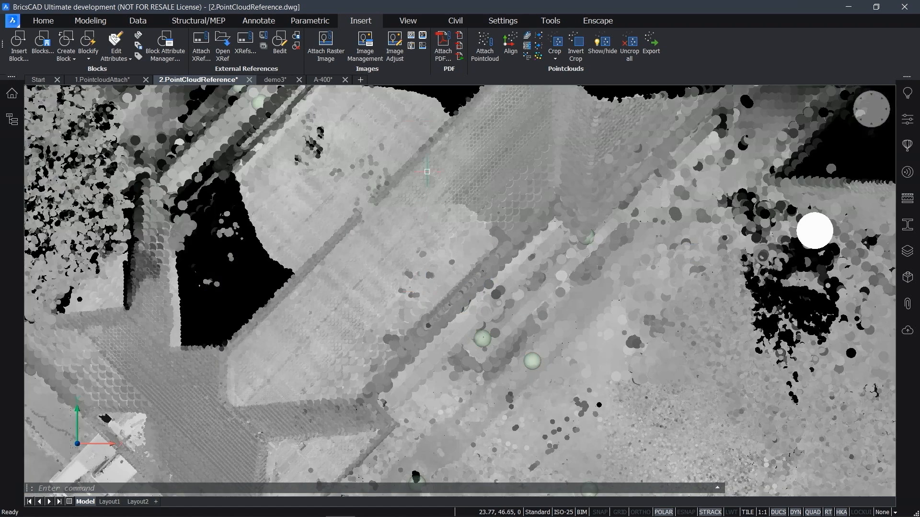
left_click(511, 42)
key("Return")
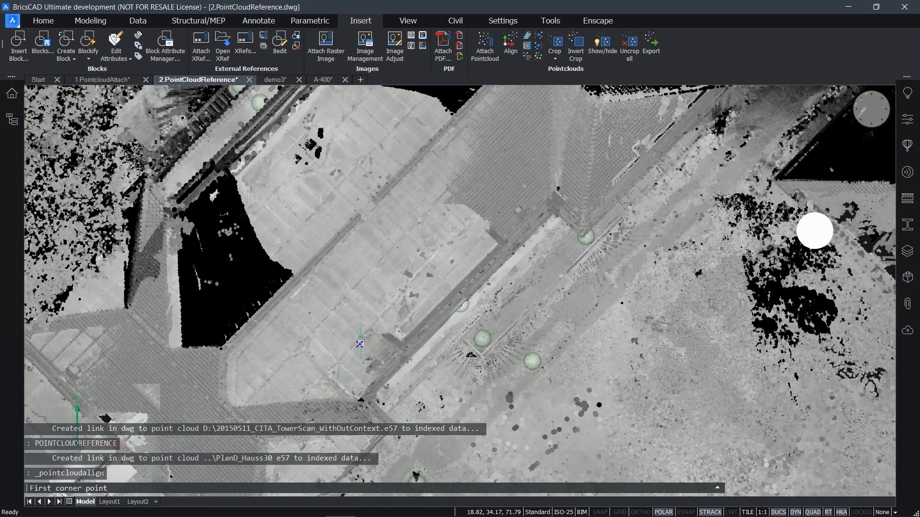
left_click(327, 389)
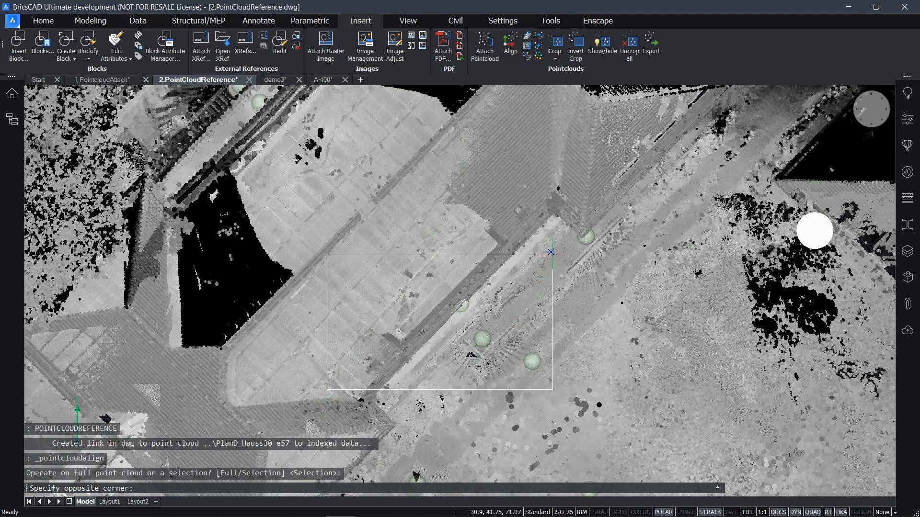
left_click(588, 168)
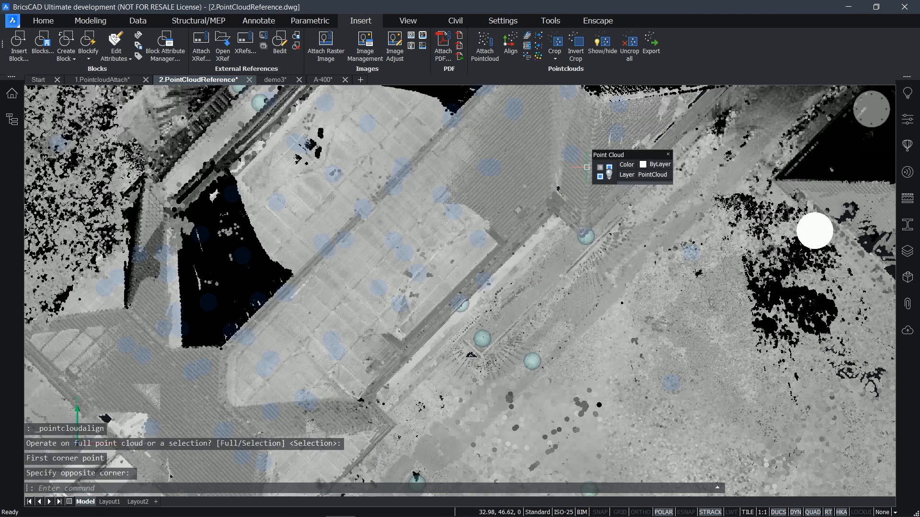
middle_click_drag(505, 337, 477, 273, "shift")
middle_click_drag(467, 446, 465, 426, "shift")
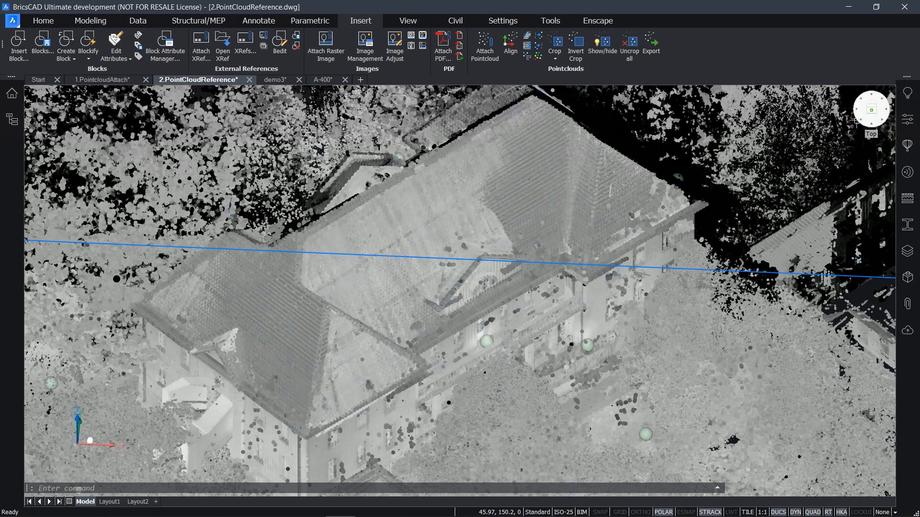
- Crop the aligned point cloud with a rectangle around the house in top view, keeping the points inside
left_click(871, 109)
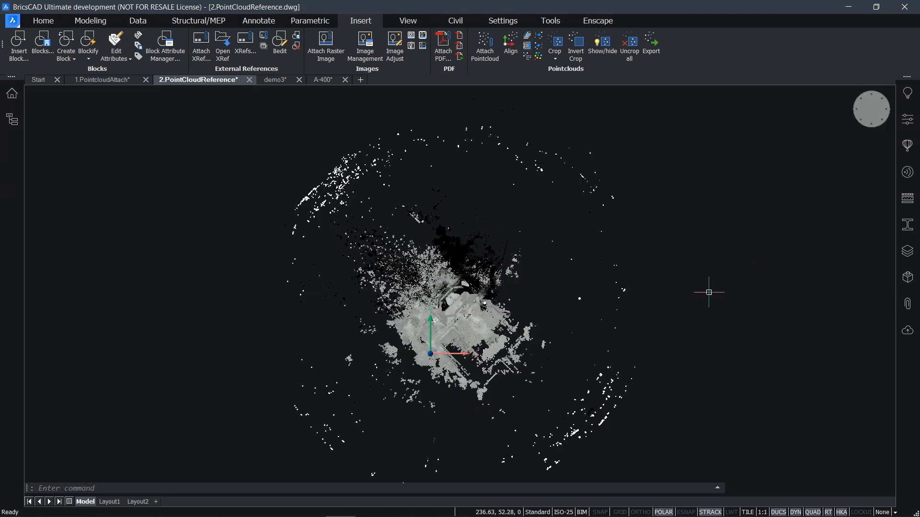
scroll(494, 311, "up", 4)
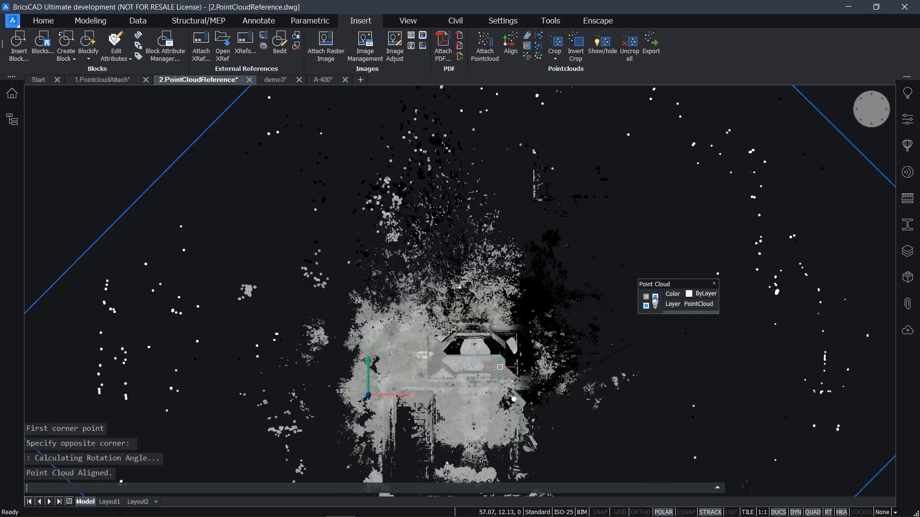
scroll(499, 367, "up", 6)
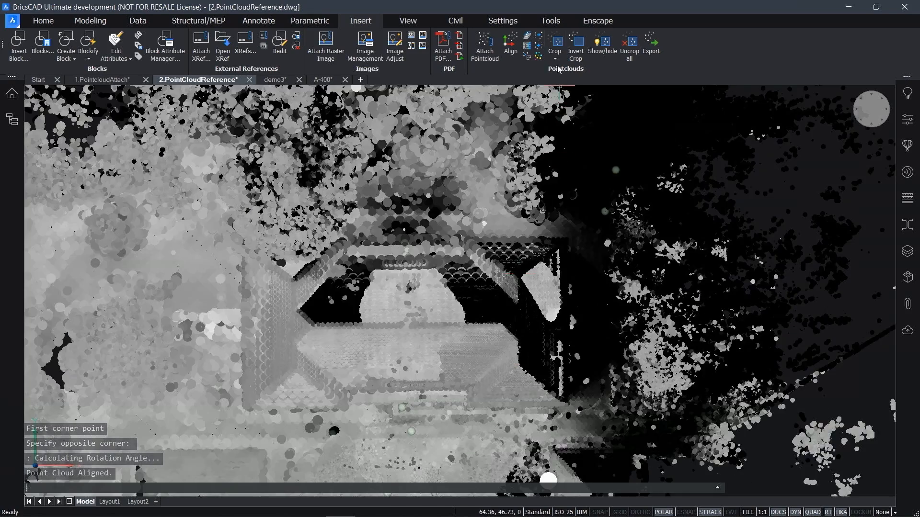
left_click(556, 43)
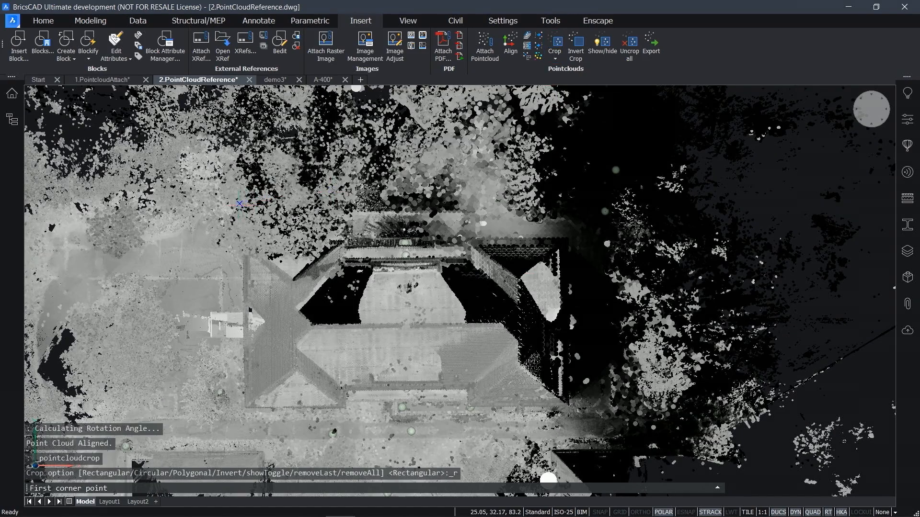
left_click(237, 204)
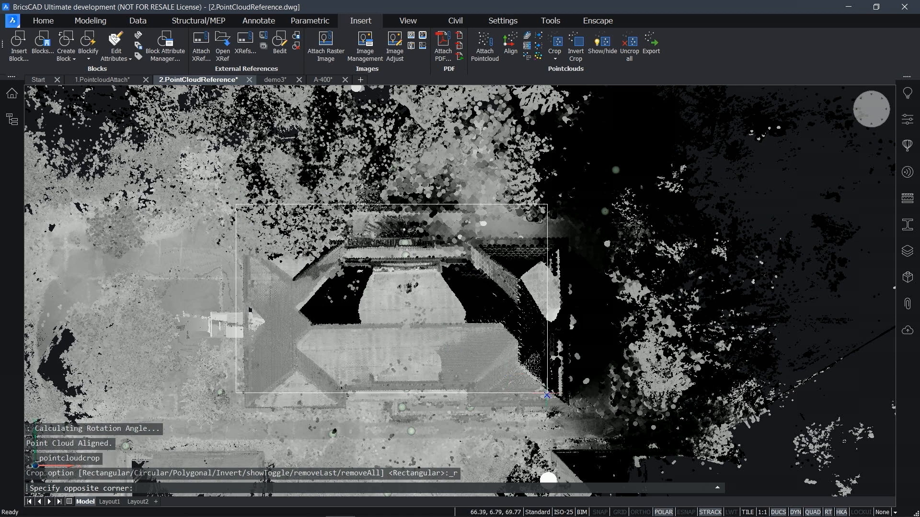
left_click(573, 423)
key("Return")
- Detect the floors of the cropped point cloud, using a rectangular selection around the whole house in top view
middle_click_drag(722, 375, 727, 375, "shift")
scroll(722, 376, "up", 3)
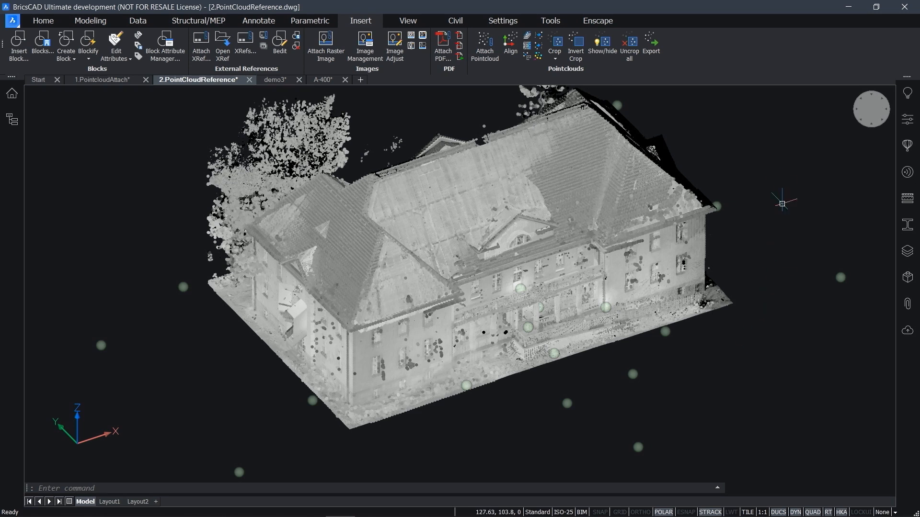
left_click(851, 102)
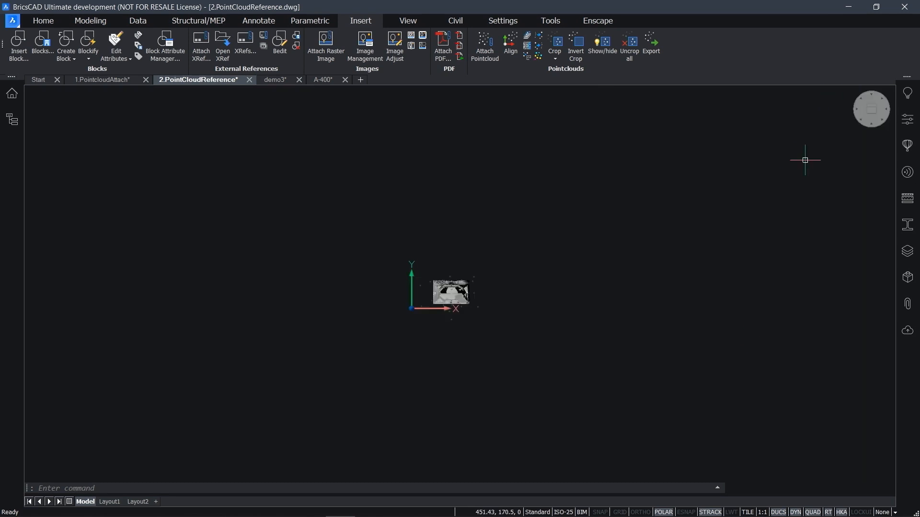
scroll(452, 292, "up", 8)
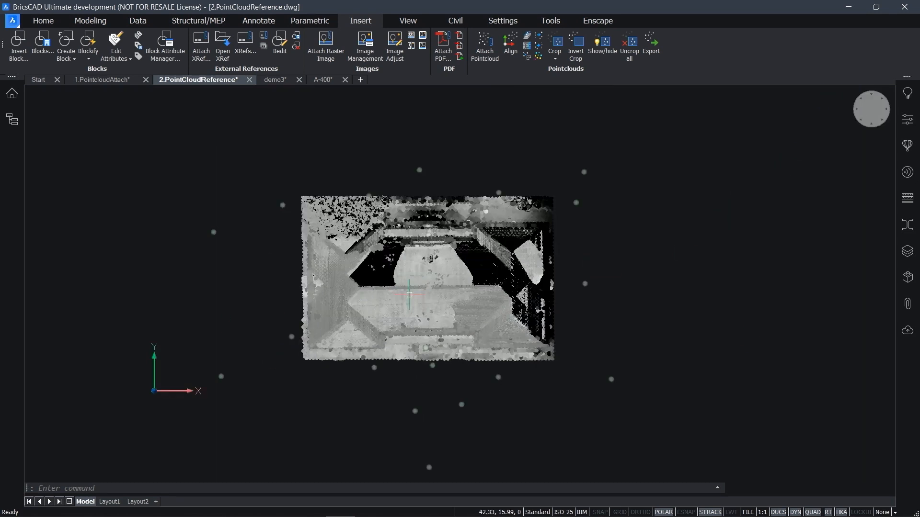
left_click(527, 37)
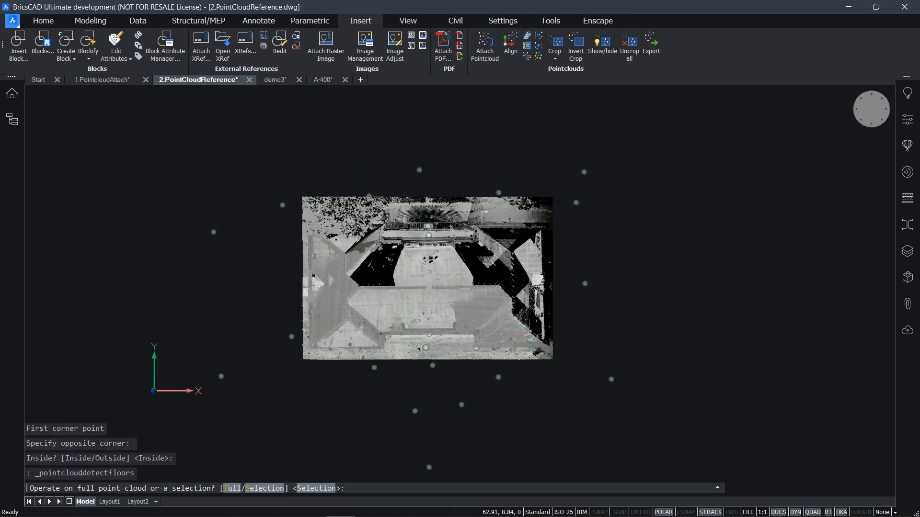
key("Return")
left_click(562, 367)
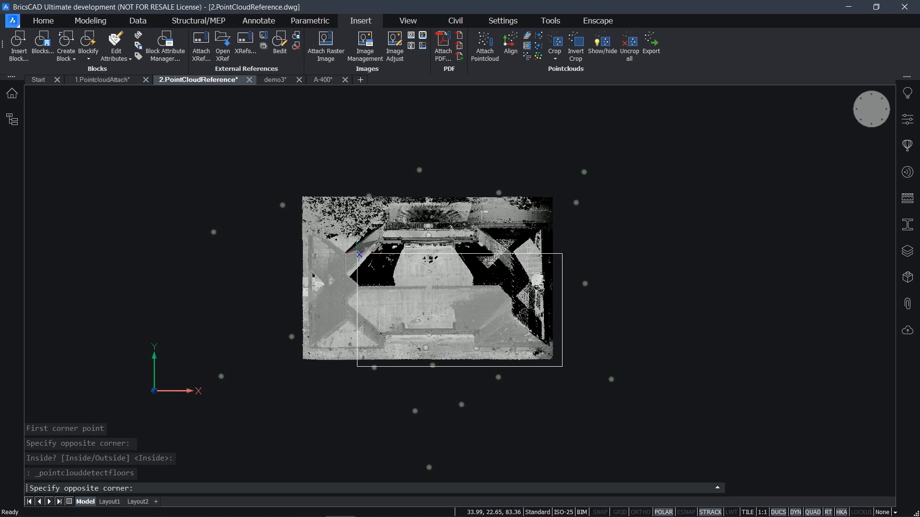
left_click(287, 185)
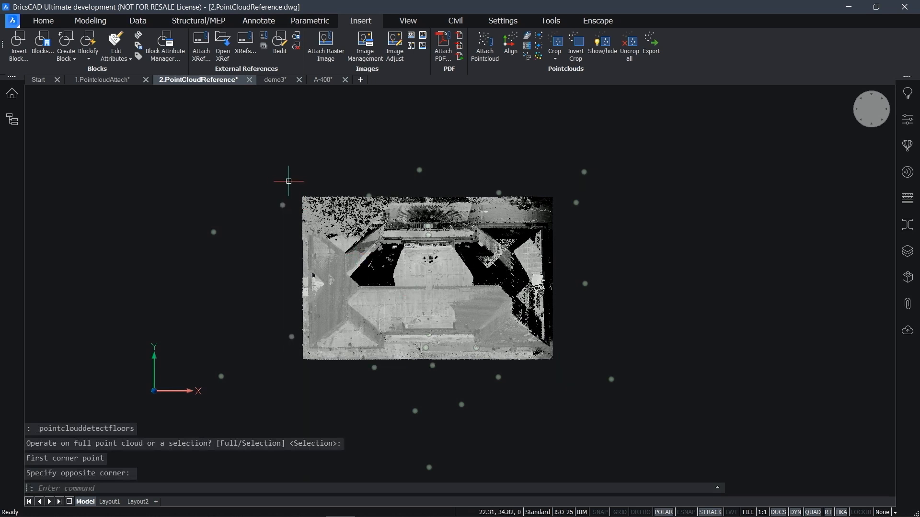
key("Escape")
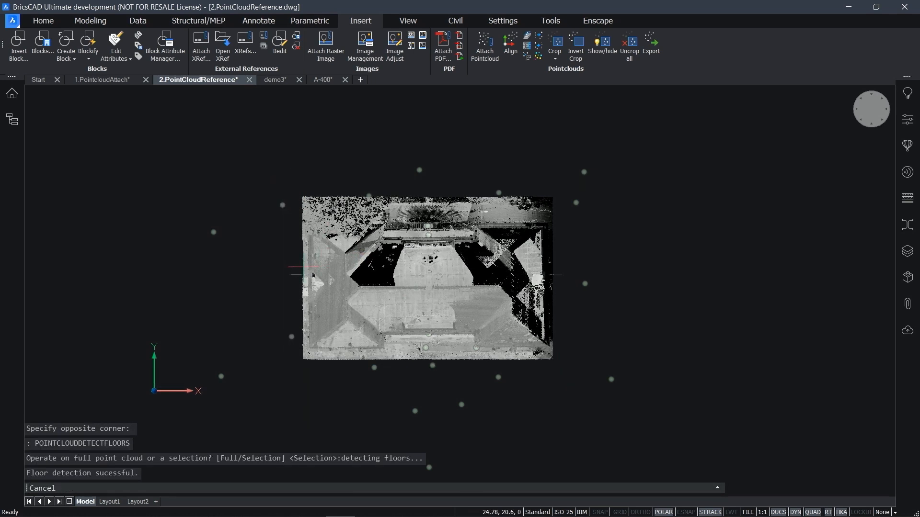
- Turn on clip display for the detected floor section and project that section to a 2D floor plan with wall detection enabled
double_click(300, 274)
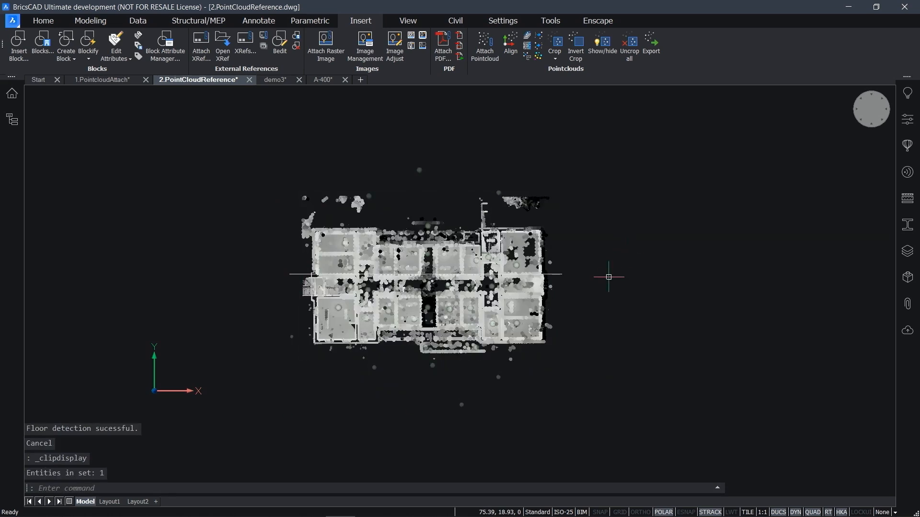
key("Home")
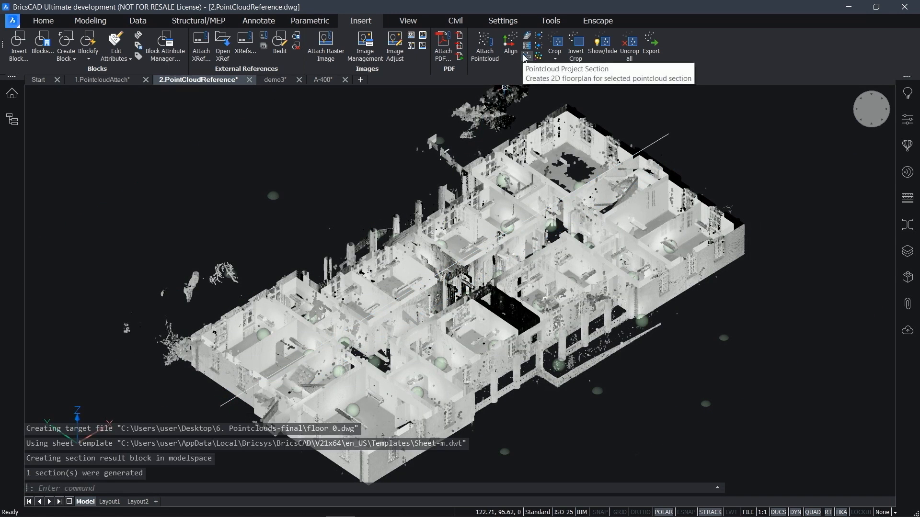
left_click(525, 58)
left_click(232, 402)
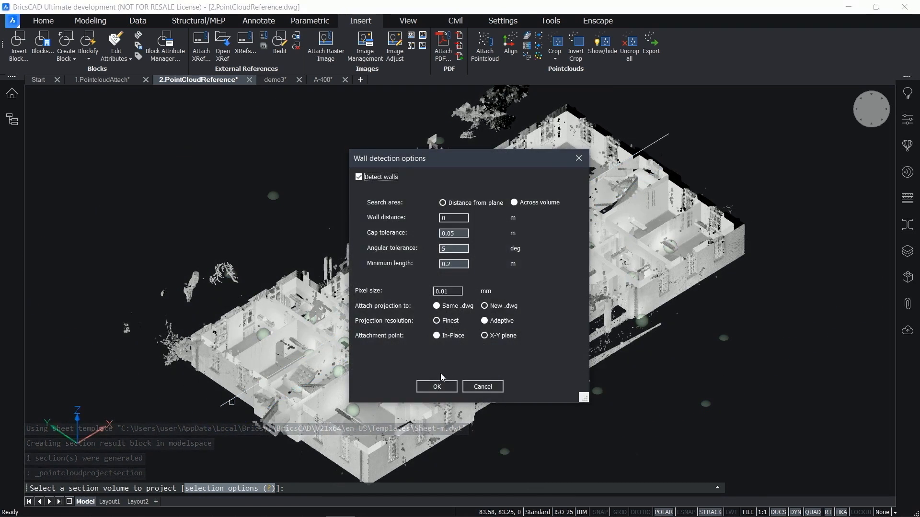
left_click(437, 386)
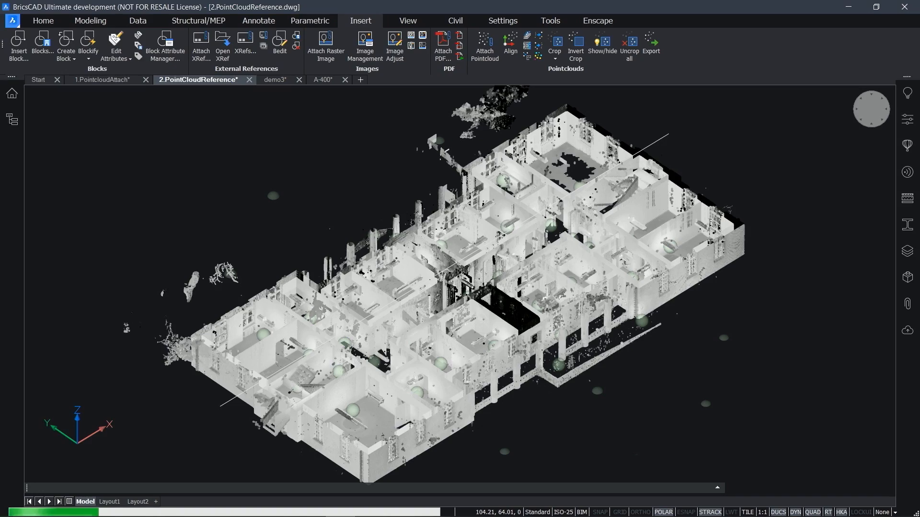
scroll(615, 401, "up", 2)
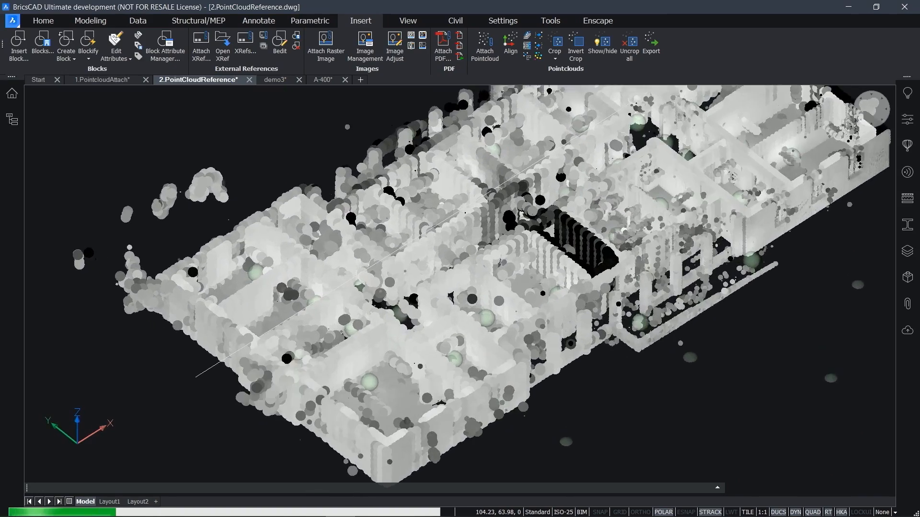
scroll(482, 460, "up", 2)
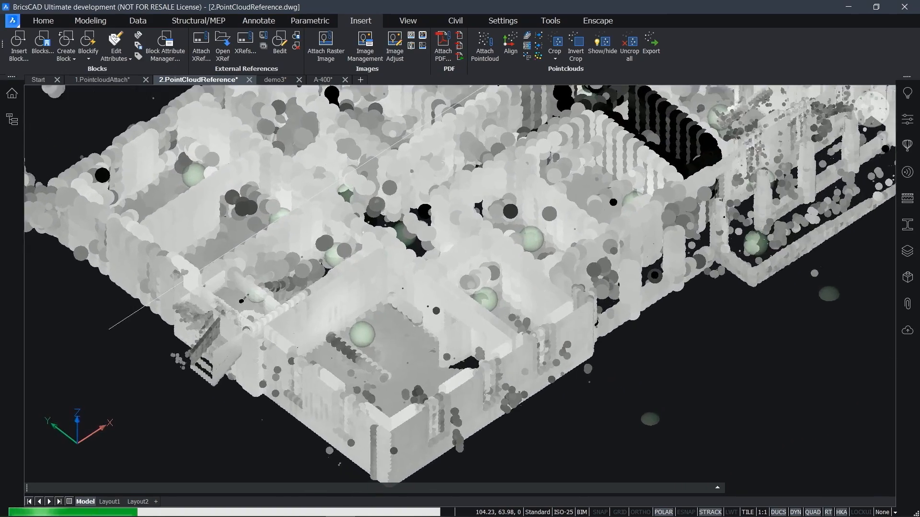
middle_click_drag(609, 408, 540, 406, "shift")
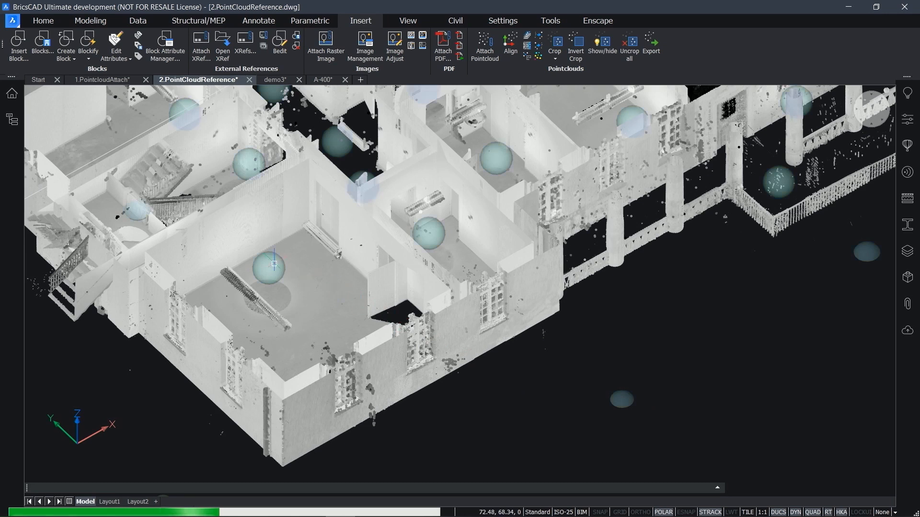
mouse_move(274, 264)
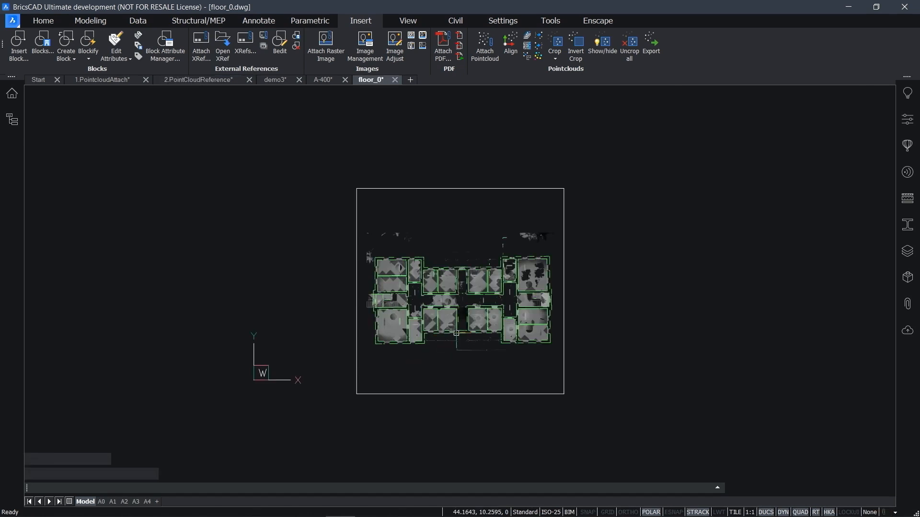
- Examine the projected floor_0 drawing, checking its frame, the room images and the detected wall lines
middle_click_drag(536, 306, 547, 353)
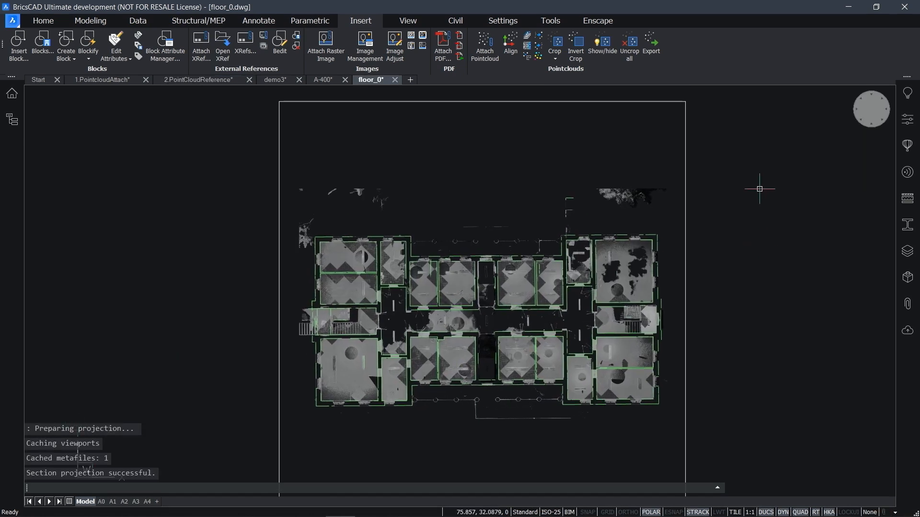
left_click(759, 188)
left_click(639, 103)
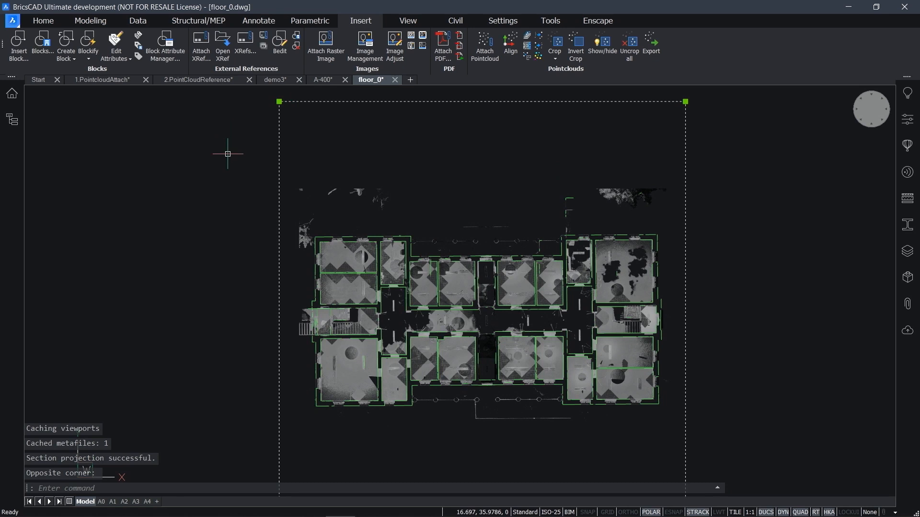
key("Escape")
scroll(357, 312, "up", 3)
scroll(432, 265, "down", 3)
middle_click_drag(449, 200, 429, 217)
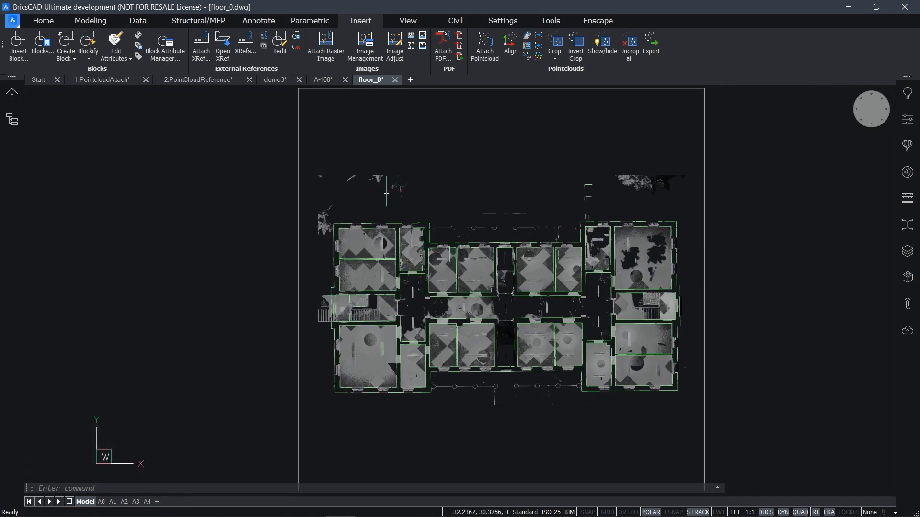
- Return to the 2.PointCloudReference drawing and open the scan bubble in the large corner room in a maximized bubble viewer
left_click(185, 83)
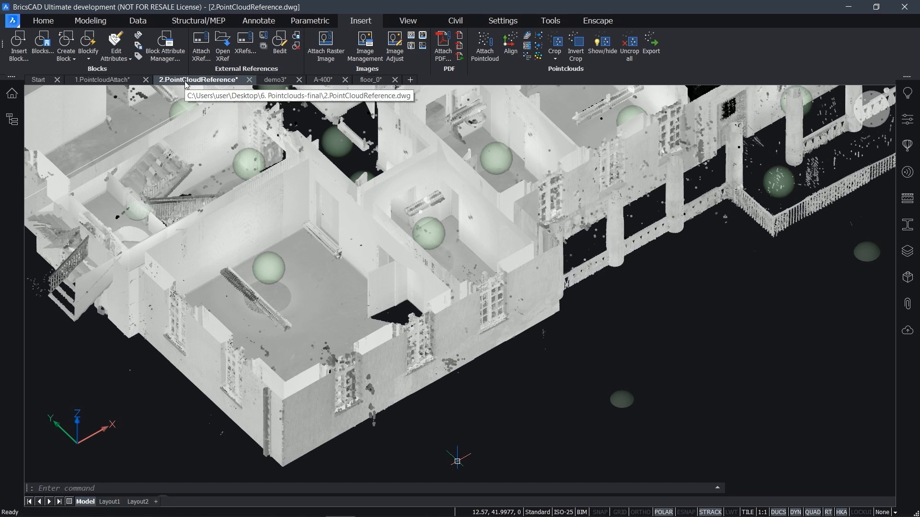
middle_click_drag(556, 350, 560, 343)
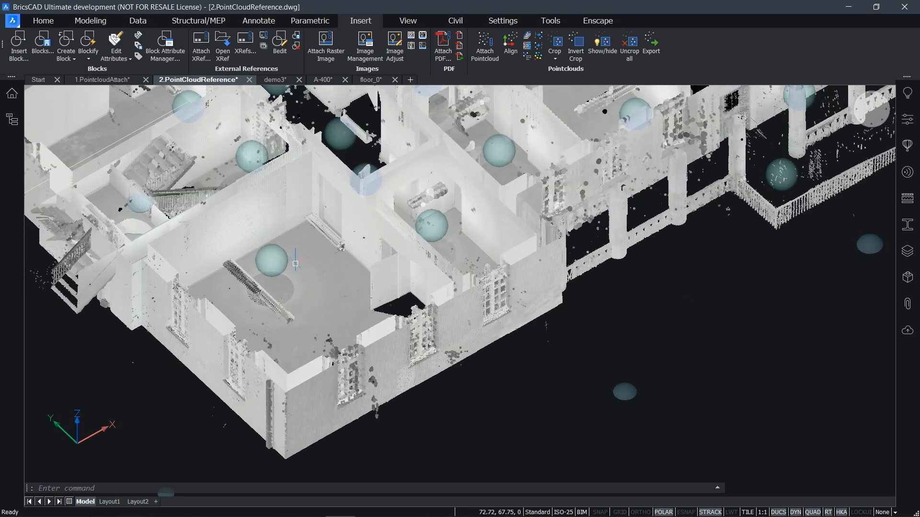
scroll(267, 252, "up", 3)
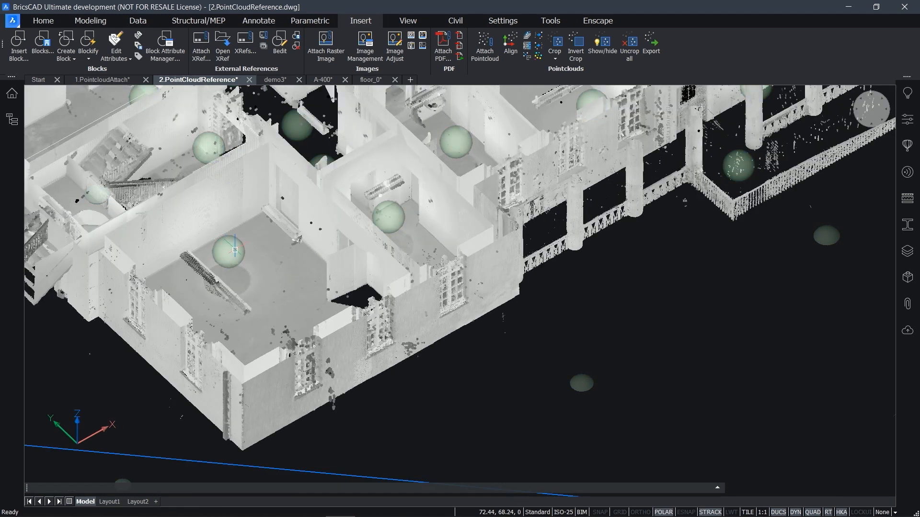
double_click(234, 250)
left_click(656, 10)
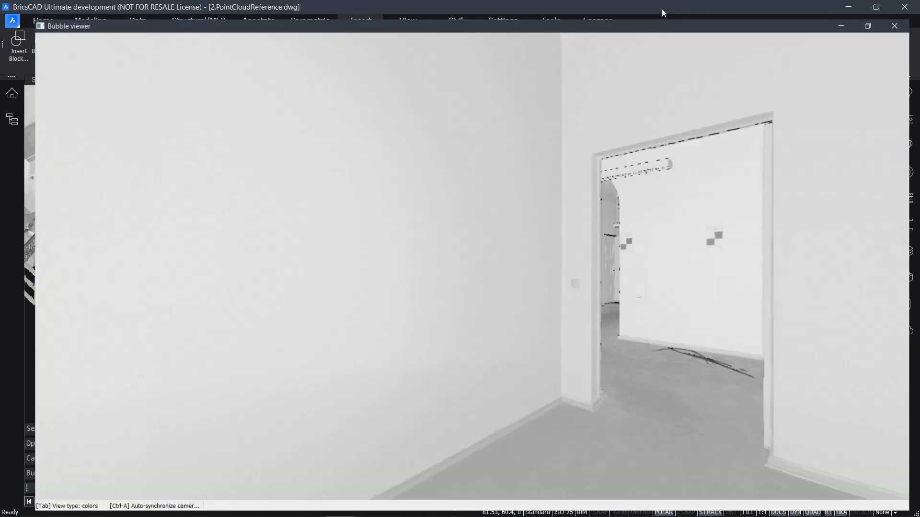
- Look around the corner room in the bubble viewer, first in colors and after that in normals view
left_click_drag(740, 269, 261, 274)
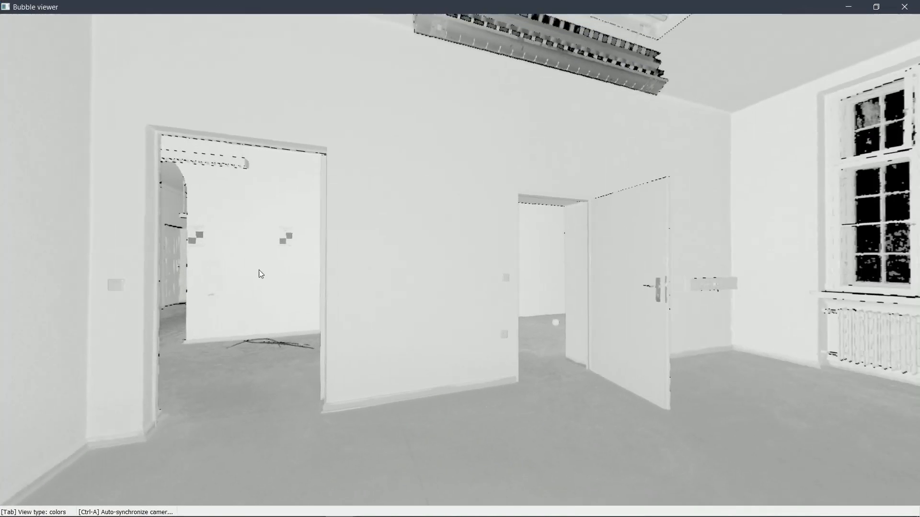
left_click_drag(738, 274, 446, 269)
left_click_drag(789, 270, 616, 324)
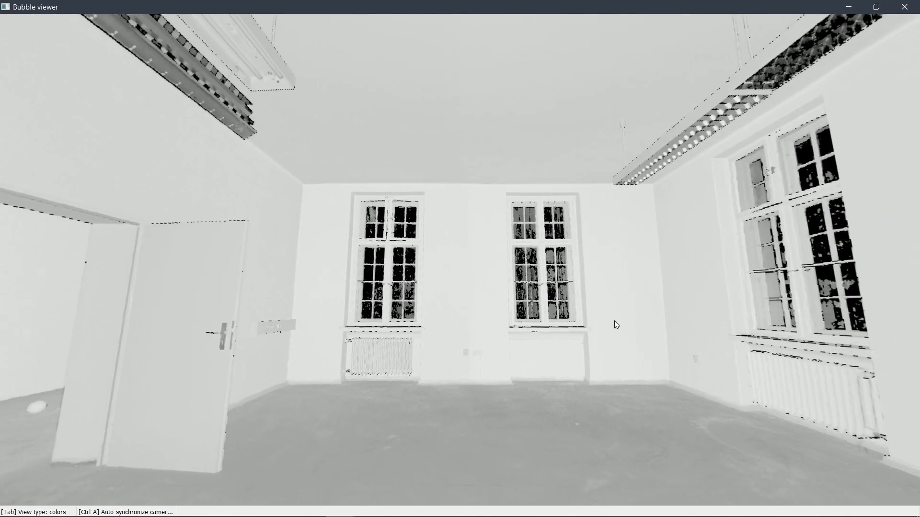
key("Tab")
left_click_drag(691, 328, 441, 298)
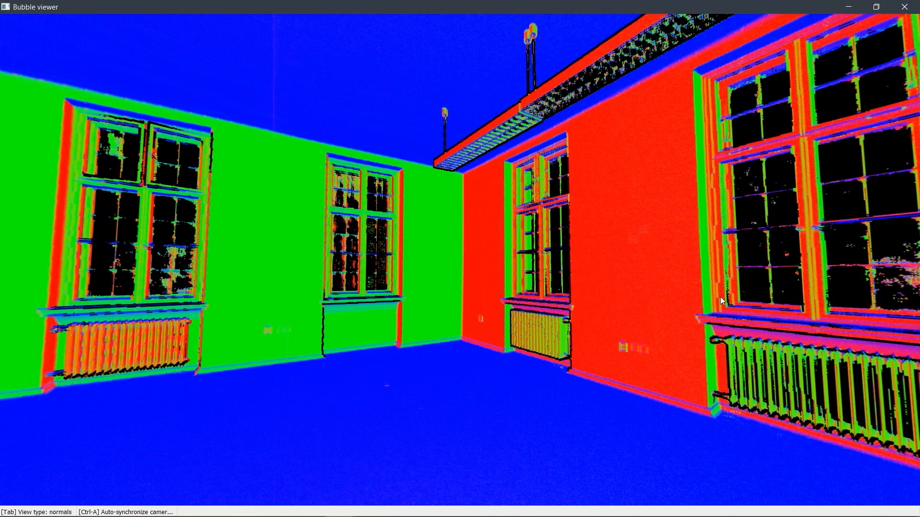
left_click_drag(766, 311, 537, 306)
left_click_drag(679, 311, 618, 321)
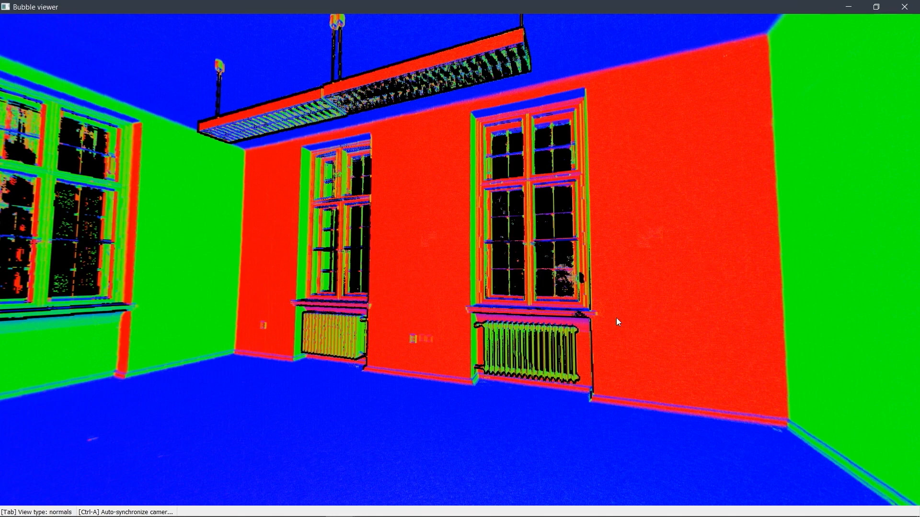
- Look around the room in the distance view type, and return the bubble viewer to colors
key("Tab")
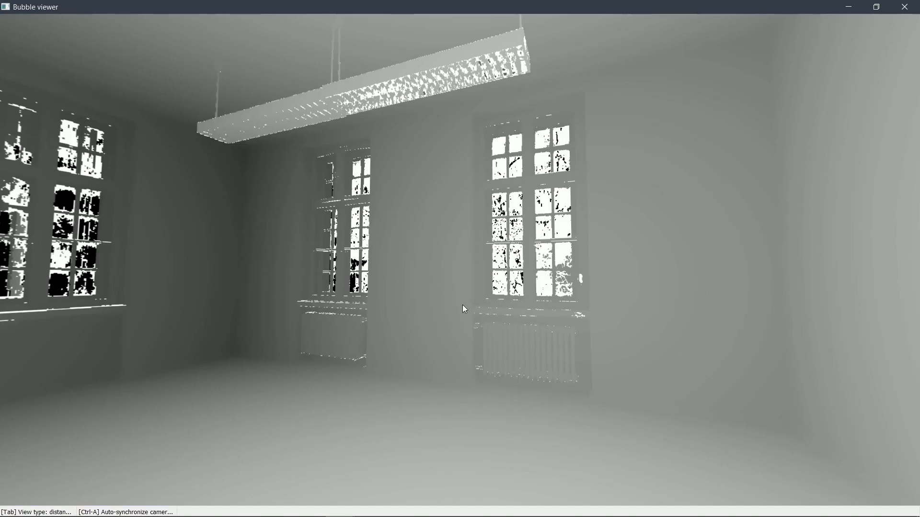
left_click_drag(338, 304, 637, 323)
left_click_drag(350, 313, 704, 328)
left_click_drag(490, 337, 613, 310)
key("Tab")
- Restore the bubble viewer to a smaller window, place it beside the corner room in the model and enlarge it
left_click(879, 7)
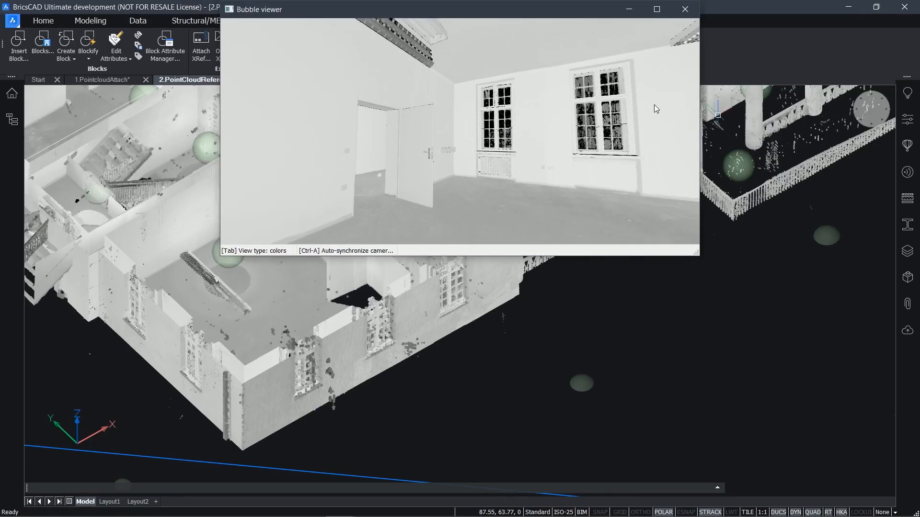
mouse_move(551, 18)
left_mouse_down()
mouse_move(624, 126)
mouse_move(771, 104)
left_mouse_up()
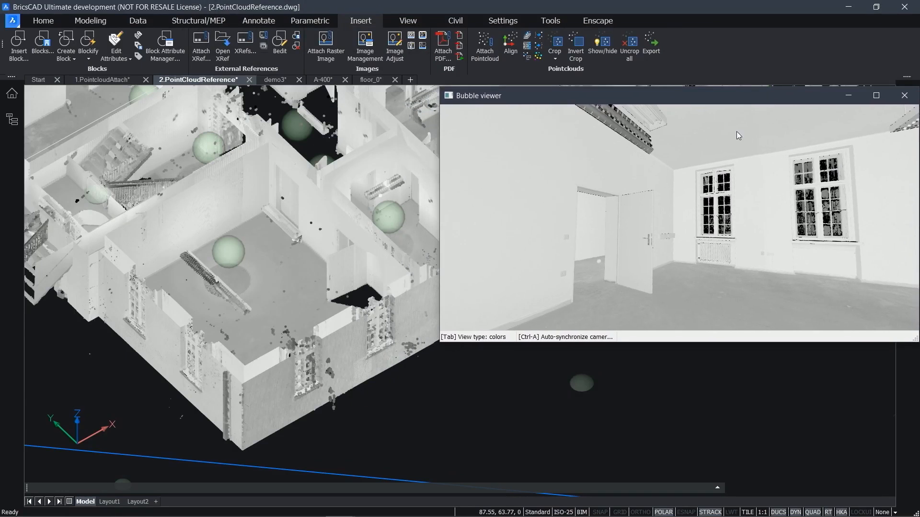
left_click_drag(437, 372, 421, 454)
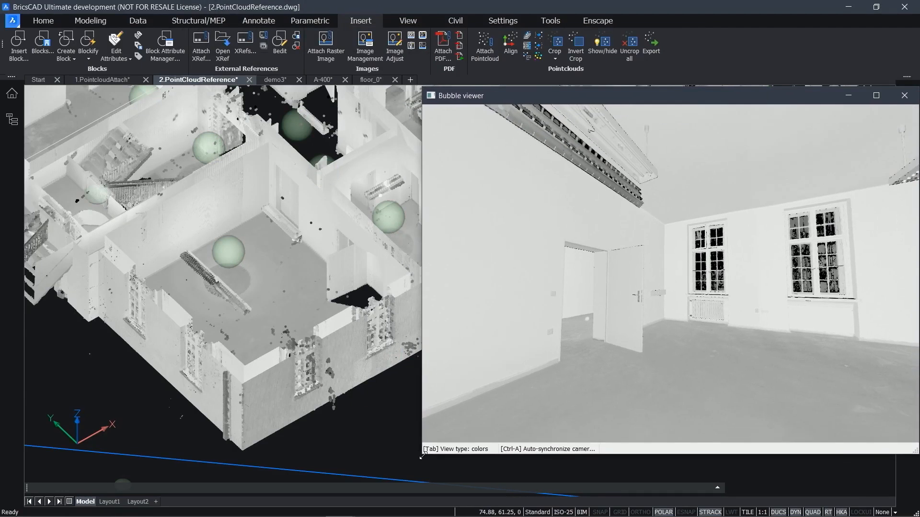
- Fit planes to the room's floor and to the wall with the two doorways, picking points in the bubble viewer
left_click(532, 48)
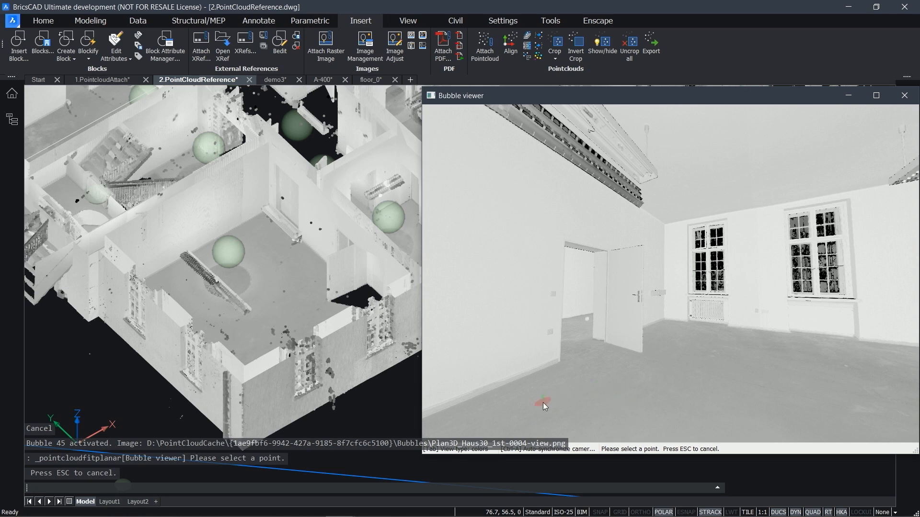
left_click(752, 350)
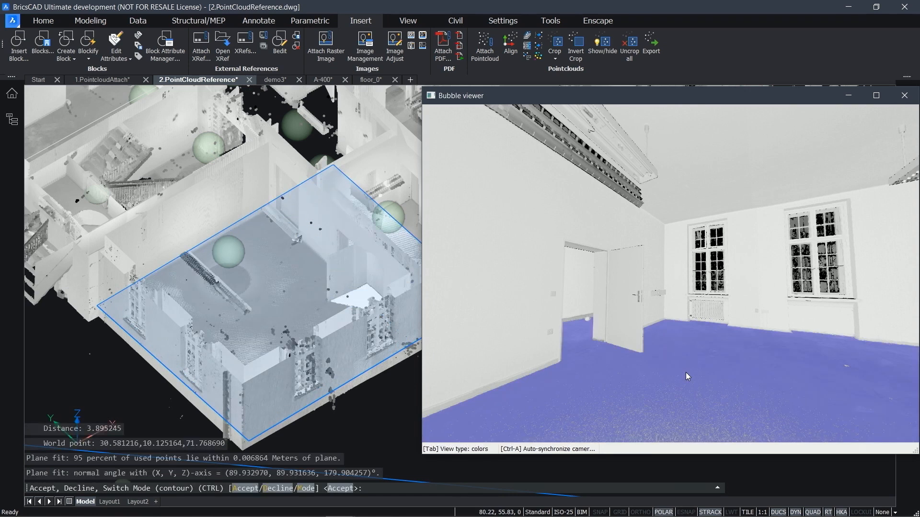
left_click(490, 239)
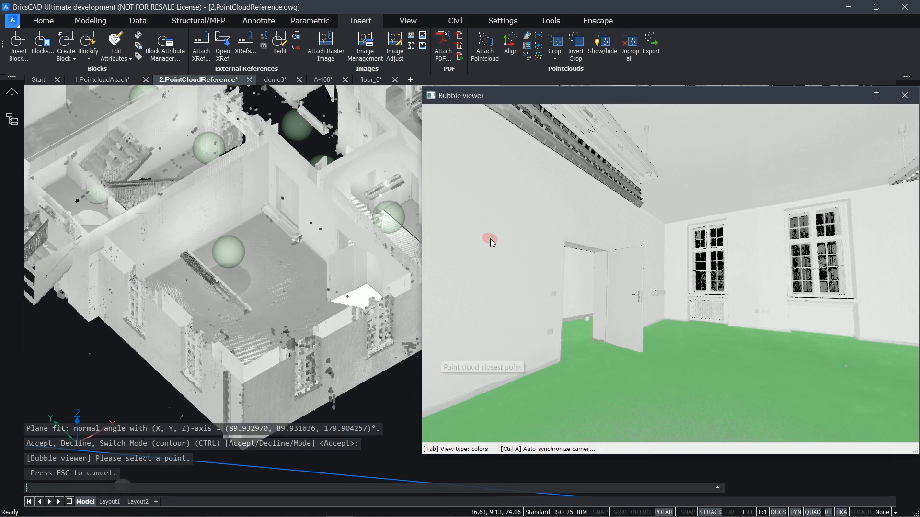
left_click_drag(490, 238, 782, 246)
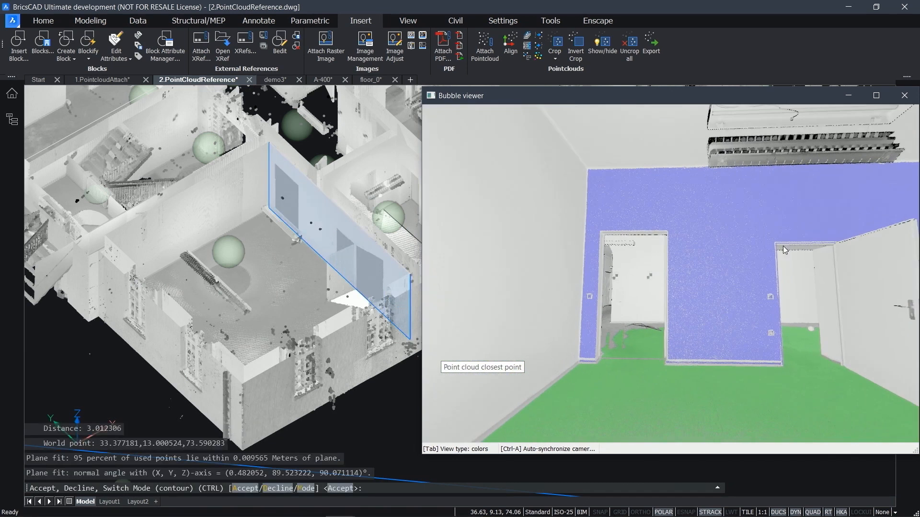
key("Return")
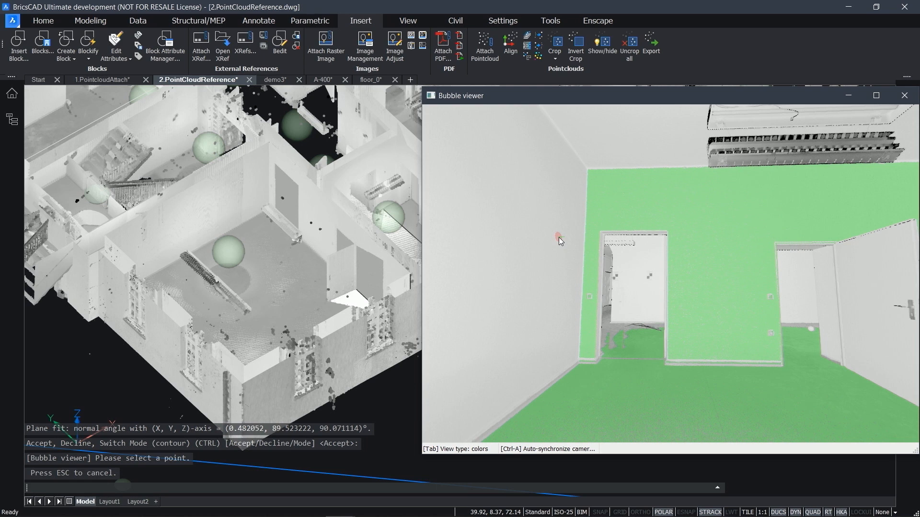
- Fit planes to the blank wall adjoining the doorway wall and to the ceiling, accepting both
left_click(559, 237)
key("Return")
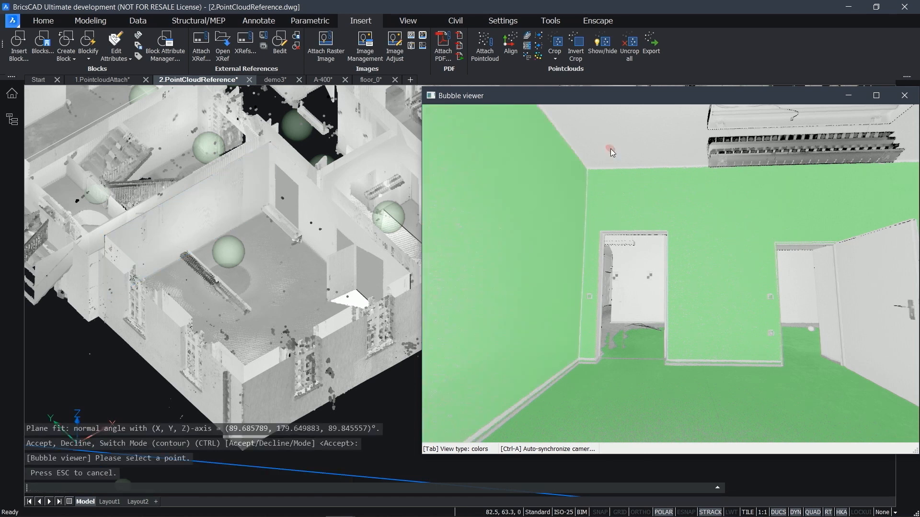
left_click(610, 149)
key("Return")
- Fit a plane to the window wall carrying the checkered scan target and accept it
left_click_drag(800, 266, 506, 255)
left_click(718, 260)
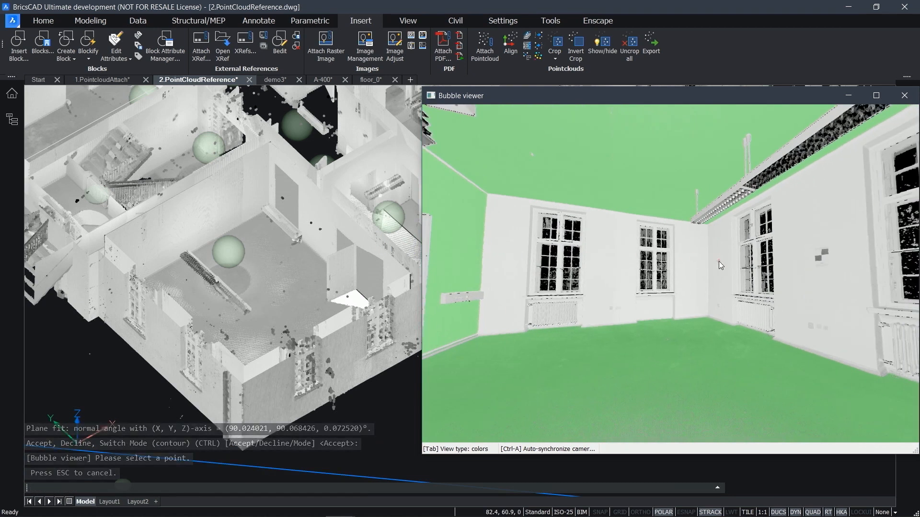
key("Return")
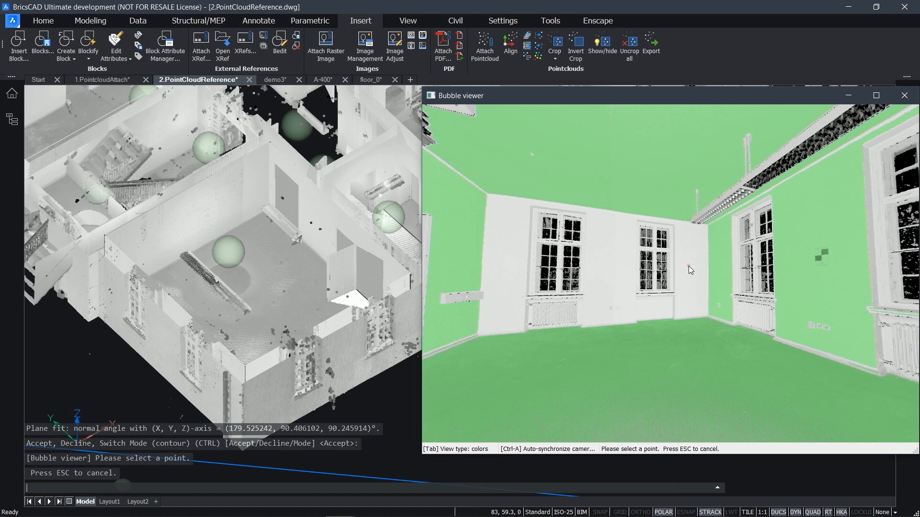
- Fit a plane to the remaining two-window wall in contour mode, accept it and close the bubble viewer
left_click(688, 266)
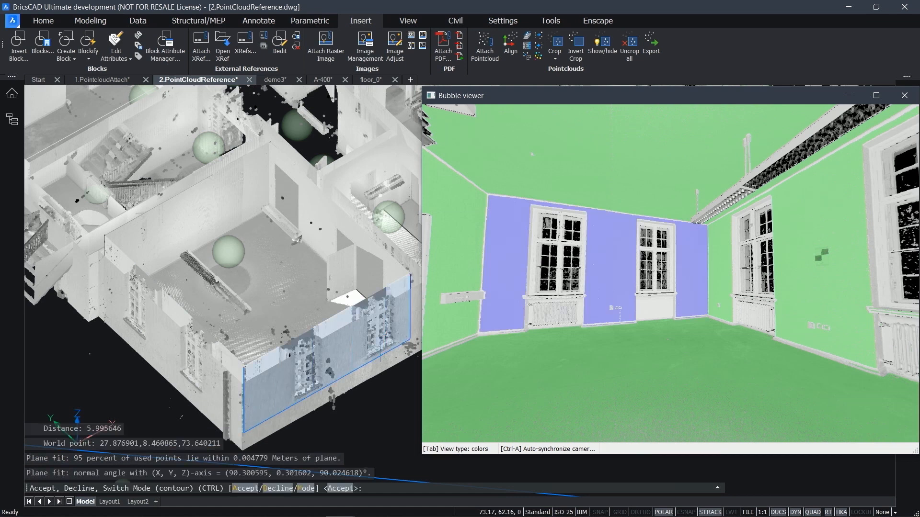
scroll(356, 337, "up", 2)
scroll(356, 337, "up", 5)
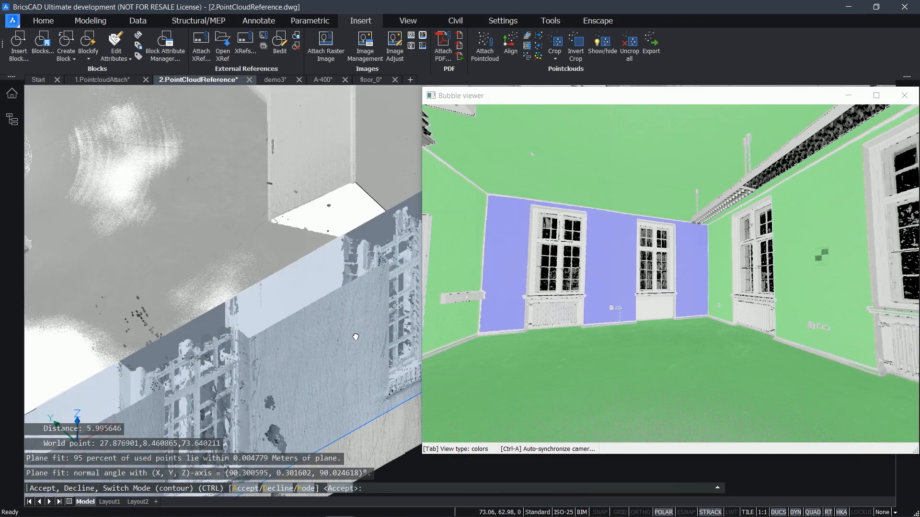
key("ctrl")
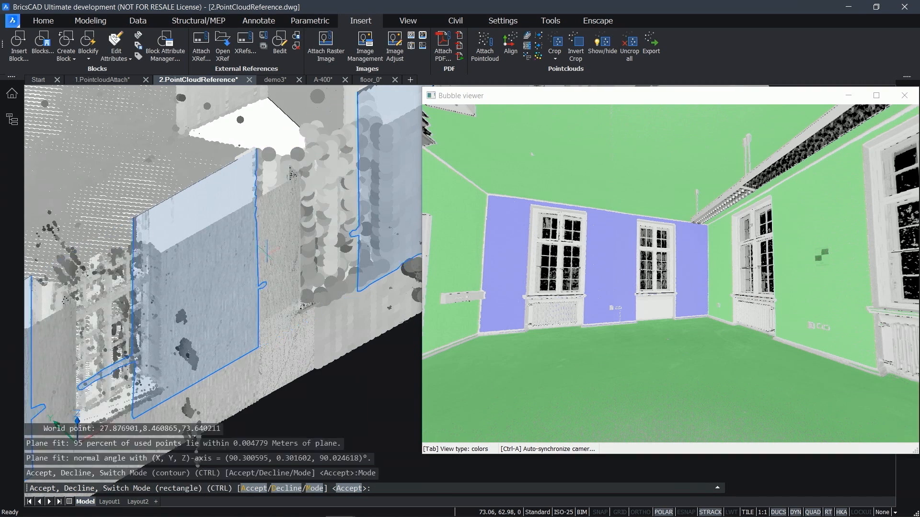
key("Return")
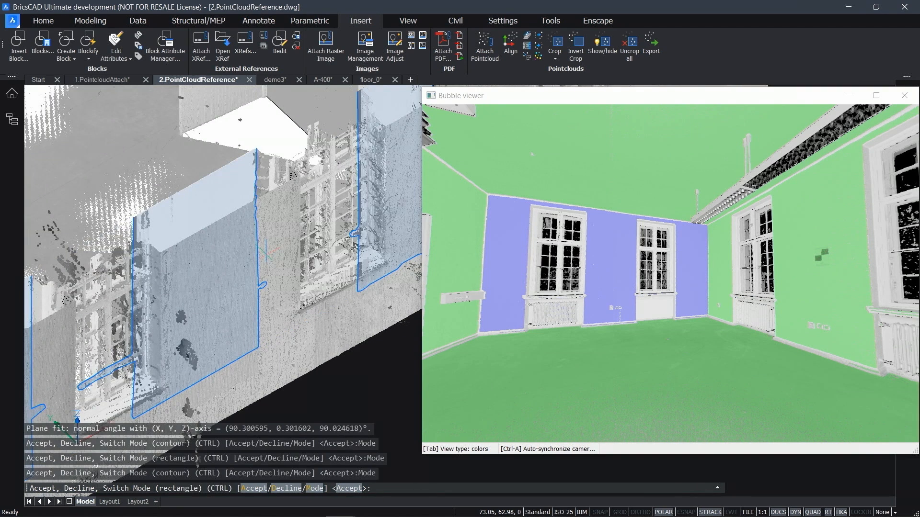
left_click(905, 96)
- Fit a plane to the partition wall between the two rooms in the model view and accept it as a solid
scroll(299, 267, "down", 5)
middle_click_drag(357, 299, 527, 444)
middle_click_drag(475, 162, 486, 356)
middle_click_drag(454, 171, 452, 236)
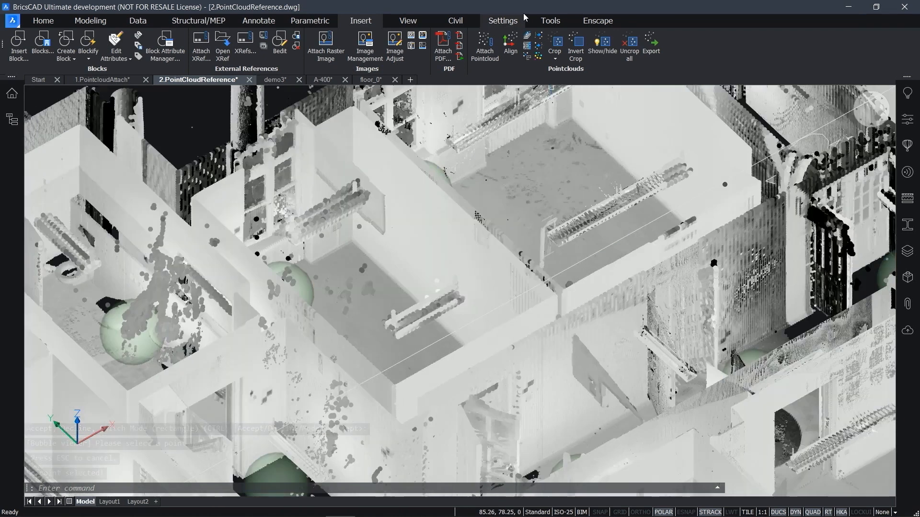
left_click(530, 48)
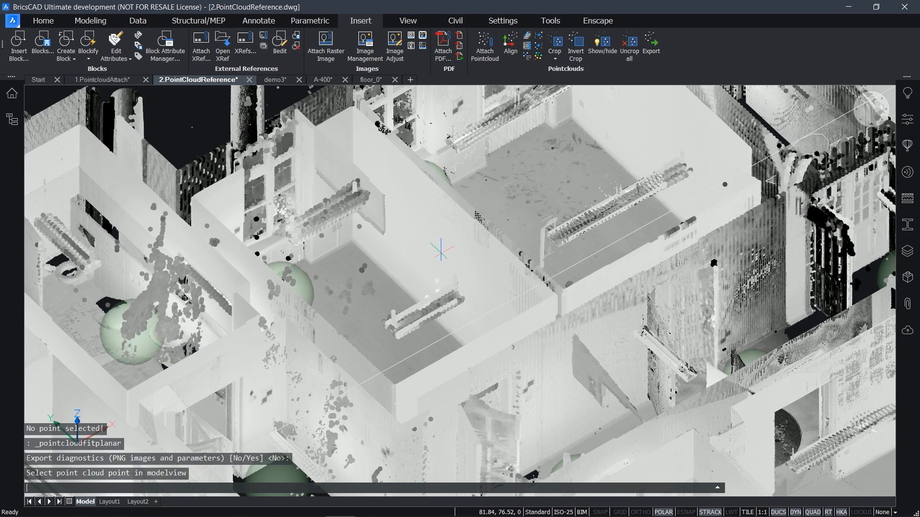
left_click(441, 250)
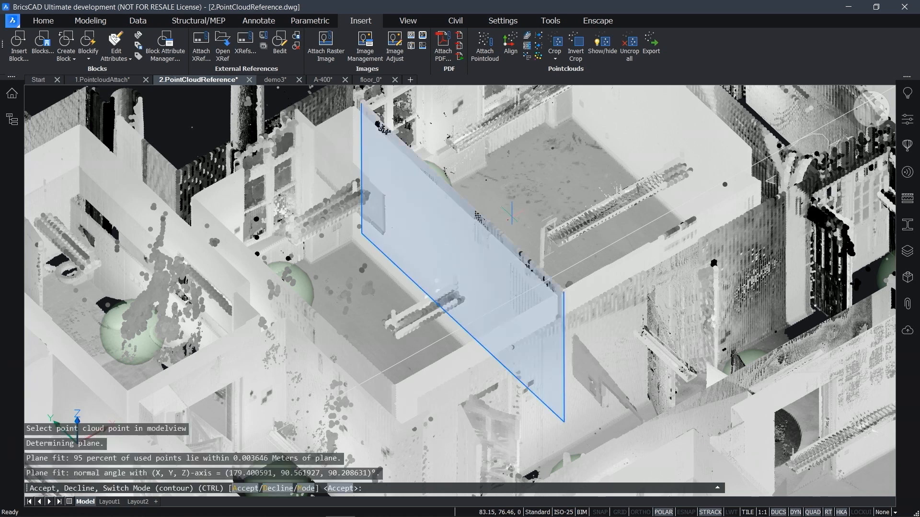
key("ctrl")
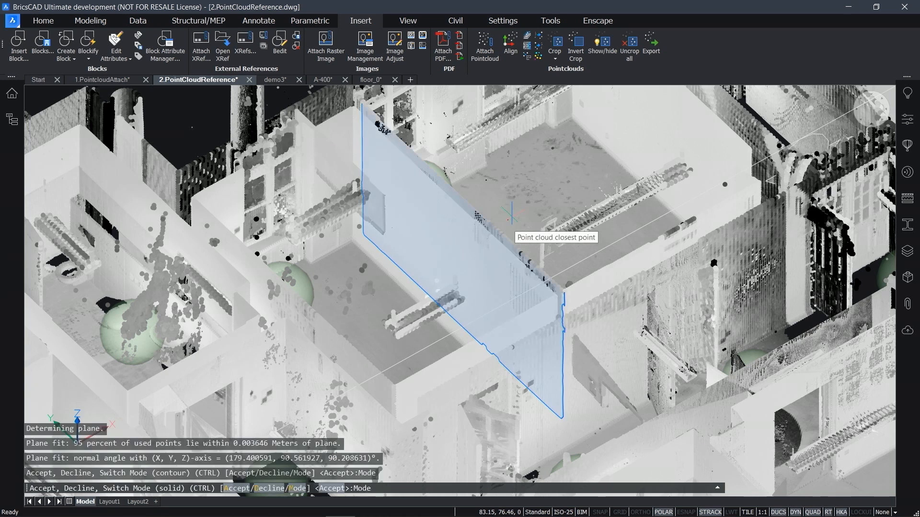
key("ctrl")
key("Return")
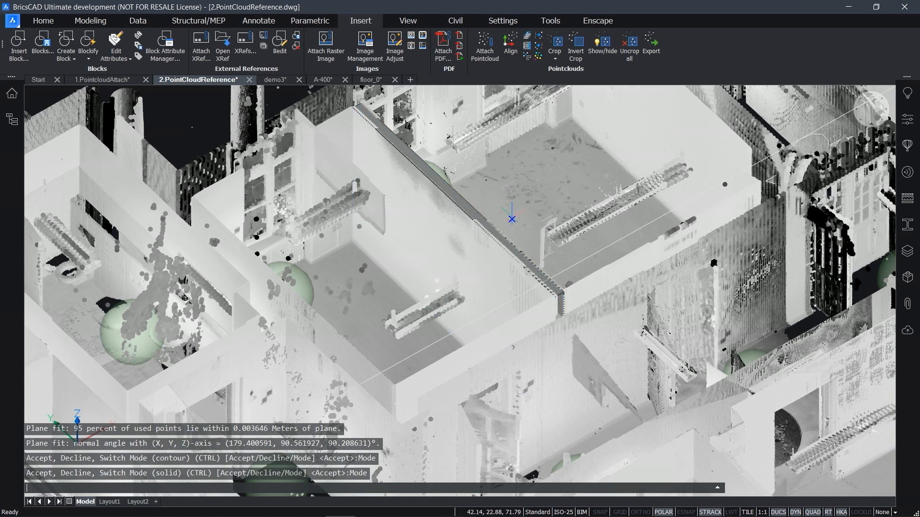
key("Escape")
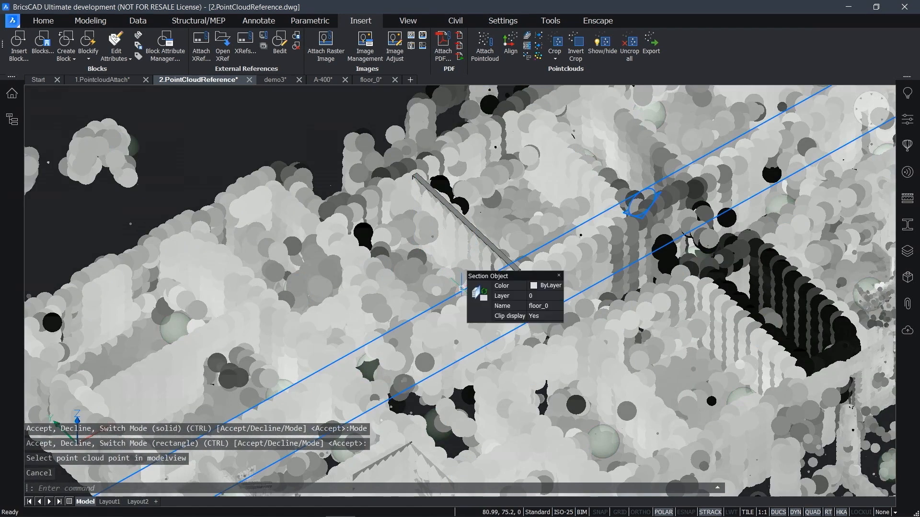
- Turn off the floor_0 section's clip display and hide the point cloud to isolate the fitted geometry
left_click(479, 294)
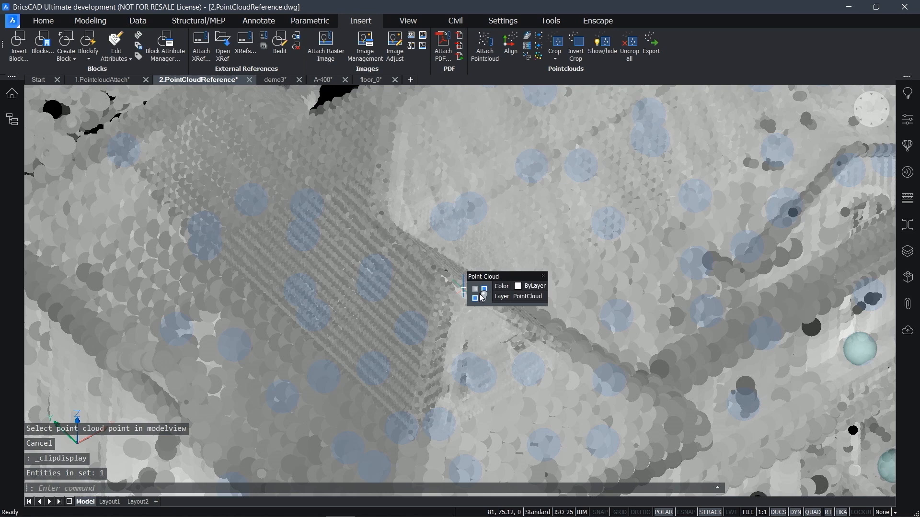
left_click(482, 297)
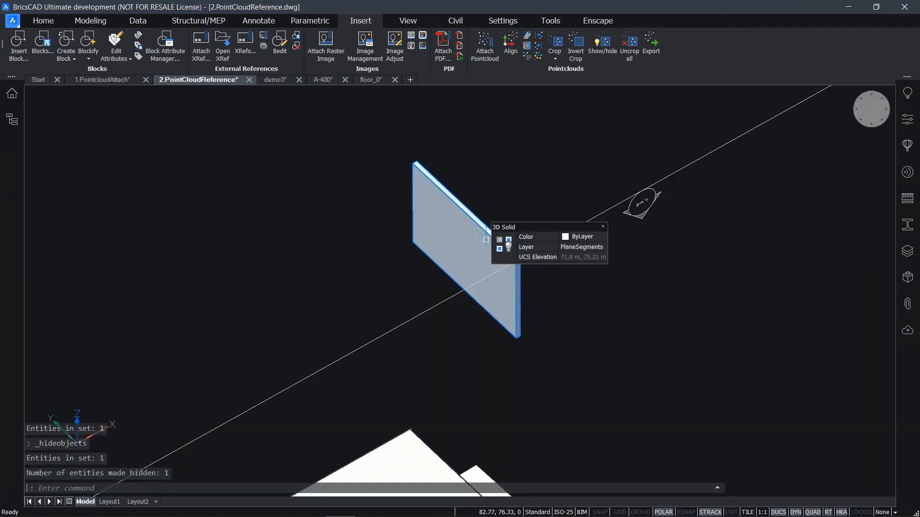
left_click(517, 274)
key("Escape")
- Connect the two adjoining wall surfaces at the near corner of the fitted room with LConnect
middle_click_drag(541, 383, 614, 278)
scroll(614, 277, "up", 2)
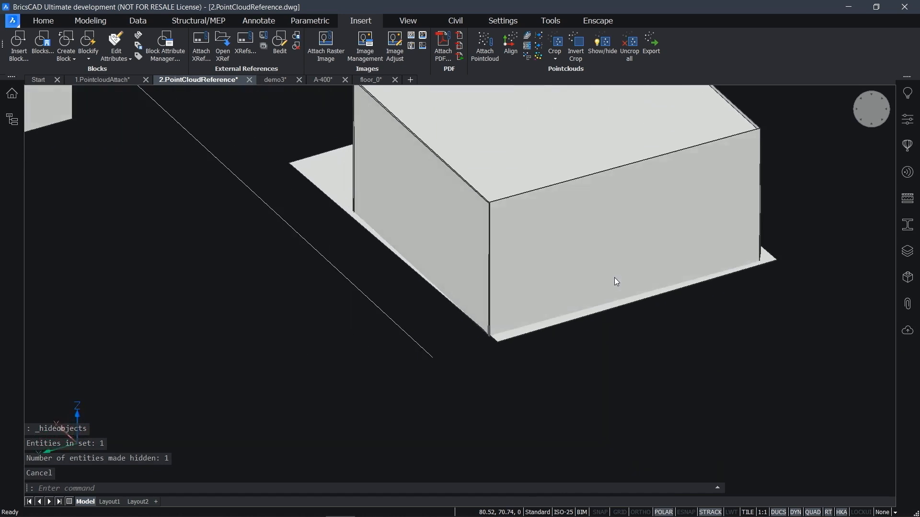
scroll(614, 281, "up", 3)
left_click(498, 268)
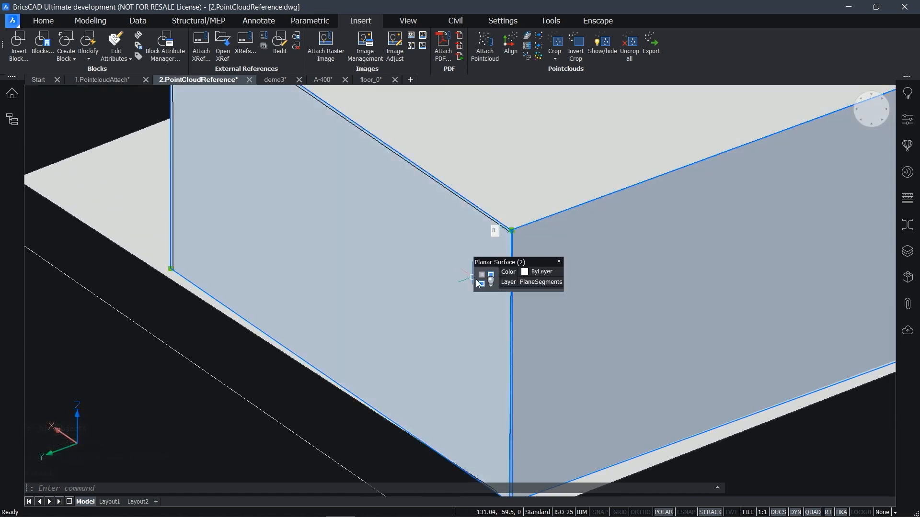
left_click(479, 283)
- Connect the wall surfaces at the room's next corner and join the ceiling to the adjoining wall with LConnect
middle_click_drag(278, 306, 496, 287, "shift")
left_click_drag(440, 308, 367, 295)
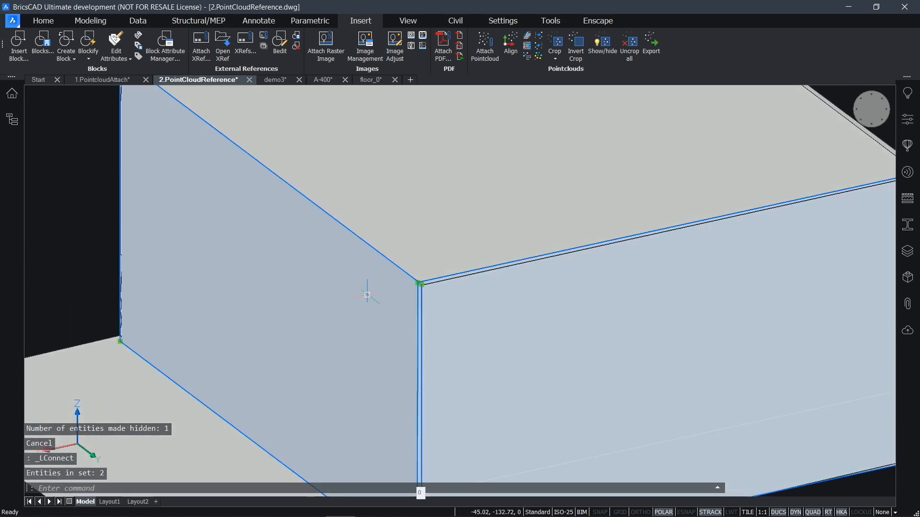
left_click(386, 299)
left_click(430, 261)
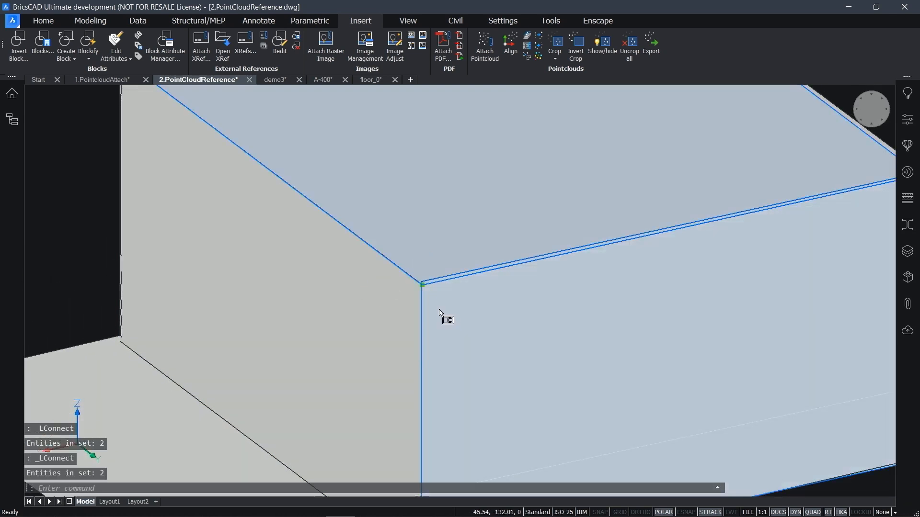
key("Escape")
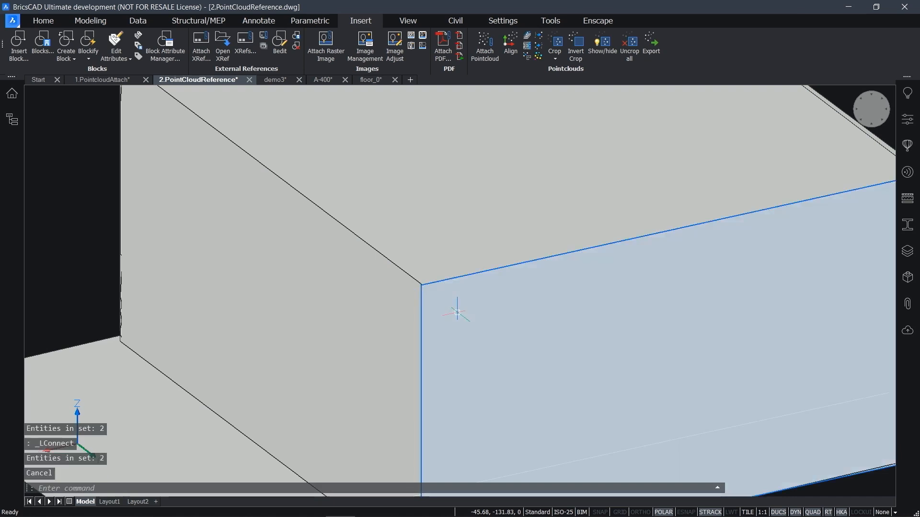
scroll(458, 312, "down", 5)
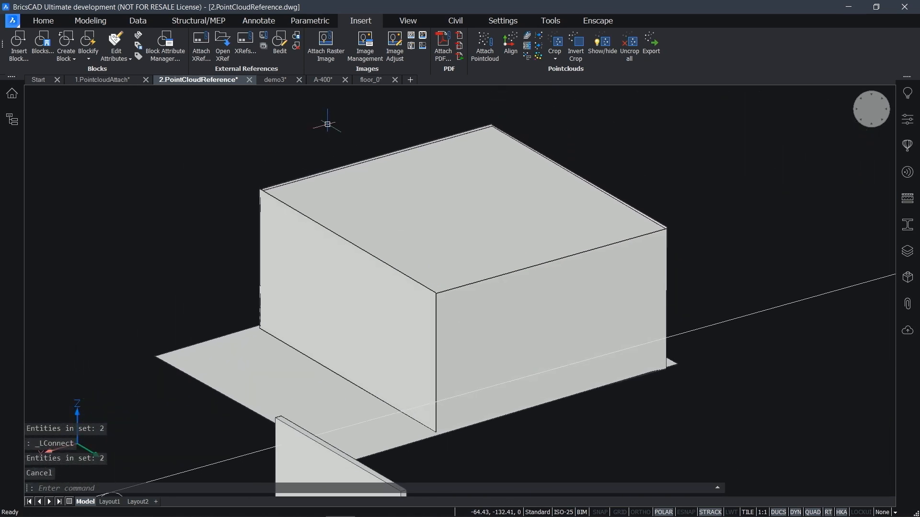
- Switch through the demo3 drawing to the A-400 section sheet and examine the lift shaft's slabs and landings against the church scan
left_click(290, 81)
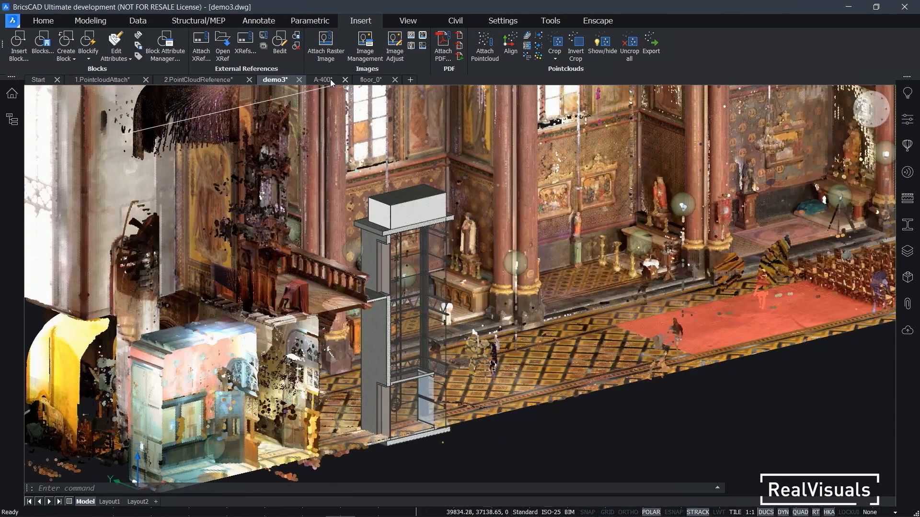
left_click(330, 80)
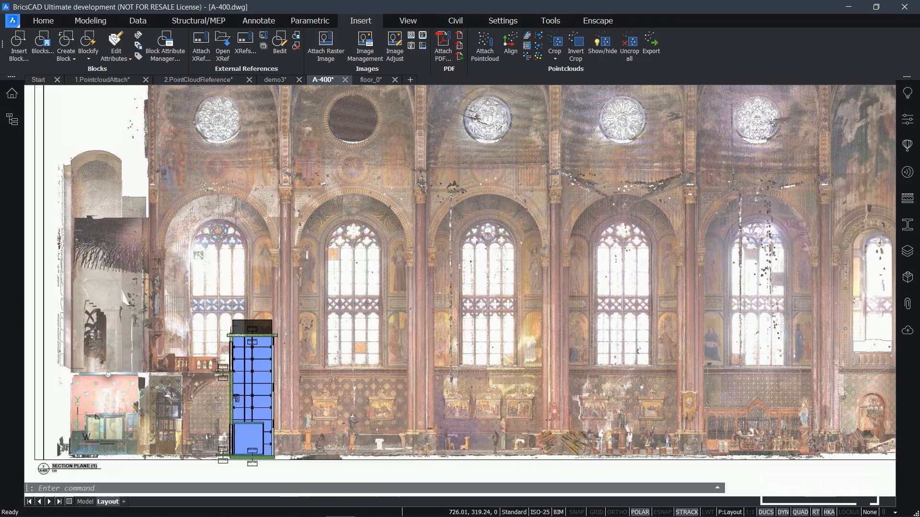
scroll(480, 297, "down", 3)
scroll(385, 330, "up", 4)
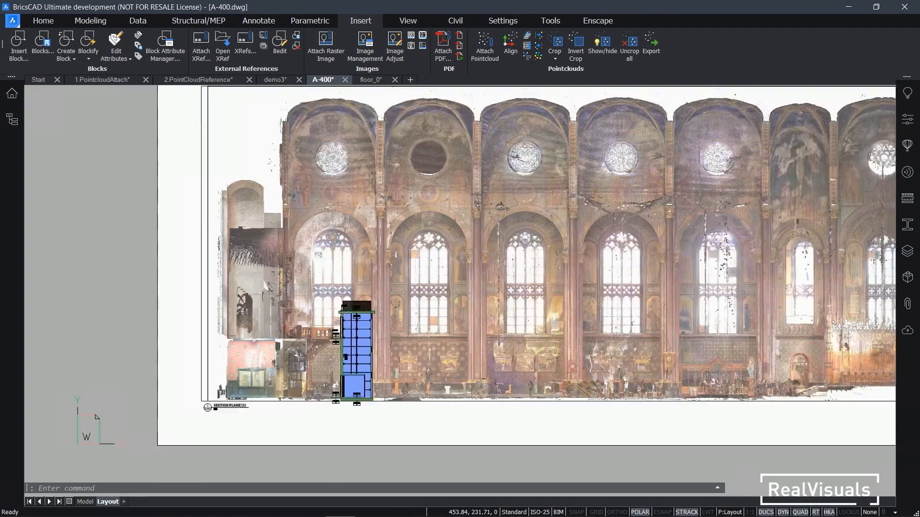
middle_click_drag(319, 356, 465, 290)
scroll(465, 291, "up", 4)
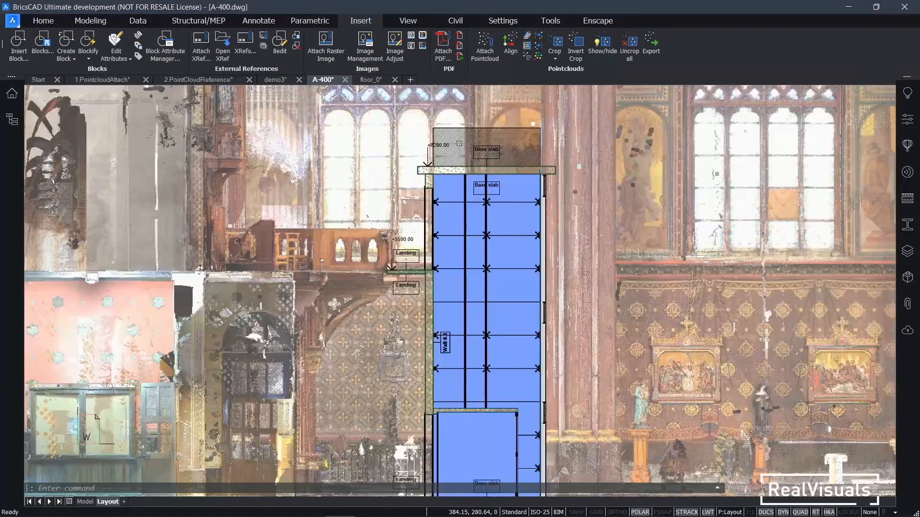
scroll(479, 295, "up", 3)
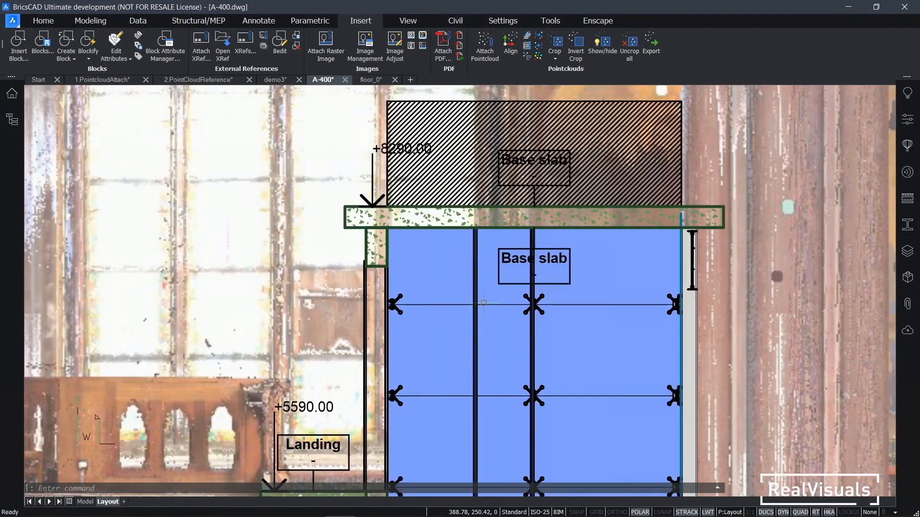
scroll(487, 301, "down", 3)
middle_click_drag(486, 363, 460, 230)
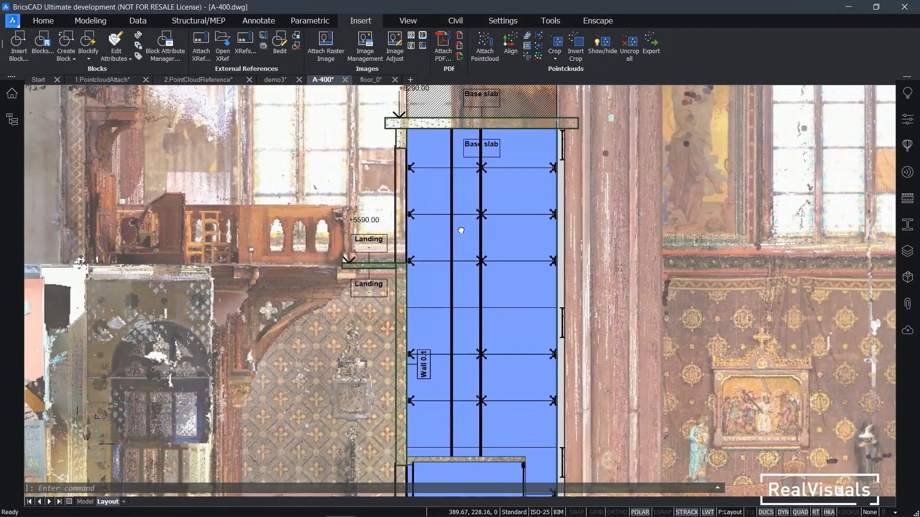
middle_click_drag(464, 387, 444, 222)
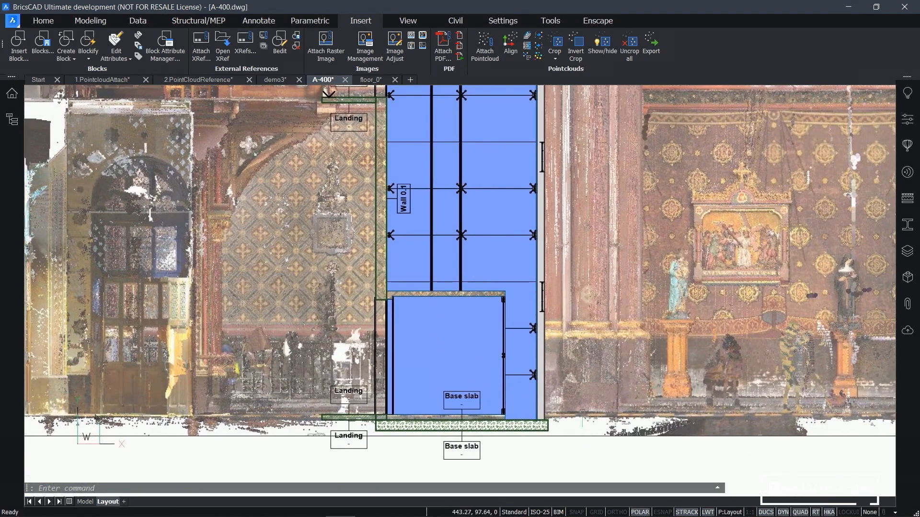
scroll(575, 335, "down", 3)
middle_click_drag(654, 214, 509, 283)
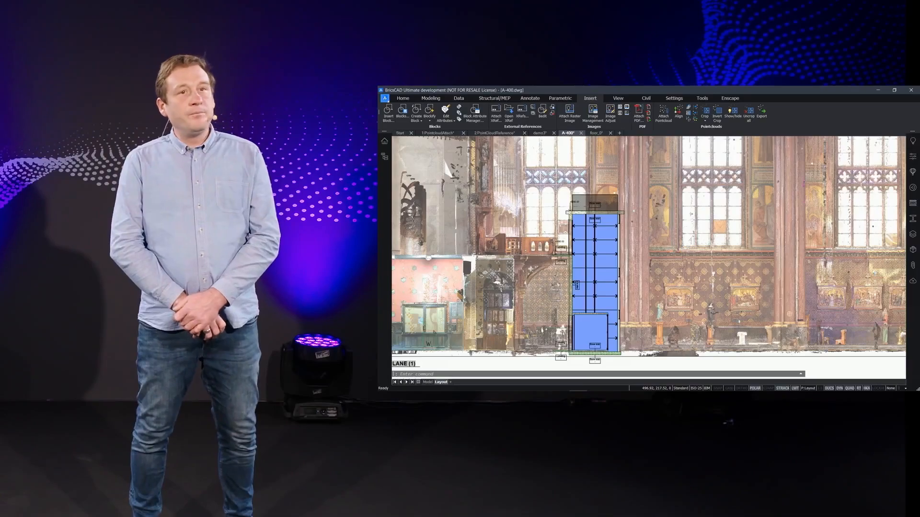